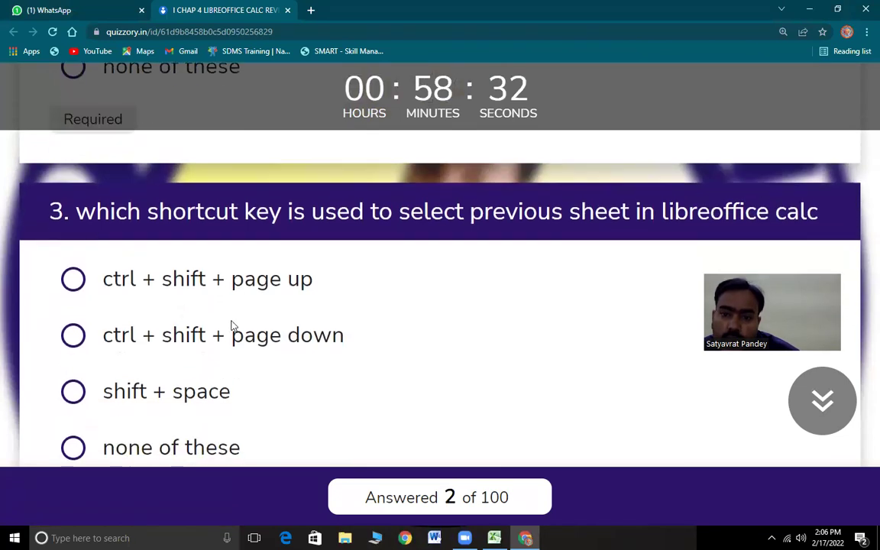
- Answer question 3 with ctrl + shift + page up
left_click_drag(76, 212, 823, 221)
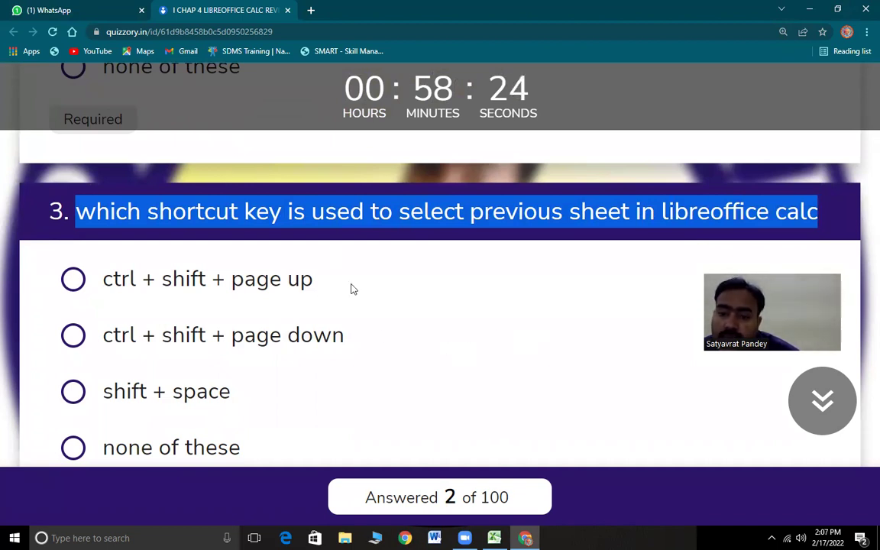
left_click(74, 283)
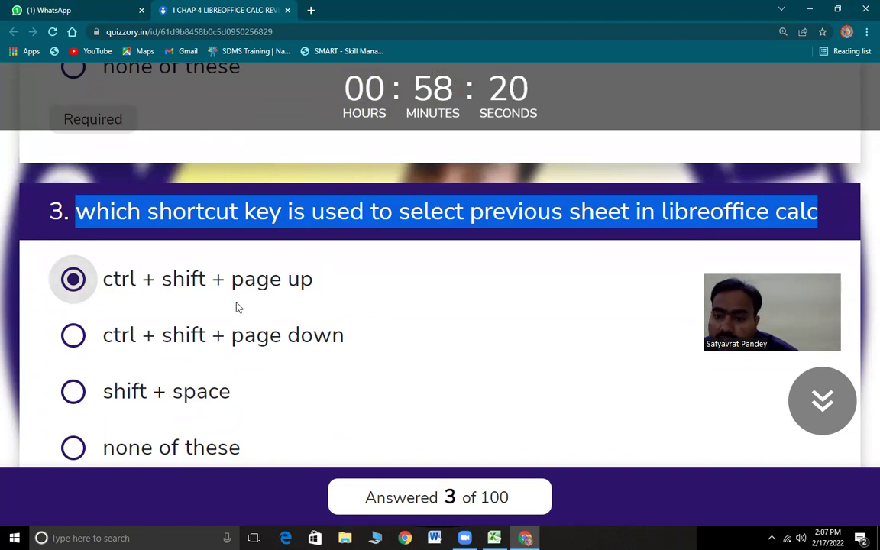
scroll(276, 295, "down", 1)
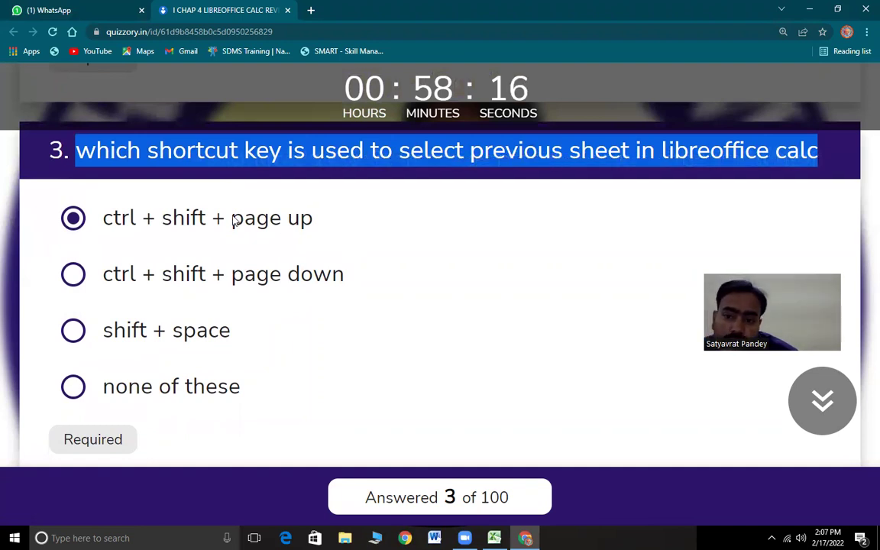
left_click_drag(235, 220, 255, 220)
left_click_drag(313, 220, 241, 220)
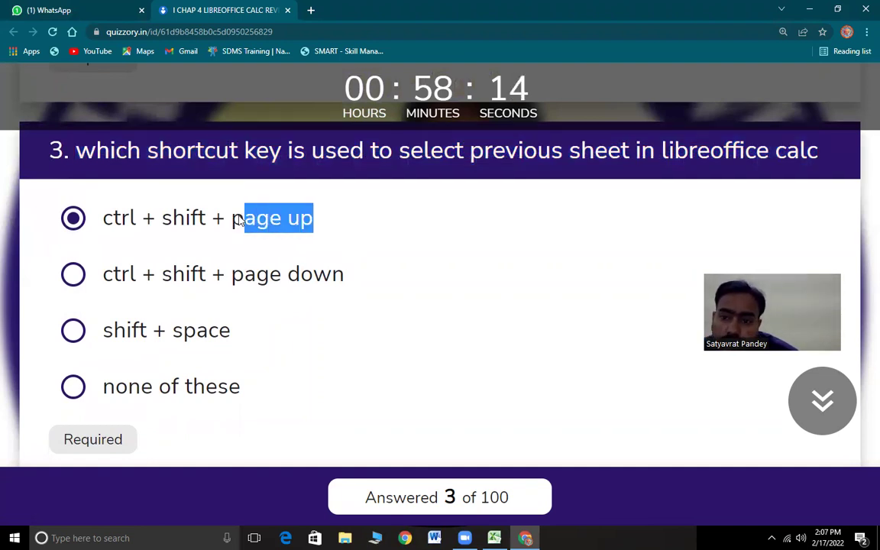
left_click(289, 218)
- Review question 4's shift + space answer, then select cell I20 in Excel
left_click_drag(120, 219, 324, 221)
scroll(359, 331, "down", 1)
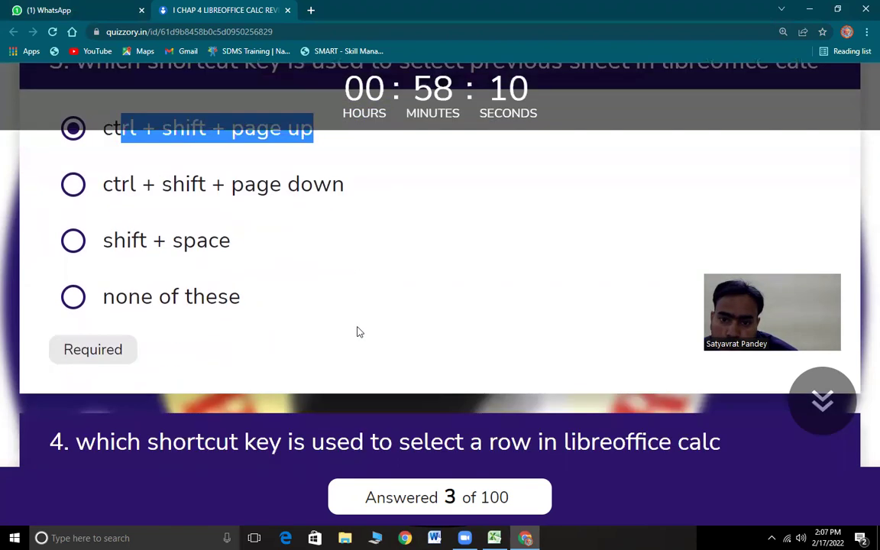
scroll(359, 332, "down", 3)
left_click_drag(76, 165, 710, 201)
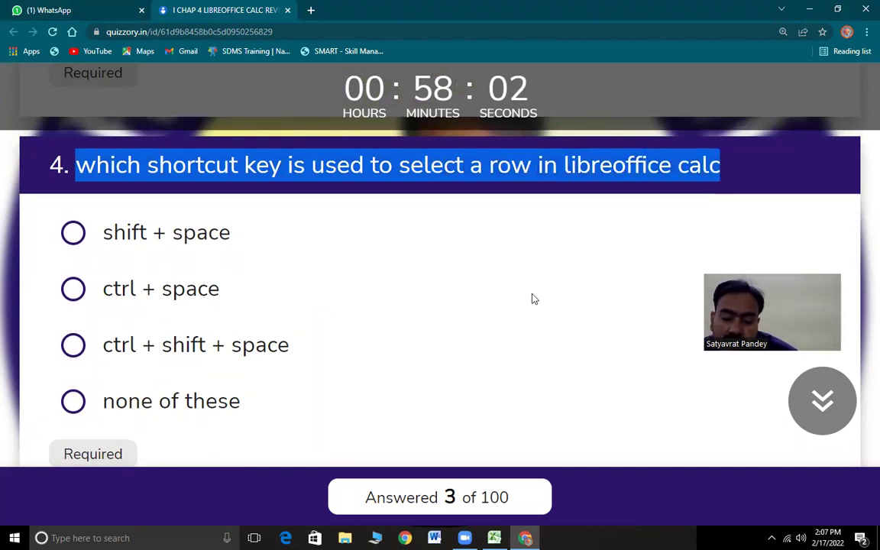
left_click_drag(104, 231, 271, 236)
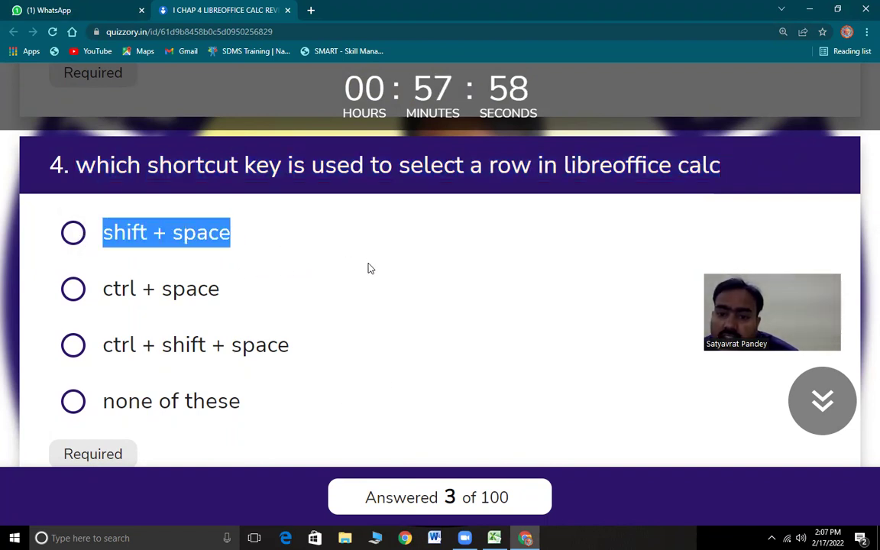
key("alt+Tab")
left_click(381, 349)
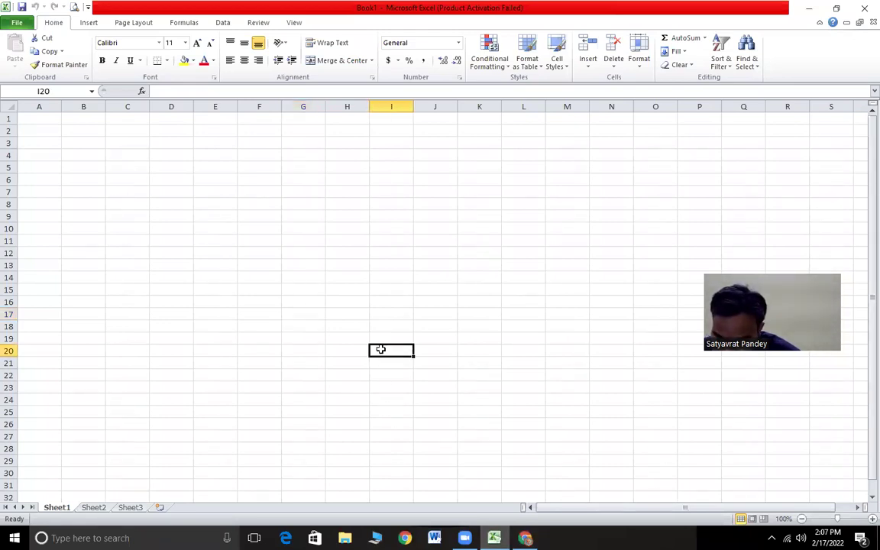
- Select entire rows 20 and 10 with Shift+Space, then return to the quiz
key("shift+space")
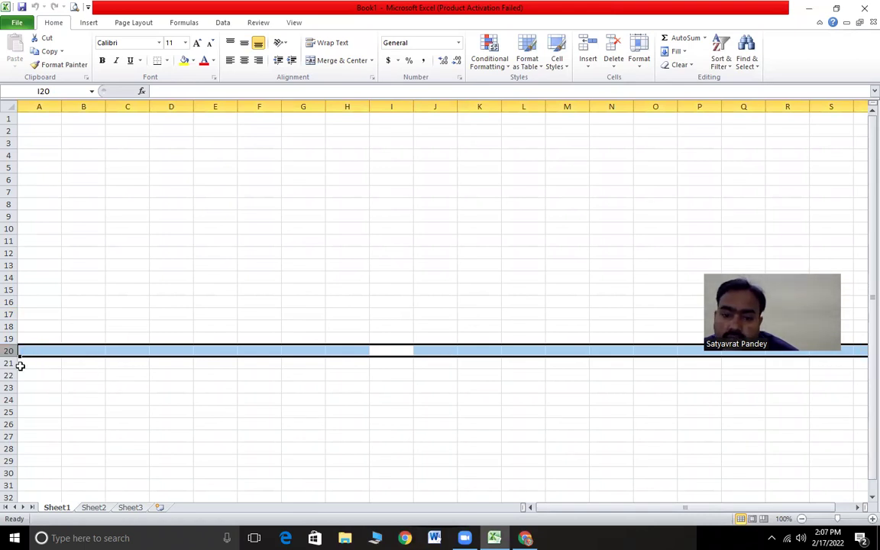
left_click(24, 228)
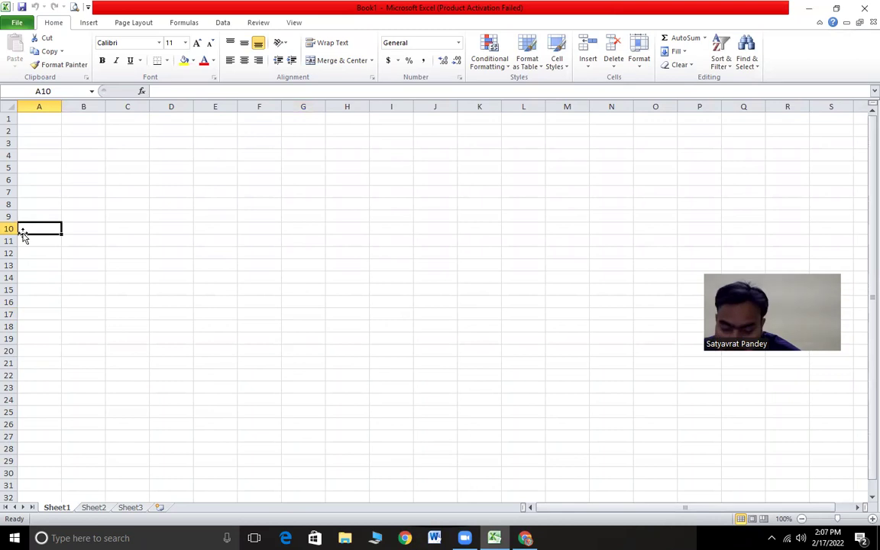
key("shift+space")
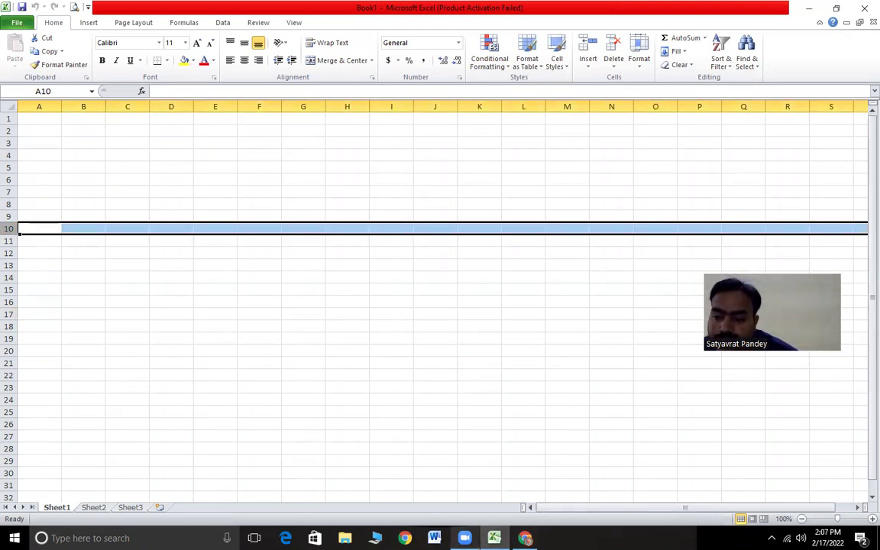
key("alt+Tab")
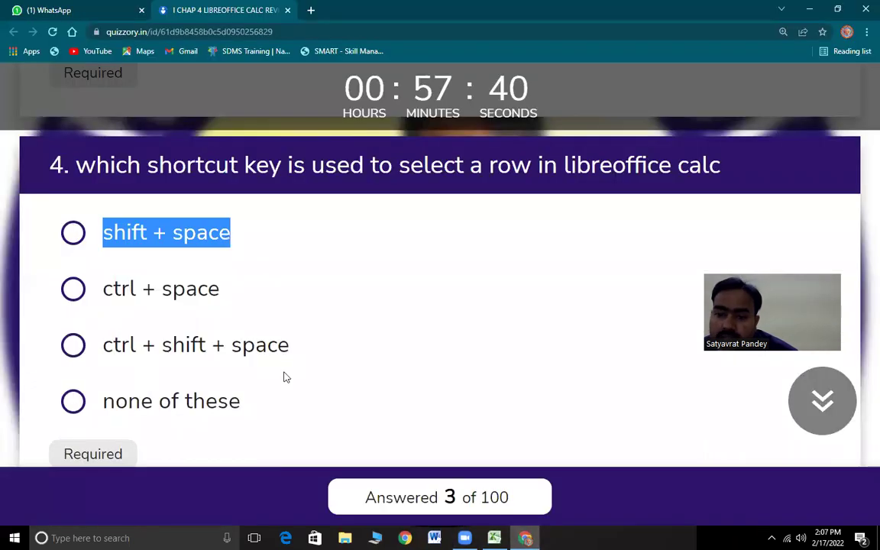
- Answer question 4 with shift + space and question 5 with ctrl + space
left_click(73, 233)
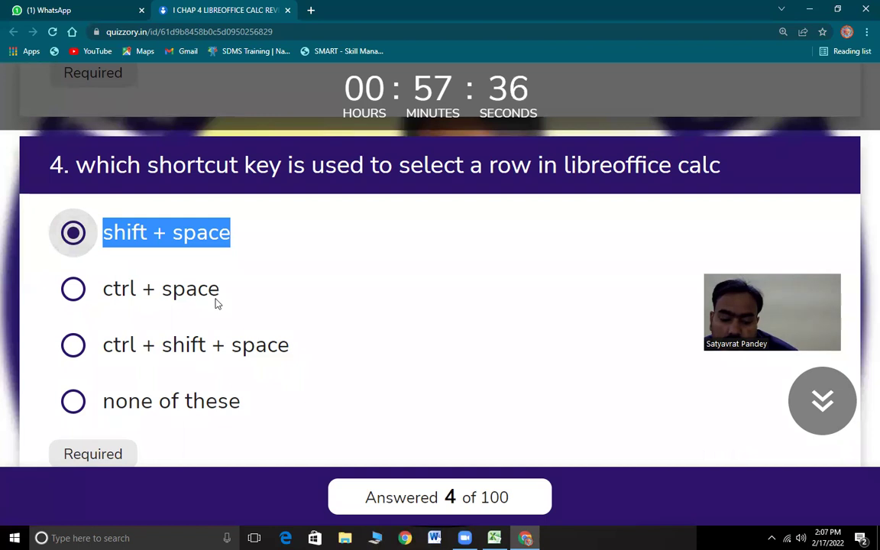
scroll(264, 337, "down", 4)
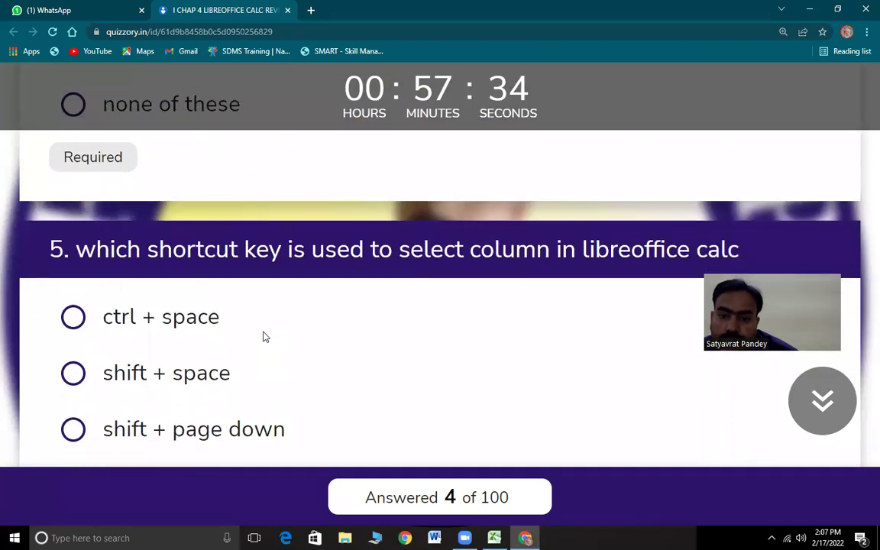
left_click_drag(96, 243, 141, 243)
left_click_drag(261, 245, 737, 241)
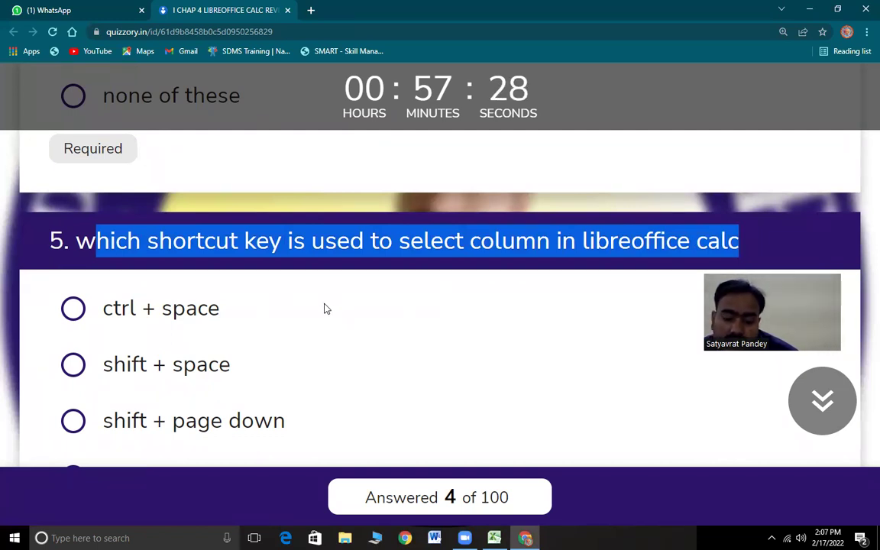
left_click(73, 308)
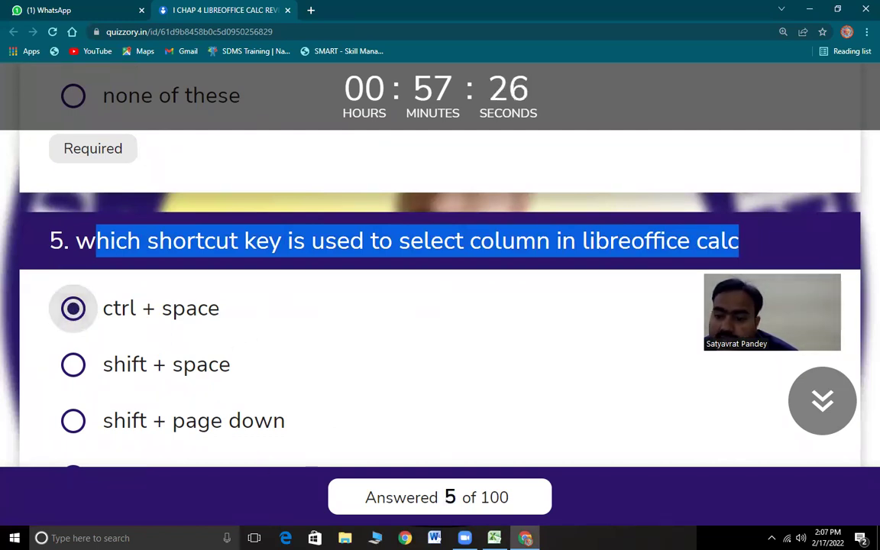
key("alt+Tab")
- Select all of column D from cell D1 with Ctrl+Space, then return to the quiz
left_click(166, 119)
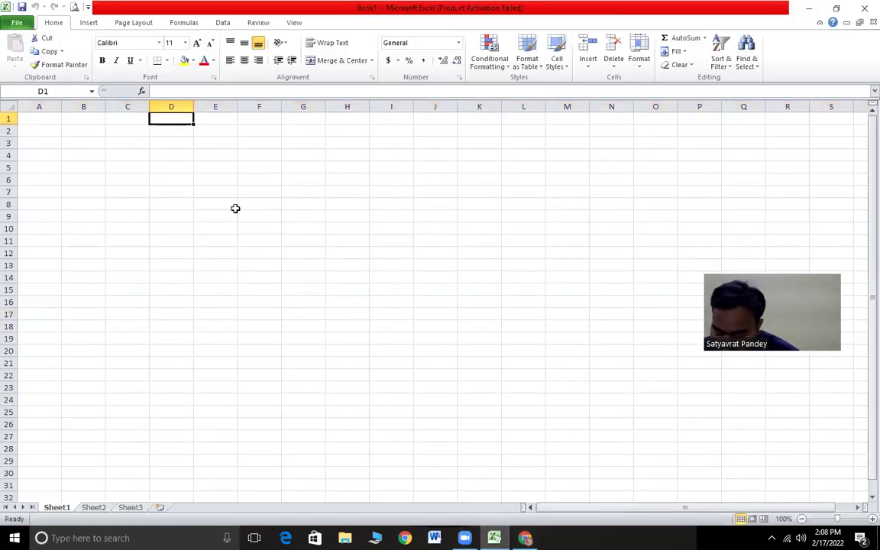
key("ctrl+space")
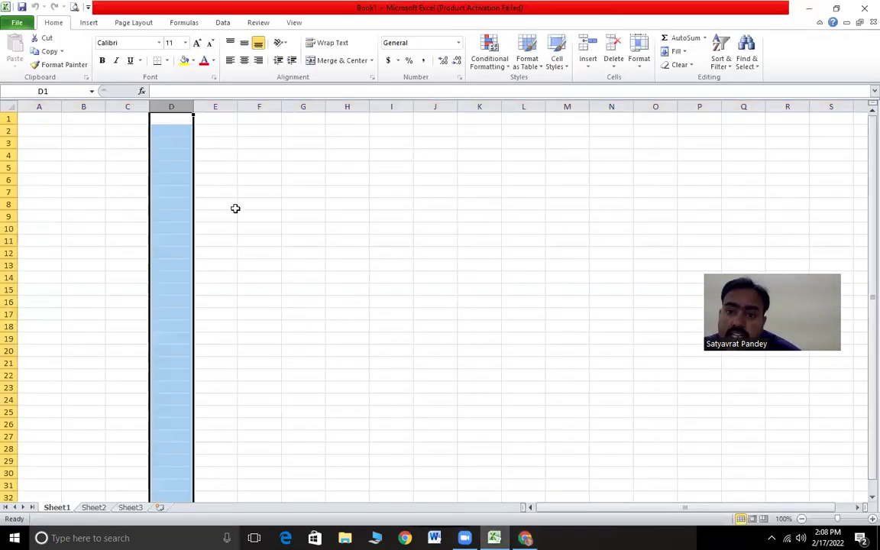
scroll(163, 420, "down", 8)
scroll(167, 416, "up", 8)
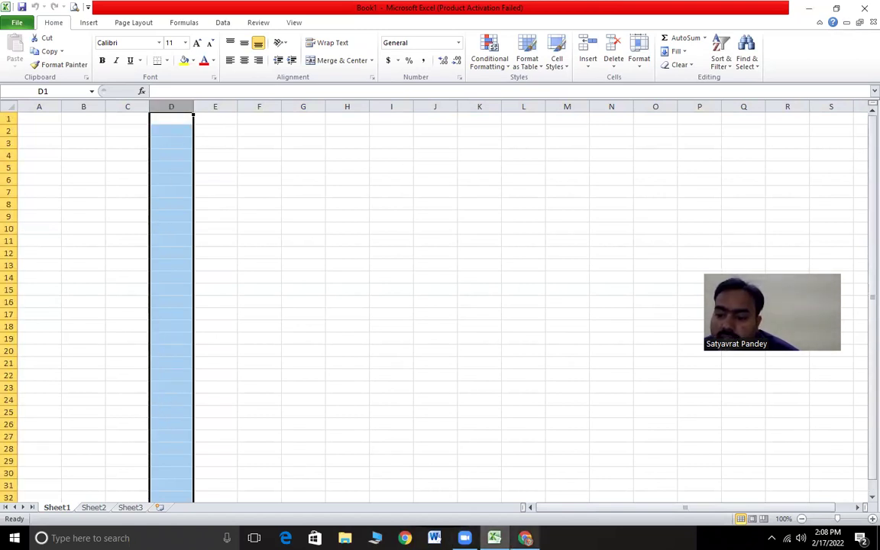
key("alt+Tab")
- Answer question 6 as True
scroll(146, 354, "down", 3)
scroll(150, 364, "down", 3)
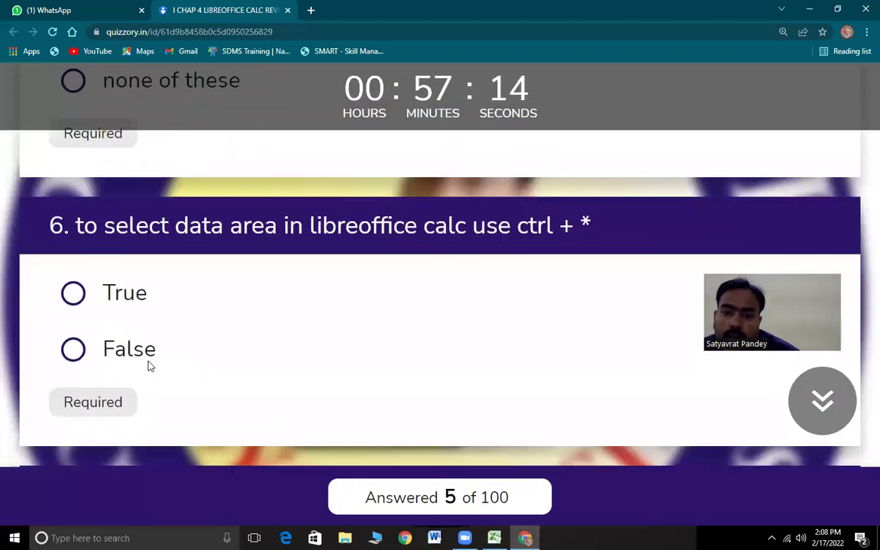
left_click_drag(75, 194, 600, 195)
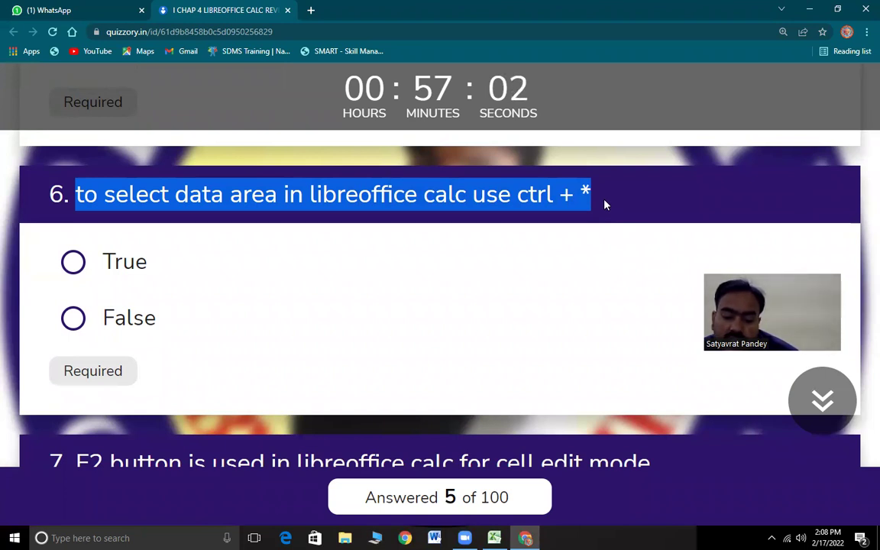
left_click(72, 262)
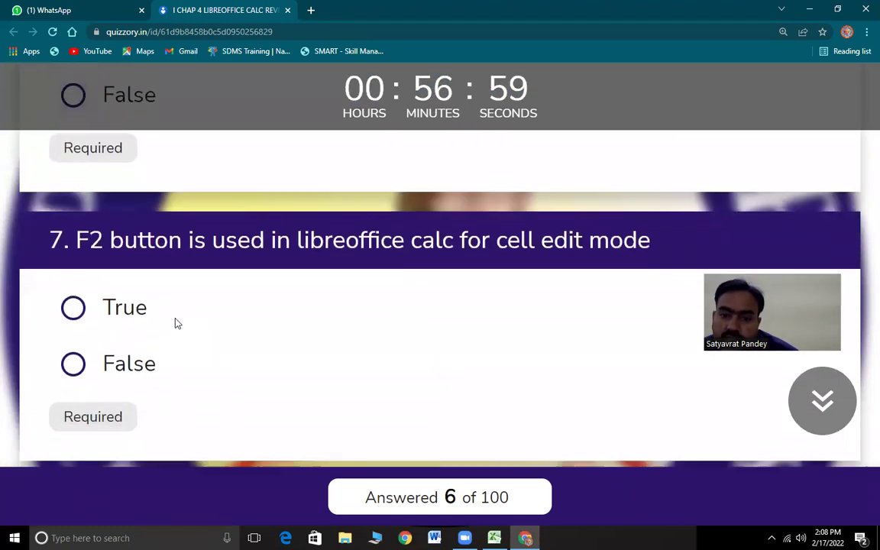
- Answer question 7 as True
scroll(175, 323, "down", 1)
left_click_drag(90, 160, 655, 165)
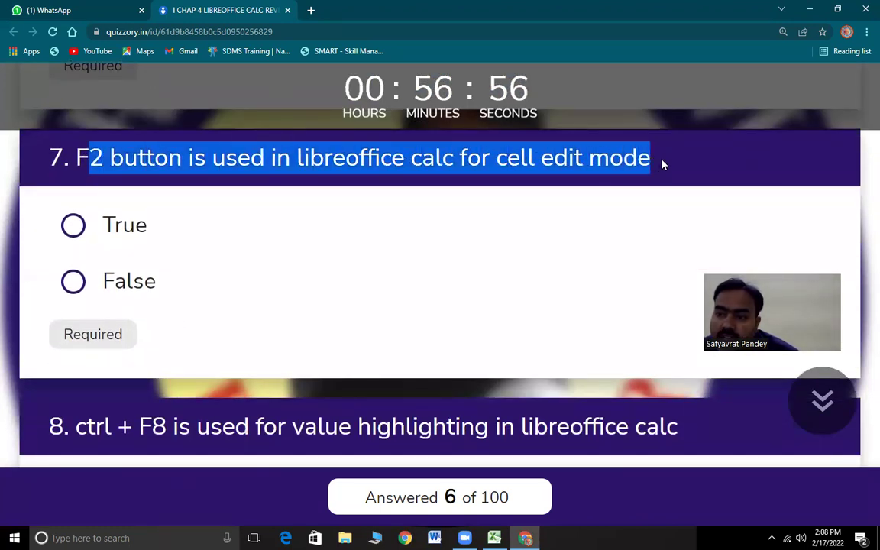
left_click(73, 224)
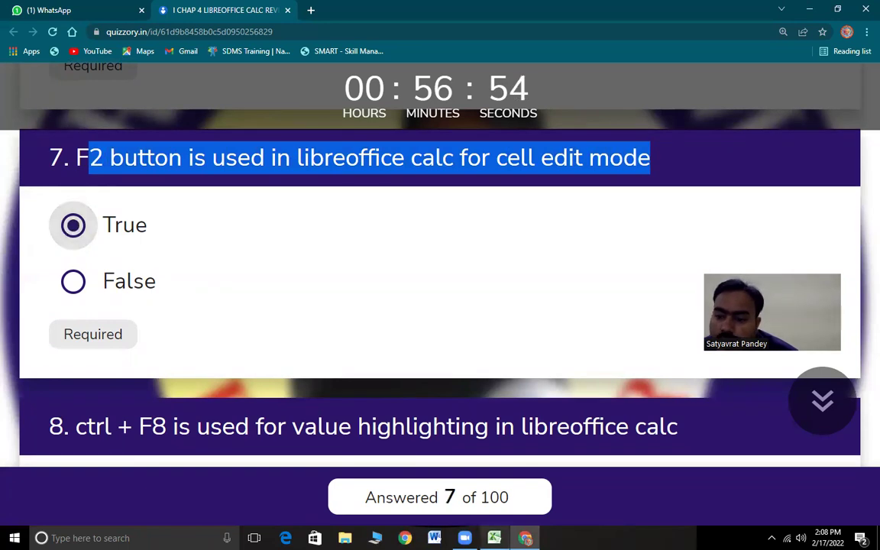
key("alt+Tab")
- Put cell F7 into edit mode, then return to the quiz
left_click(265, 196)
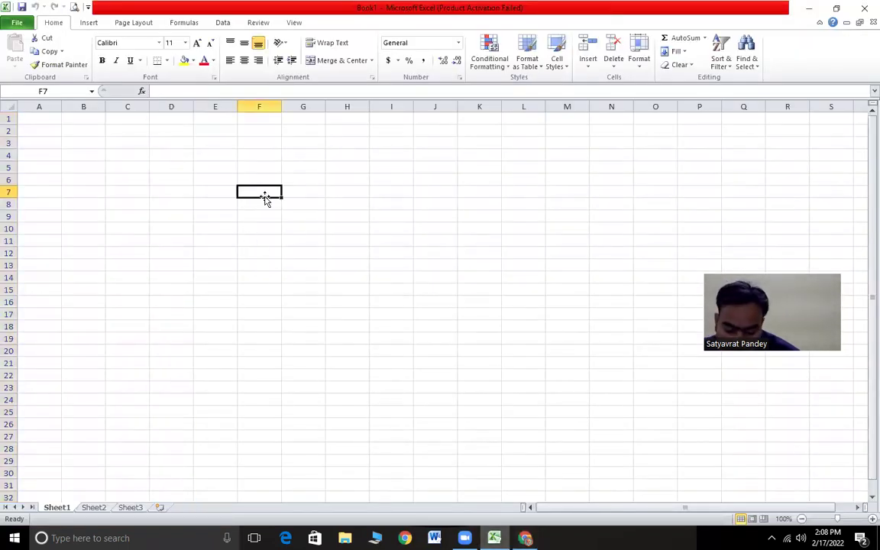
double_click(266, 198)
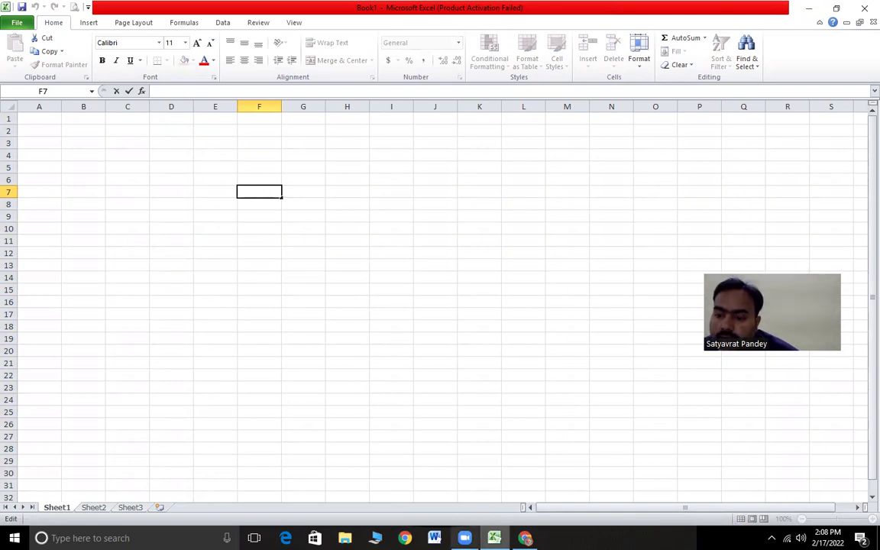
key("alt+Tab")
- Answer questions 8 and 9 as True
scroll(252, 362, "down", 3)
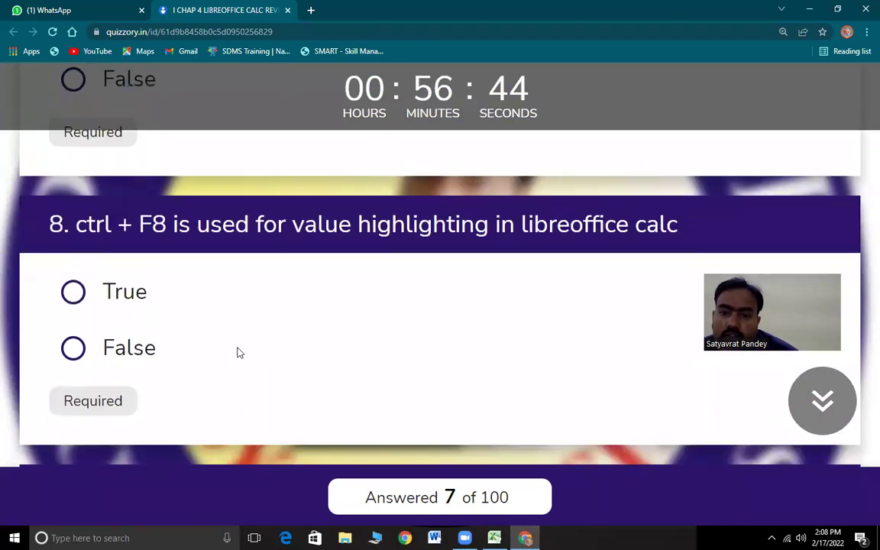
left_click_drag(87, 182, 682, 185)
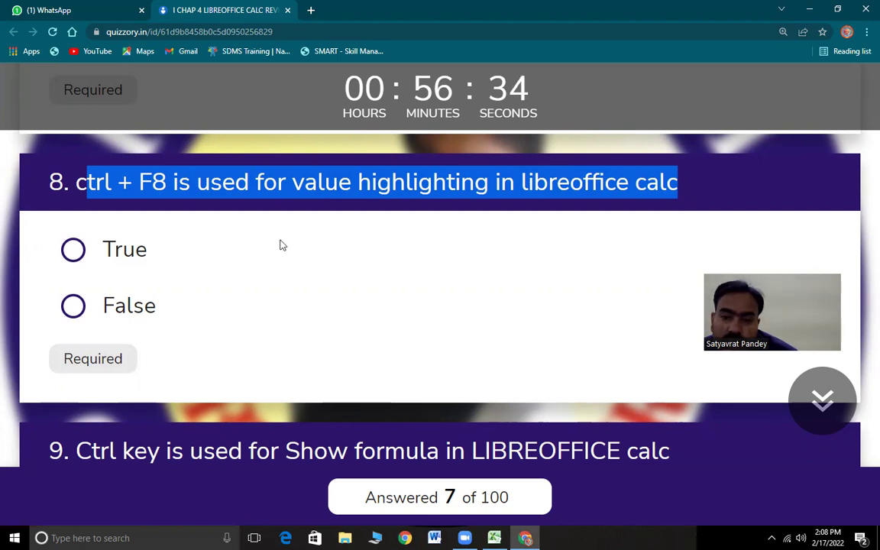
left_click(72, 250)
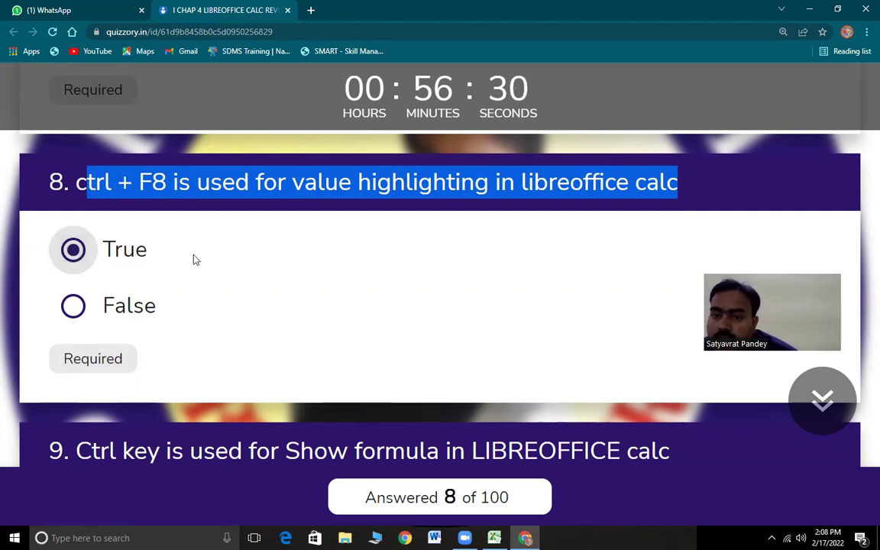
scroll(204, 298, "down", 3)
left_click_drag(76, 206, 581, 216)
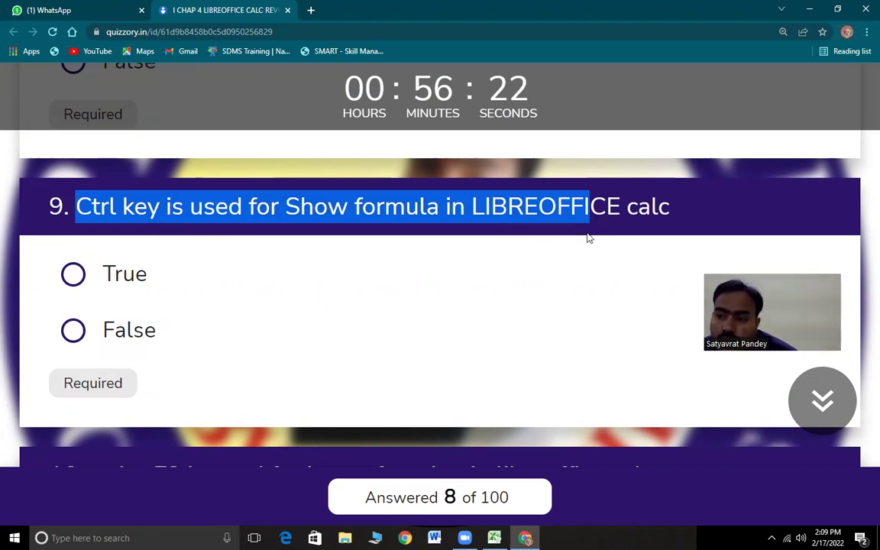
left_click(73, 275)
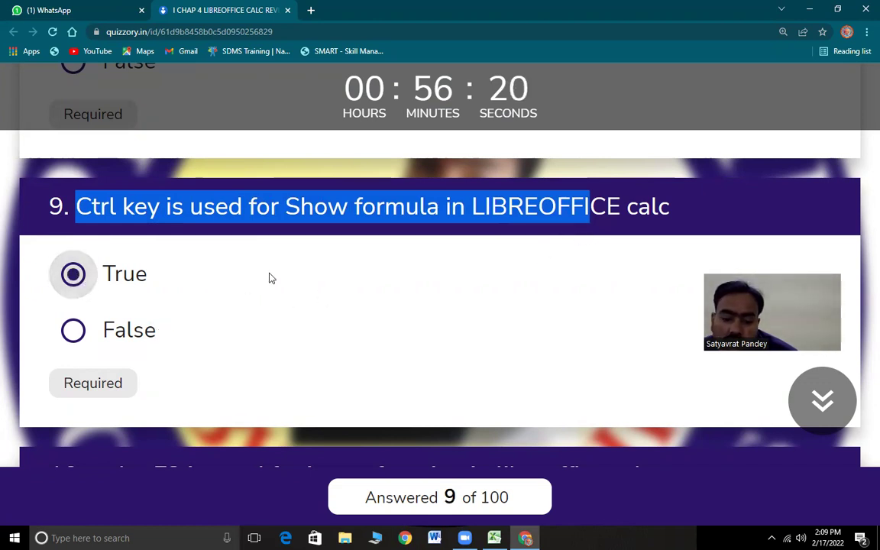
- Answer questions 10 and 11 as True, then minimize the browser
scroll(304, 312, "down", 3)
left_click_drag(98, 234, 566, 238)
left_click(77, 299)
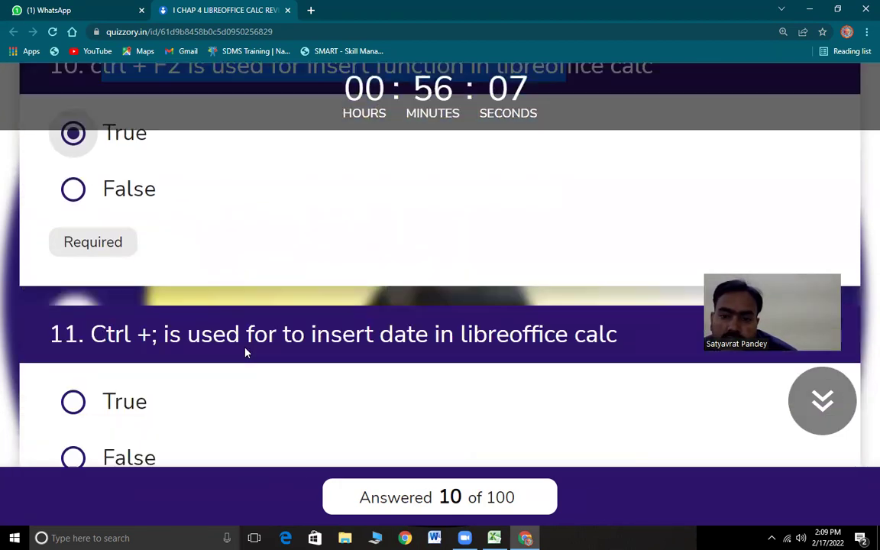
scroll(229, 336, "down", 3)
left_click_drag(91, 255, 158, 256)
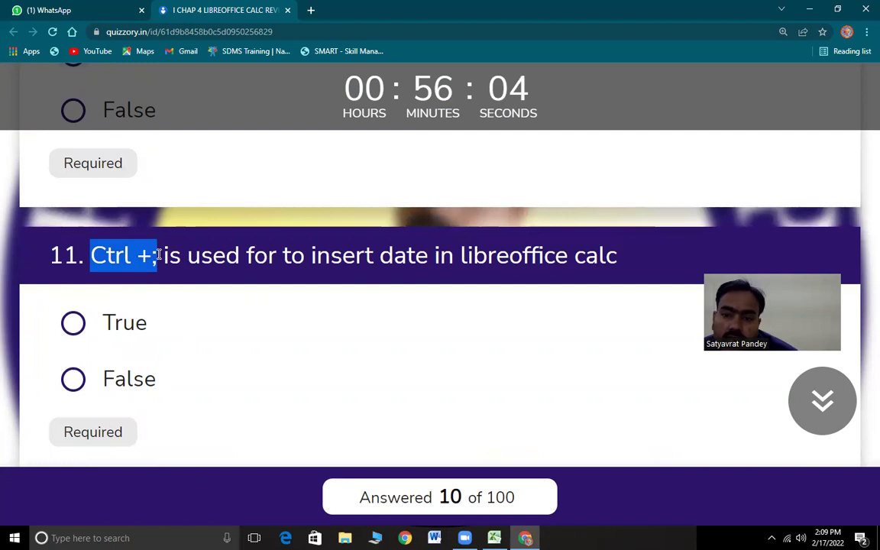
left_click(74, 321)
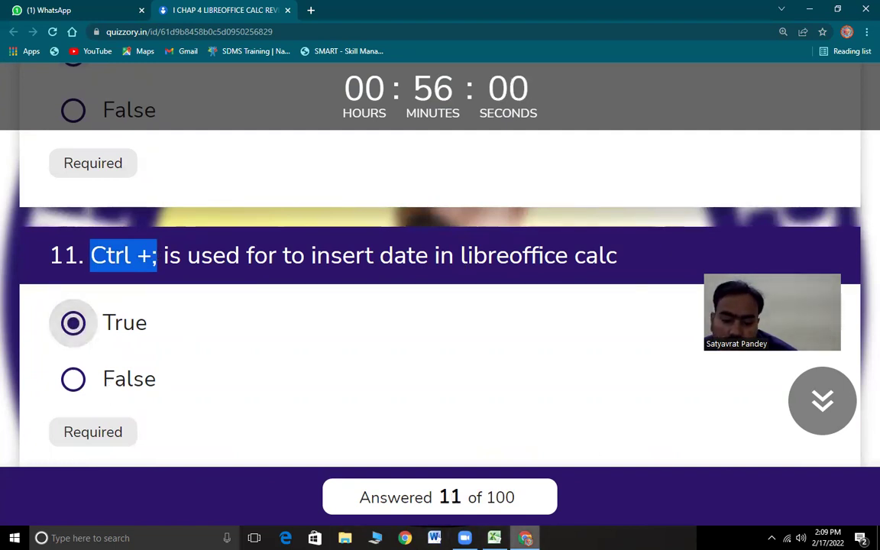
key("super+Down")
- Insert today's date, 2/17/2022, into cell G9 with Ctrl+;
left_click(304, 220)
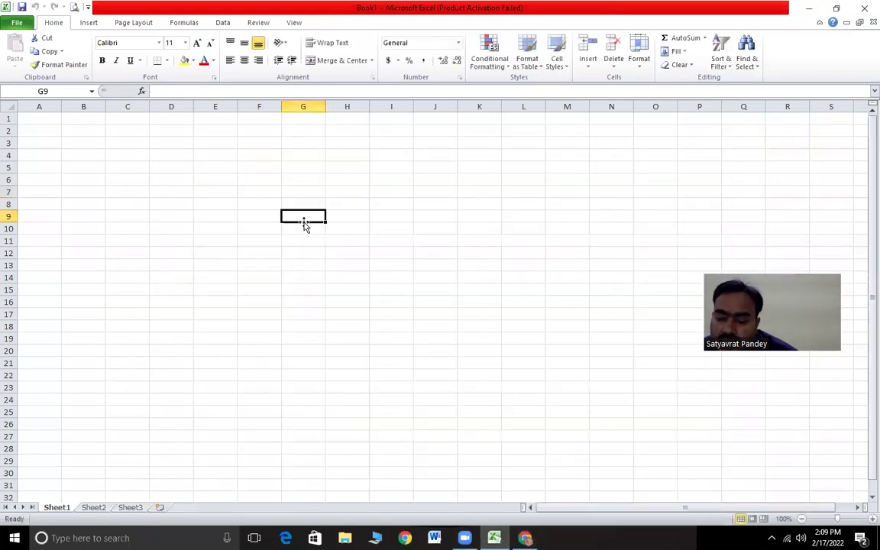
key("ctrl+semicolon")
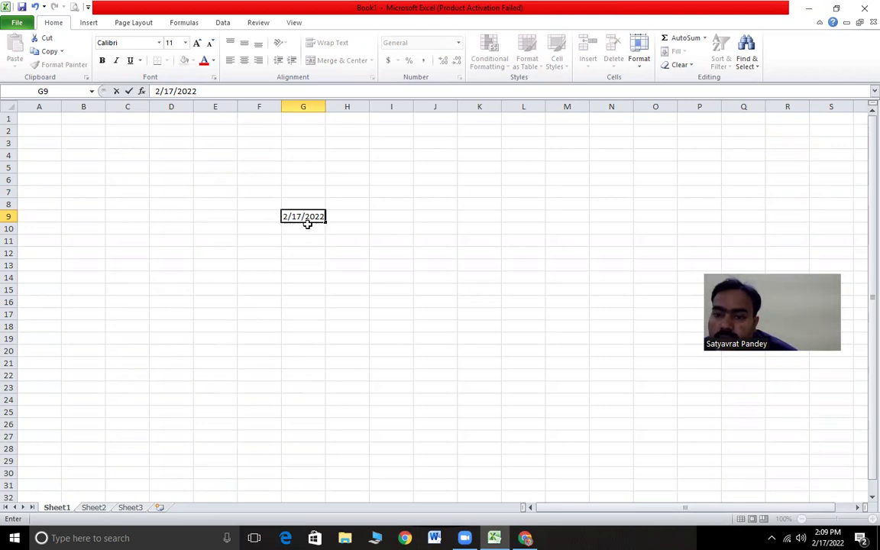
- Read question 12 on inserting the time, then select cell G13 in Excel
key("alt+Tab")
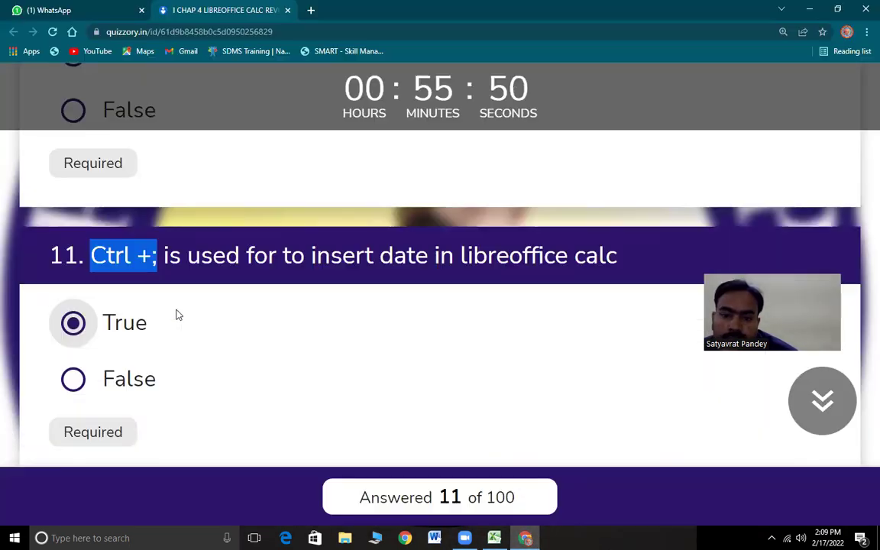
scroll(165, 359, "down", 5)
left_click_drag(107, 219, 241, 220)
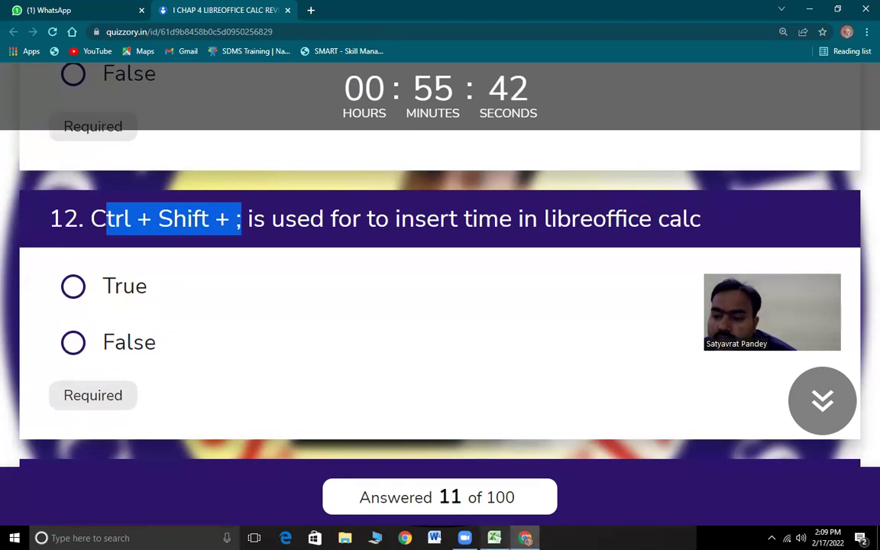
key("alt+Tab")
left_click(308, 264)
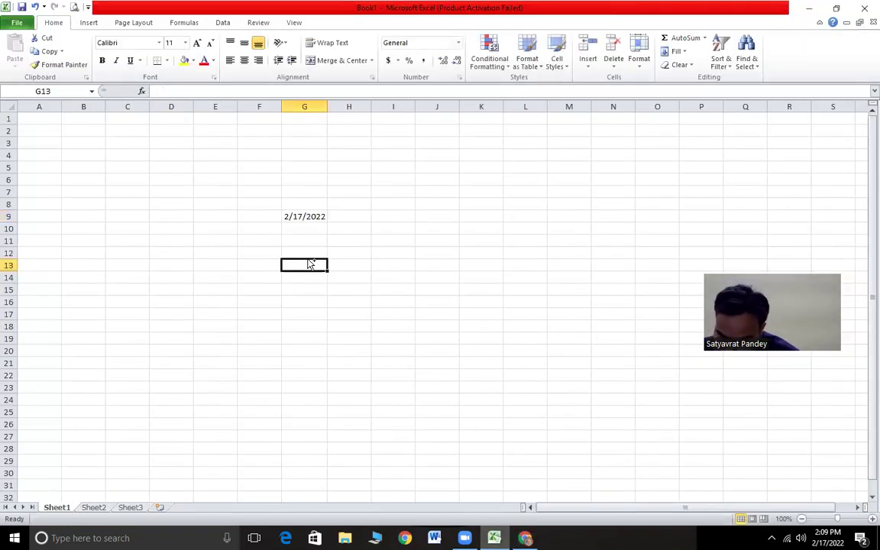
- Insert the current time, 2:09 PM, into G13 and answer question 12 as True
key("ctrl+shift+semicolon")
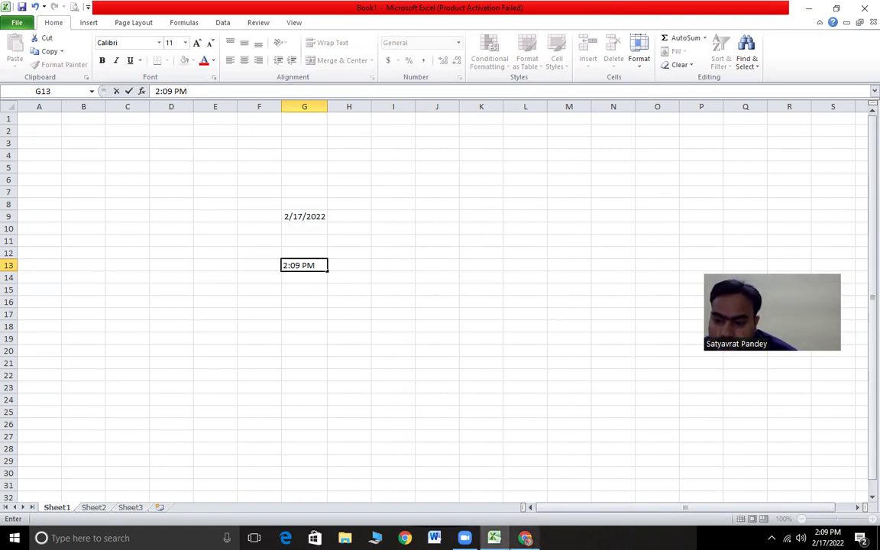
left_click(525, 538)
left_click(74, 286)
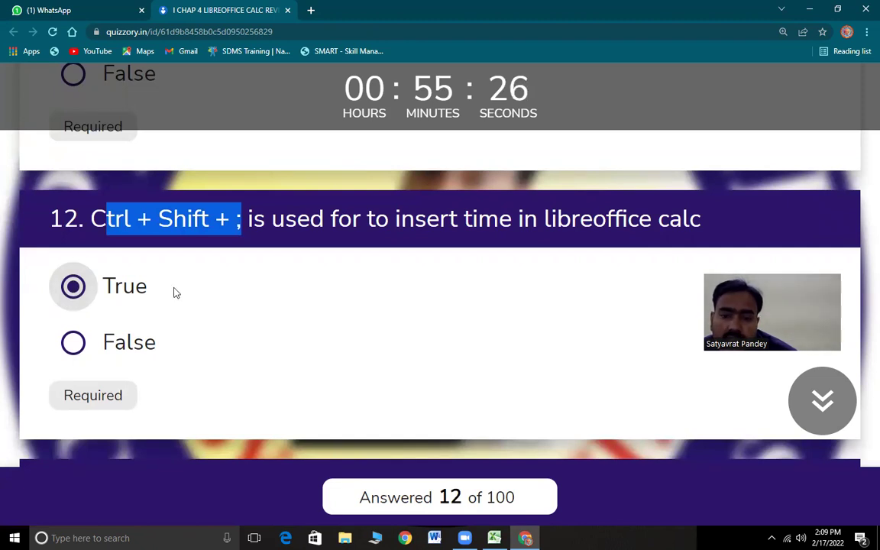
- Answer questions 13 and 14 as True
scroll(236, 354, "down", 3)
scroll(228, 260, "up", 1)
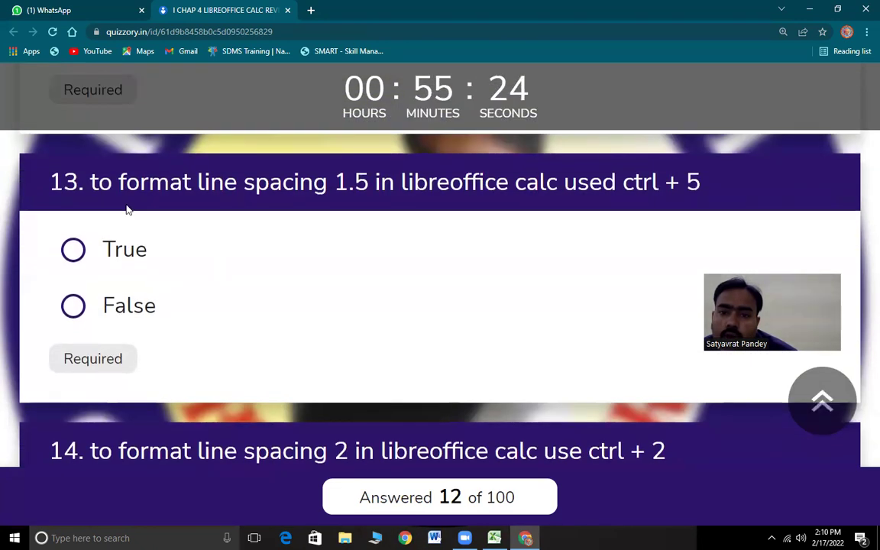
left_click_drag(97, 182, 703, 199)
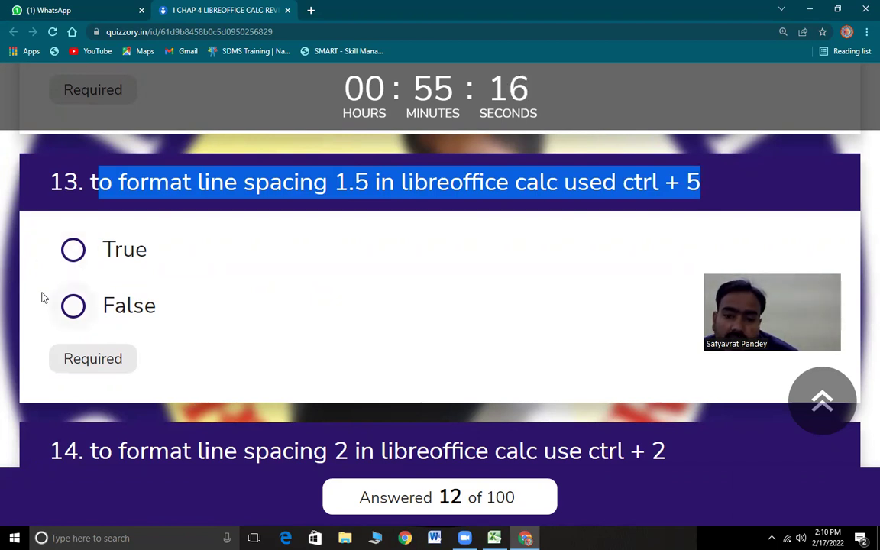
left_click(73, 250)
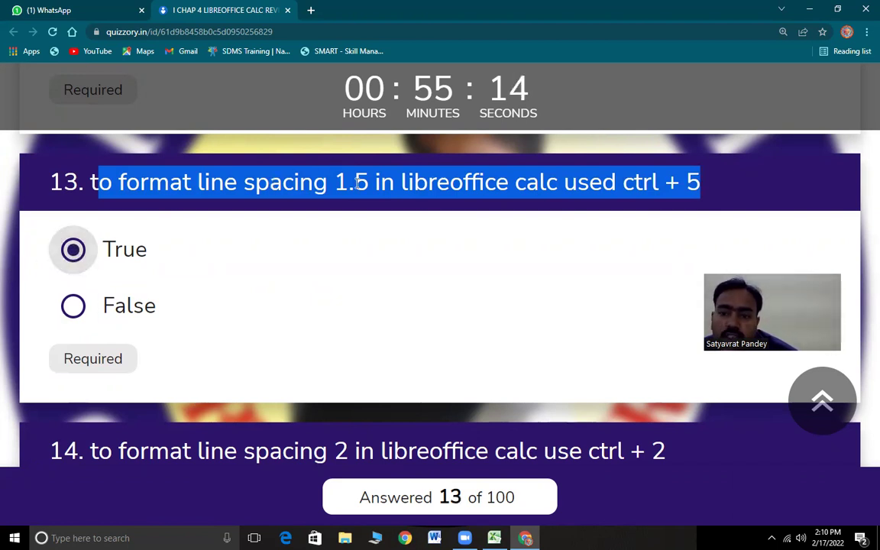
left_click_drag(357, 183, 364, 184)
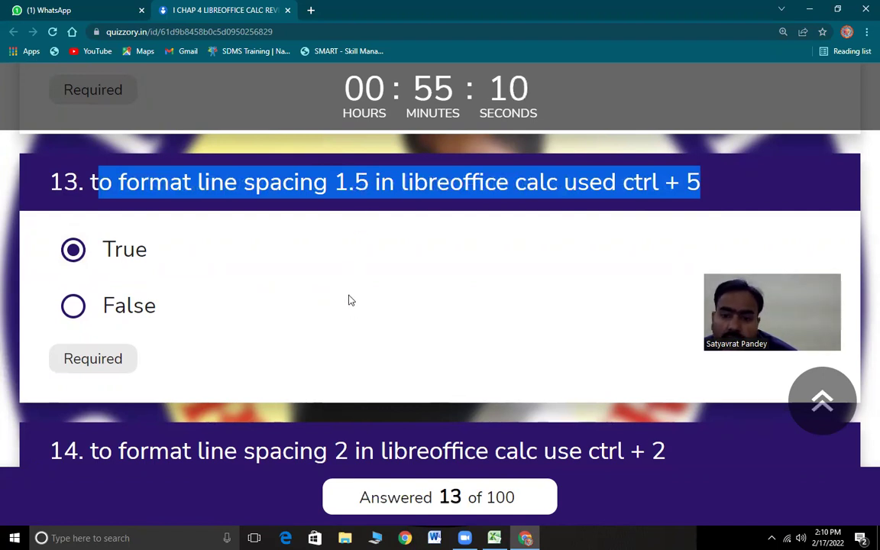
scroll(348, 300, "down", 3)
left_click_drag(91, 206, 670, 223)
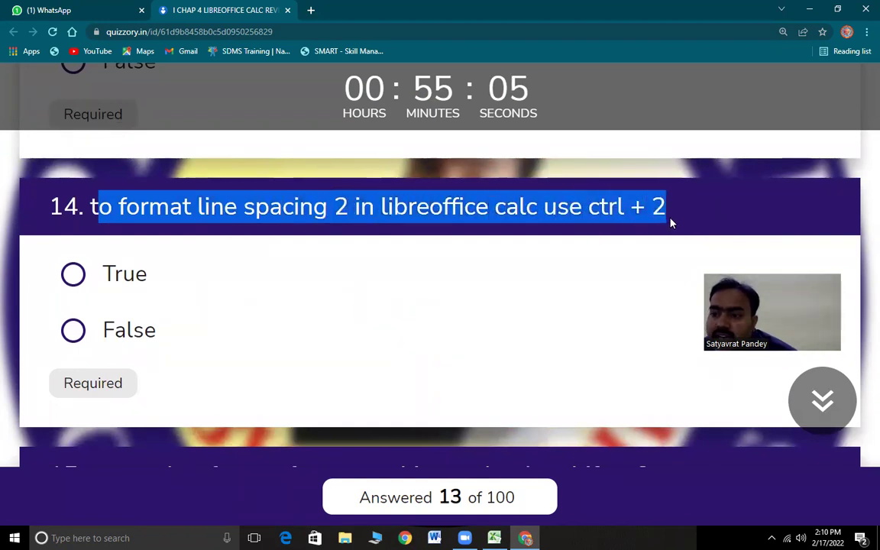
left_click(74, 277)
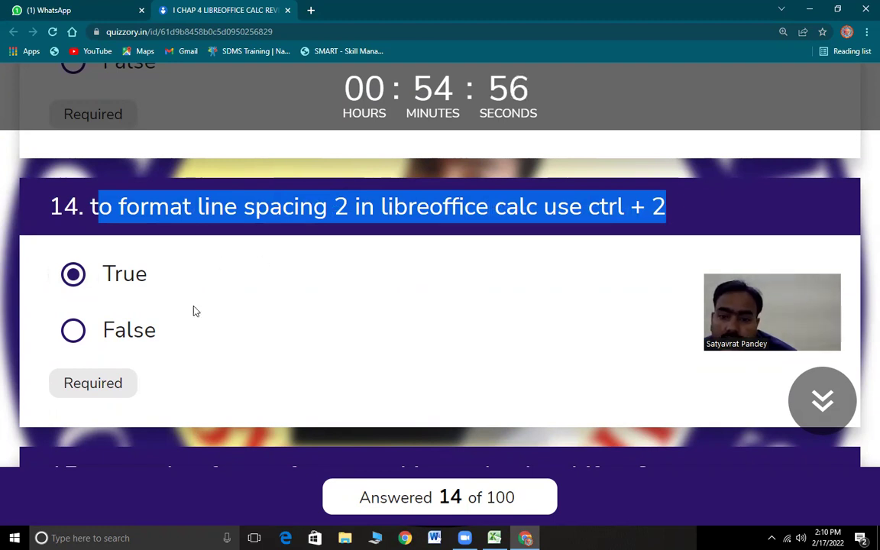
- Answer question 15 as True, then highlight the wording of question 16
scroll(193, 311, "down", 3)
left_click_drag(88, 211, 662, 231)
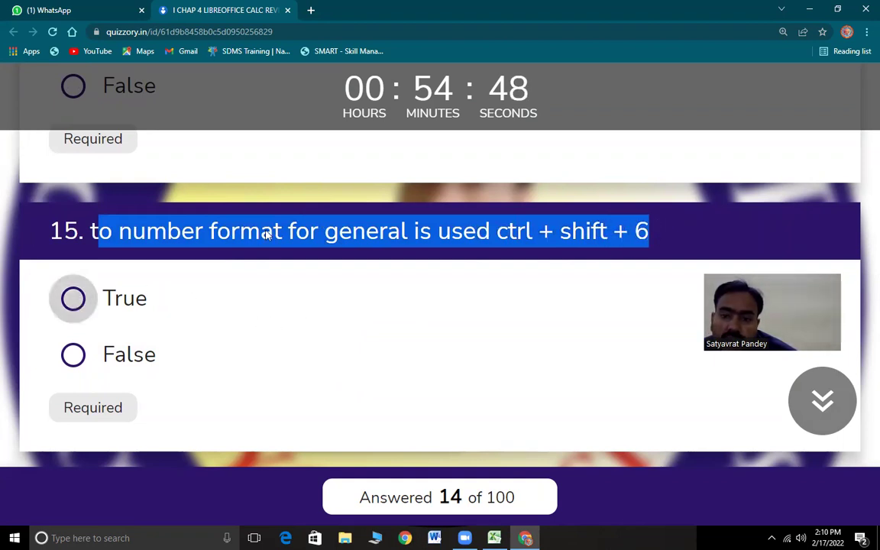
left_click(73, 299)
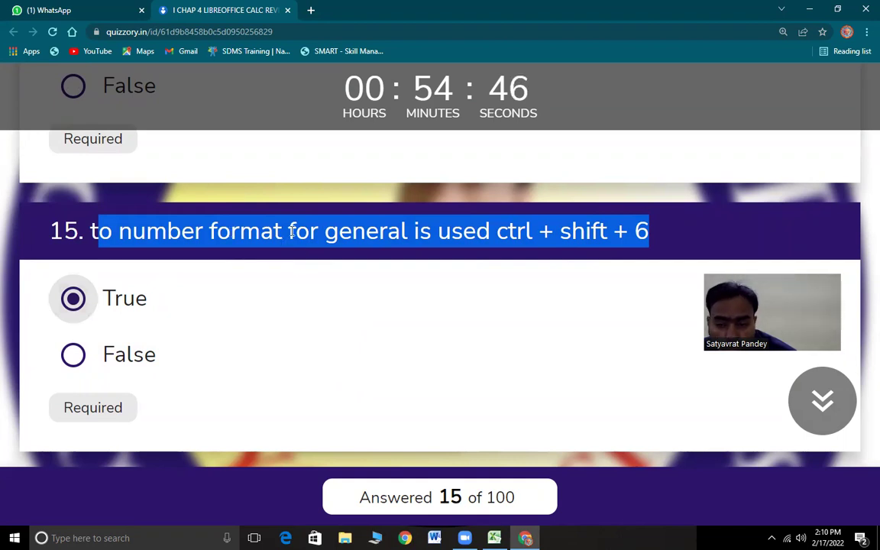
left_click_drag(504, 231, 650, 233)
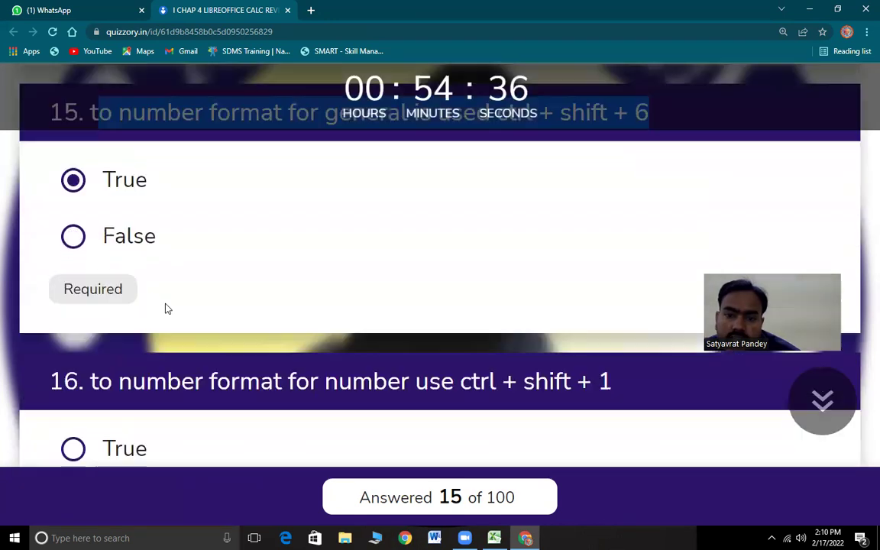
scroll(165, 308, "down", 5)
left_click_drag(94, 194, 636, 212)
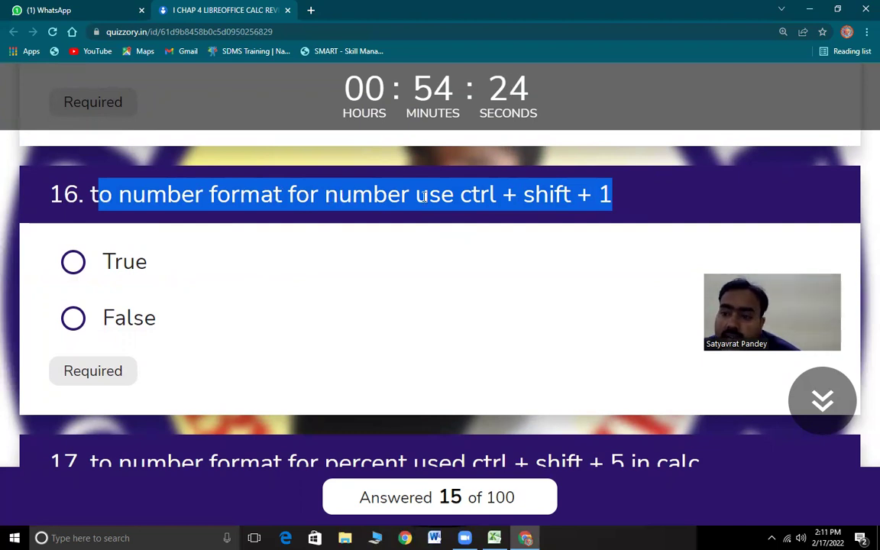
- Answer question 16 and the percent-format question 17 as True
left_click(508, 196)
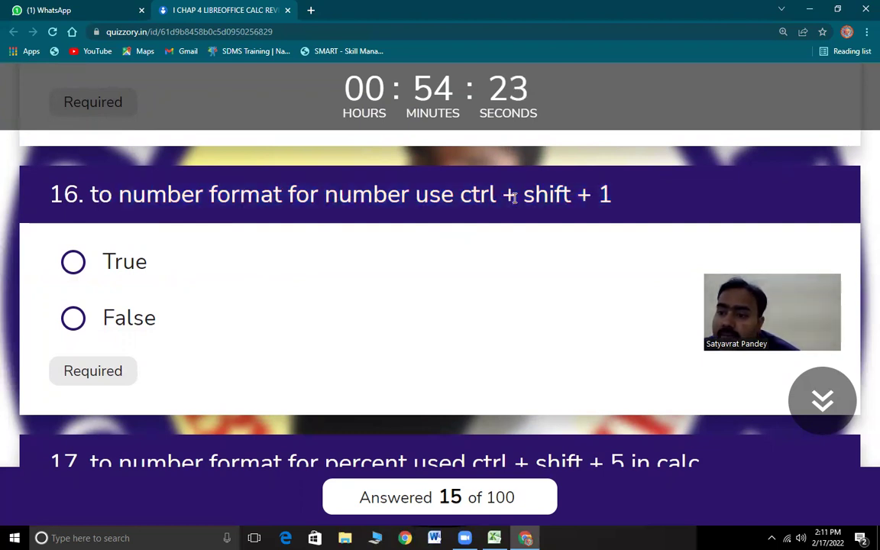
left_click(75, 262)
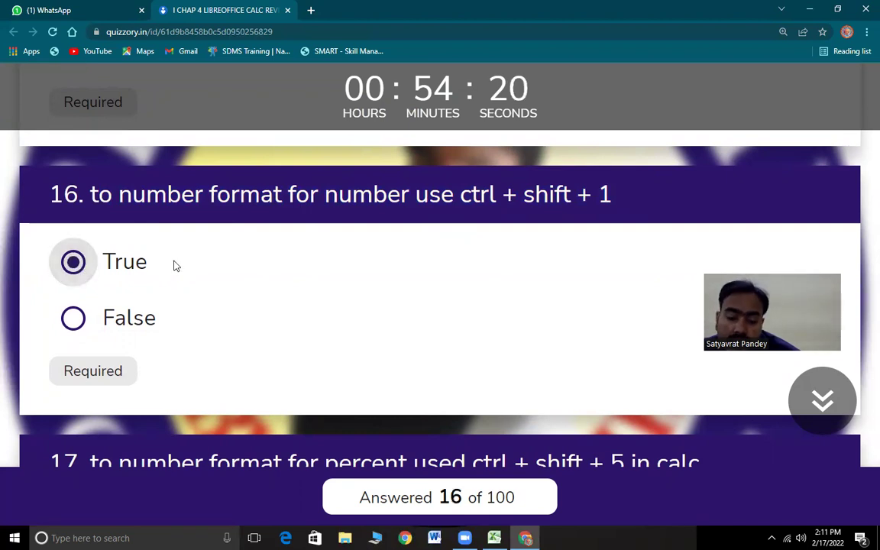
scroll(171, 273, "down", 3)
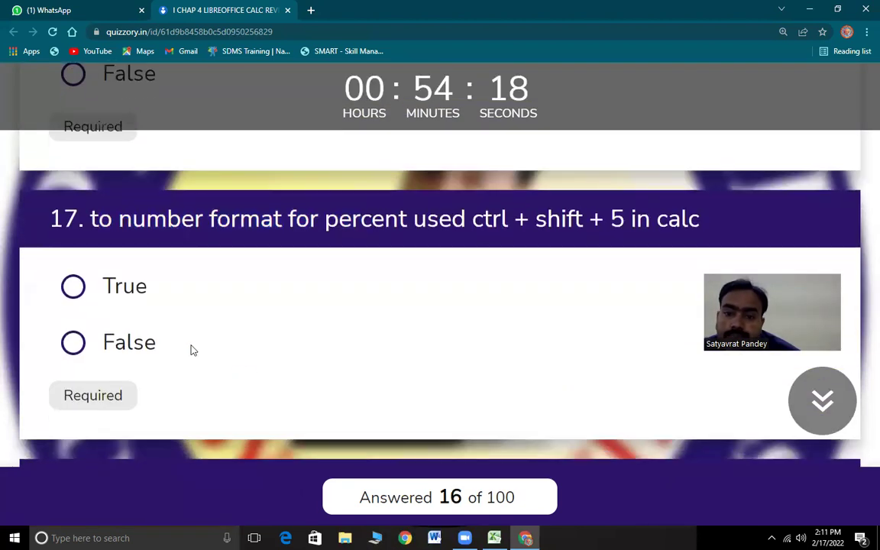
left_click_drag(100, 219, 440, 219)
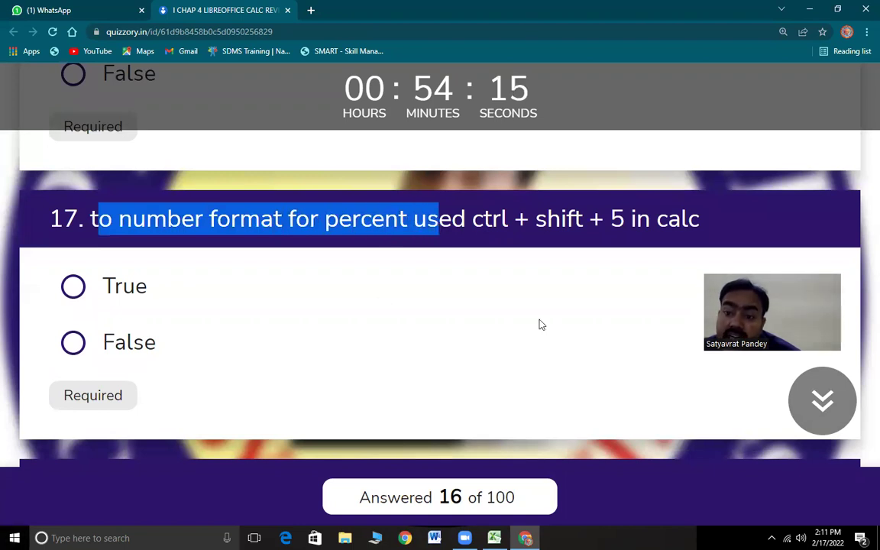
left_click(345, 220)
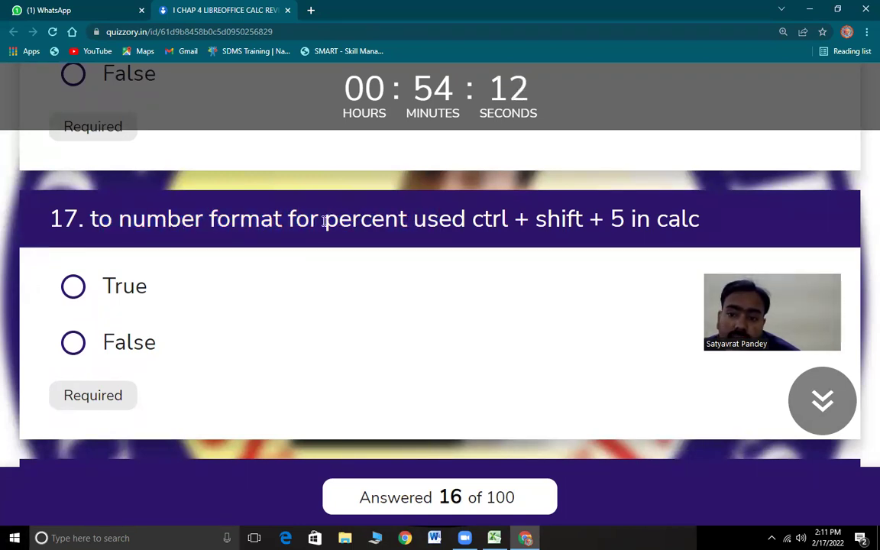
left_click_drag(326, 219, 409, 231)
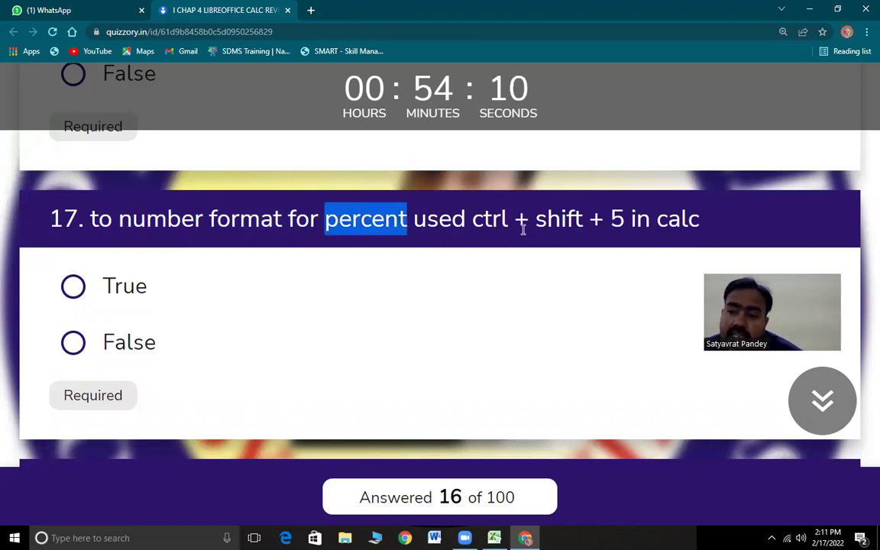
left_click_drag(479, 220, 676, 226)
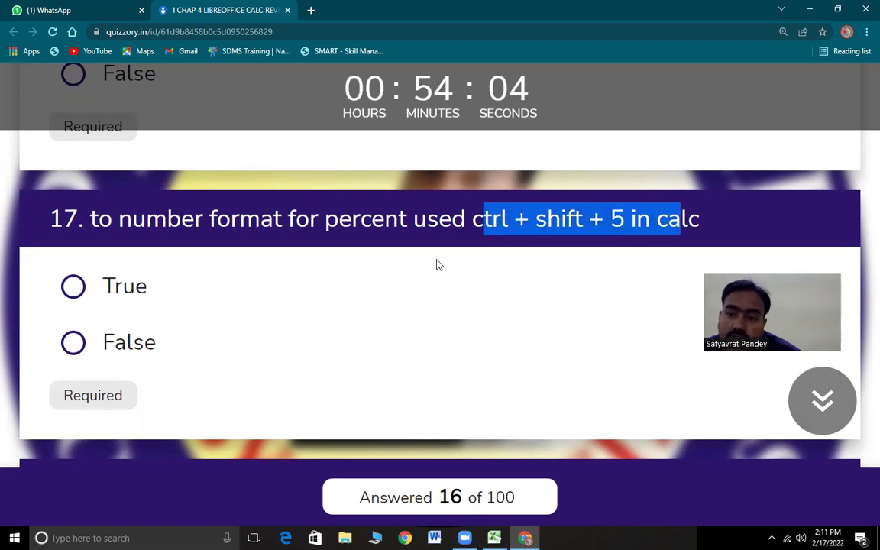
left_click(73, 289)
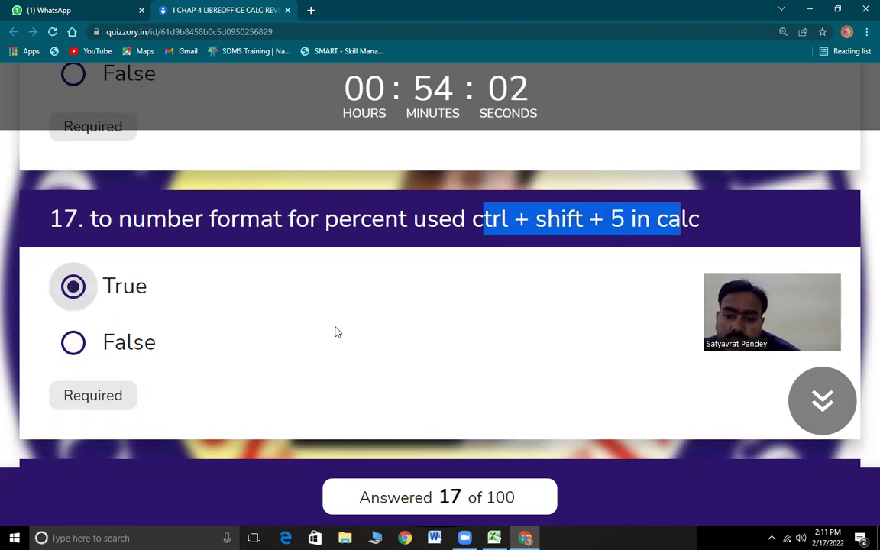
- Answer question 18, on currency format with ctrl + shift + 4, as True
scroll(334, 332, "down", 4)
left_click_drag(87, 181, 326, 197)
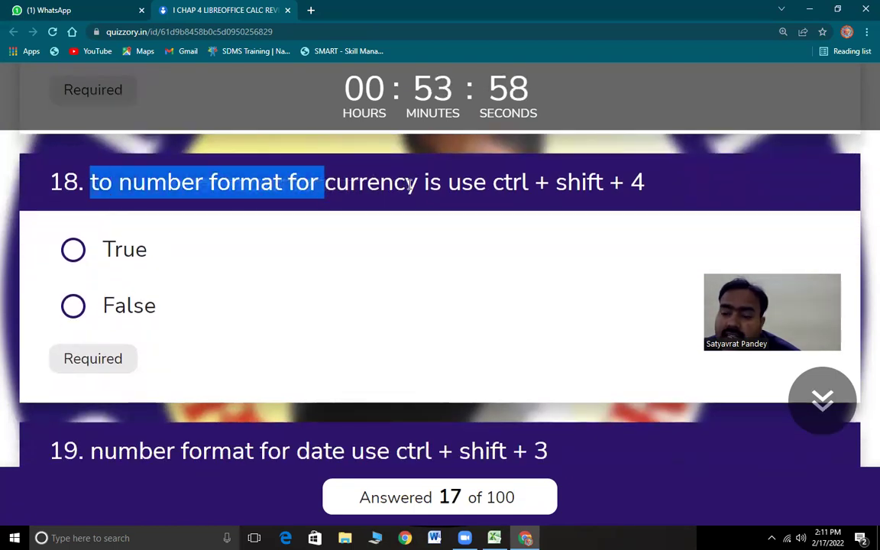
left_click(339, 191)
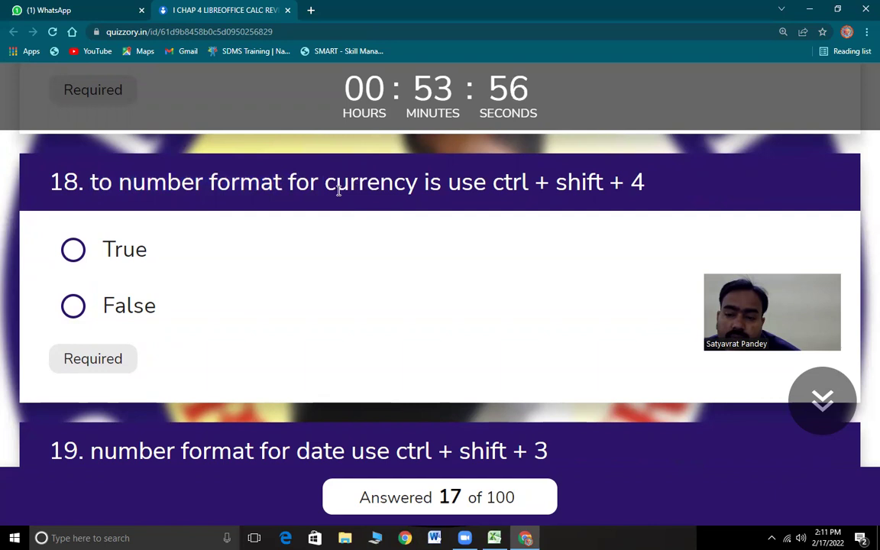
double_click(339, 191)
left_click_drag(495, 186, 655, 198)
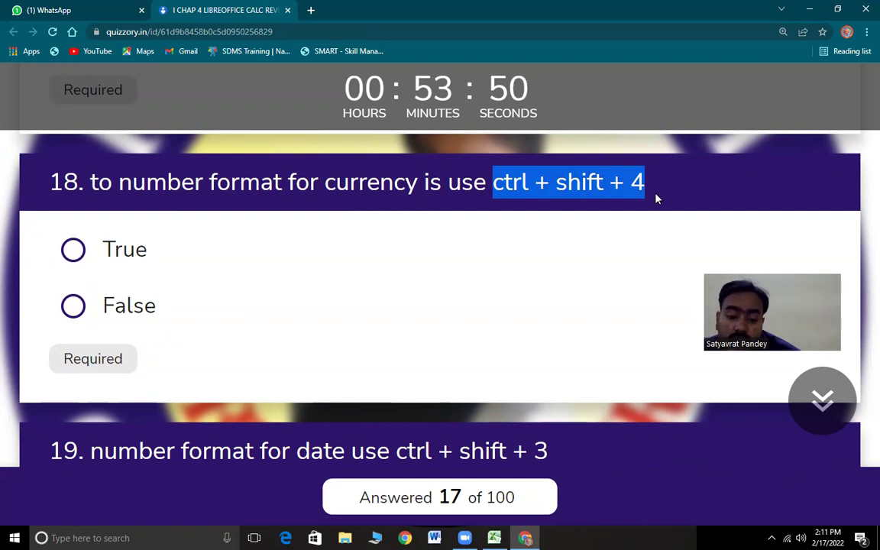
left_click(74, 249)
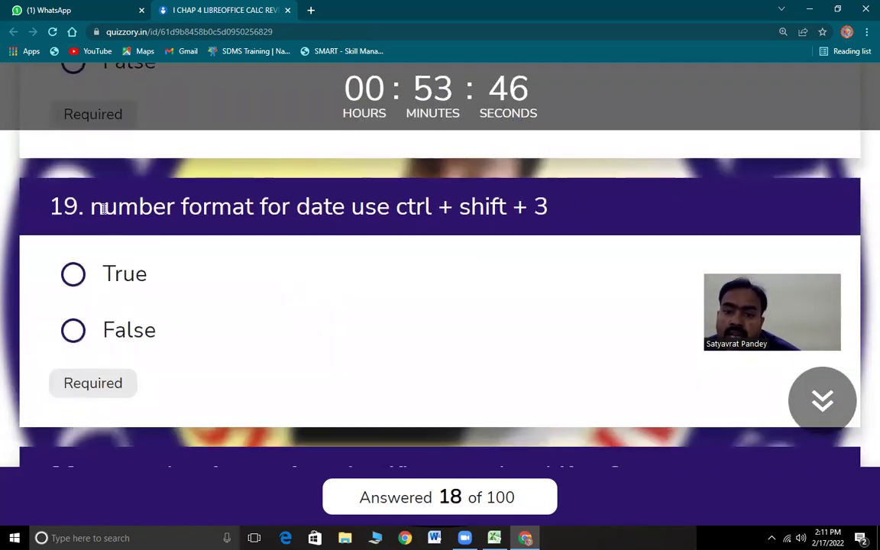
- Answer question 19, about ctrl + shift + 3, as True
left_click_drag(104, 210, 539, 215)
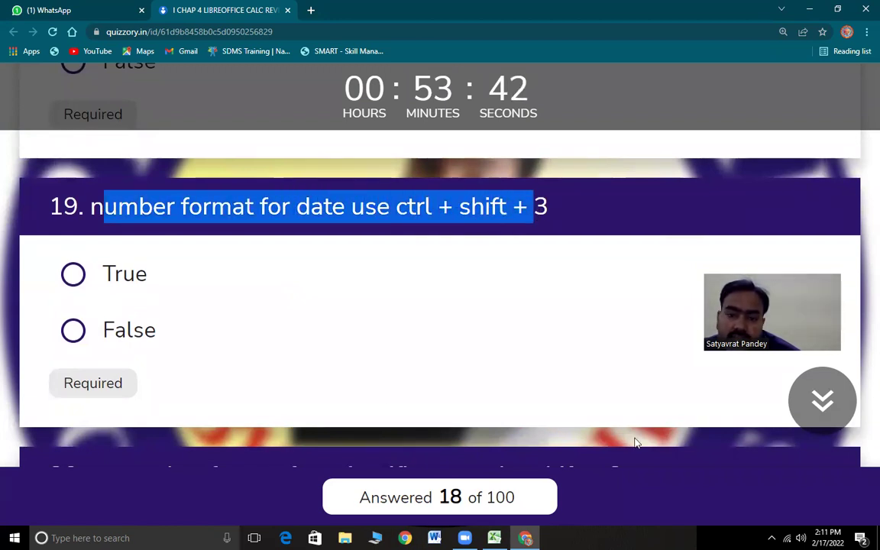
left_click(80, 281)
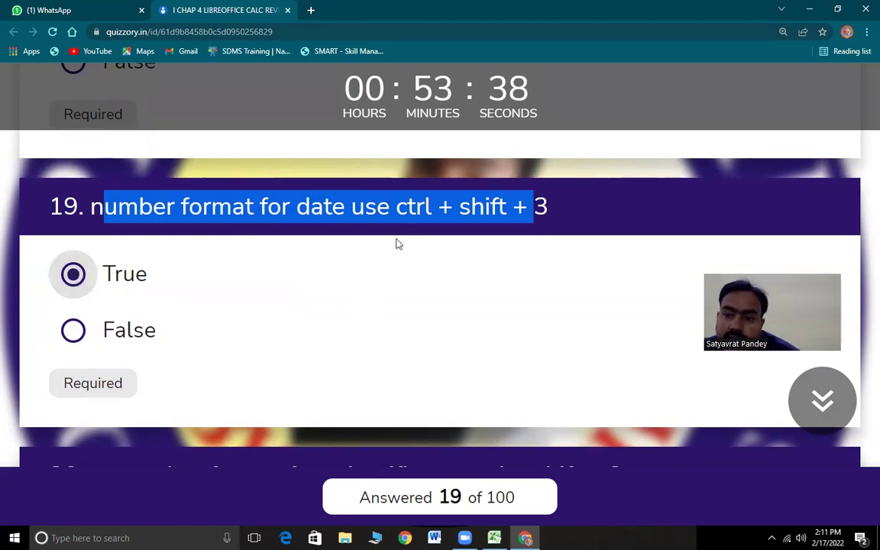
left_click(321, 207)
left_click_drag(296, 206, 550, 208)
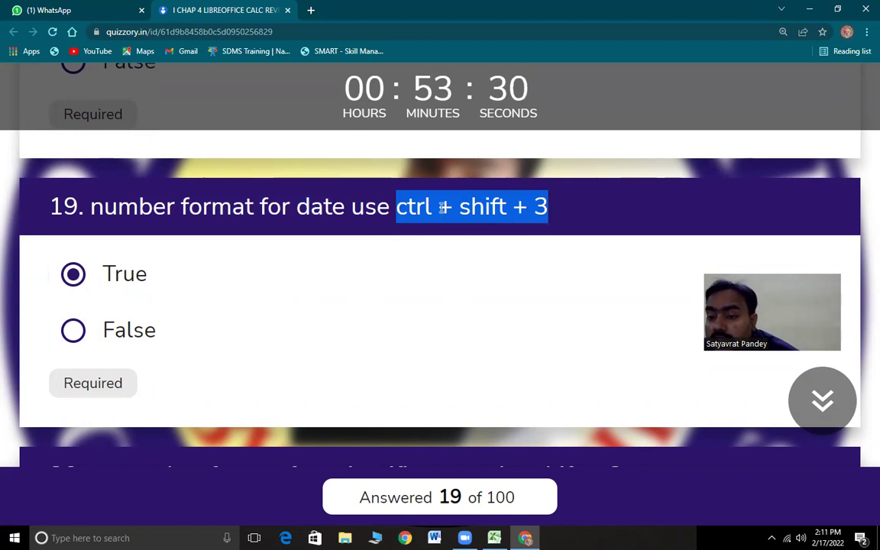
left_click(410, 207)
left_click_drag(397, 207, 564, 211)
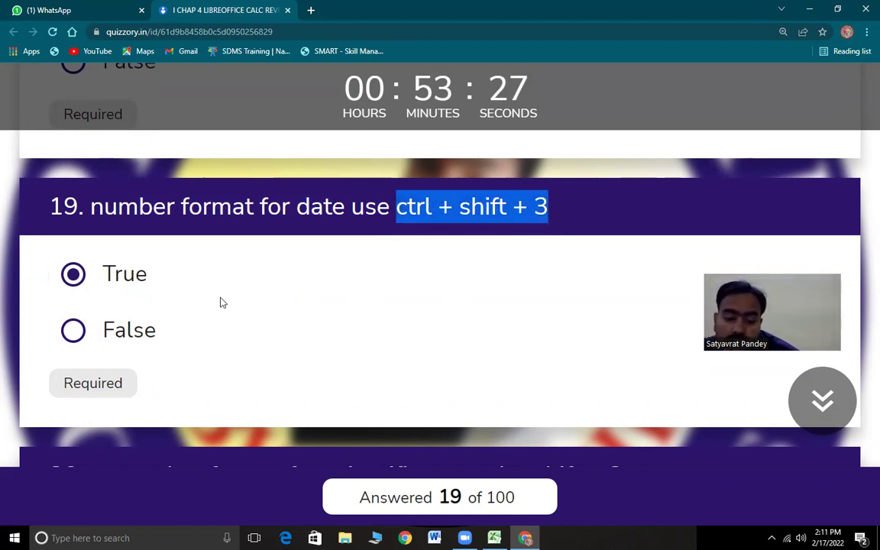
- Answer question 20, on ctrl + shift + 2 scientific format, as True
scroll(219, 303, "down", 4)
left_click_drag(90, 231, 513, 243)
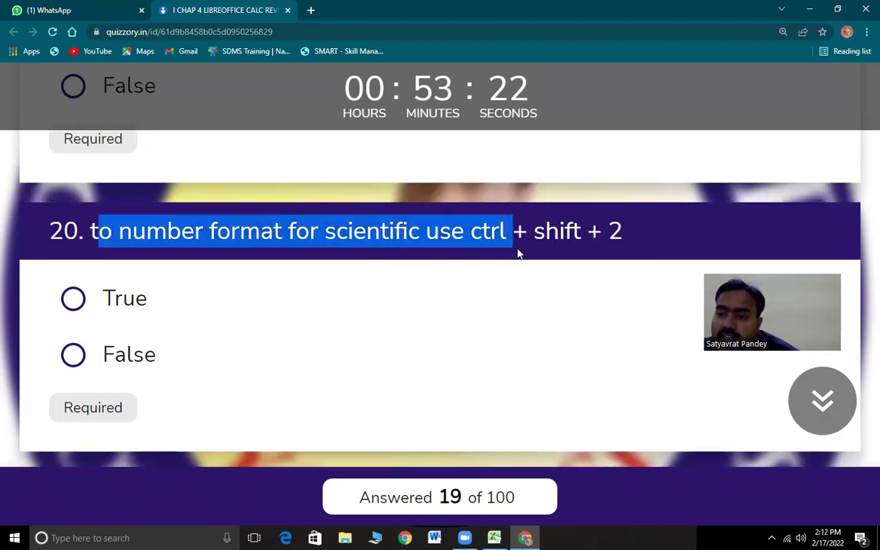
left_click_drag(623, 230, 481, 231)
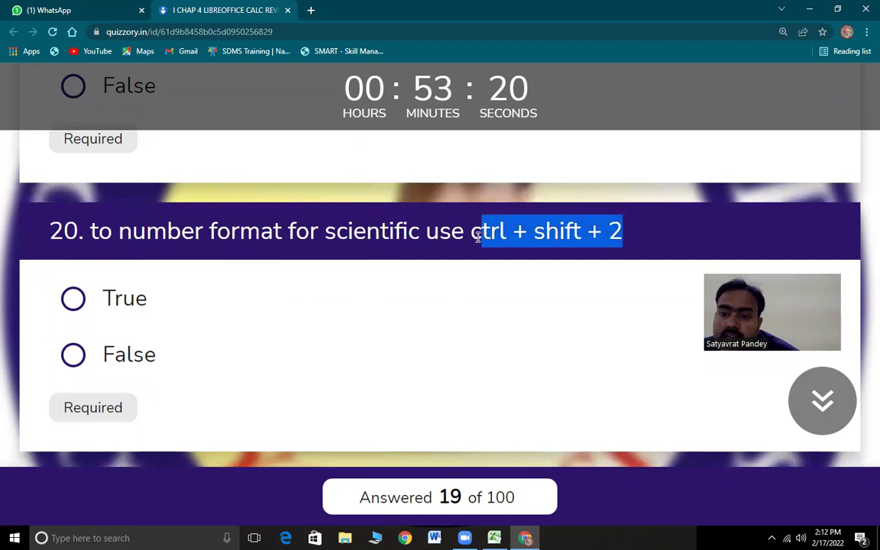
left_click_drag(324, 231, 633, 235)
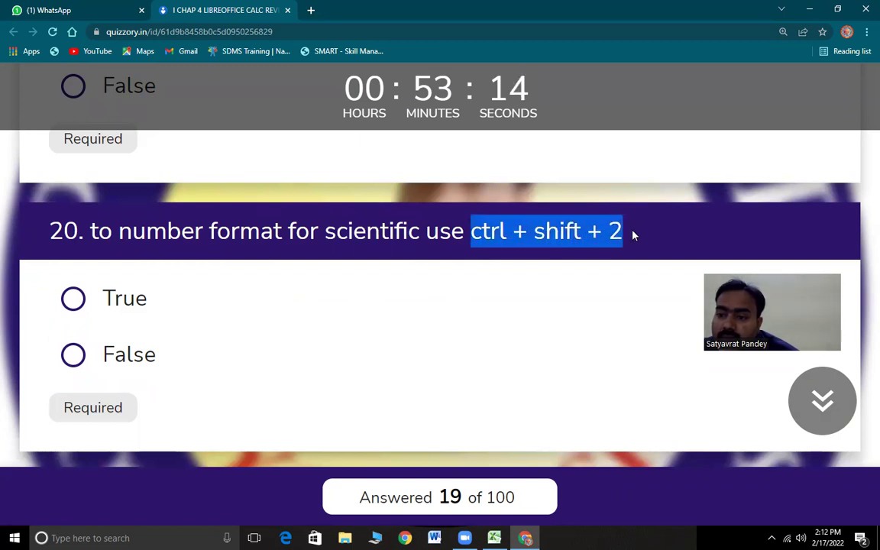
left_click(72, 299)
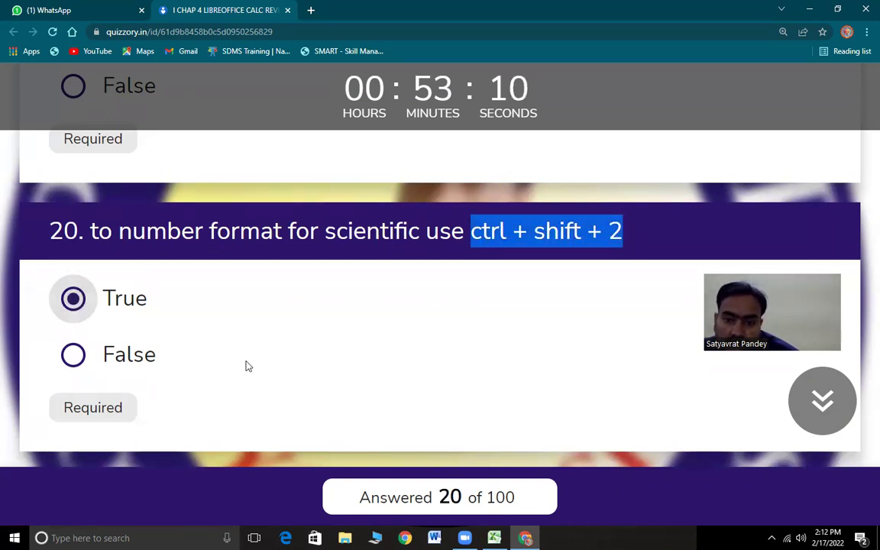
scroll(225, 330, "down", 3)
scroll(183, 306, "down", 2)
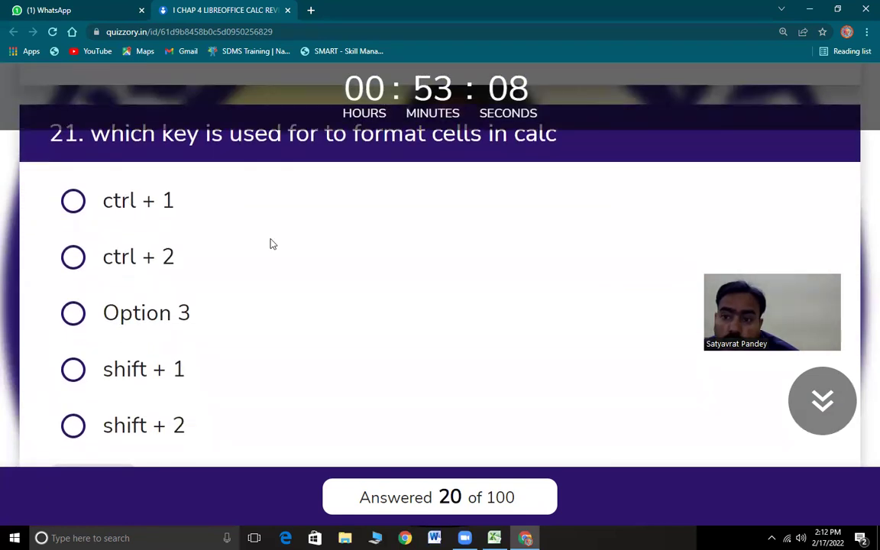
- Answer question 21 with ctrl + 1
scroll(271, 243, "up", 1)
left_click_drag(111, 194, 562, 209)
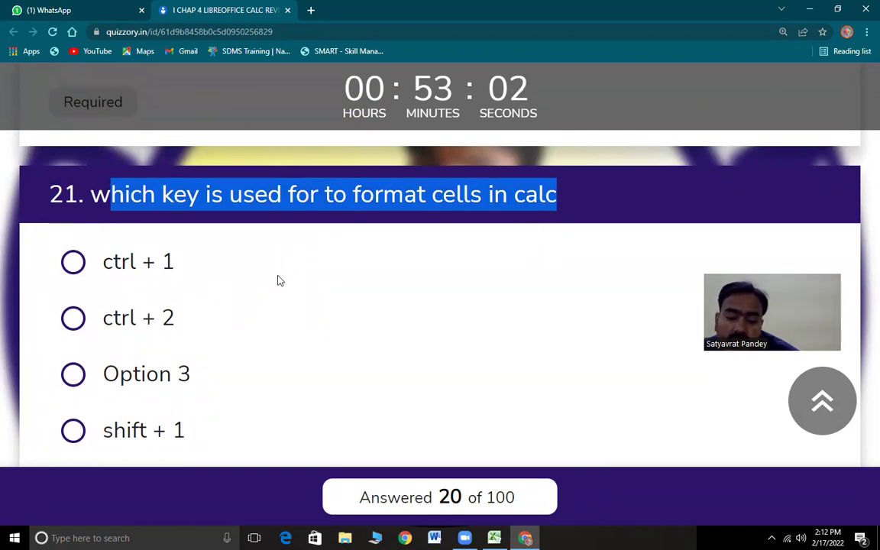
left_click(75, 264)
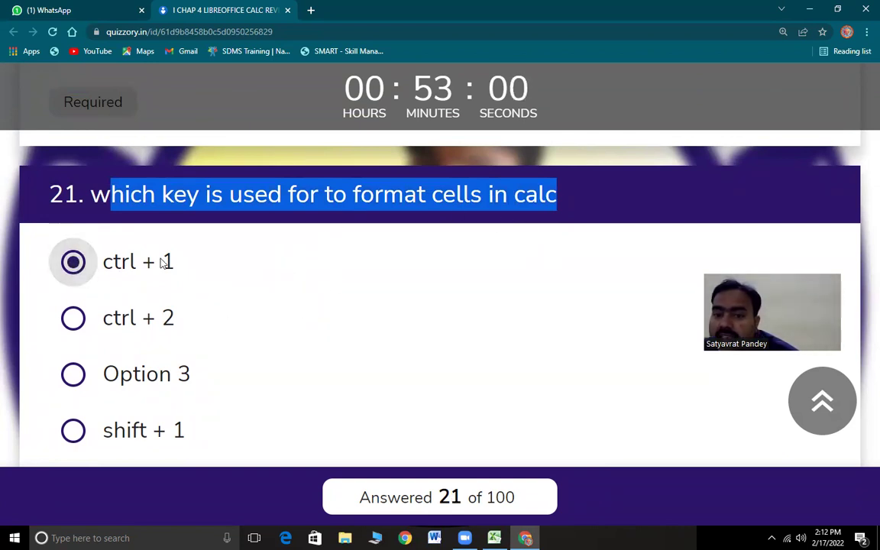
left_click(476, 199)
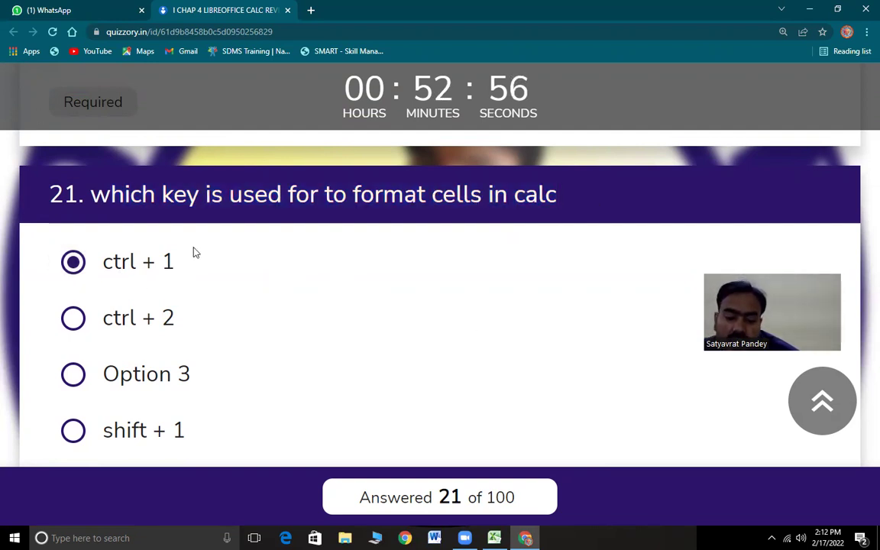
- Answer question 22 with ctrl + +, then select cell A8 in Excel
scroll(175, 346, "down", 5)
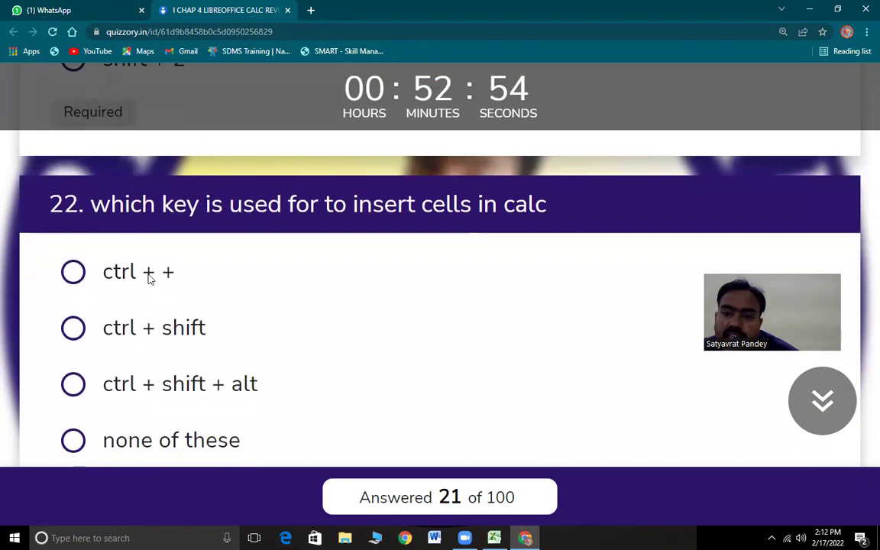
left_click_drag(91, 200, 589, 206)
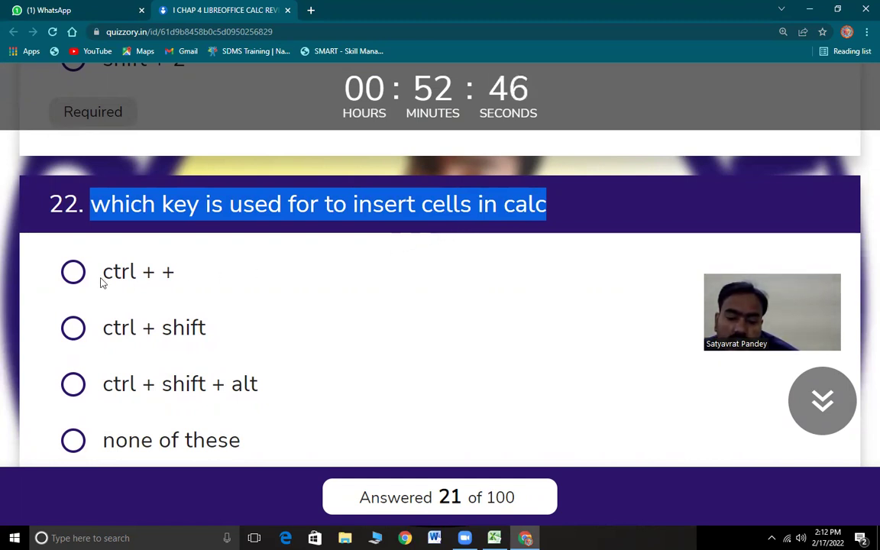
left_click(73, 272)
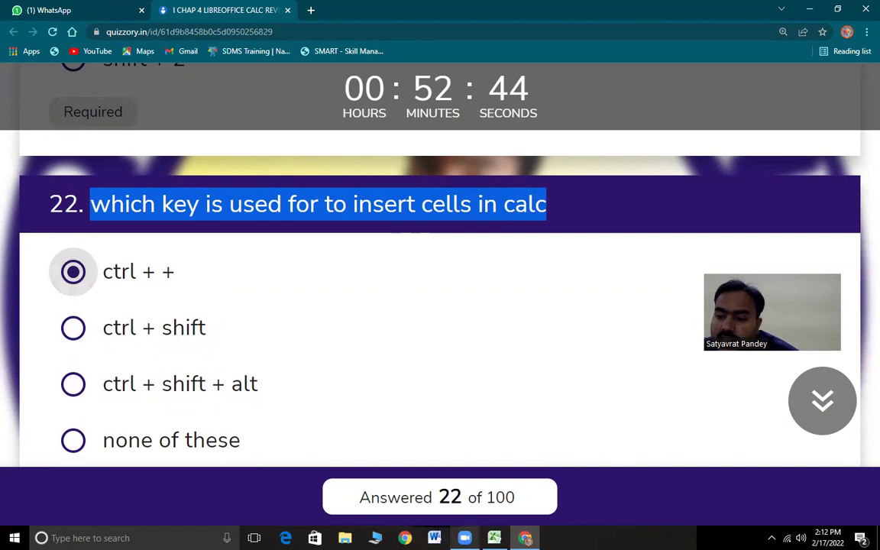
key("alt+Tab")
left_click(51, 206)
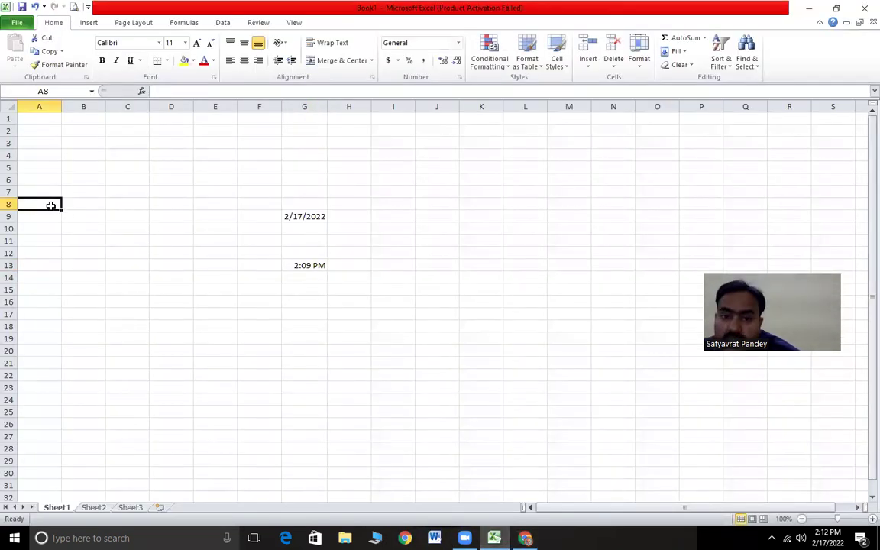
- Insert a cell at A8 using Ctrl++, shifting cells down
key("ctrl+plus")
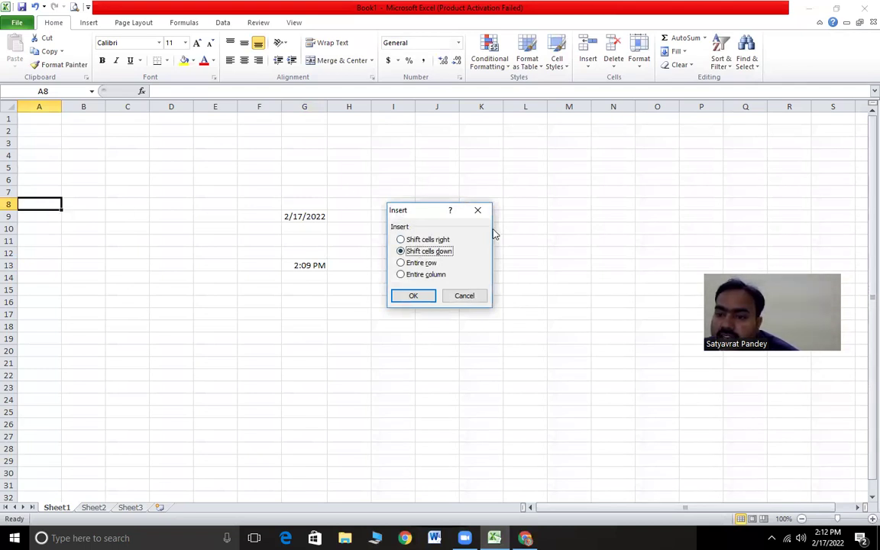
left_click(417, 298)
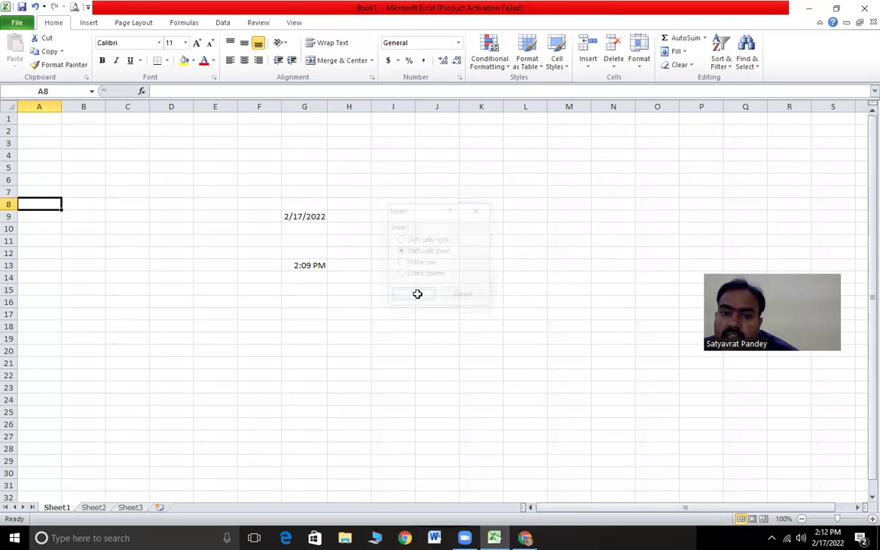
left_click(44, 219)
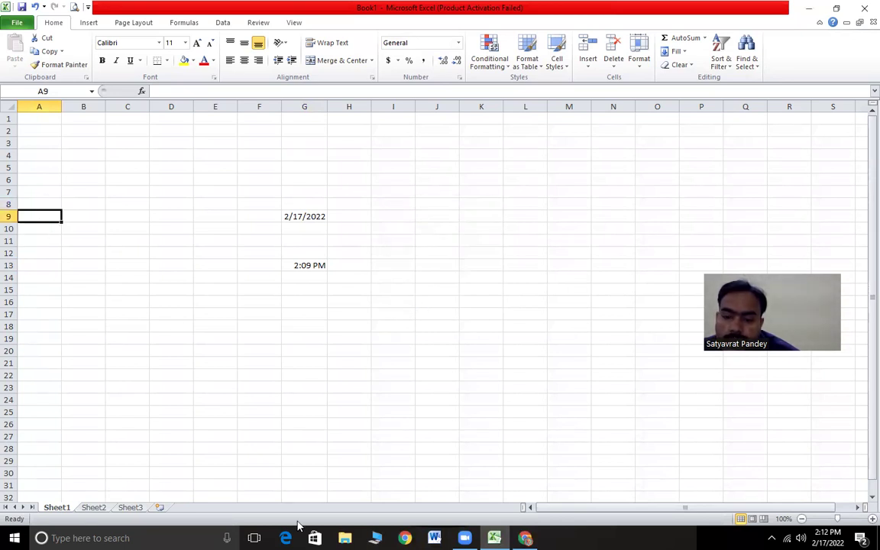
left_click(300, 217)
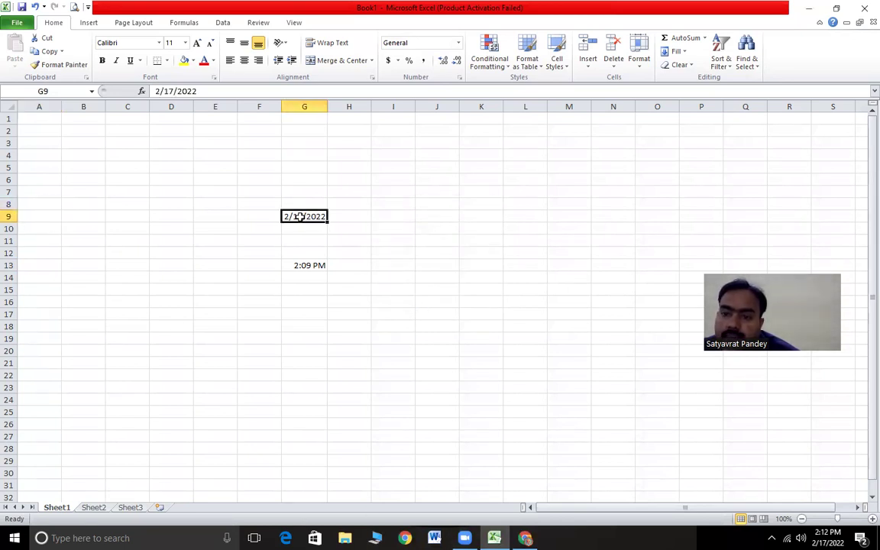
- Enter test text 'jhkjkj' in G8 and 'jhjhji' in G10
left_click(308, 205)
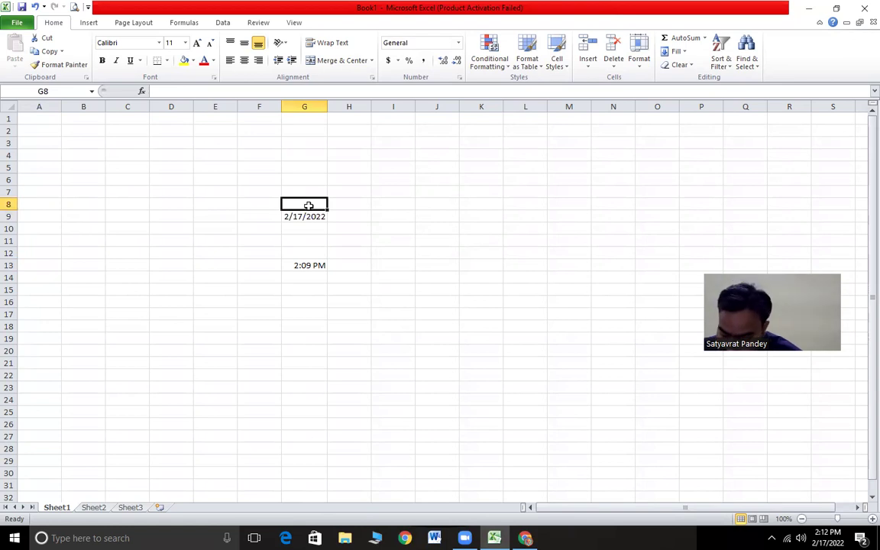
type("jhkjkj")
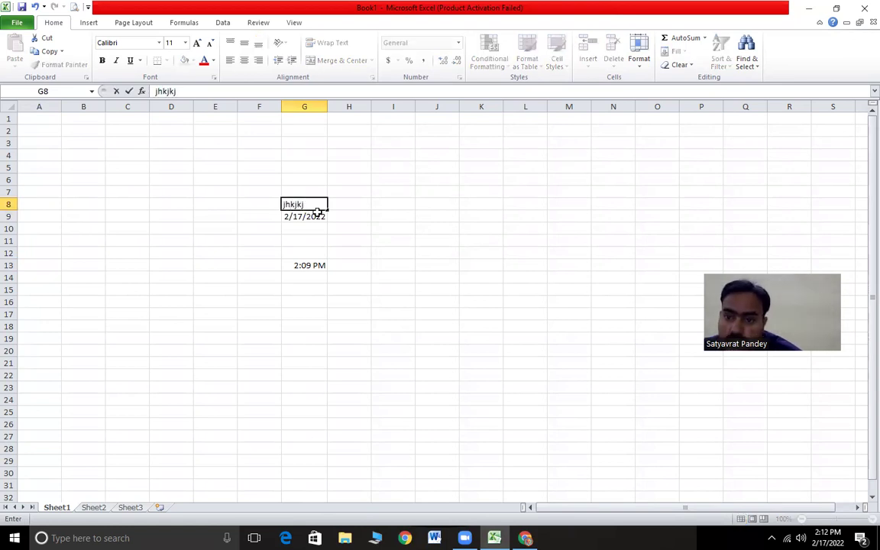
left_click(314, 228)
type("jhjhji")
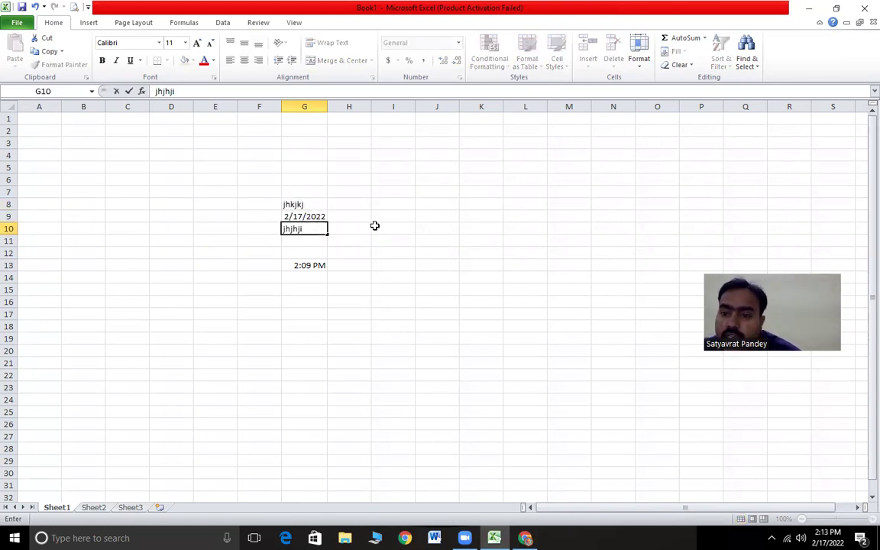
left_click(375, 225)
- Insert an empty cell at G9, pushing the 2/17/2022 date down to G10
left_click(294, 216)
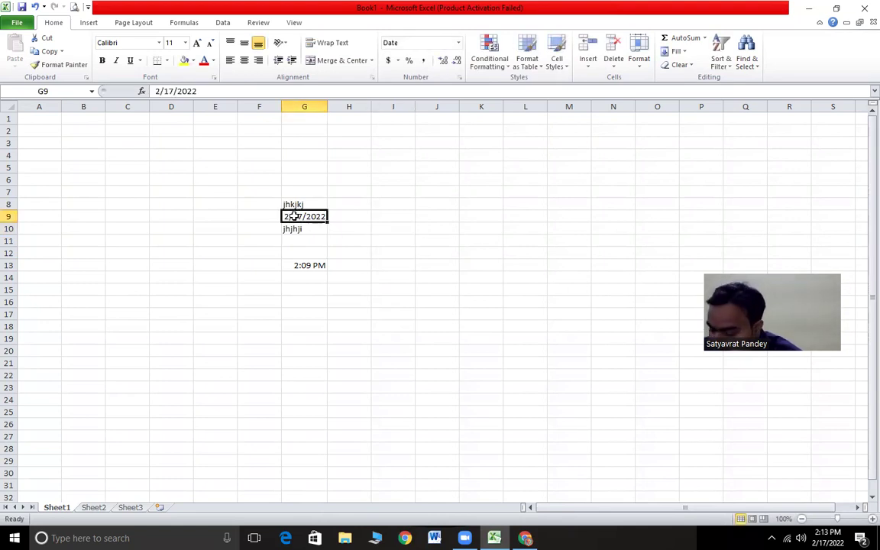
key("ctrl+shift+plus")
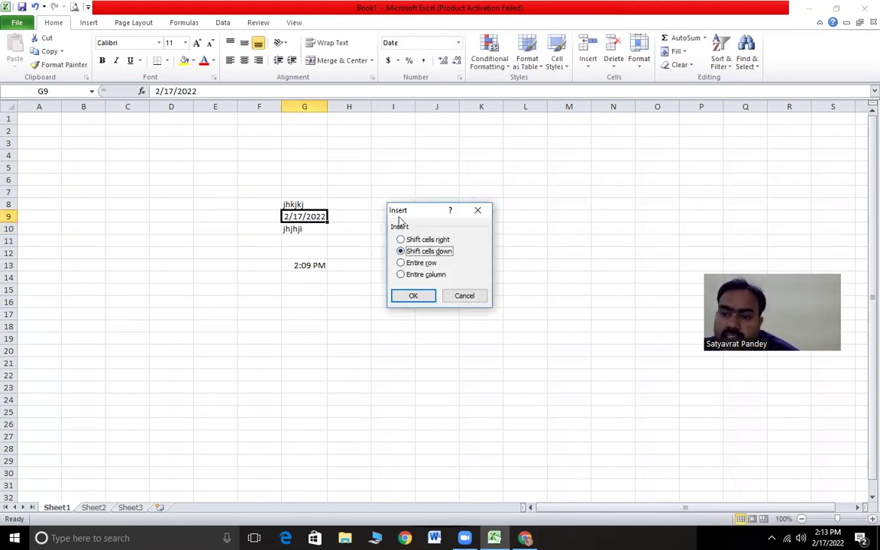
left_click(412, 295)
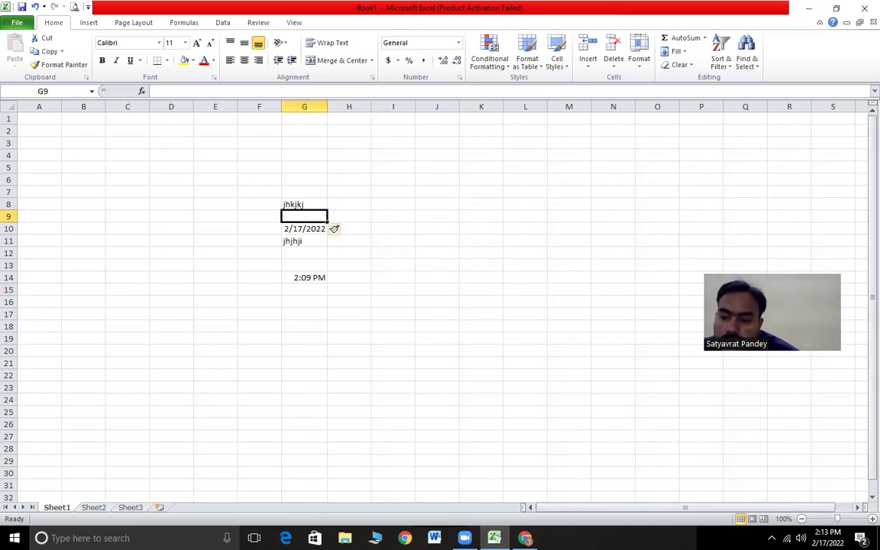
key("alt+Tab")
- Answer question 23 on deleting cells with ctrl + -, then return to Excel
scroll(171, 322, "down", 4)
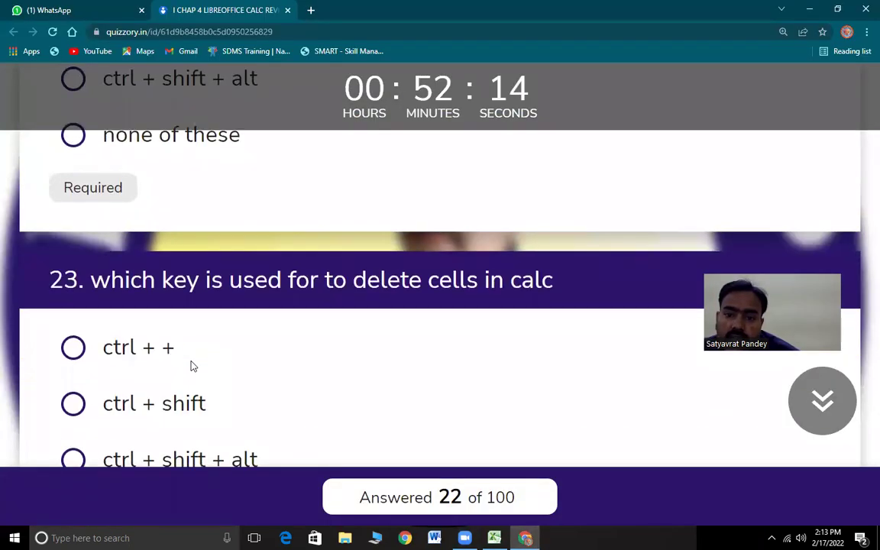
scroll(192, 366, "down", 1)
left_click_drag(89, 220, 565, 235)
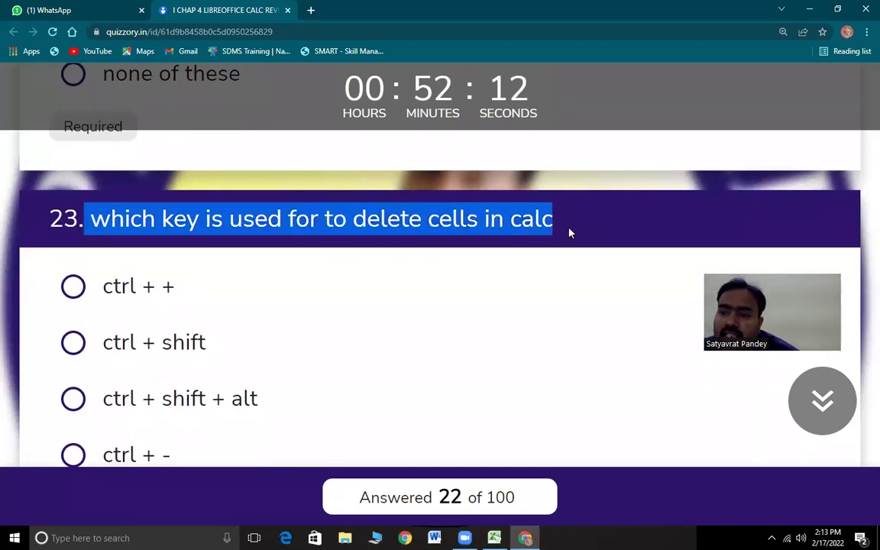
scroll(214, 399, "down", 2)
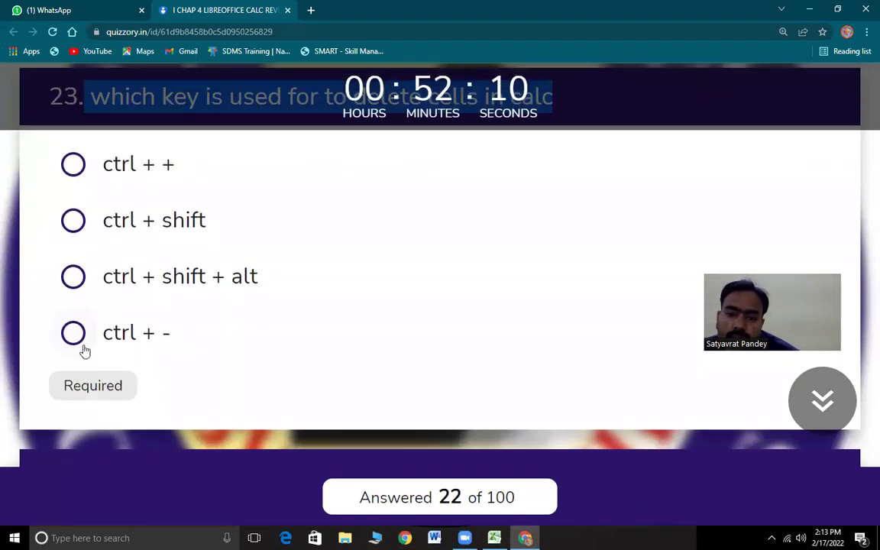
left_click(118, 344)
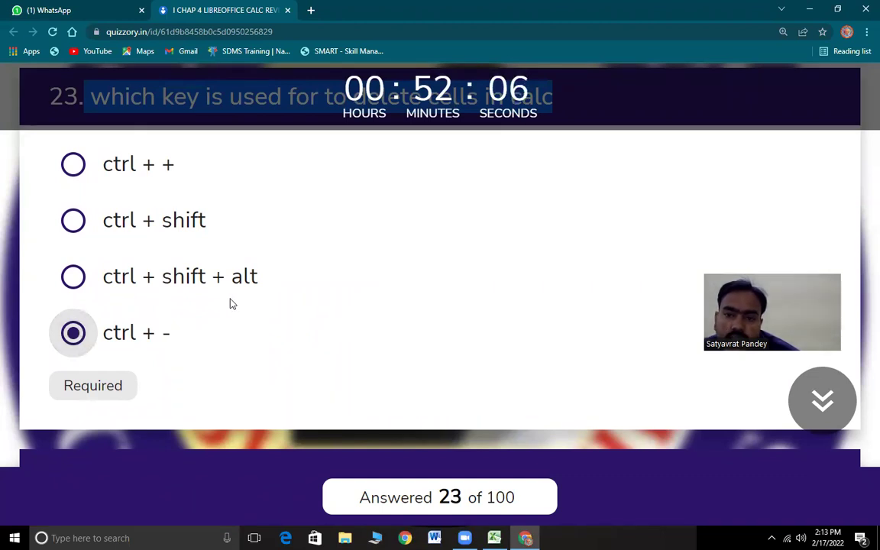
key("alt+Tab")
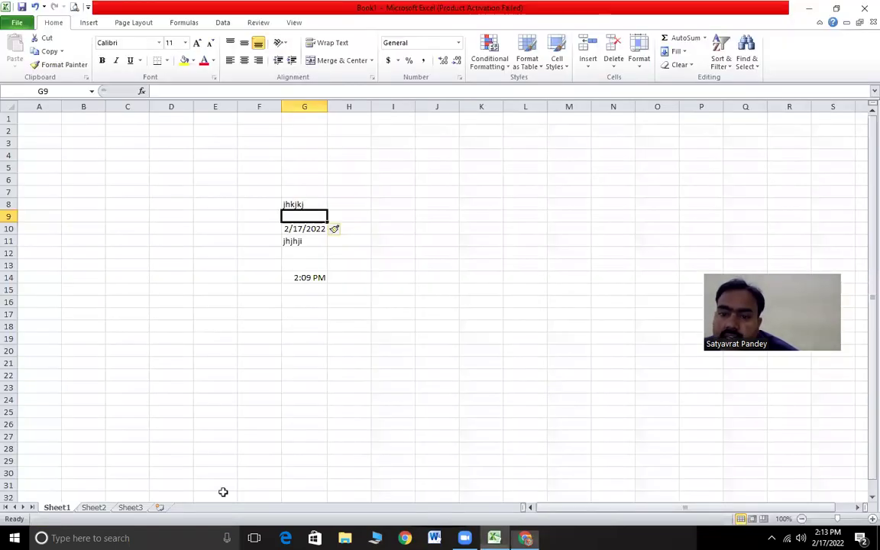
- Delete empty cell G9 with Ctrl+- and shift cells up, restoring 2/17/2022 there
left_click(306, 219)
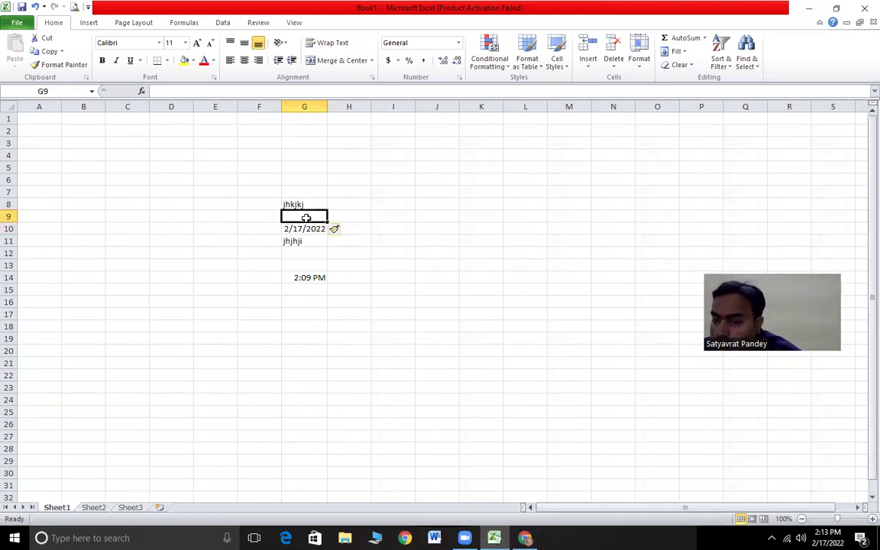
key("ctrl+minus")
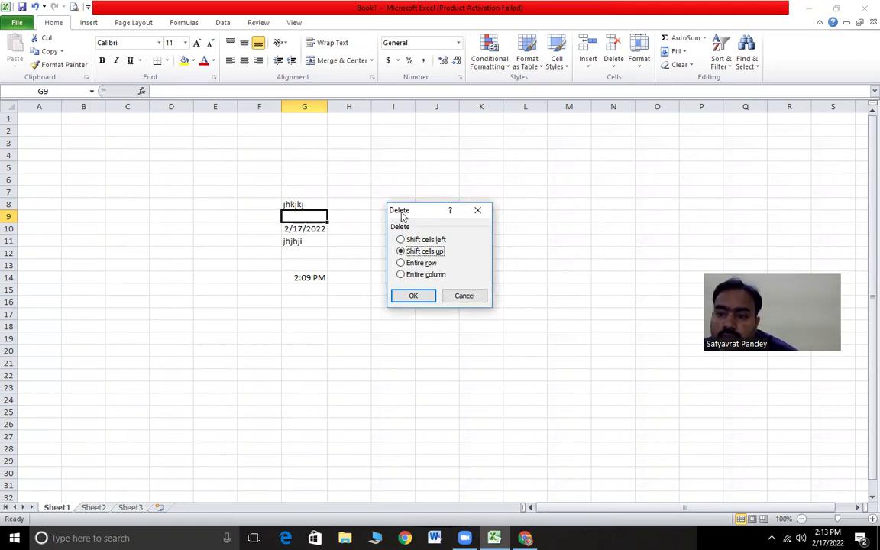
left_click(413, 295)
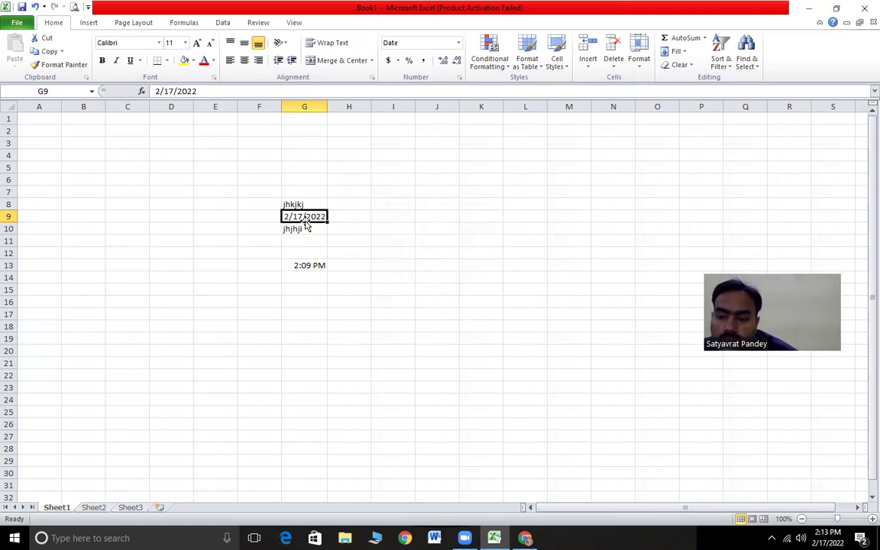
key("alt+Tab")
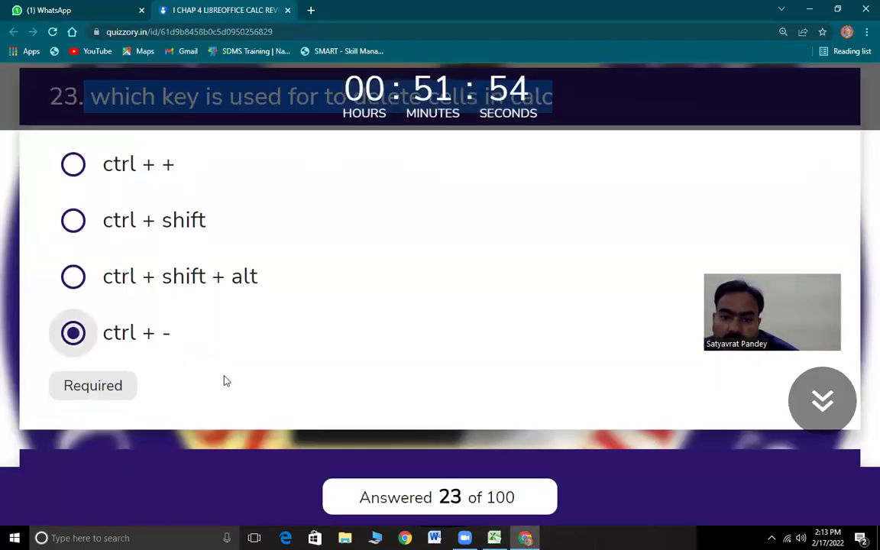
- Answer question 24 with F4 and question 25 with ctrl + D
scroll(227, 381, "down", 4)
left_click_drag(106, 175, 745, 191)
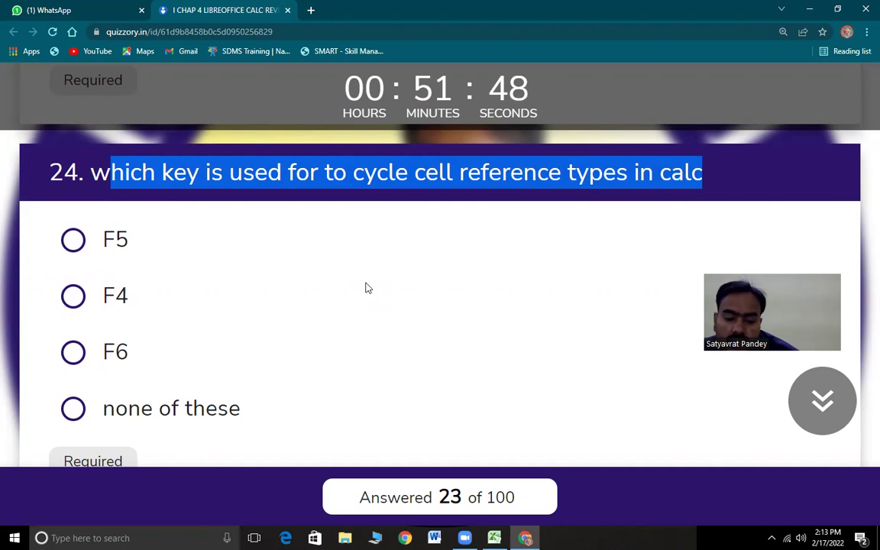
left_click(69, 296)
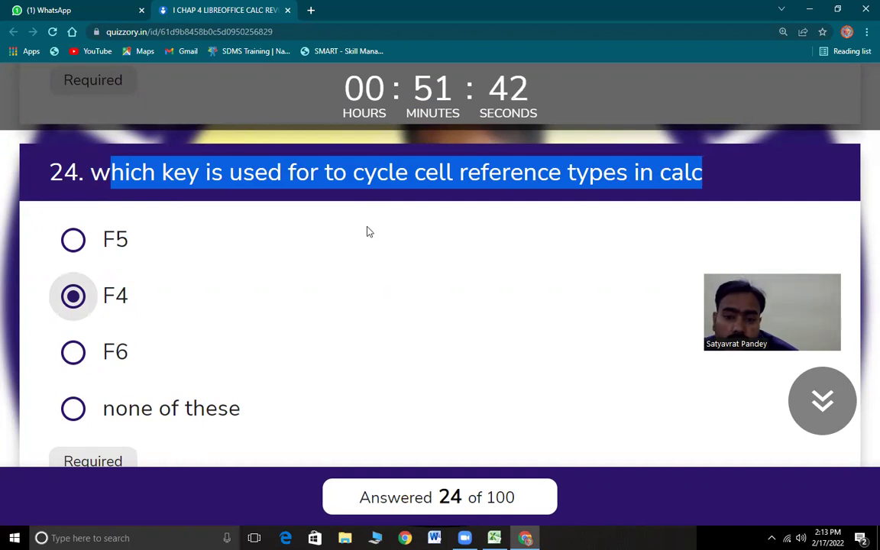
scroll(210, 361, "down", 5)
left_click_drag(97, 187, 527, 200)
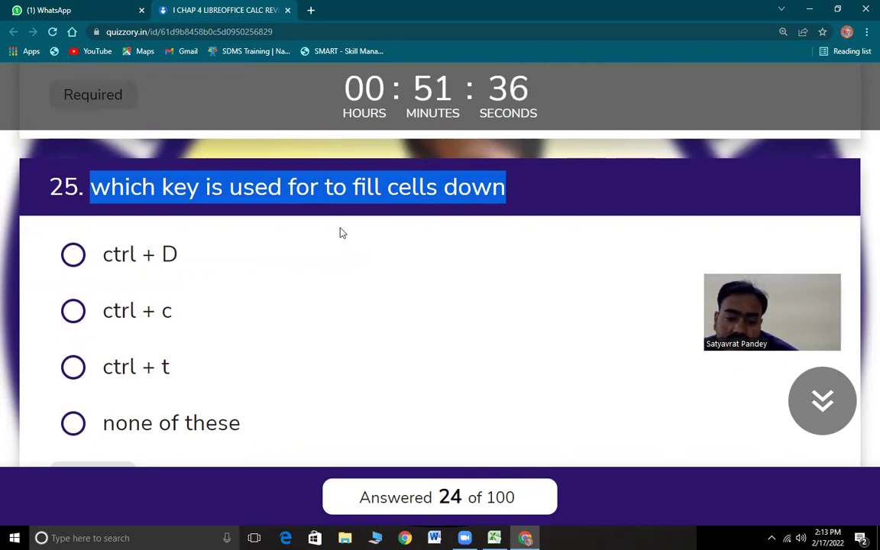
left_click(168, 273)
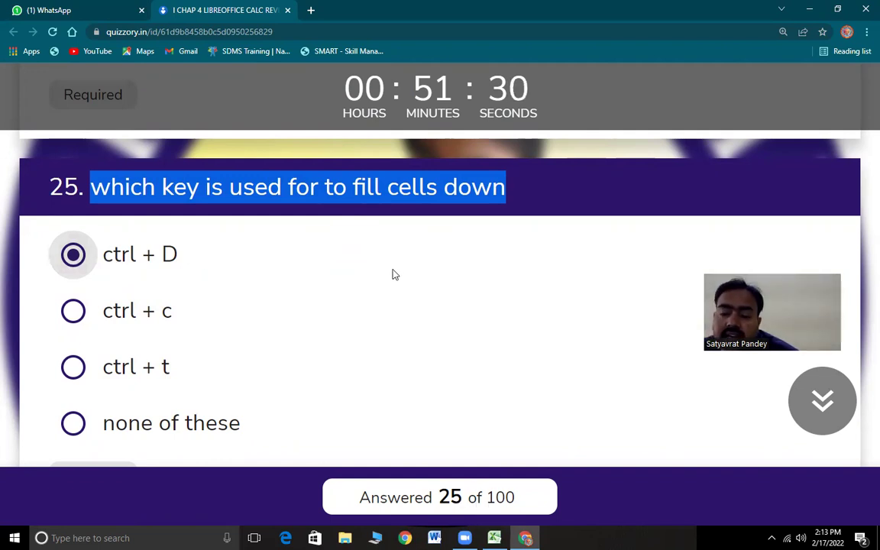
- Copy 2:09 PM from G13 into G14, then fill it down through G17 with Ctrl+D
key("alt+Tab")
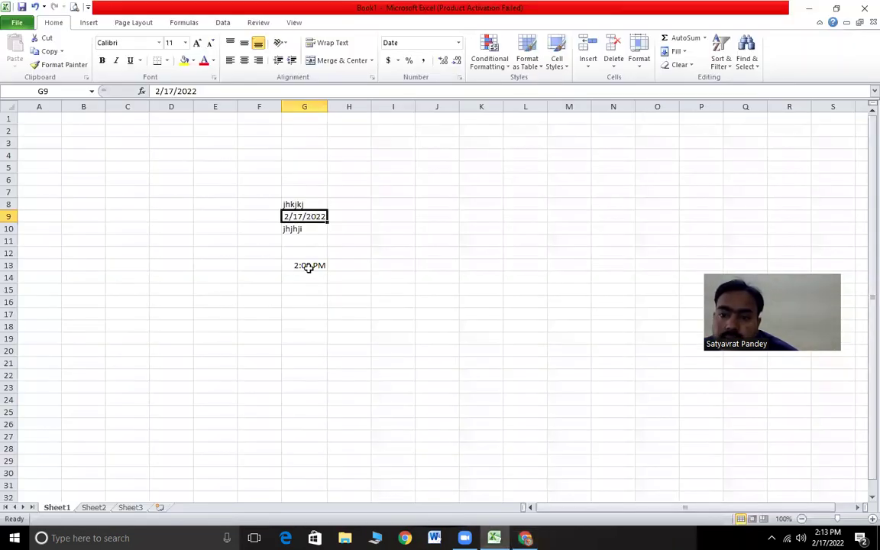
left_click(308, 267)
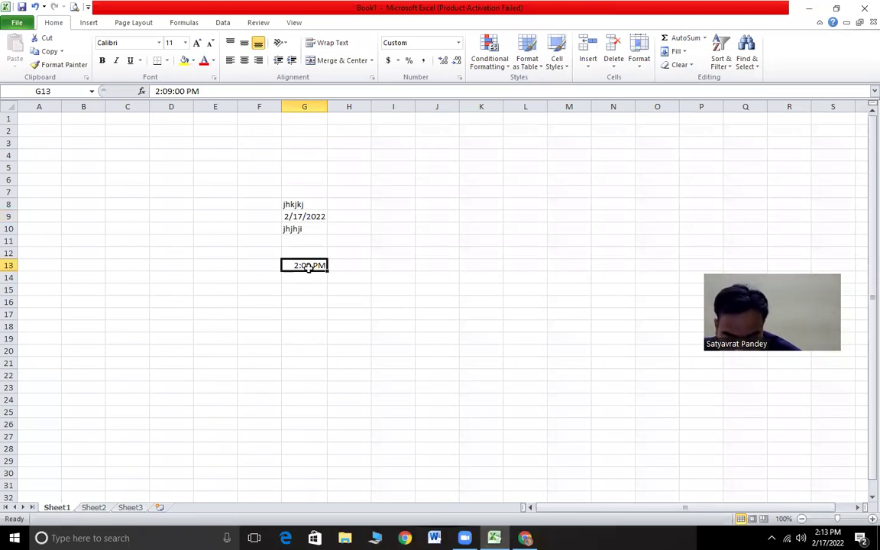
key("ctrl+c")
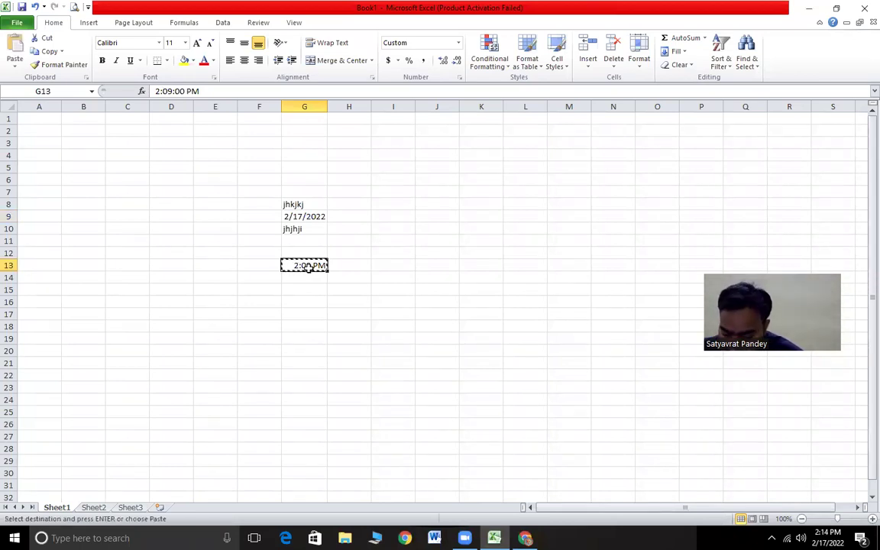
key("Down")
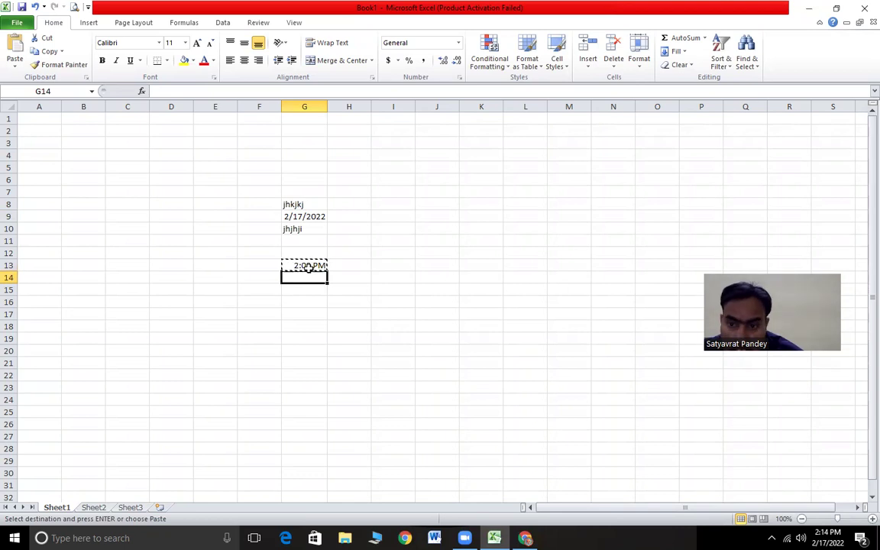
key("Return")
key("Down")
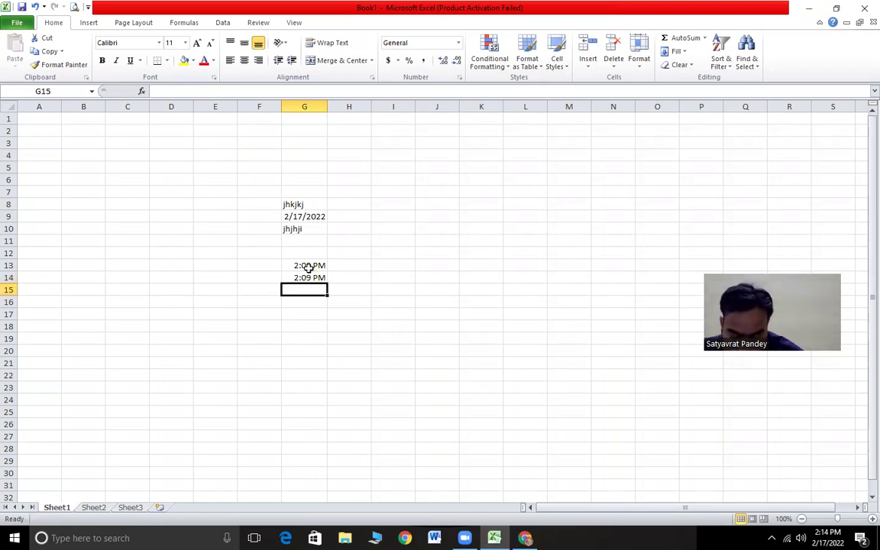
key("ctrl+d")
key("Down")
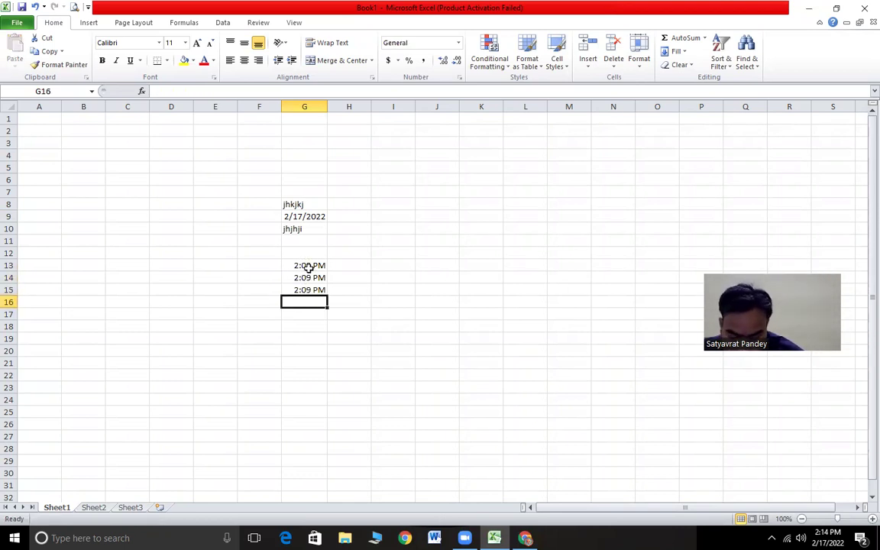
key("ctrl+d")
key("Down")
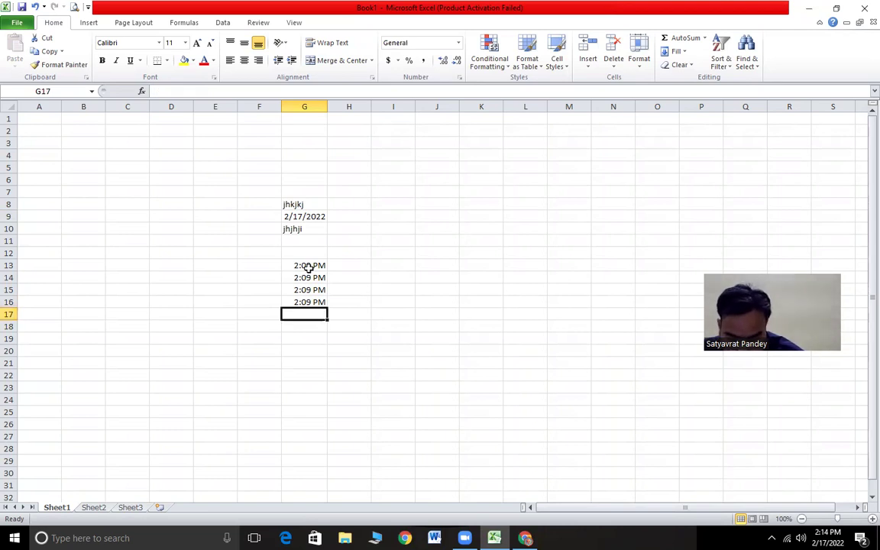
key("ctrl+d")
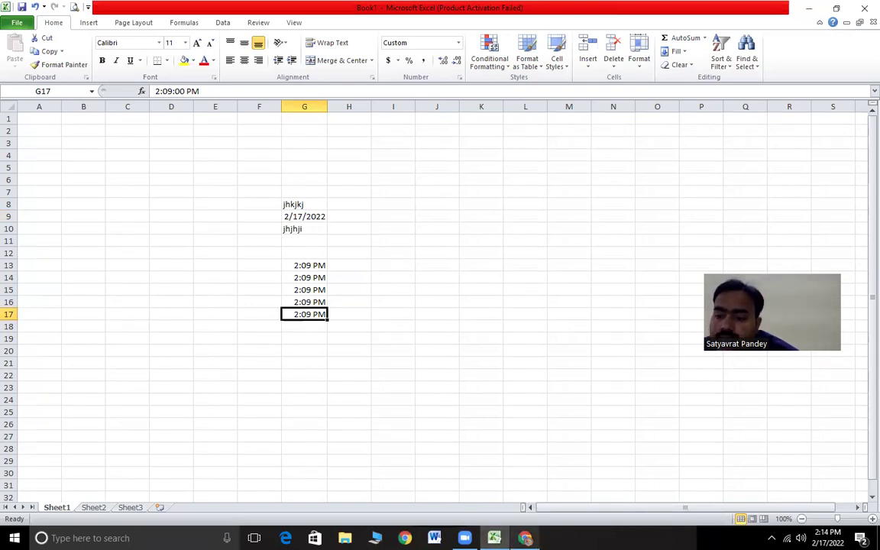
key("alt+Tab")
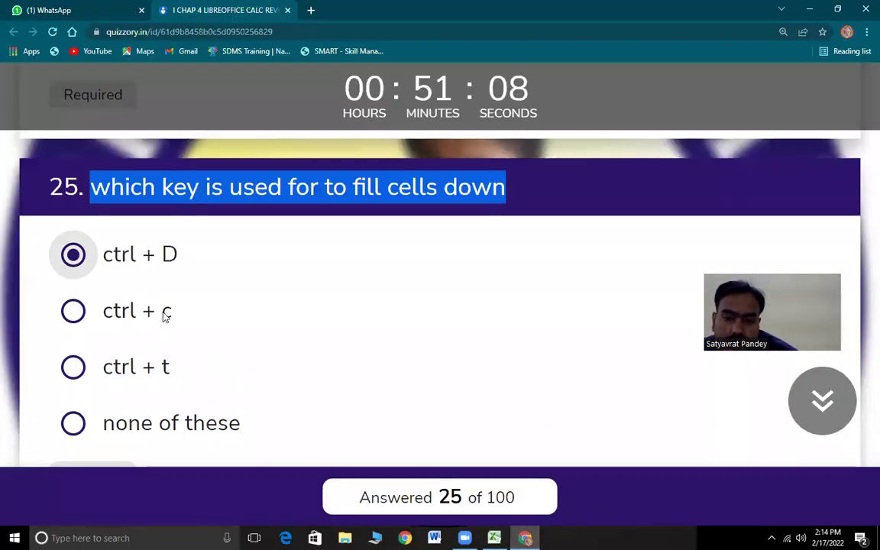
- Answer question 26 with ctrl + F3
scroll(158, 349, "down", 5)
left_click_drag(94, 142, 656, 149)
left_click_drag(791, 145, 102, 140)
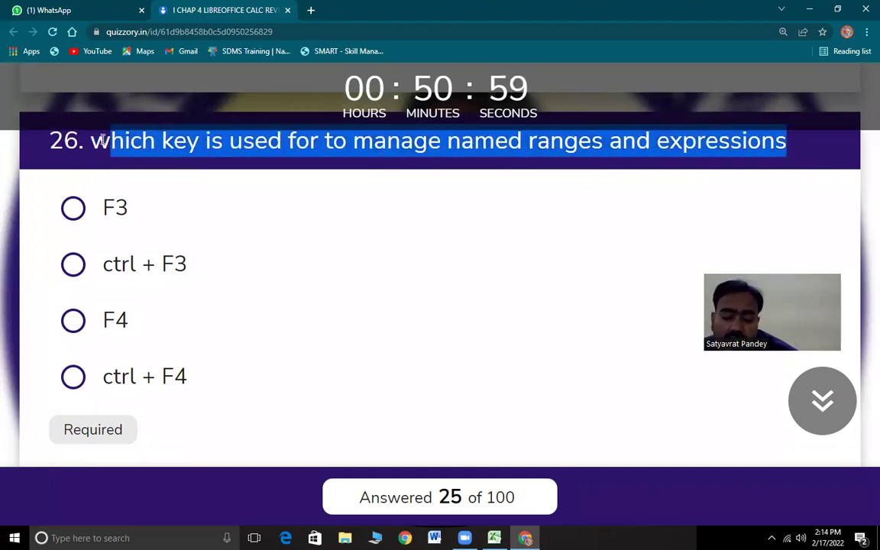
left_click(86, 267)
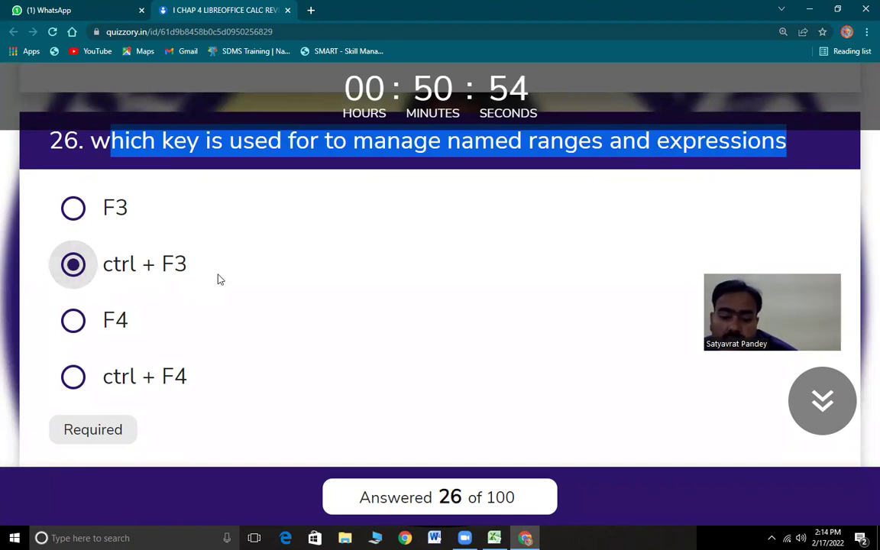
- Answer question 27 with ctrl + shift + tab and bring Excel forward
scroll(215, 291, "down", 5)
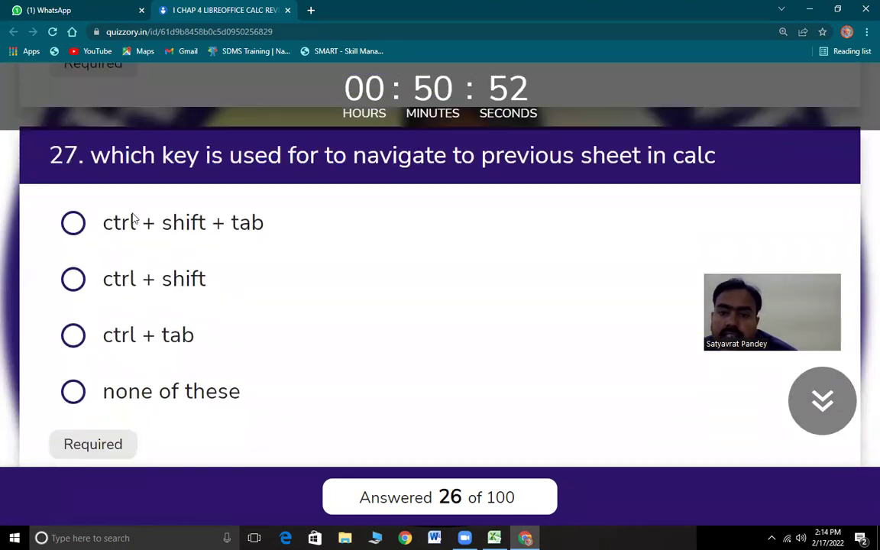
left_click_drag(111, 156, 738, 164)
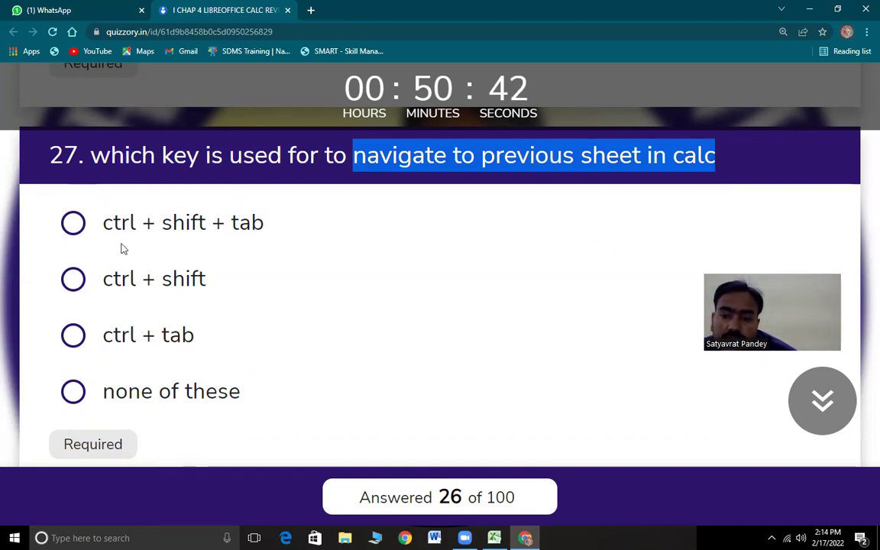
left_click(74, 222)
key("alt+Tab")
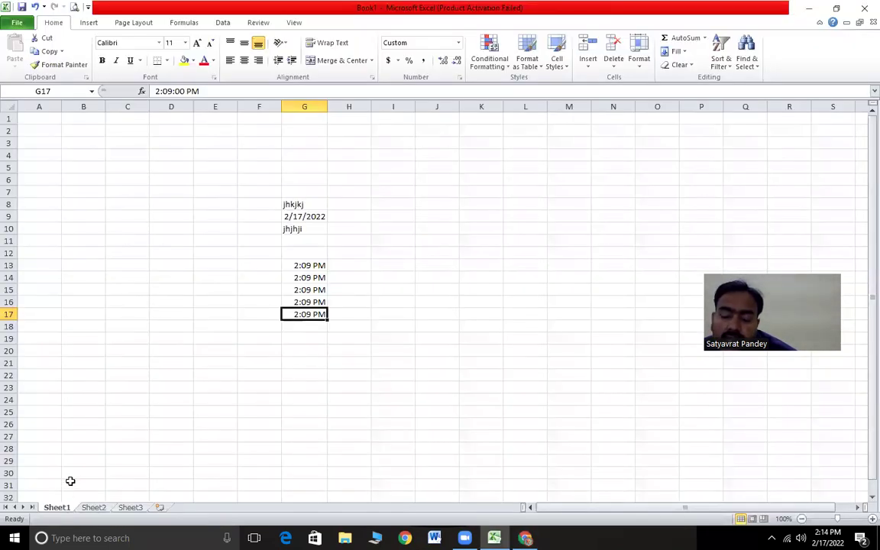
- Show the empty Sheet2 of Book1 in Excel, then return to the quiz
key("alt+Tab")
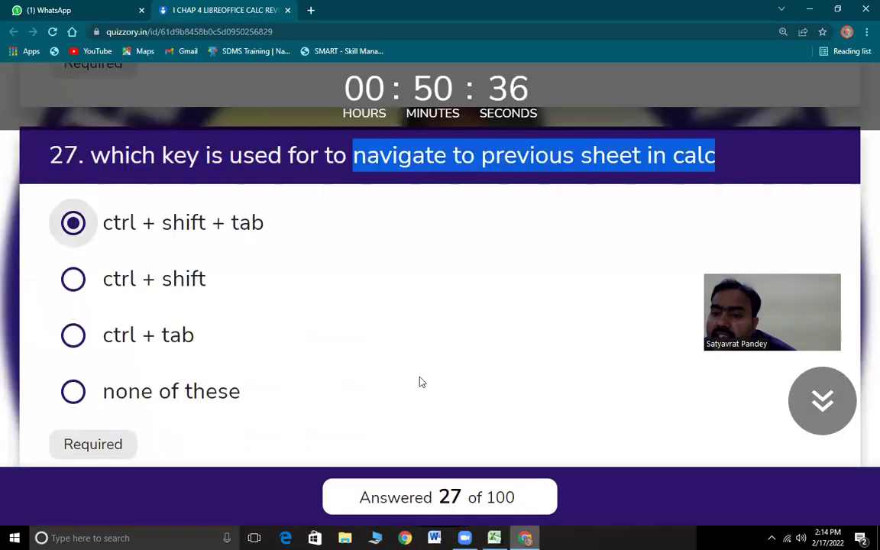
key("alt+Tab")
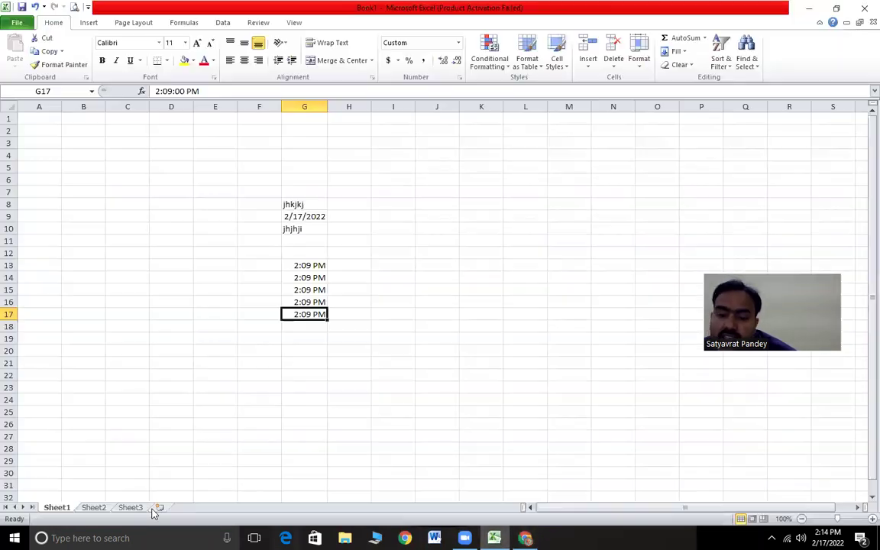
left_click(94, 507)
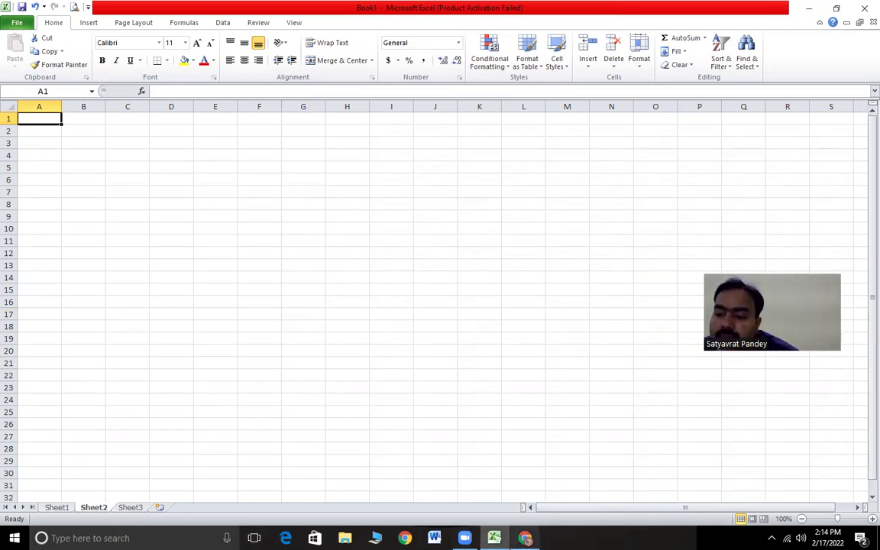
key("alt+Tab")
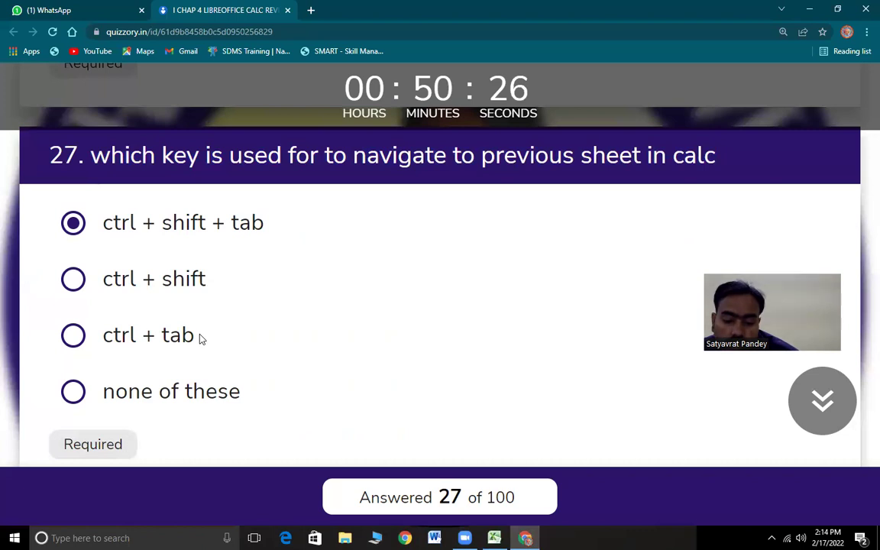
- Answer question 28 with ctrl + tab and question 29 with F9
scroll(157, 346, "down", 4)
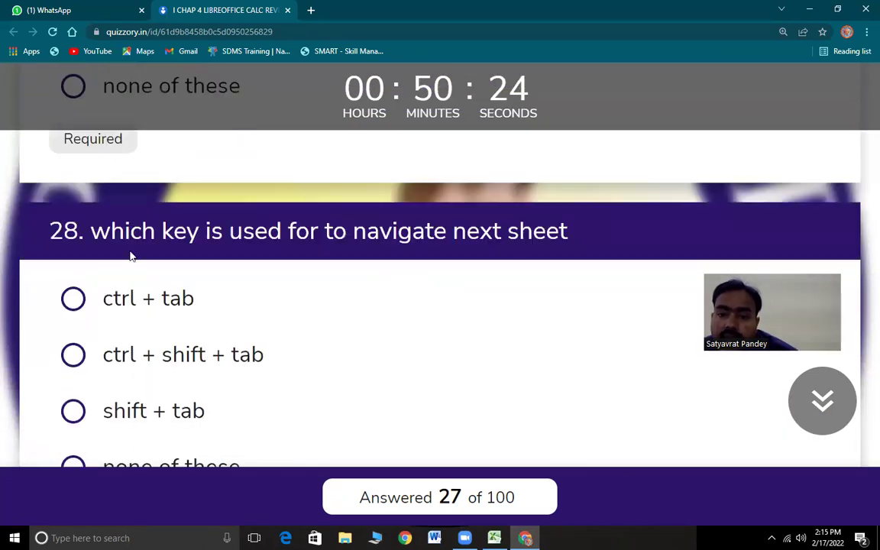
left_click_drag(110, 231, 603, 239)
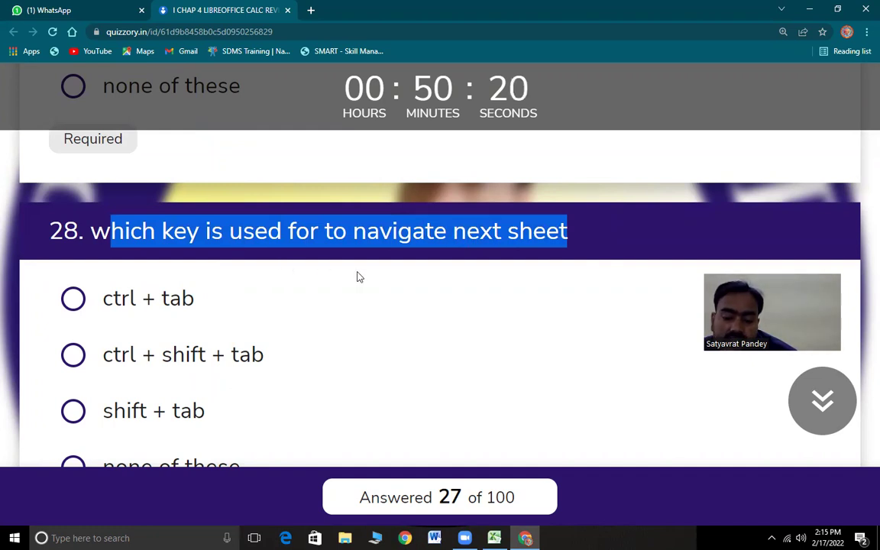
left_click(74, 298)
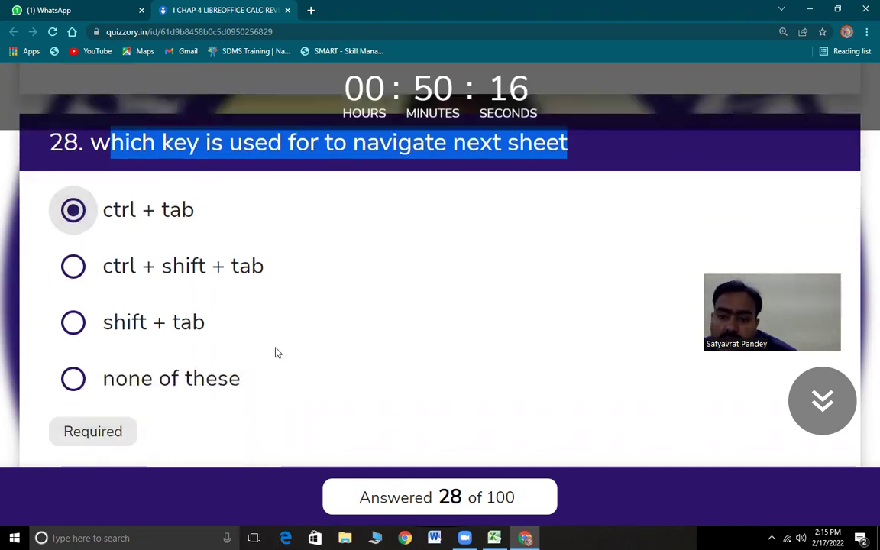
left_click_drag(110, 185, 574, 199)
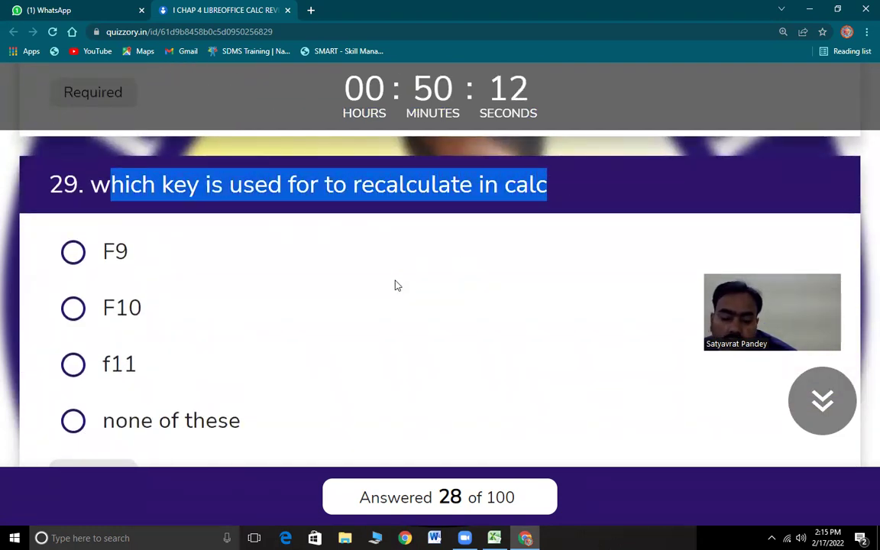
left_click(95, 258)
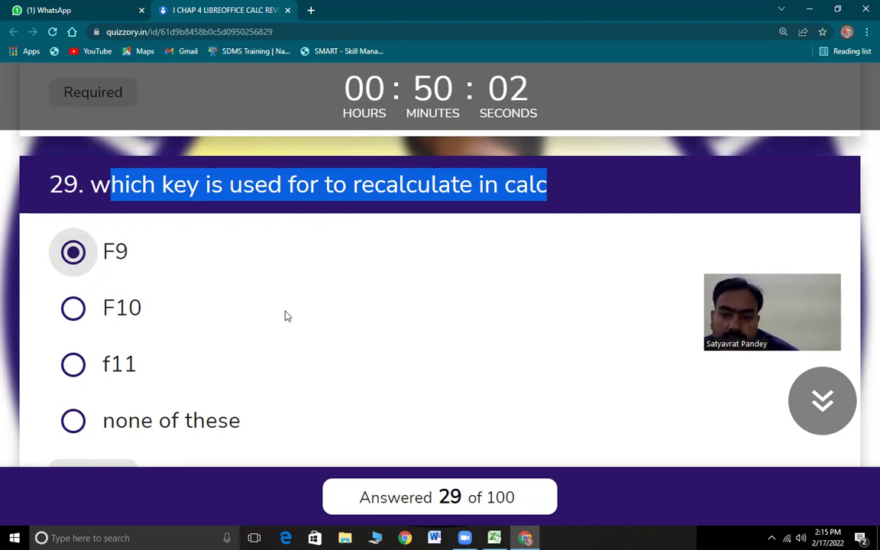
- Answer question 30 with ctrl + shift + F9, bringing the count to 30 of 100
scroll(287, 316, "down", 5)
left_click_drag(90, 199, 607, 218)
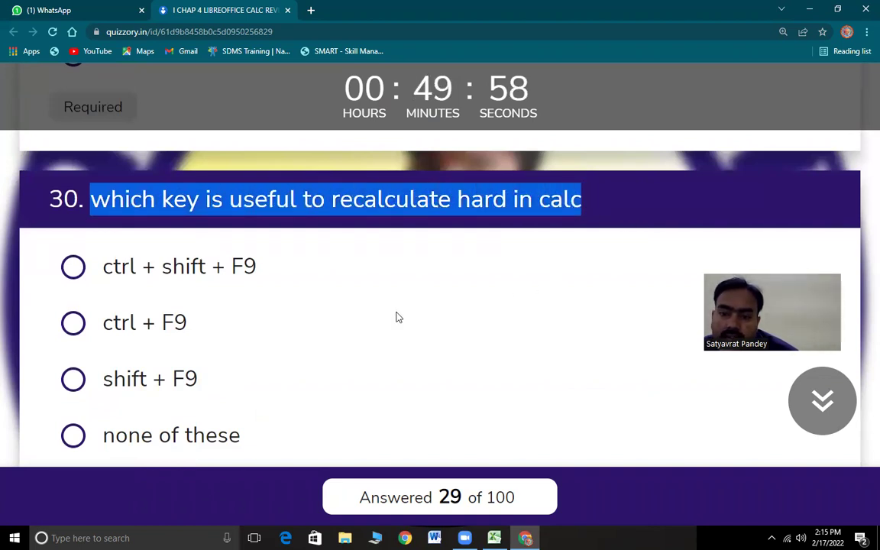
left_click(73, 266)
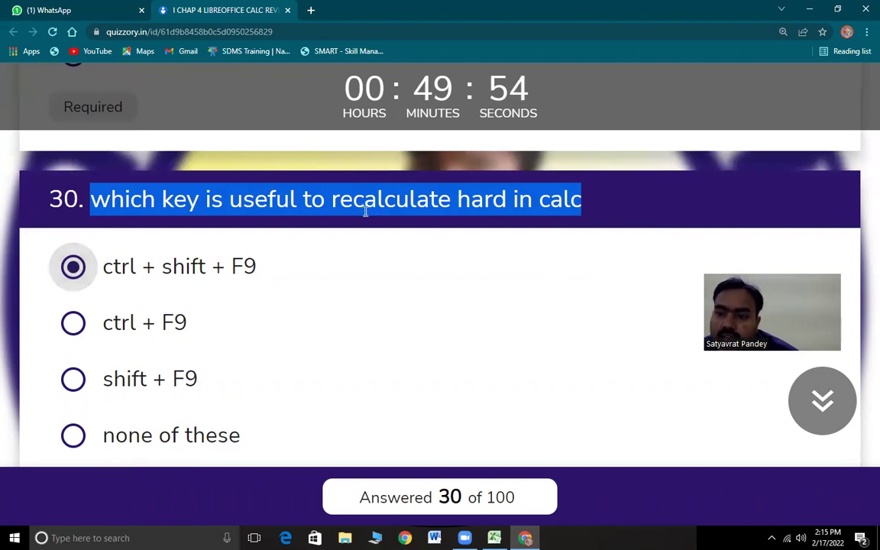
left_click_drag(309, 185, 406, 305)
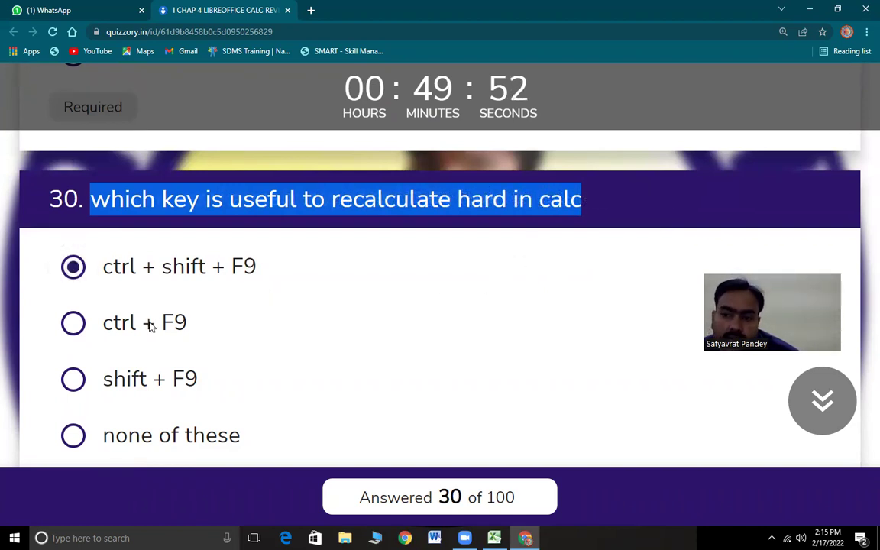
scroll(152, 325, "down", 5)
left_click_drag(104, 214, 467, 227)
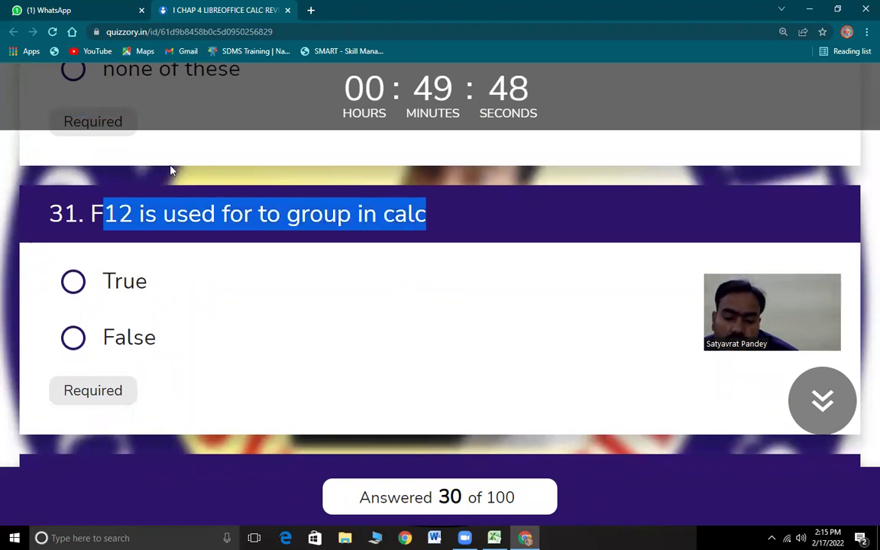
- Mark questions 31 and 32 as True
left_click(72, 281)
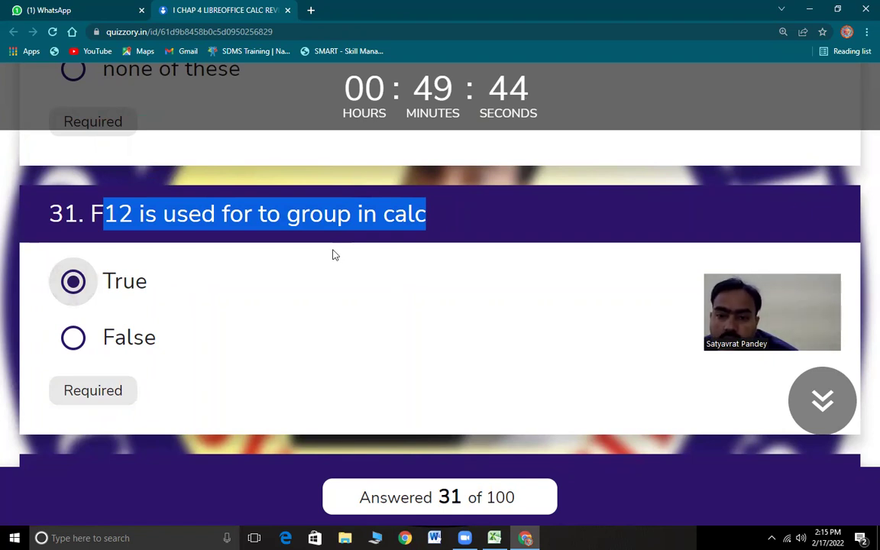
left_click(97, 215)
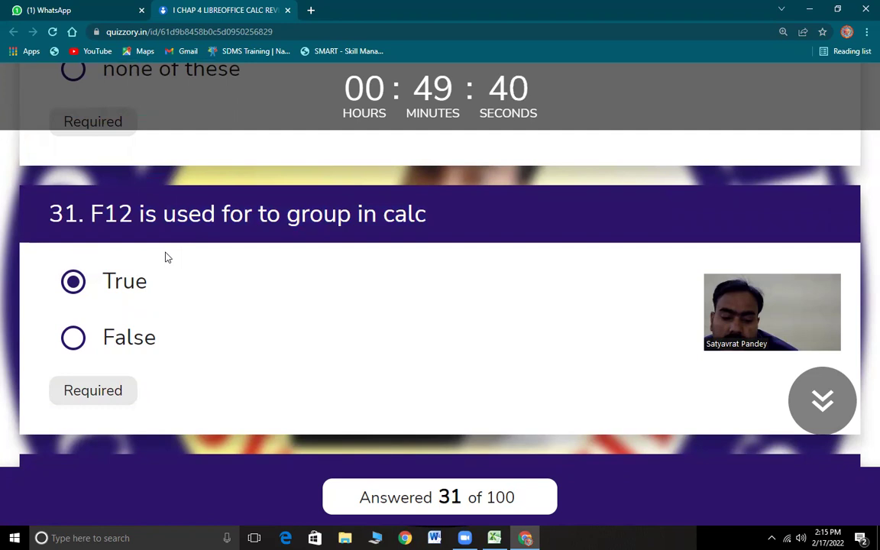
scroll(171, 307, "down", 4)
left_click_drag(90, 176, 568, 188)
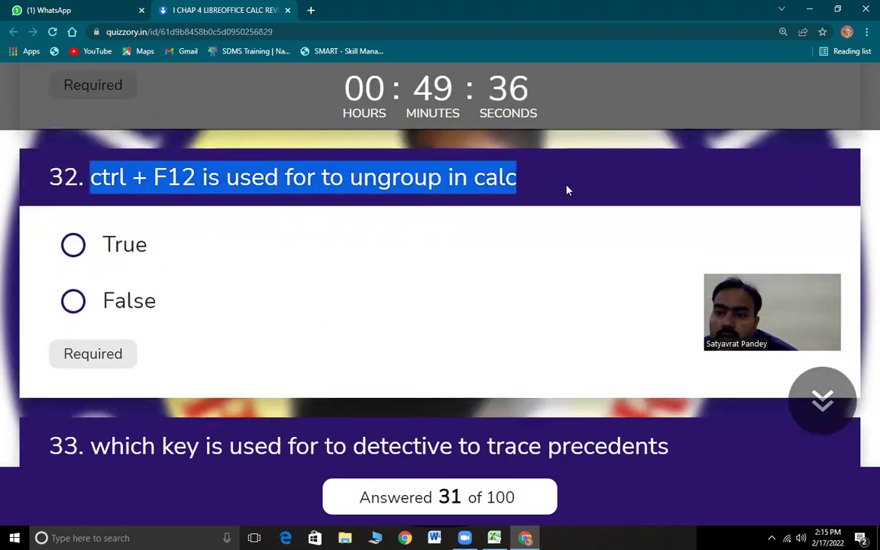
left_click(107, 246)
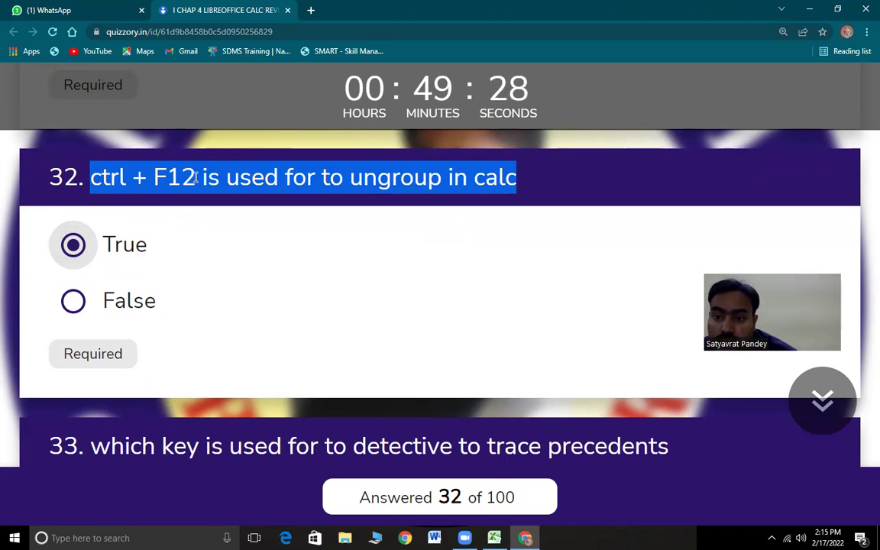
- Answer question 33 with shift + F9 and question 34 with shift + F5
scroll(228, 320, "down", 3)
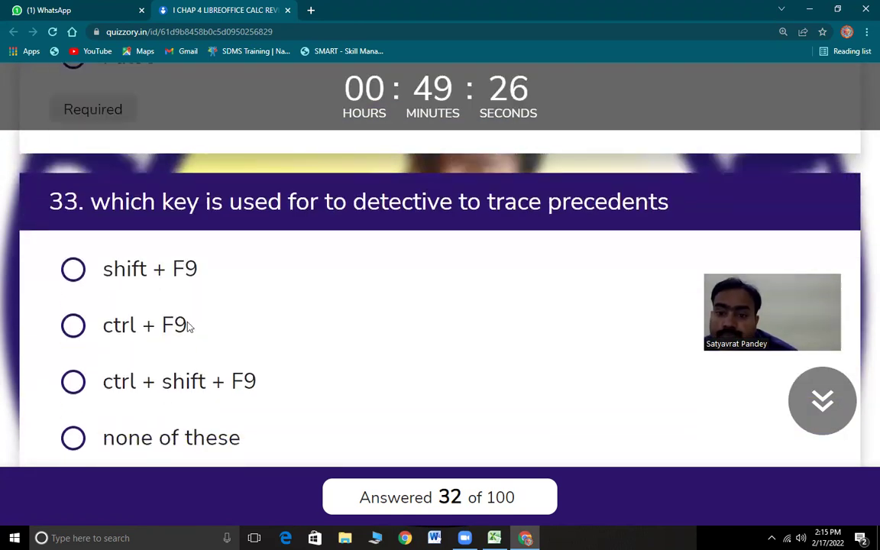
left_click_drag(90, 200, 670, 206)
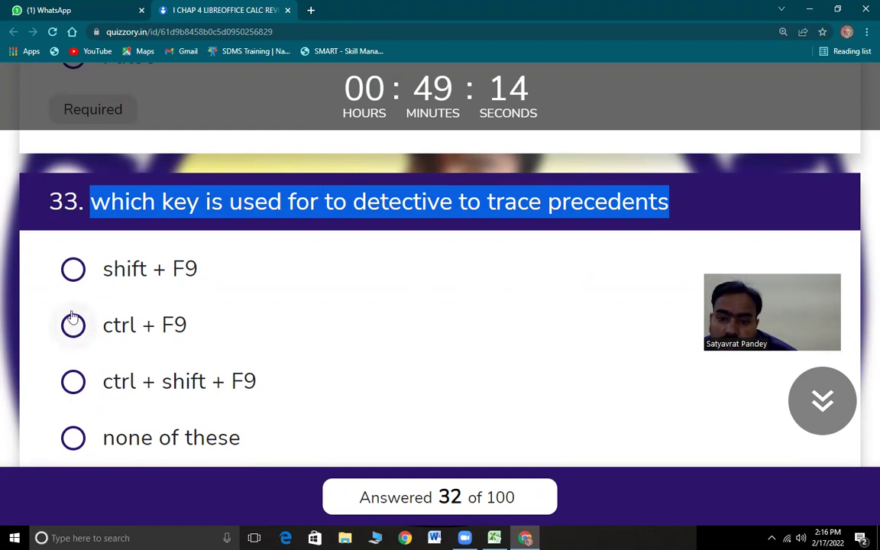
left_click(74, 270)
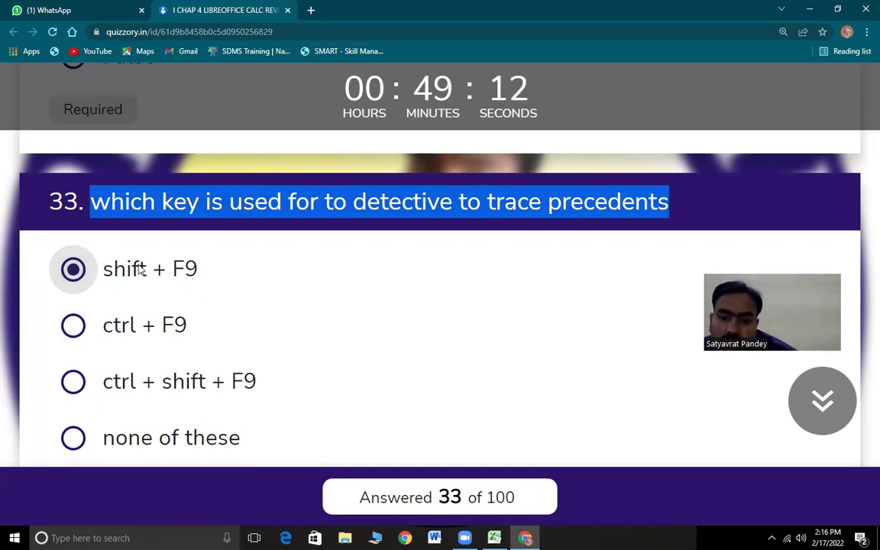
scroll(233, 290, "up", 2)
scroll(233, 291, "down", 3)
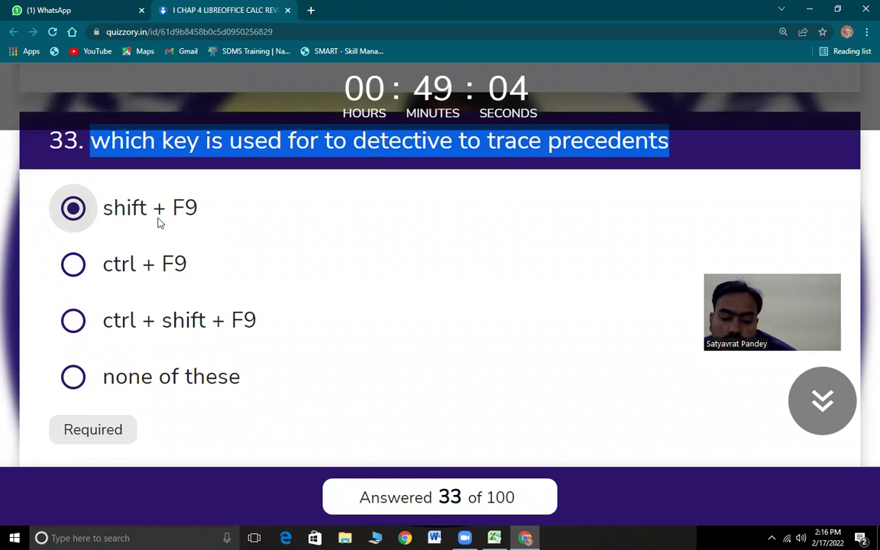
scroll(211, 298, "down", 3)
scroll(212, 298, "down", 2)
left_click_drag(111, 155, 664, 161)
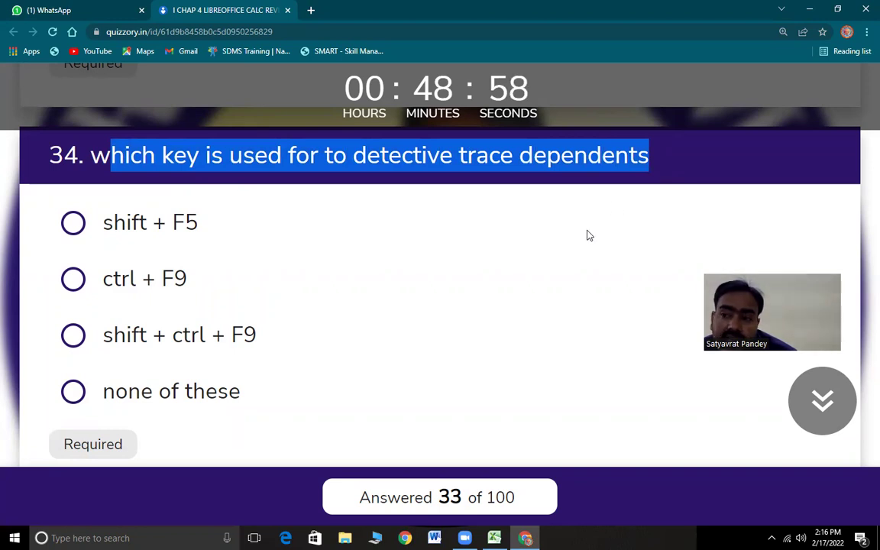
scroll(587, 234, "up", 6)
scroll(565, 287, "down", 4)
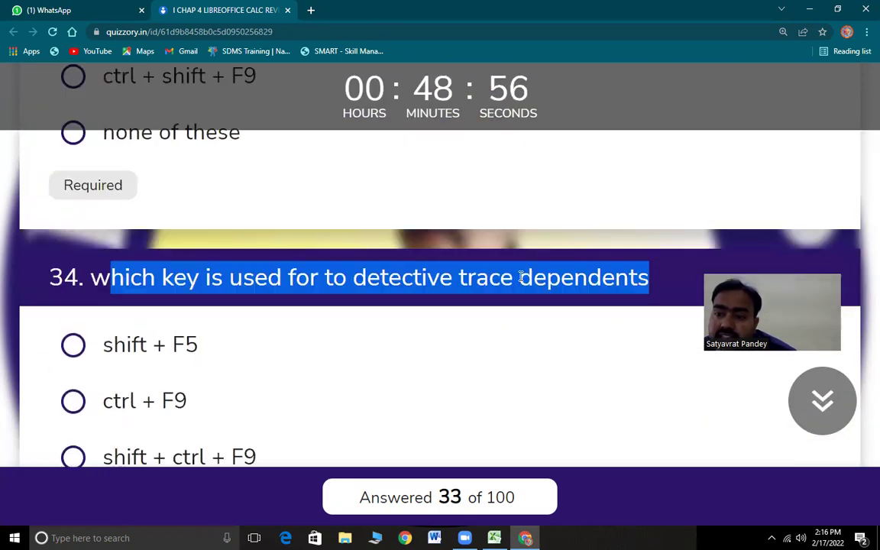
scroll(521, 277, "down", 2)
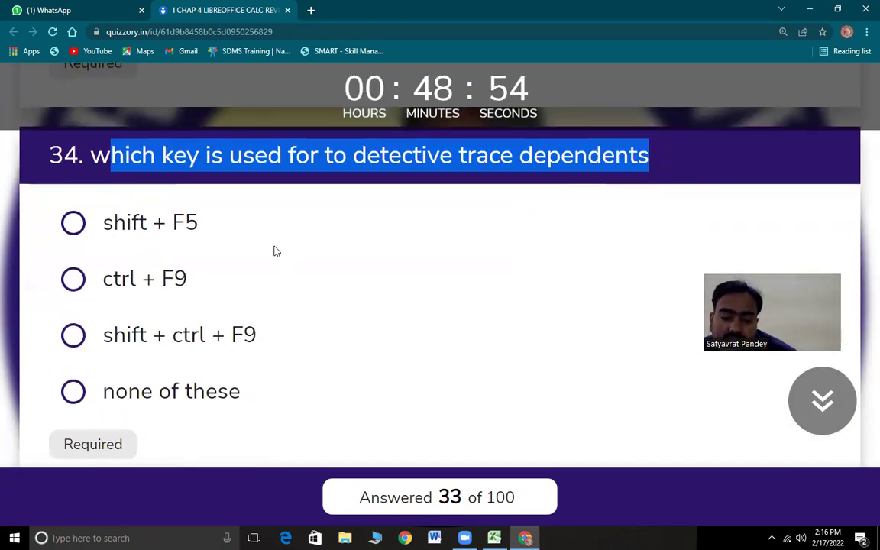
key("space")
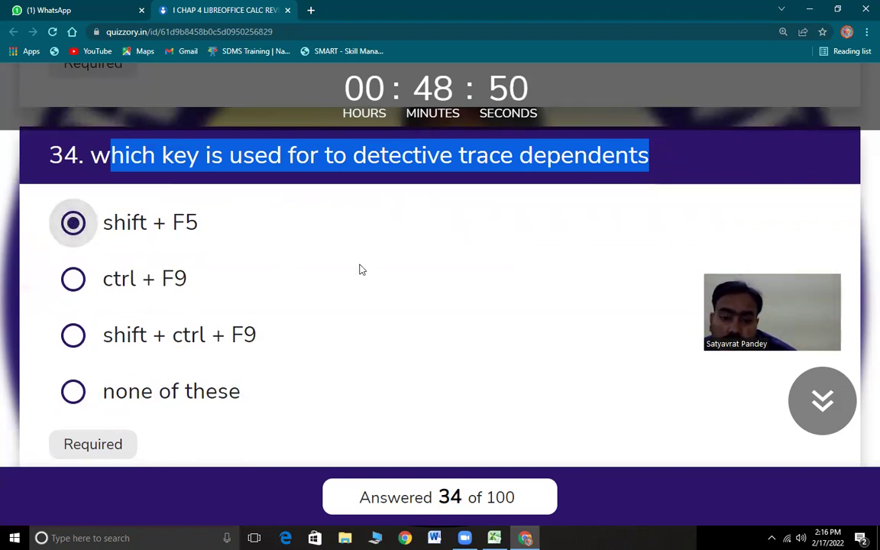
- Mark question 35, on Liberation sans as the default font, as True
scroll(282, 310, "down", 5)
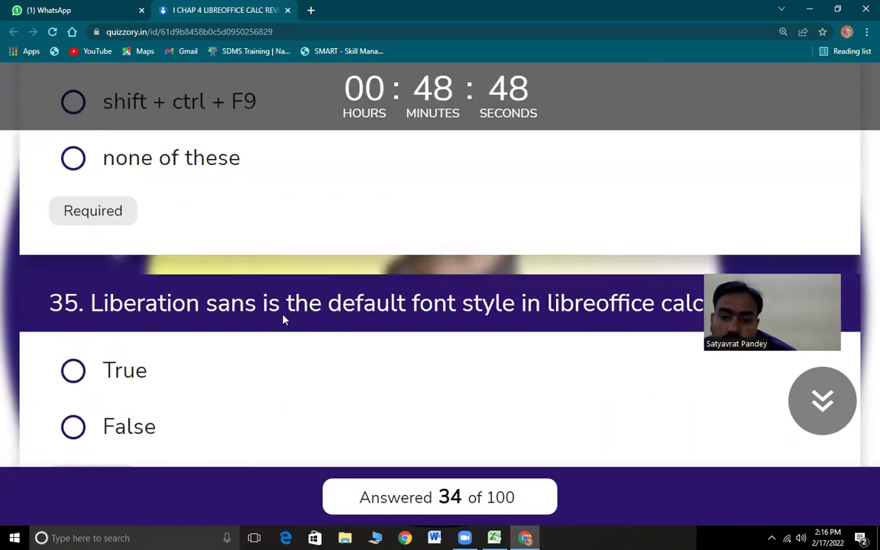
left_click_drag(99, 169, 615, 182)
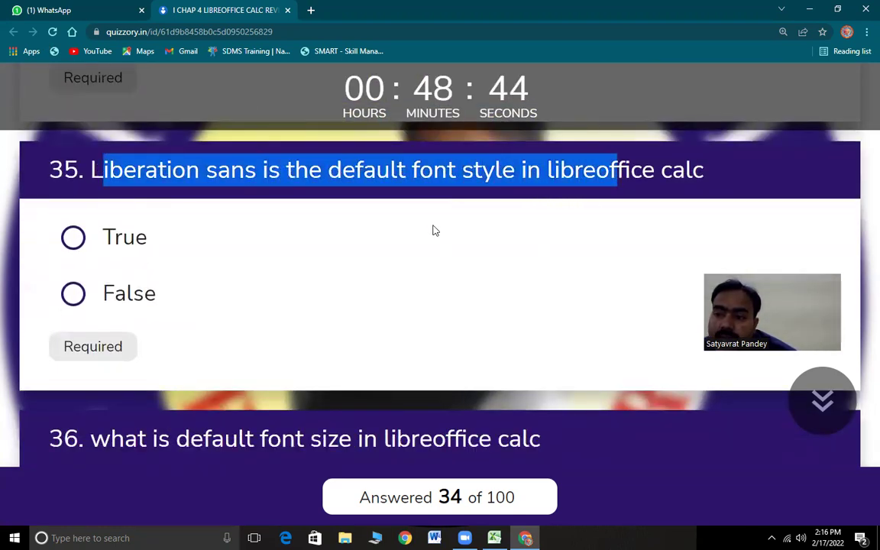
left_click(78, 240)
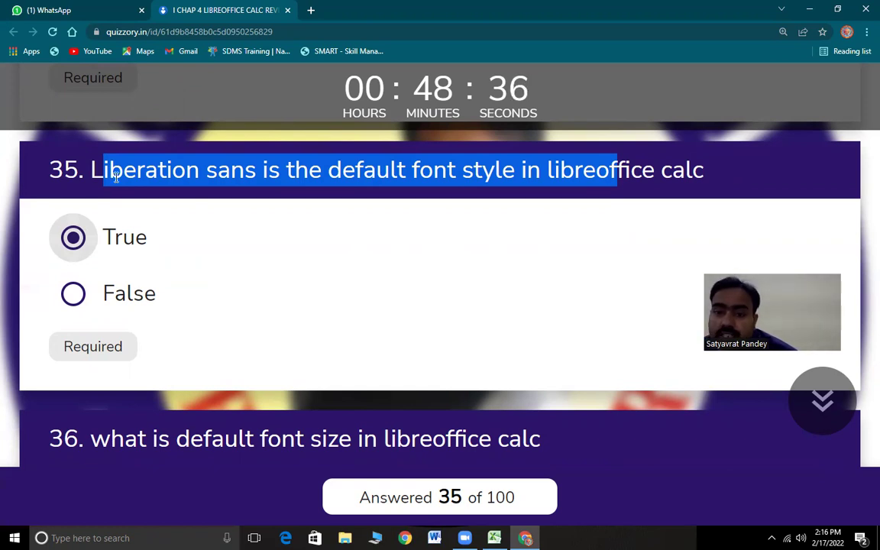
scroll(229, 351, "down", 3)
left_click_drag(142, 197, 441, 191)
left_click_drag(508, 192, 540, 194)
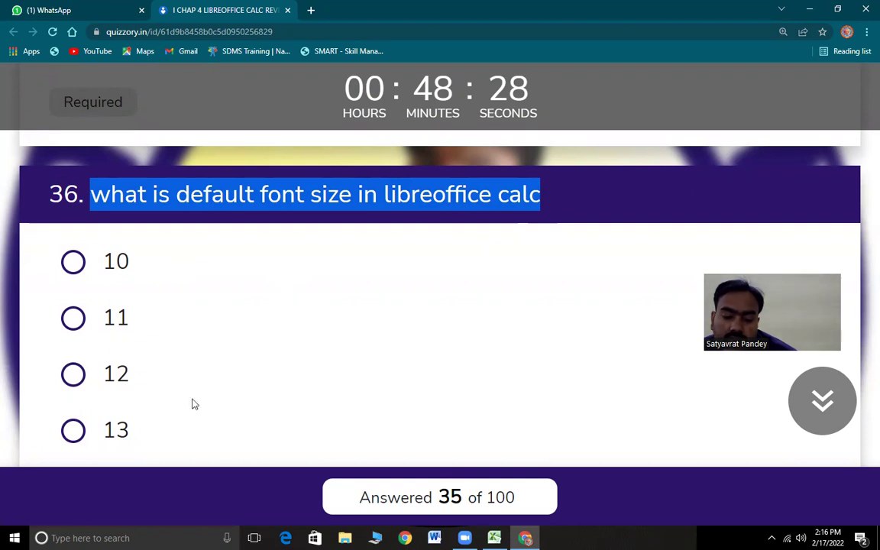
- Answer question 36 with 10 and question 37 with 400%
left_click(74, 263)
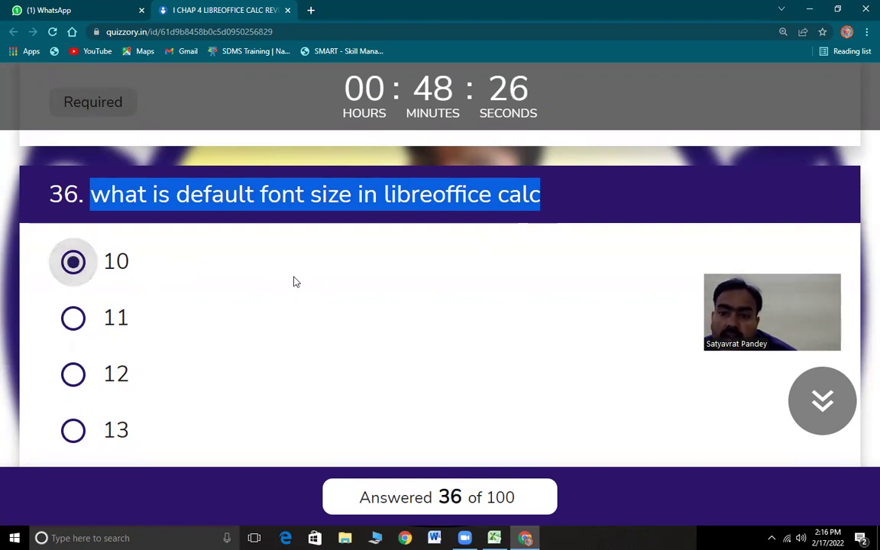
scroll(208, 363, "down", 4)
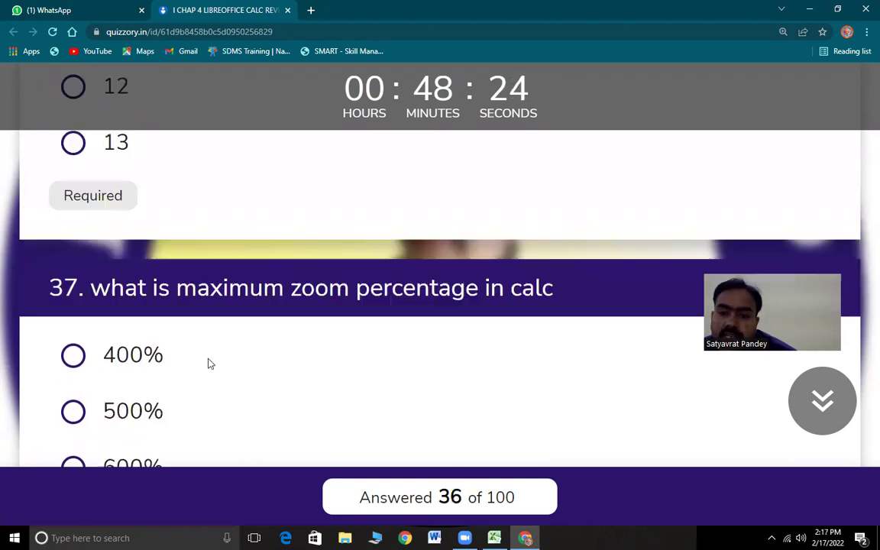
left_click_drag(110, 270, 602, 277)
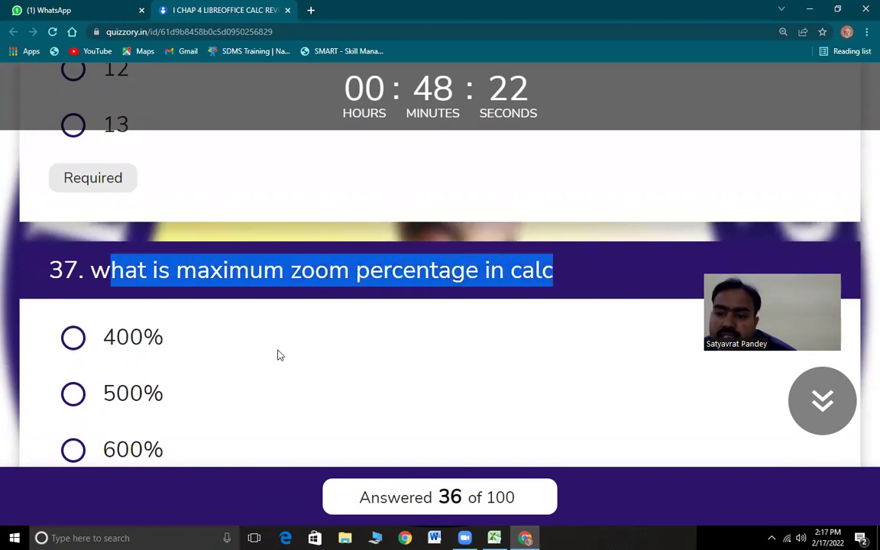
scroll(279, 355, "down", 2)
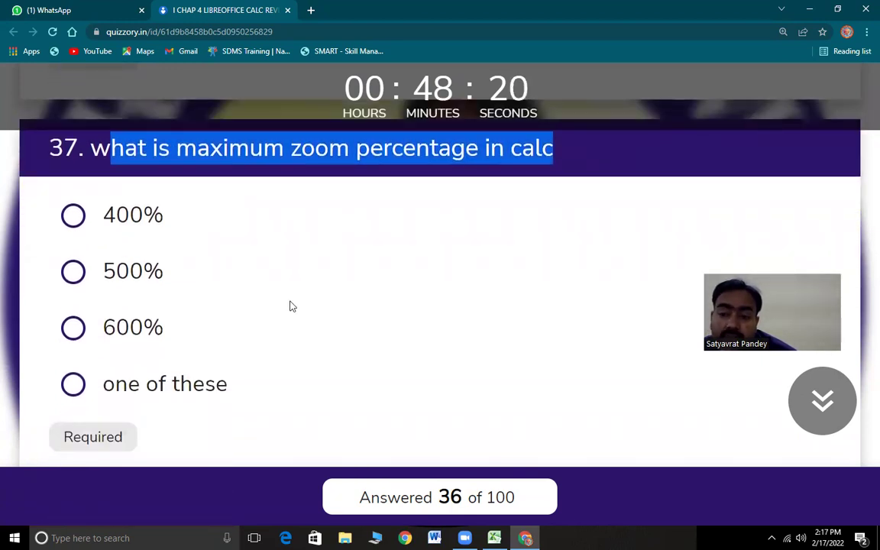
left_click(73, 215)
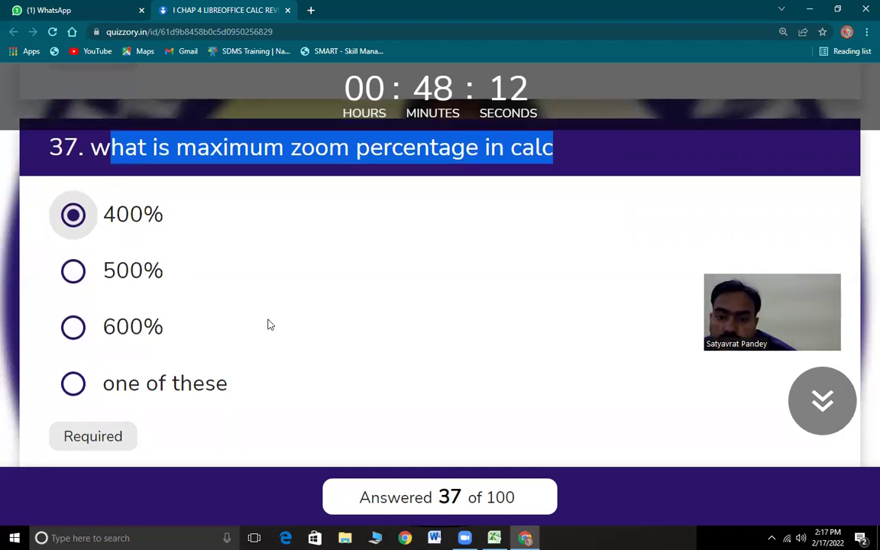
- Answer question 38 as True and question 39, on maximum rows, with 1048576
scroll(268, 324, "down", 4)
left_click_drag(91, 223, 127, 252)
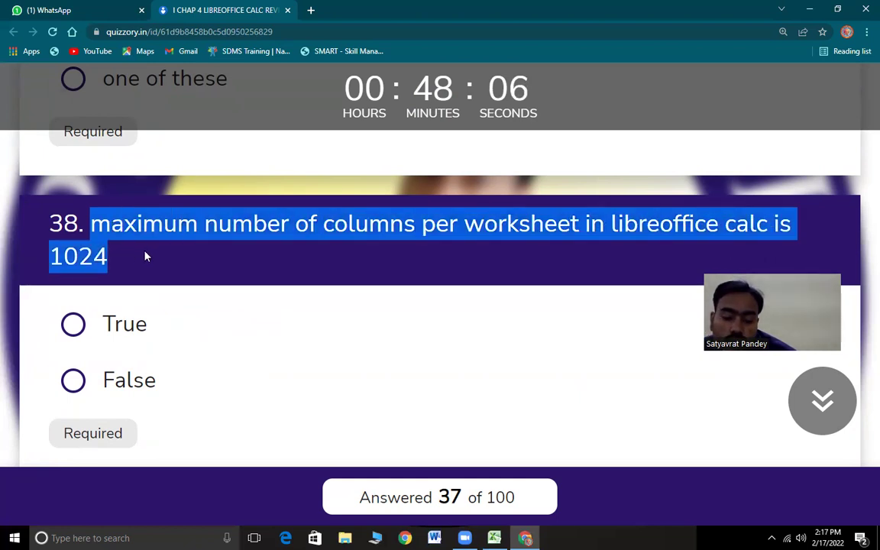
left_click(74, 327)
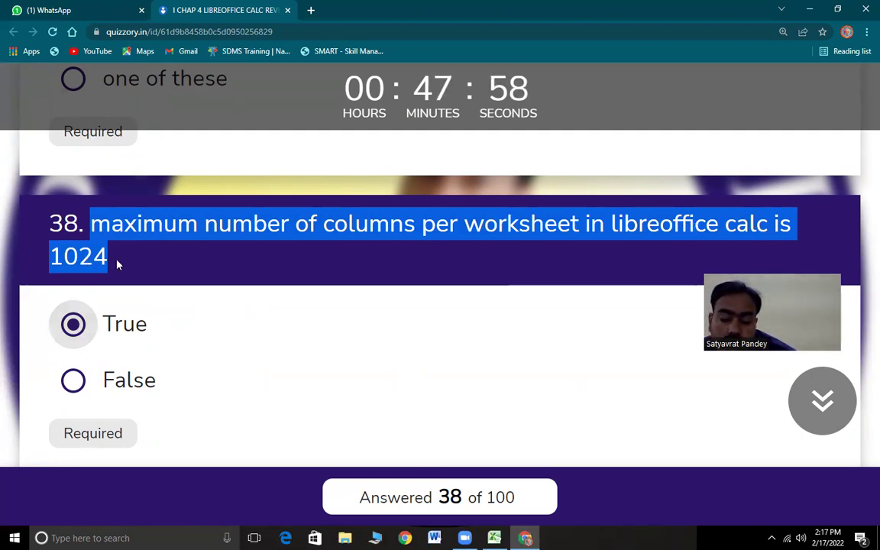
scroll(257, 336, "down", 2)
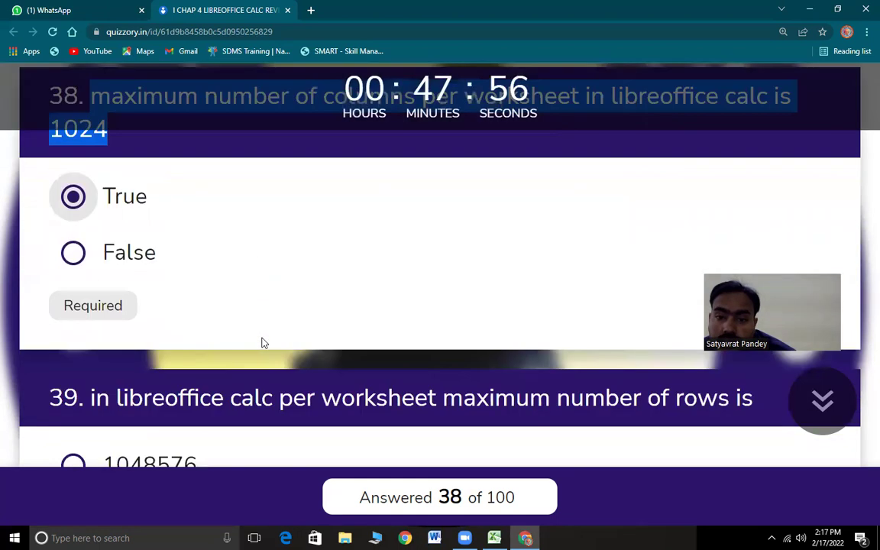
scroll(262, 343, "down", 3)
left_click_drag(90, 159, 738, 169)
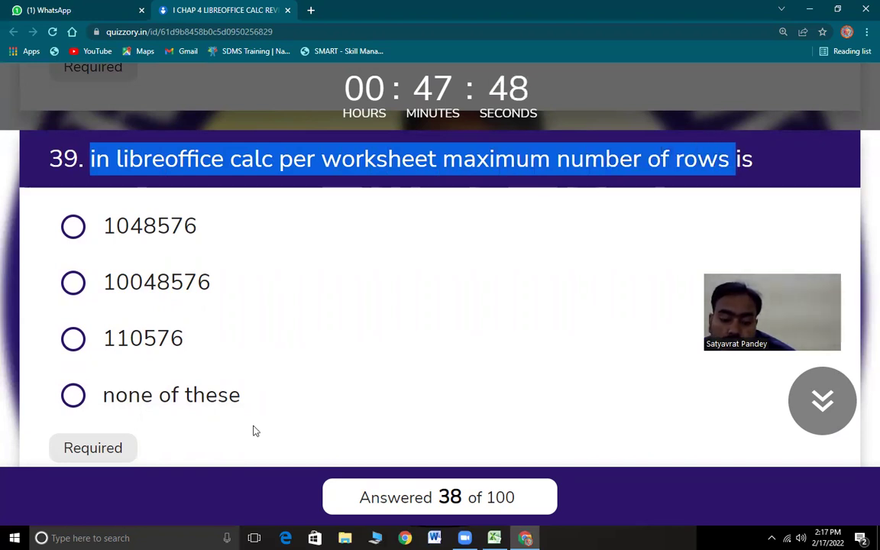
left_click(72, 226)
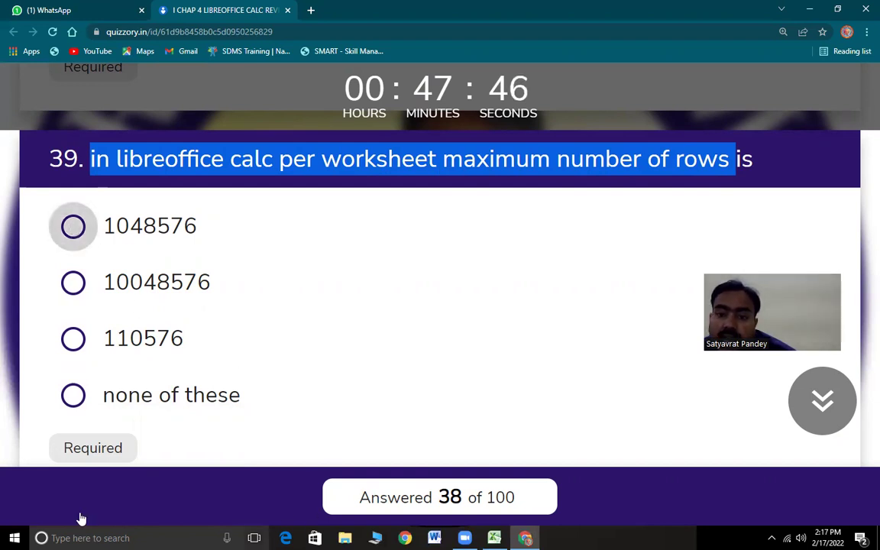
left_click(170, 239)
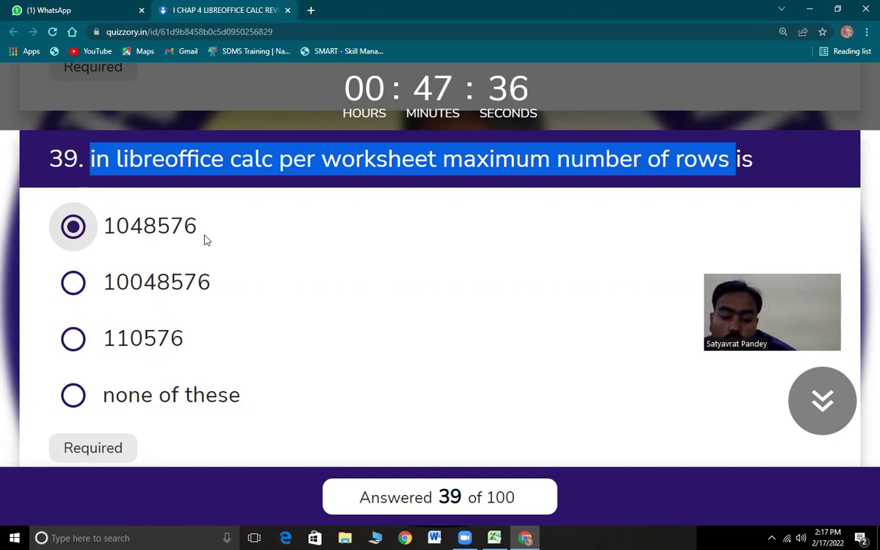
scroll(241, 373, "down", 5)
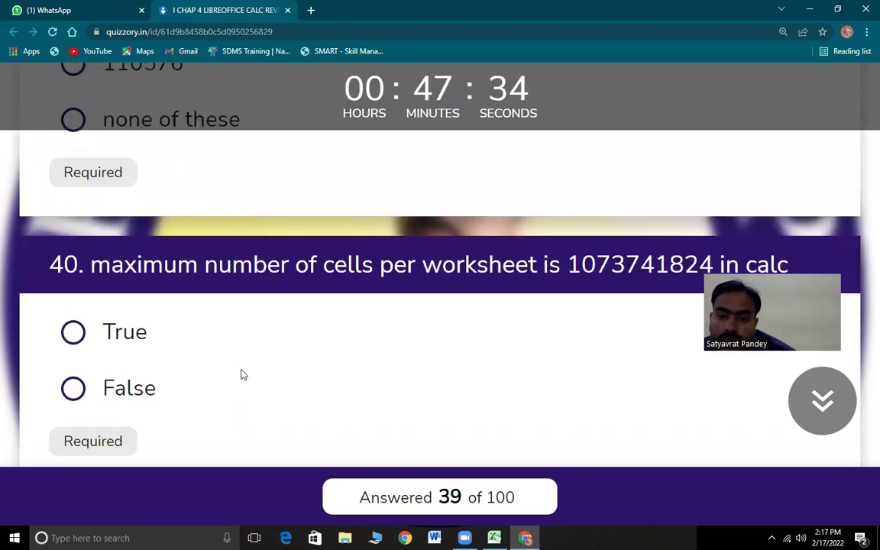
left_click_drag(90, 174, 795, 196)
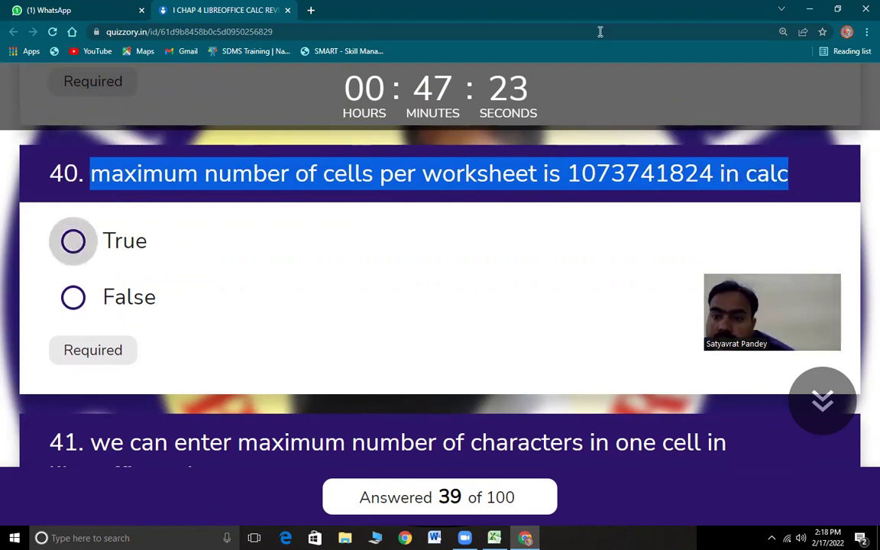
left_click(377, 230)
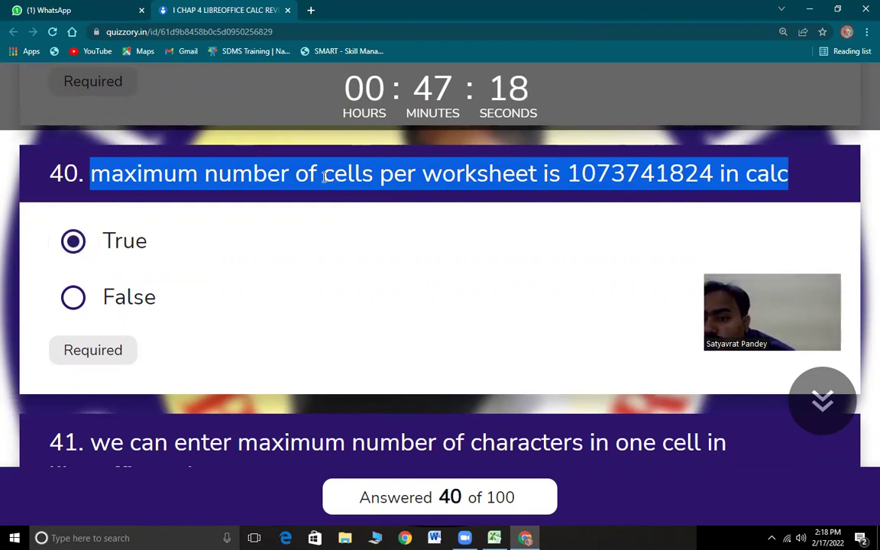
left_click(684, 175)
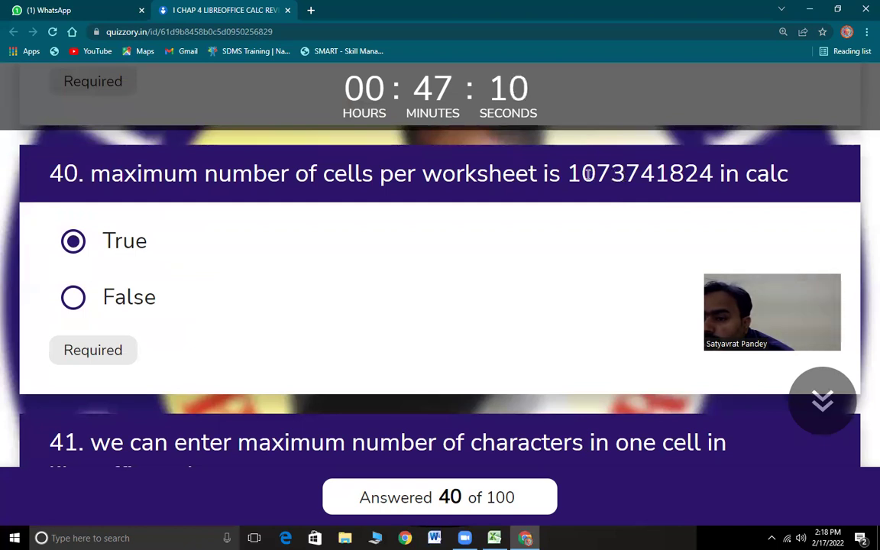
left_click_drag(567, 175, 712, 174)
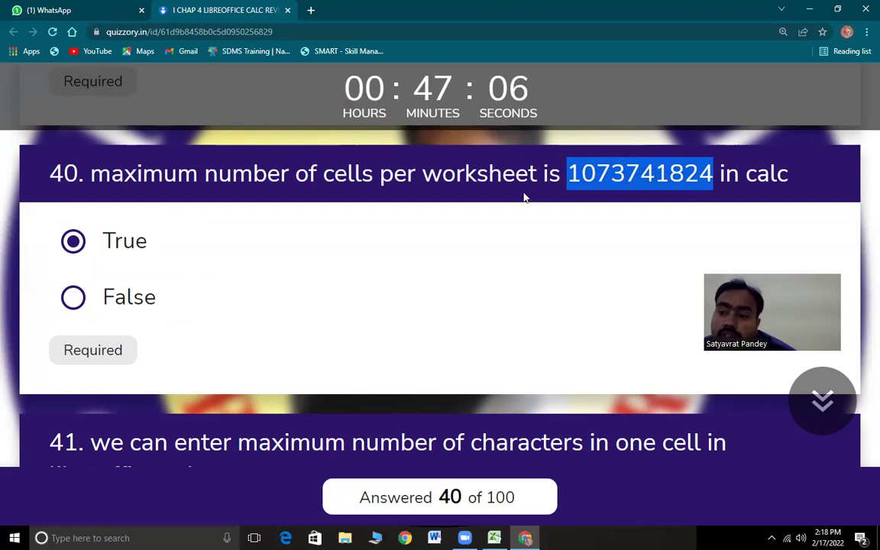
- Answer question 41, on maximum characters per cell, with 32767
scroll(190, 230, "down", 5)
left_click_drag(107, 199, 240, 250)
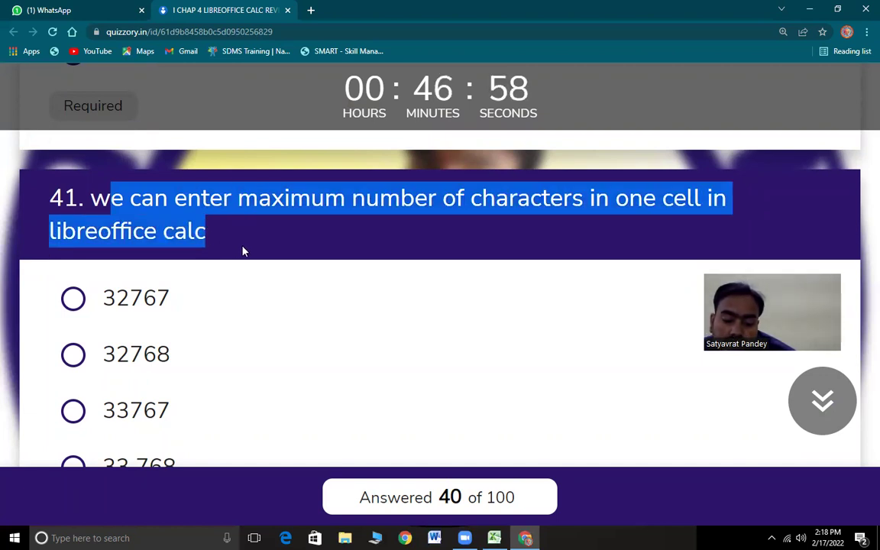
left_click(73, 298)
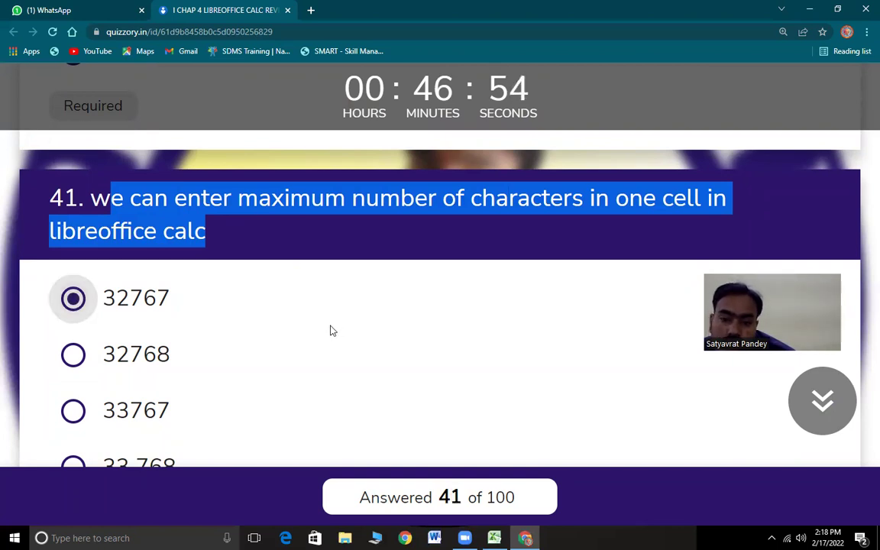
left_click_drag(102, 301, 186, 305)
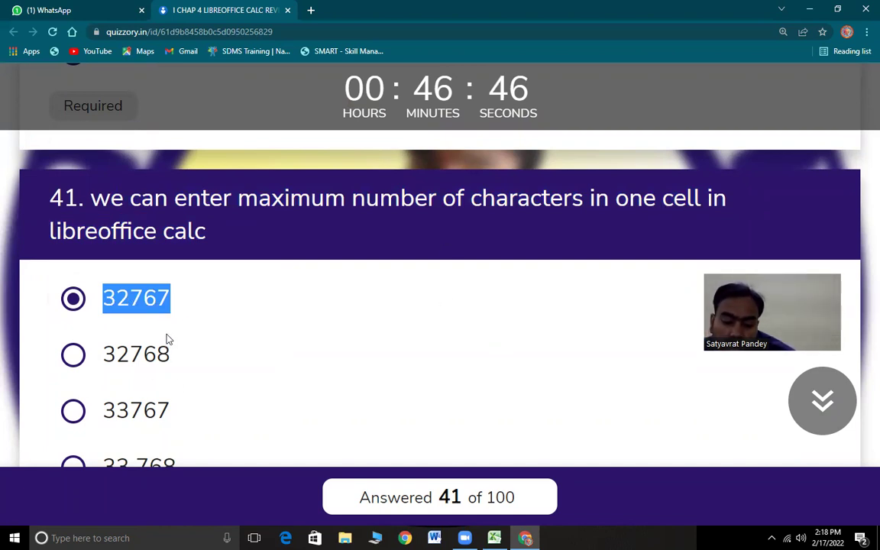
scroll(281, 341, "down", 5)
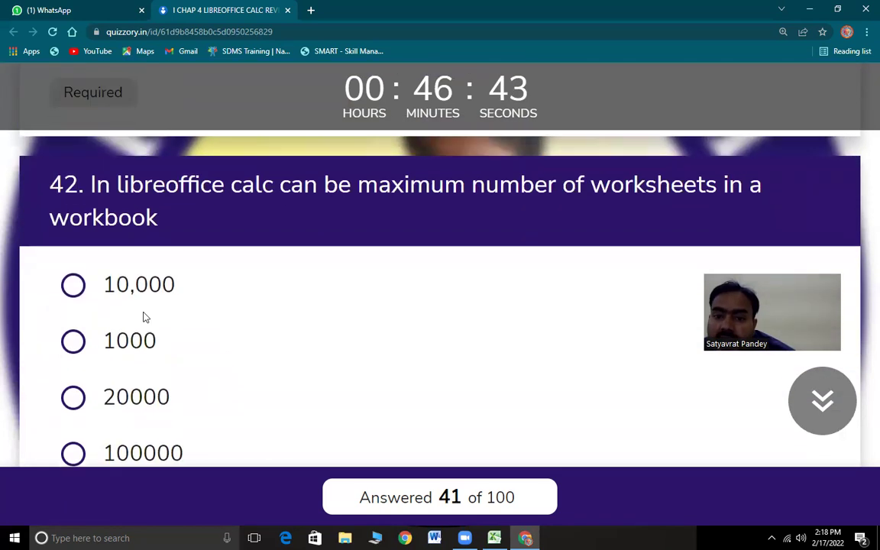
left_click_drag(90, 184, 213, 213)
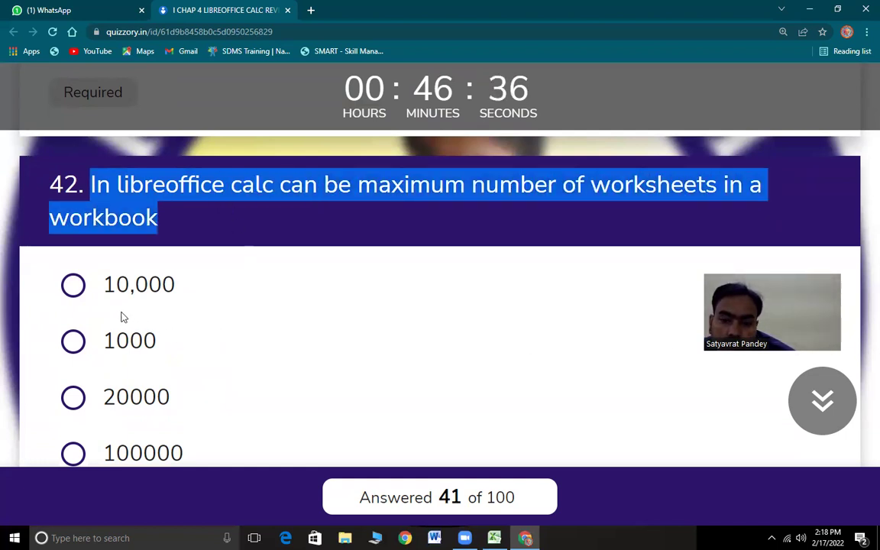
- Pick 10,000 for question 42, then True for question 43 (name box) and question 44
left_click(82, 288)
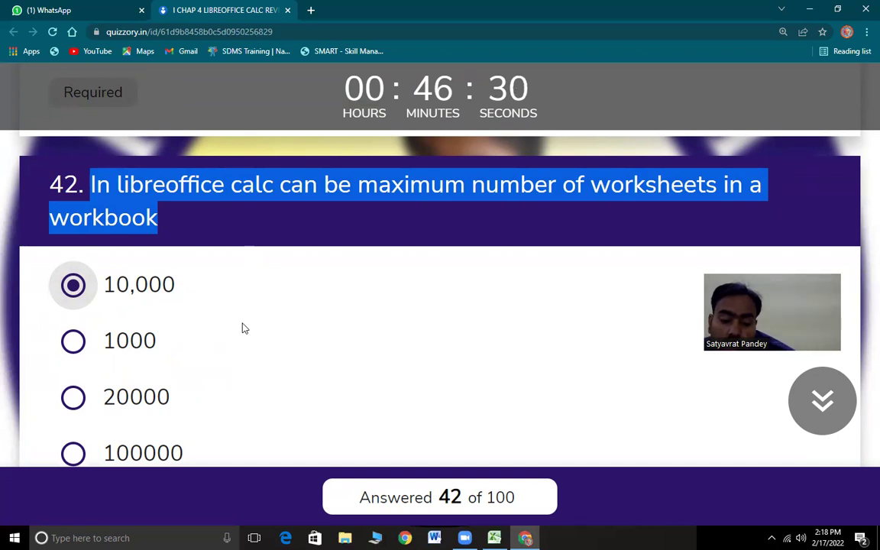
scroll(239, 327, "down", 5)
left_click_drag(92, 173, 651, 184)
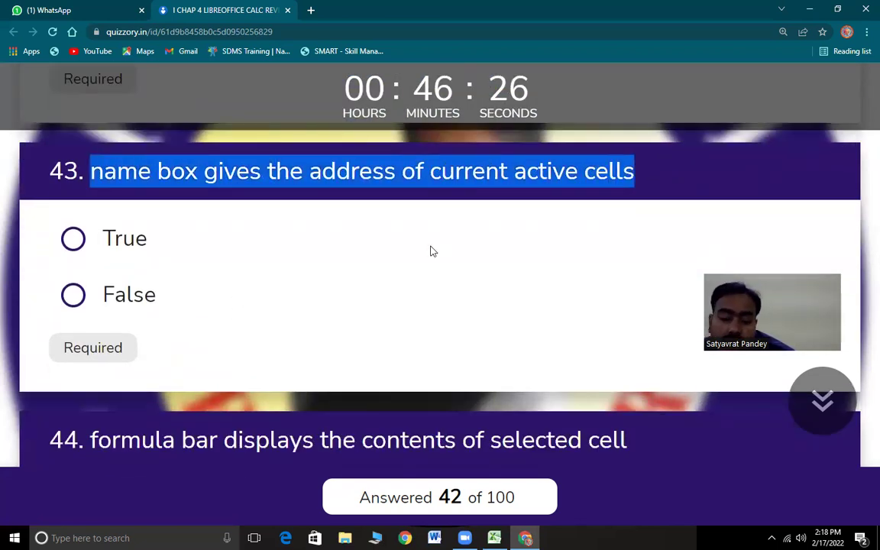
left_click(74, 239)
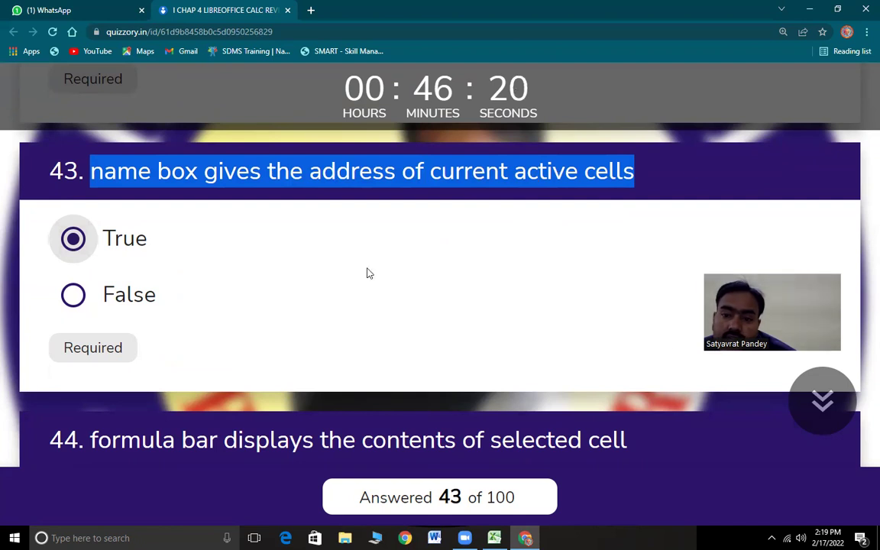
scroll(209, 344, "down", 3)
left_click_drag(92, 195, 690, 197)
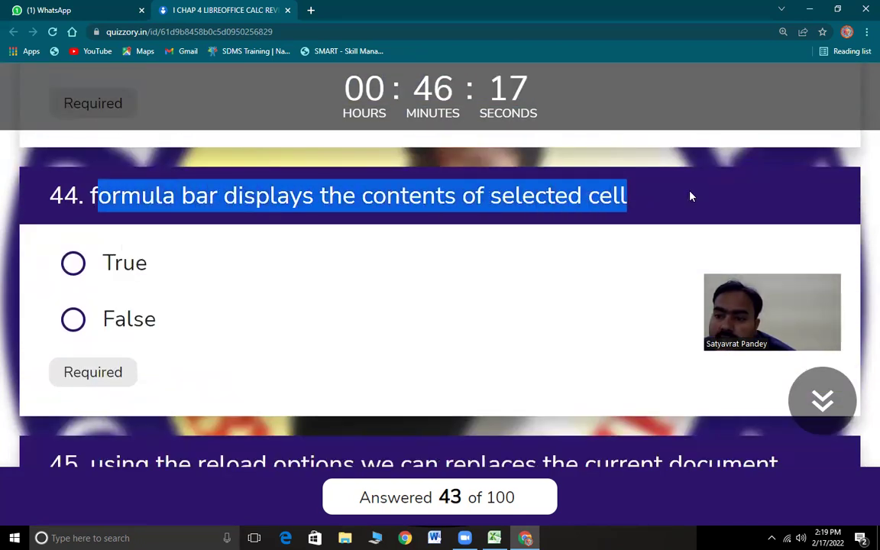
left_click(74, 263)
- In Excel's Sheet1, view cell G13's full 2:09:00 PM value without changing it
key("alt+Tab")
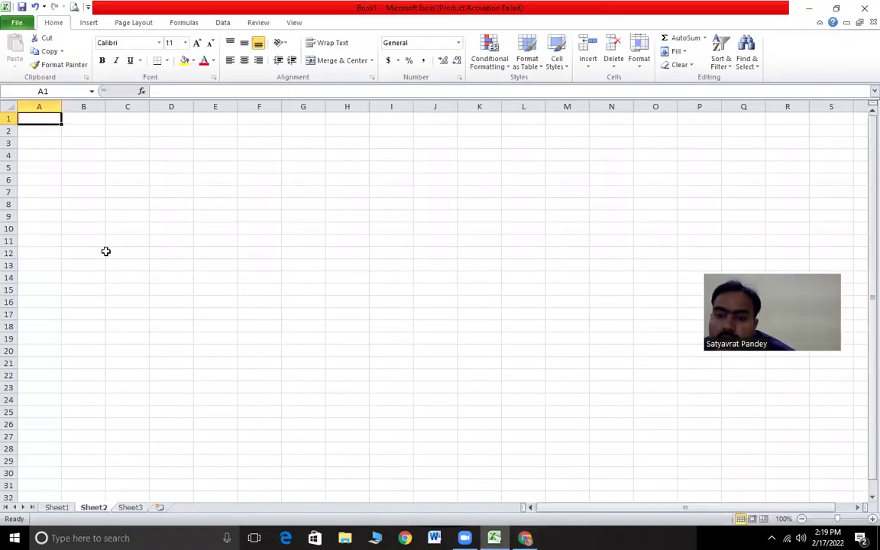
left_click(67, 508)
left_click(308, 265)
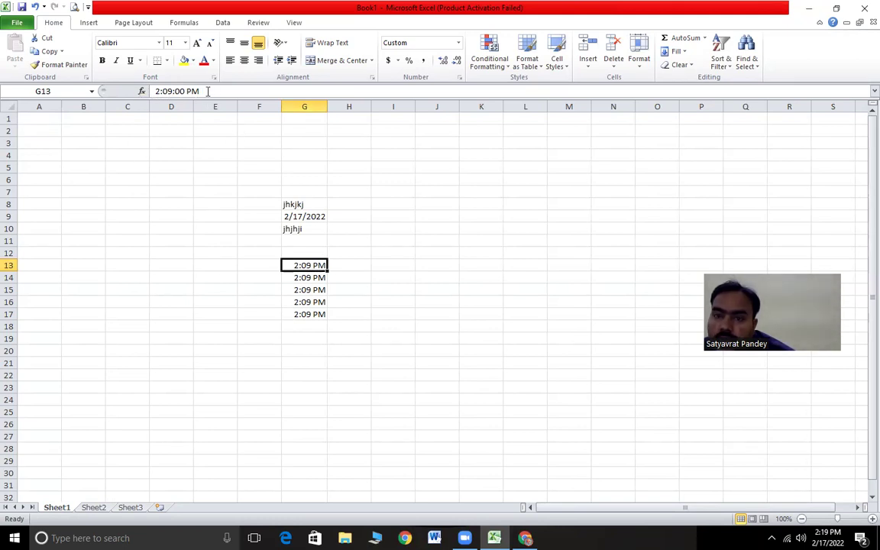
left_click(207, 90)
key("shift+Home")
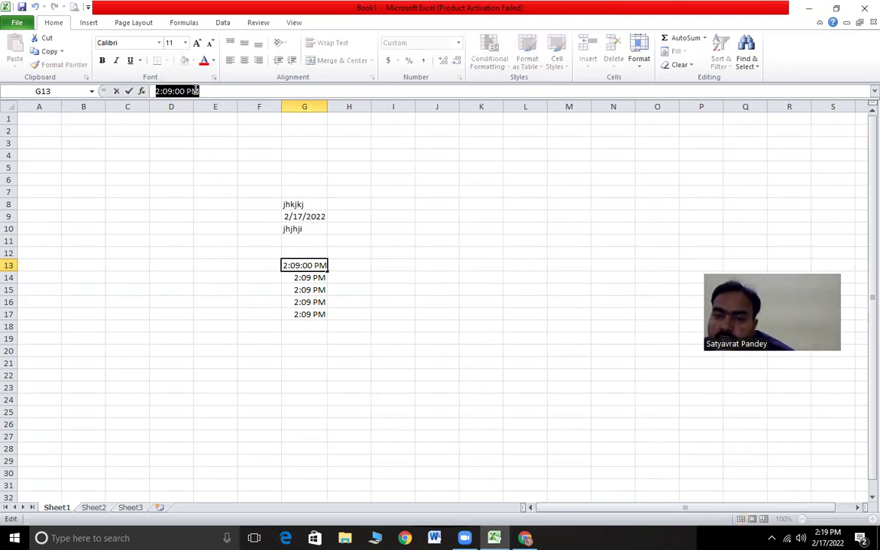
left_click(201, 142)
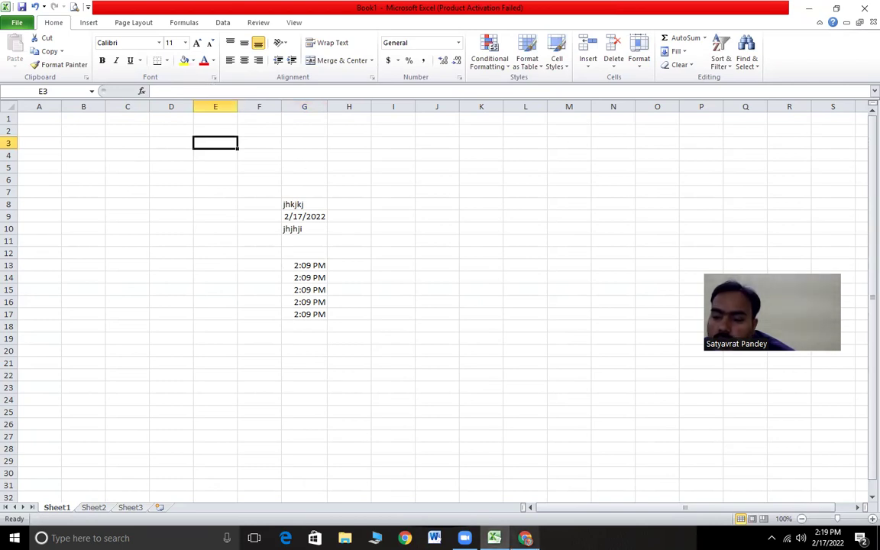
- Return to the quiz and bring question 45, on the reload option, into view
left_click(525, 538)
scroll(214, 306, "down", 3)
left_click_drag(90, 221, 390, 258)
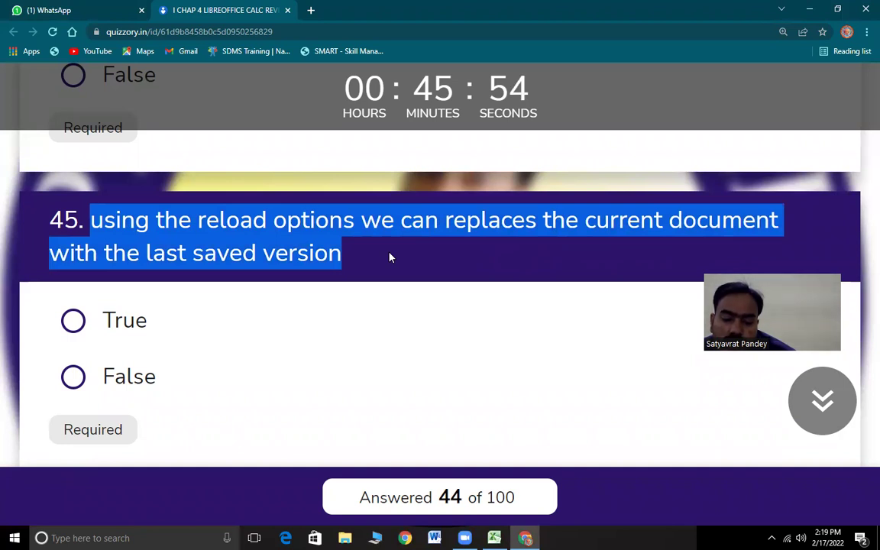
- Answer question 45 as True and question 46, on goal seek, with 'in tools menu'
left_click(73, 321)
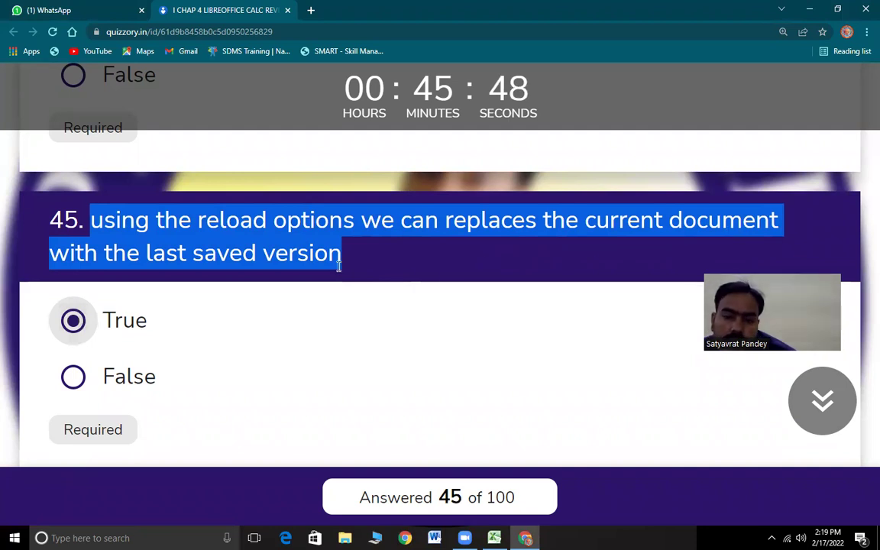
scroll(221, 281, "down", 4)
left_click_drag(96, 216, 695, 220)
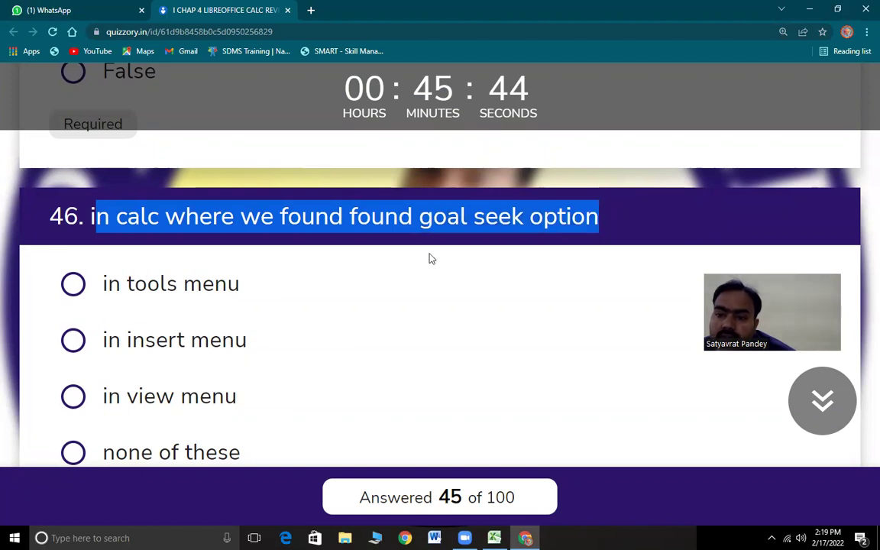
scroll(324, 328, "down", 1)
left_click_drag(120, 157, 495, 218)
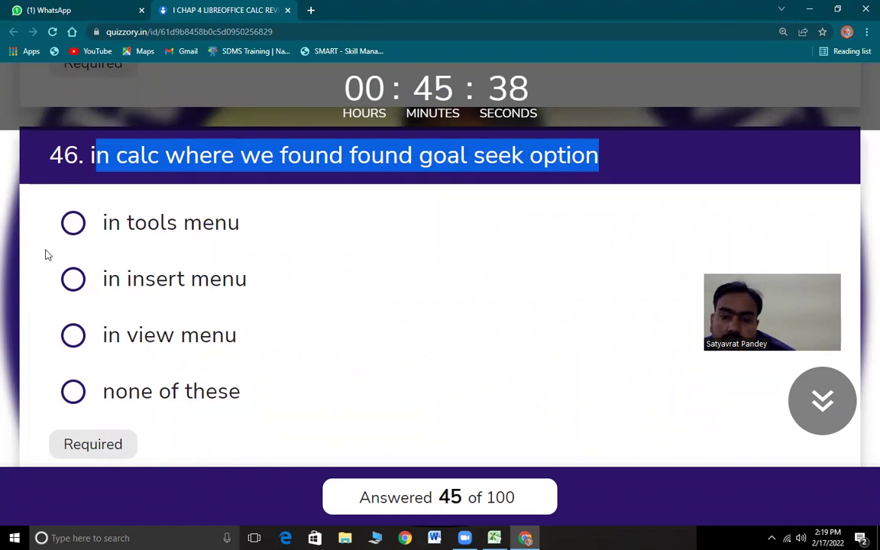
left_click(189, 232)
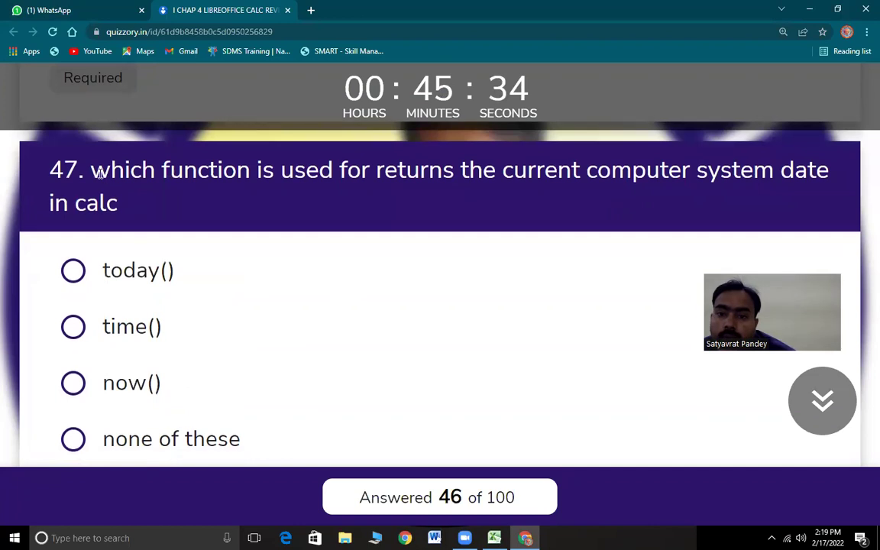
left_click_drag(90, 170, 241, 200)
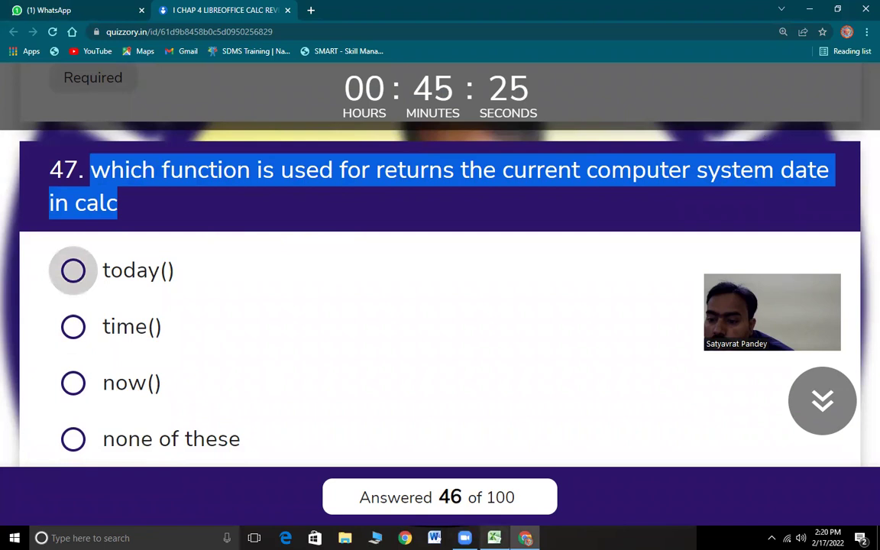
key("alt+Tab")
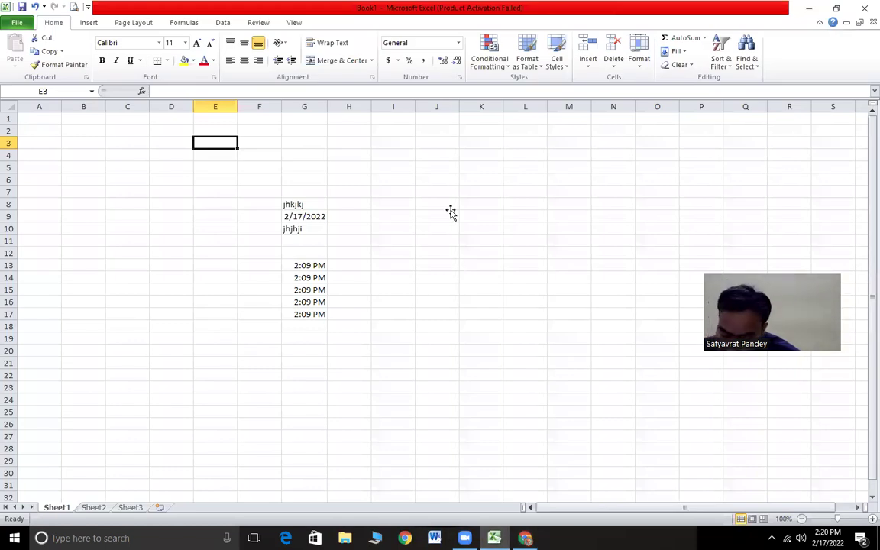
- Enter =today() in cell J9 so it shows the current date, 2/17/2022
left_click(451, 212)
type("=t")
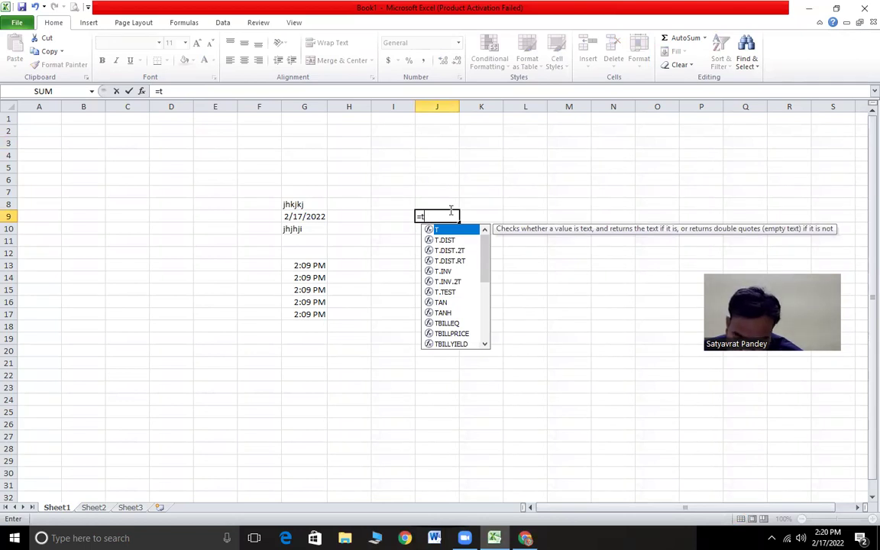
type("oday(")
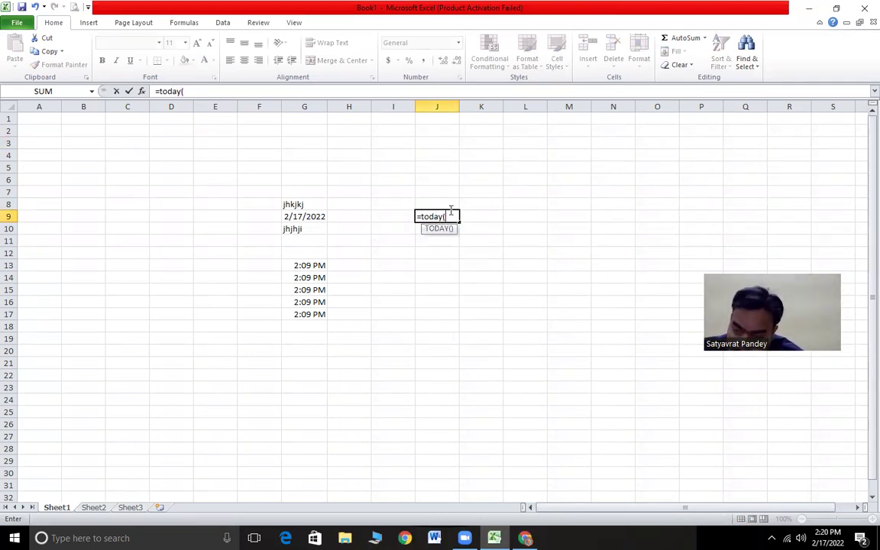
key("Return")
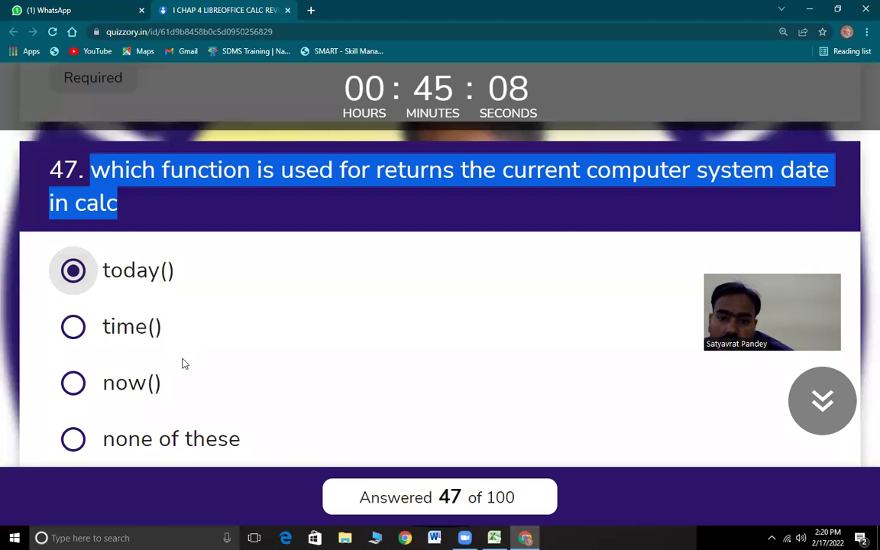
scroll(182, 364, "down", 5)
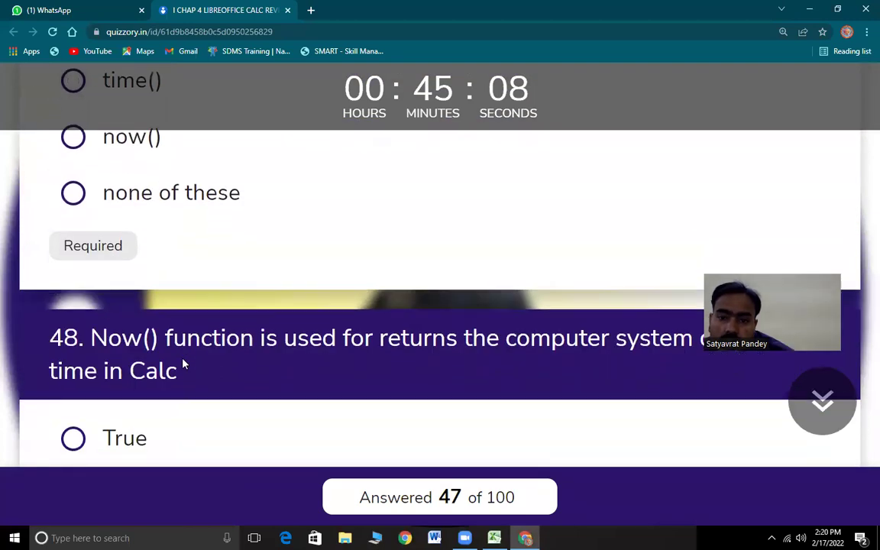
- Read question 48 on the Now() function, then select cell J13 in Excel
left_click_drag(91, 217, 349, 254)
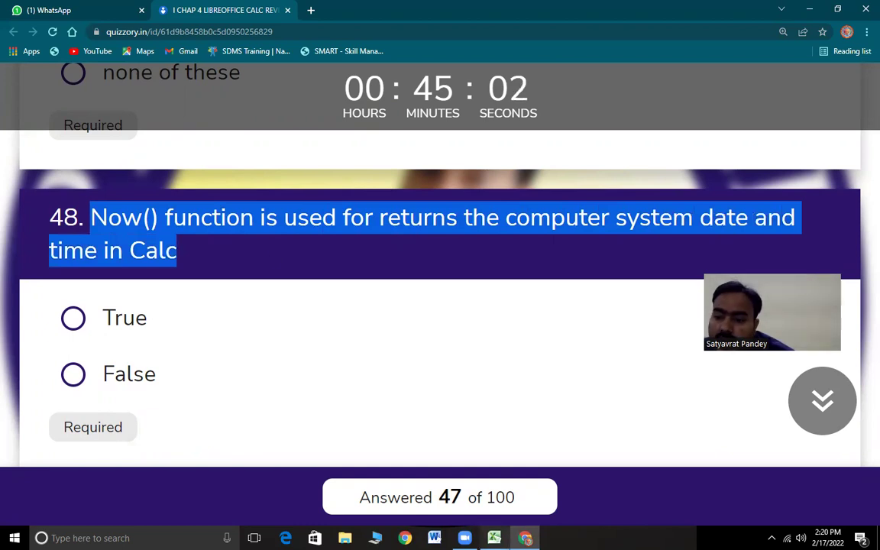
left_click(494, 538)
left_click(442, 262)
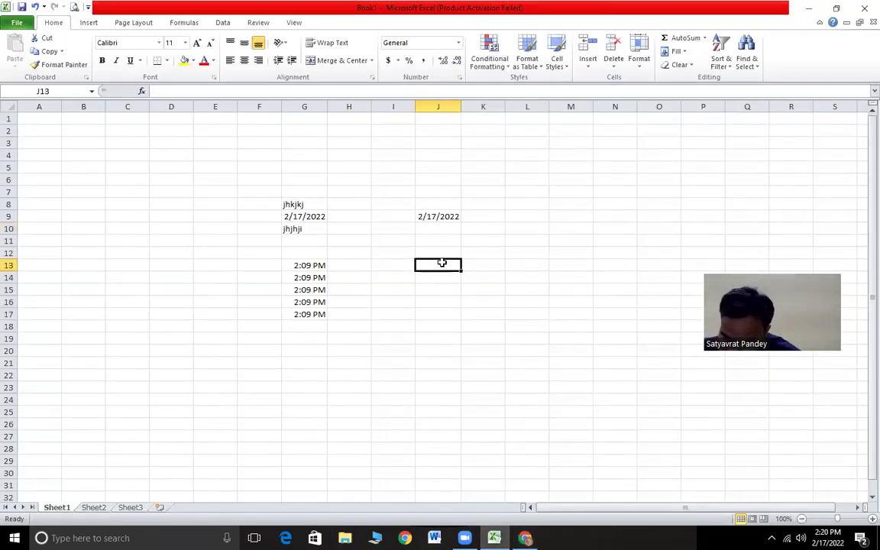
- Enter =now() in J13 to show 2/17/2022 14:20 and compare it with J9's TODAY formula
type("=now(")
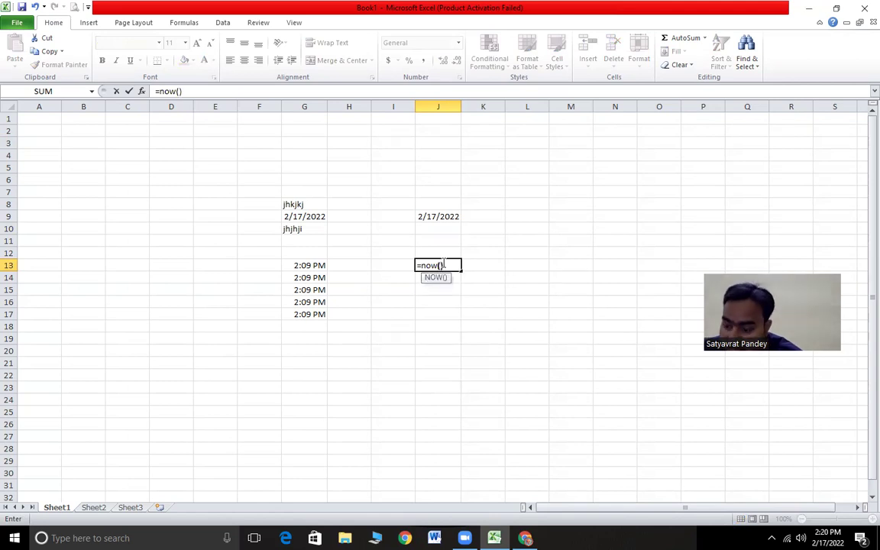
key("Return")
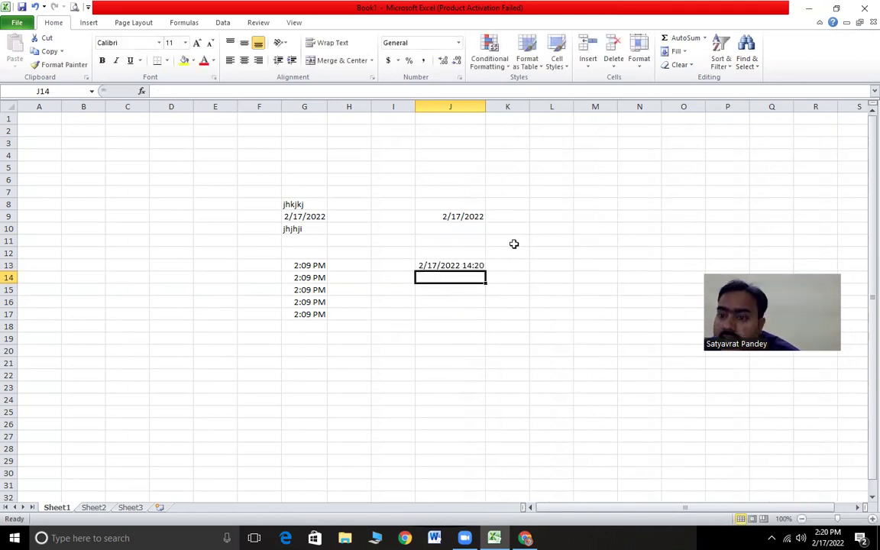
left_click(448, 291)
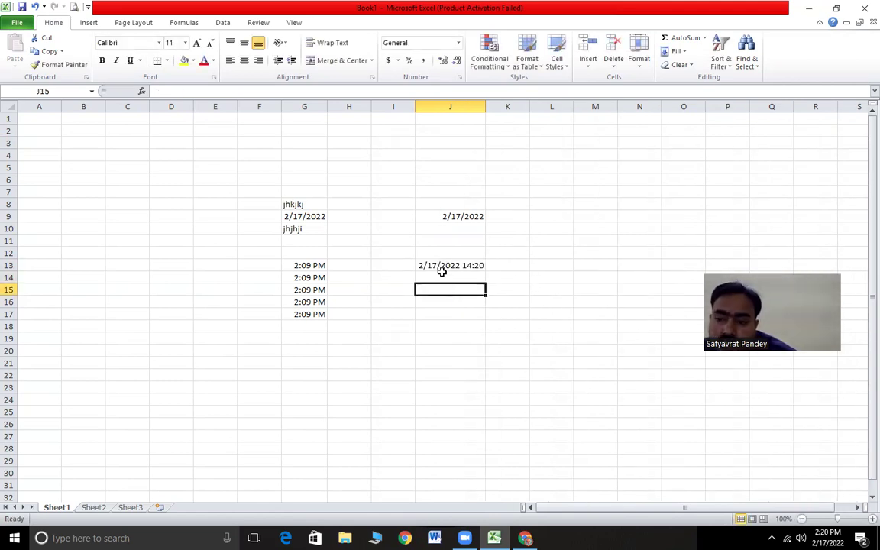
left_click(447, 265)
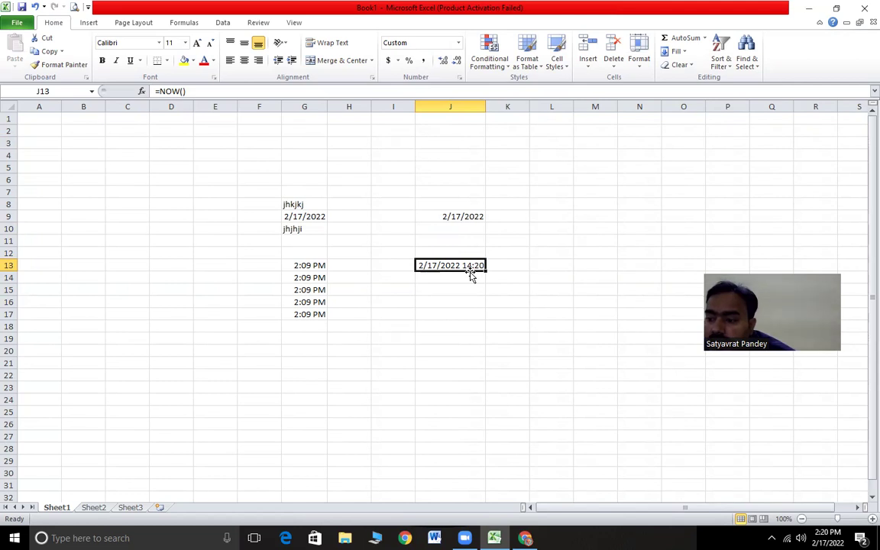
left_click(450, 216)
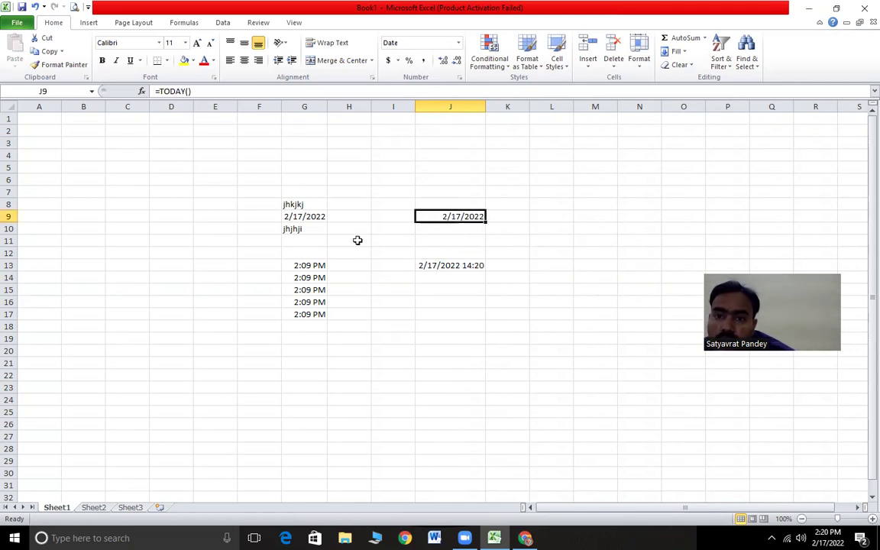
left_click(471, 229)
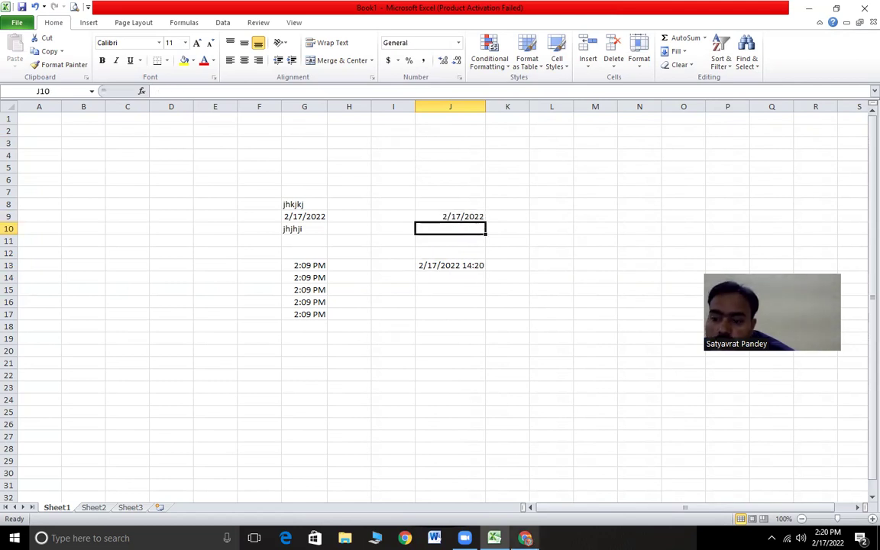
key("alt+Tab")
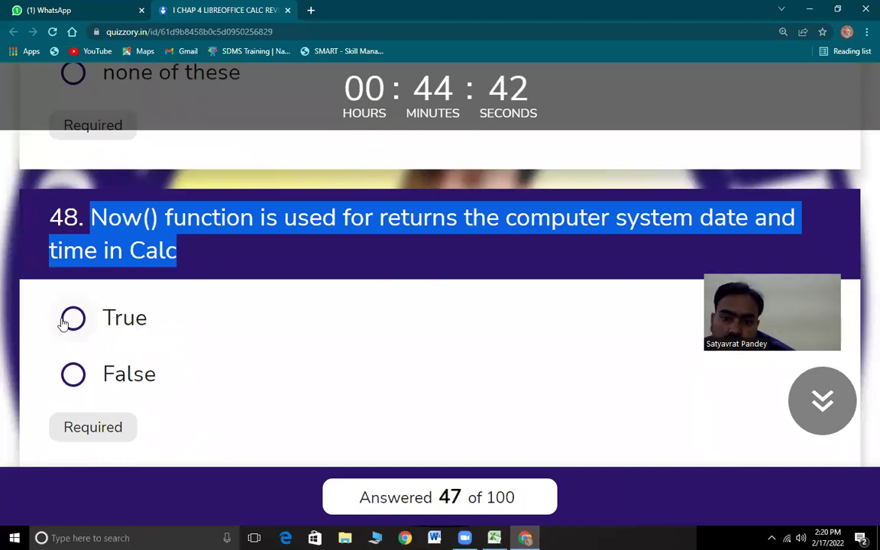
- Answer question 48 True and highlight question 49's Islogical statement
left_click(65, 319)
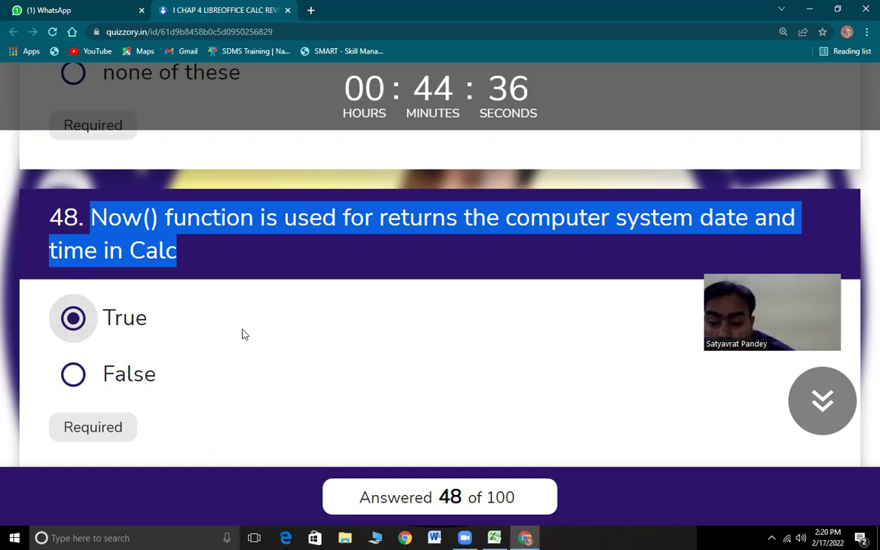
scroll(209, 316, "down", 4)
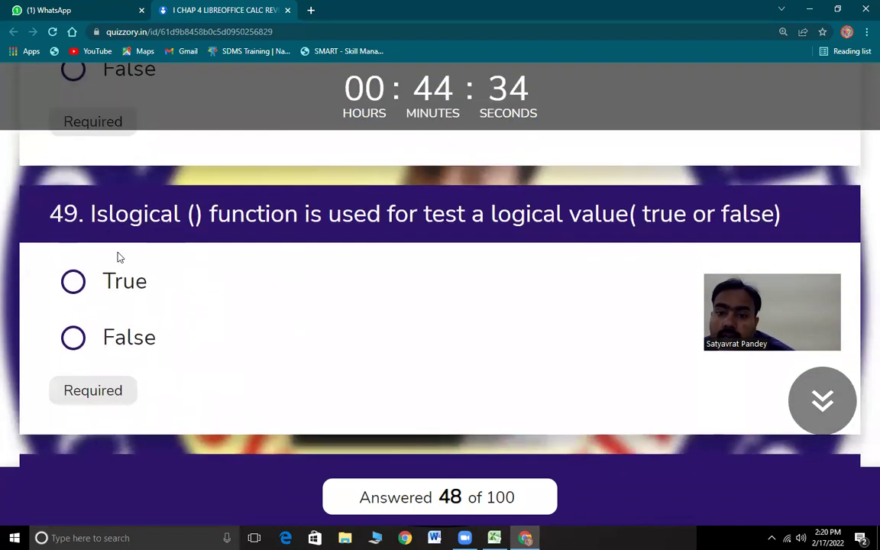
left_click_drag(94, 214, 792, 216)
left_click_drag(92, 215, 511, 218)
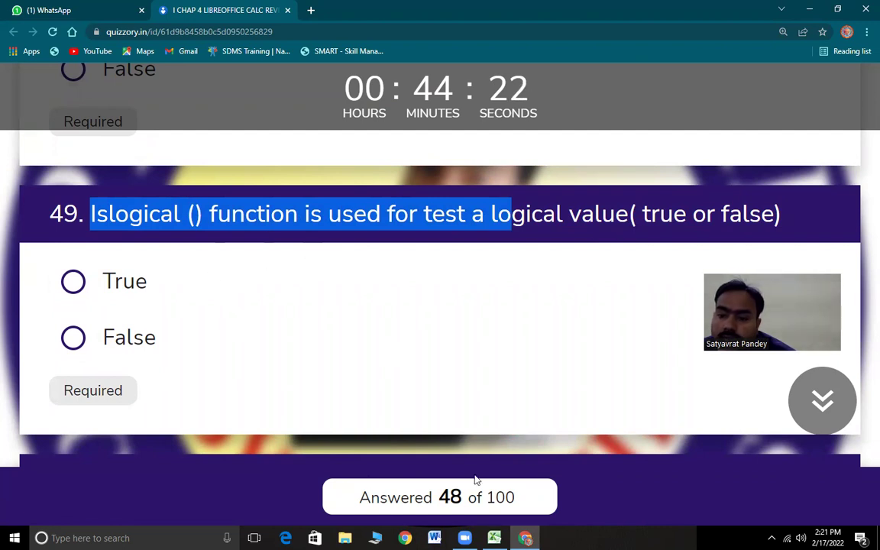
left_click(494, 538)
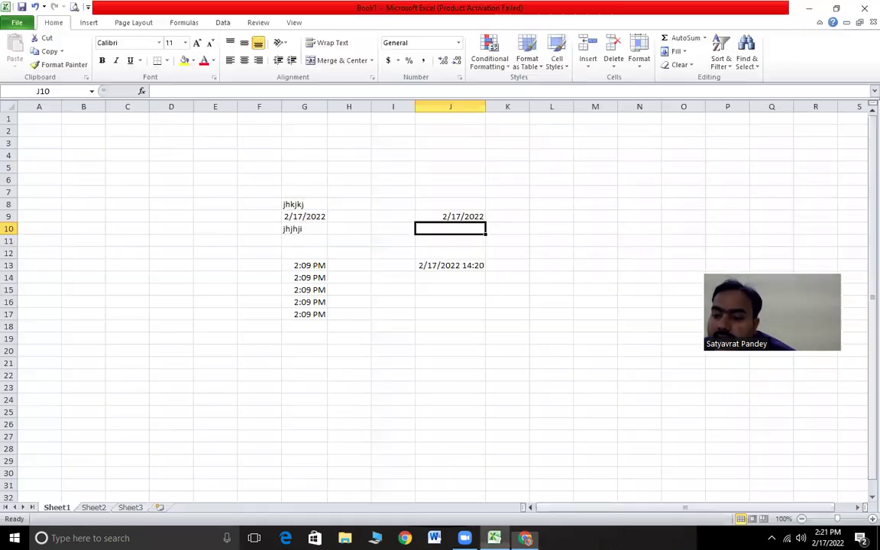
- Enter =ISLOGICAL(24) in J15, returning FALSE, and return to the quiz
left_click(458, 288)
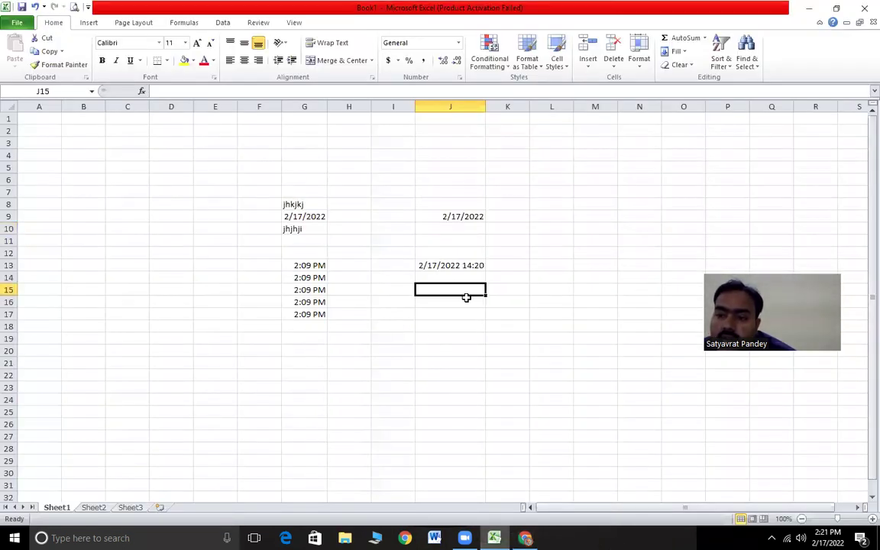
type("=i")
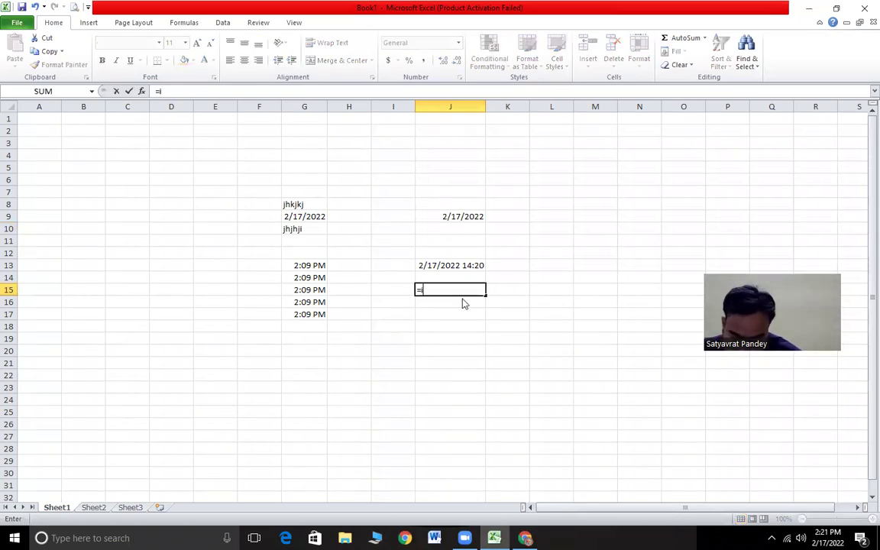
type("slogical(")
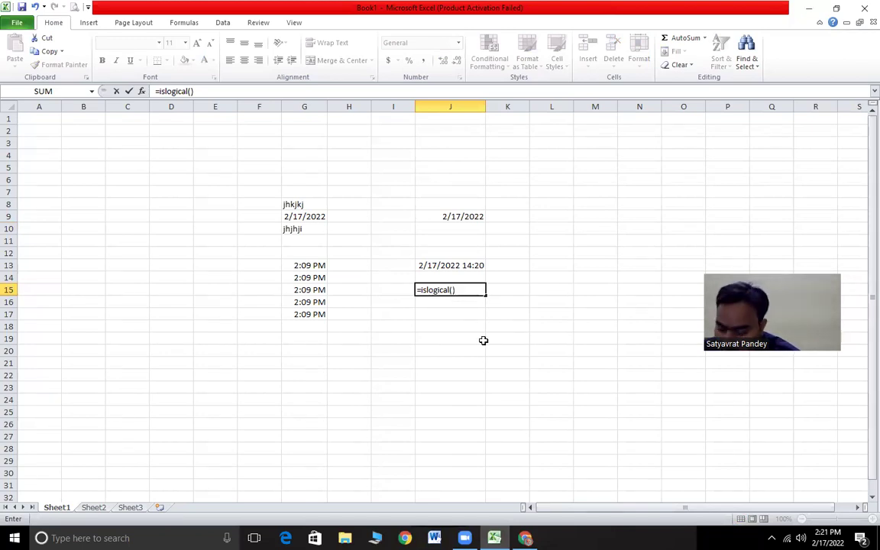
key("BackSpace")
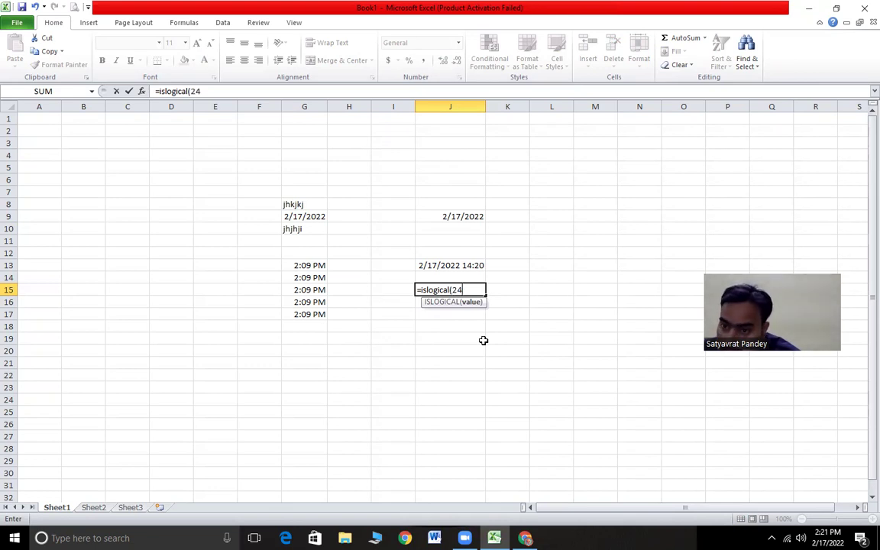
key("Return")
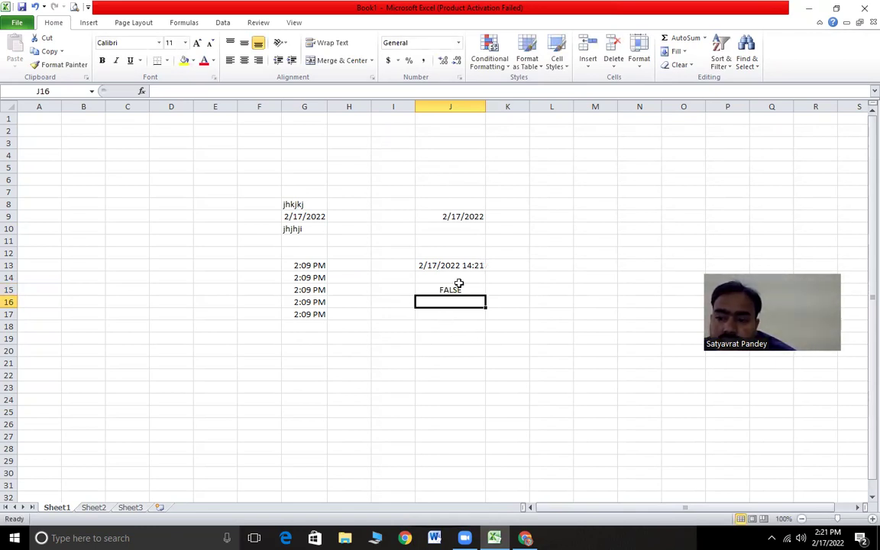
key("alt+Tab")
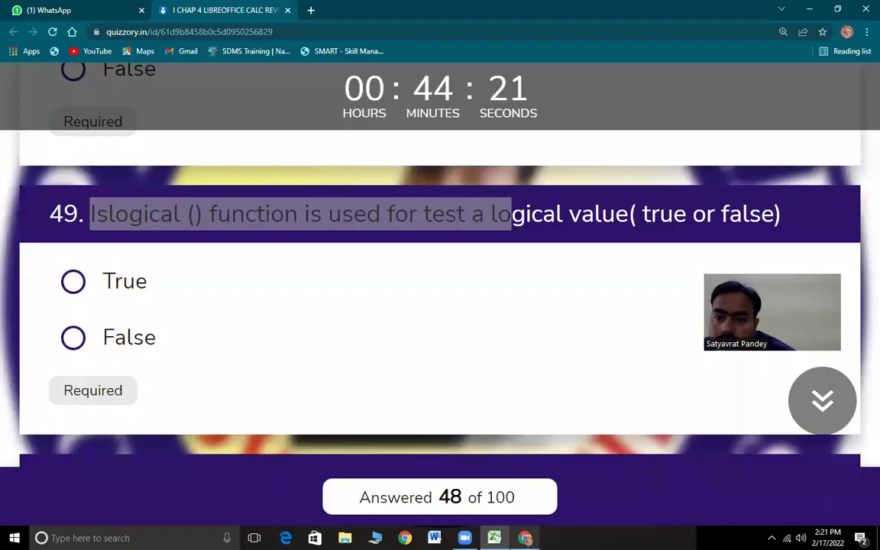
- Answer question 49 True and highlight question 50's Isodd() statement
key("space")
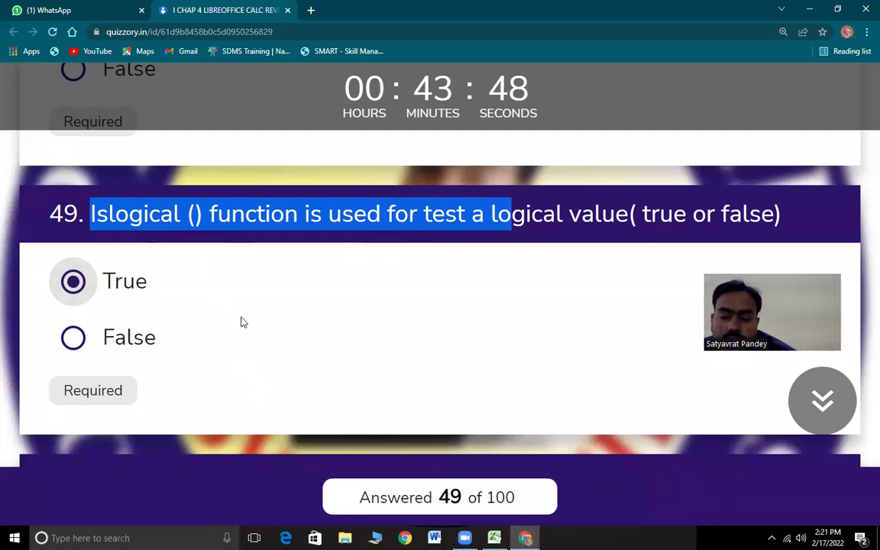
scroll(240, 323, "down", 4)
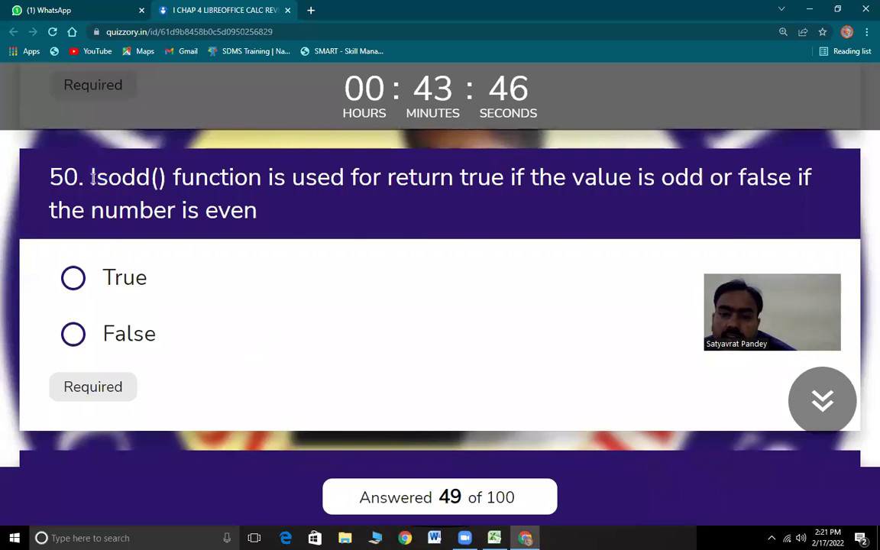
left_click_drag(90, 176, 709, 202)
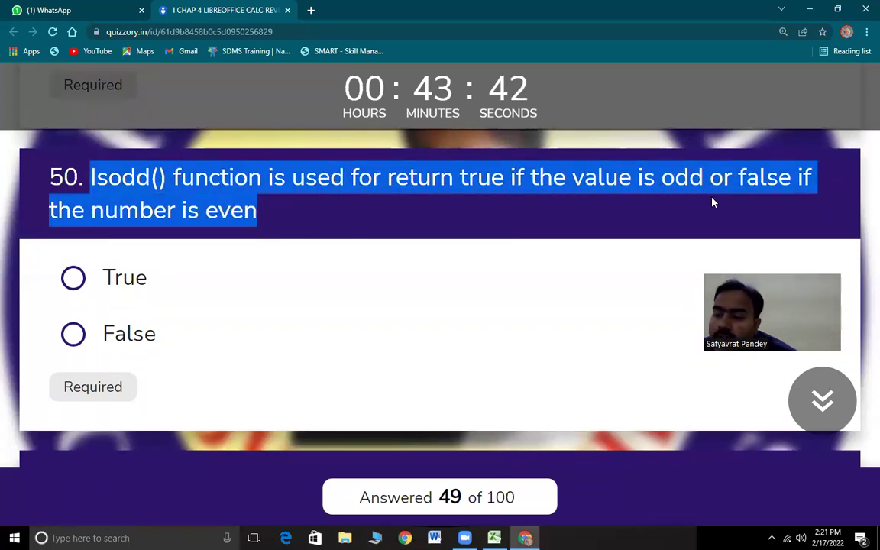
left_click_drag(785, 204, 292, 217)
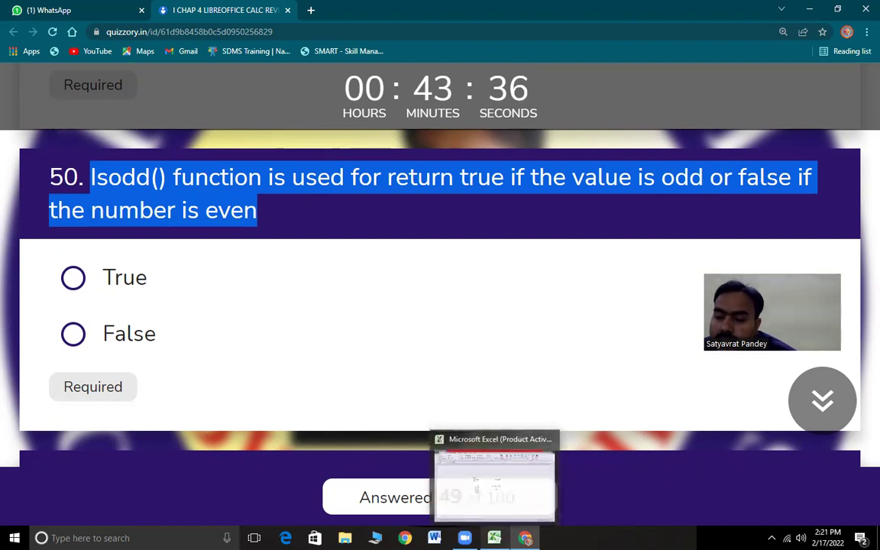
left_click(494, 538)
- Enter =ISODD(20) in J18, which returns FALSE
left_click(442, 327)
type("=")
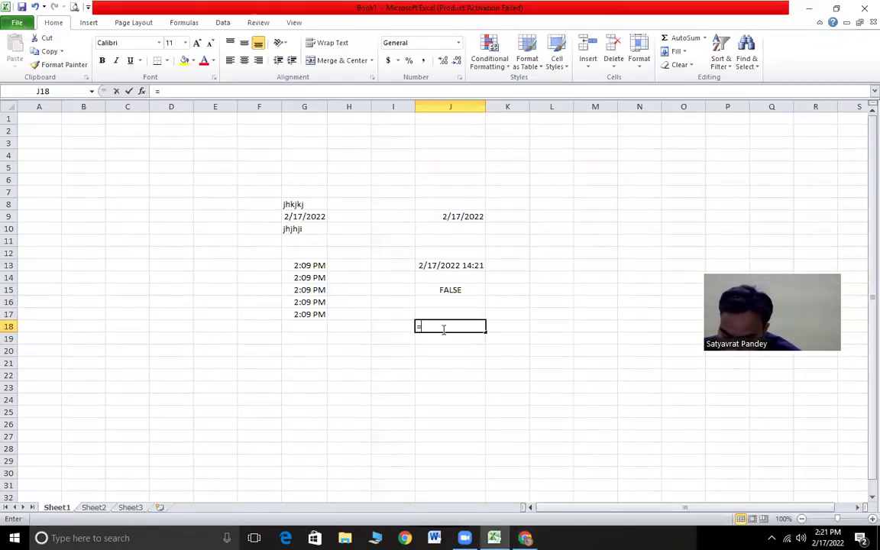
type("isodd")
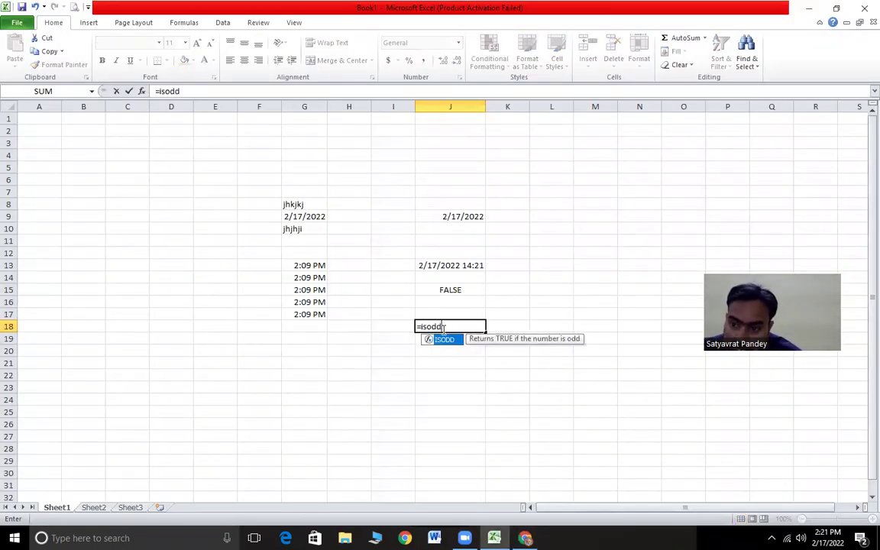
type("(20")
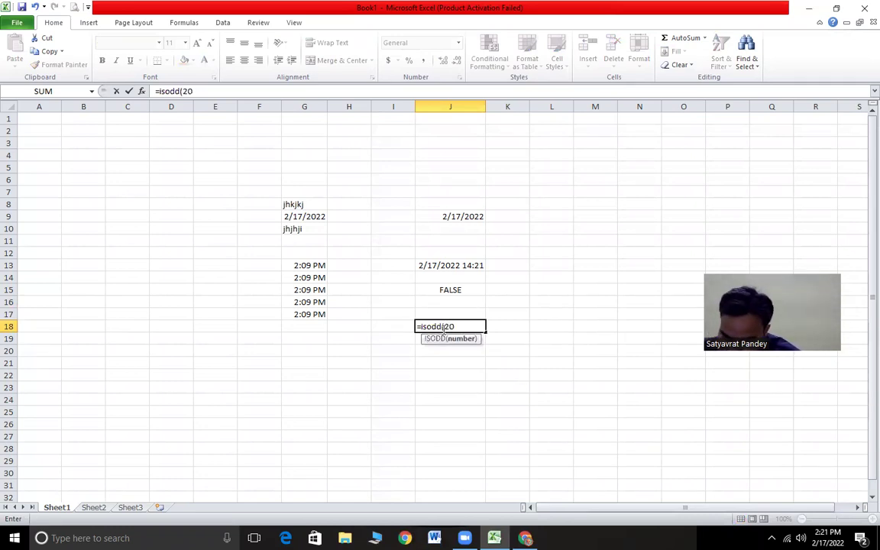
key("Return")
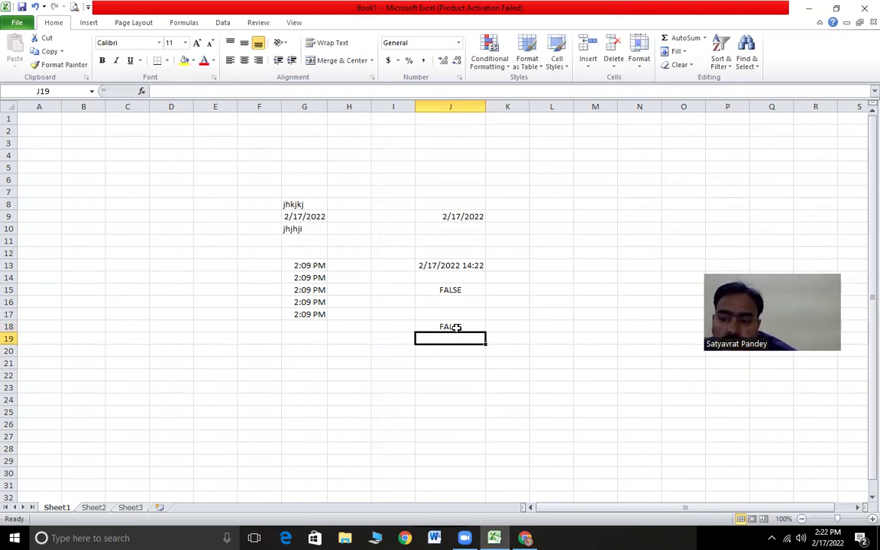
left_click(459, 326)
left_click(464, 342)
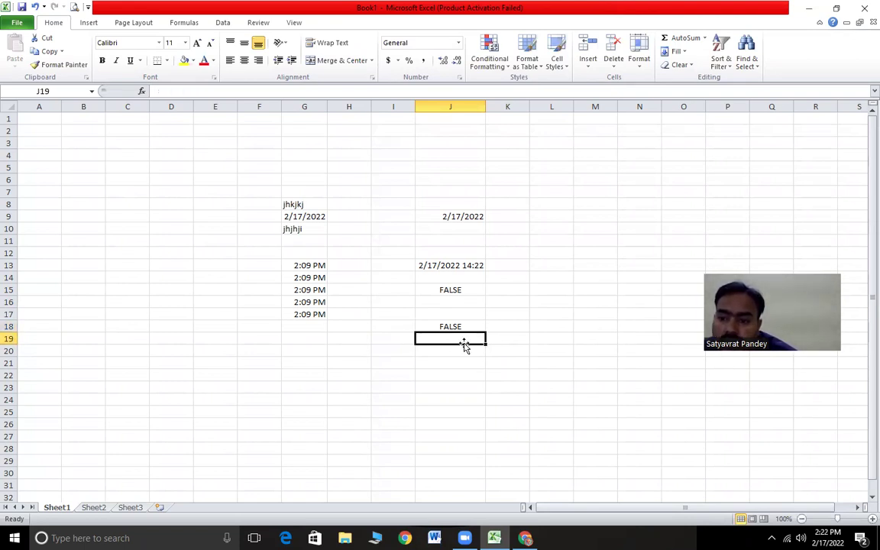
left_click(462, 327)
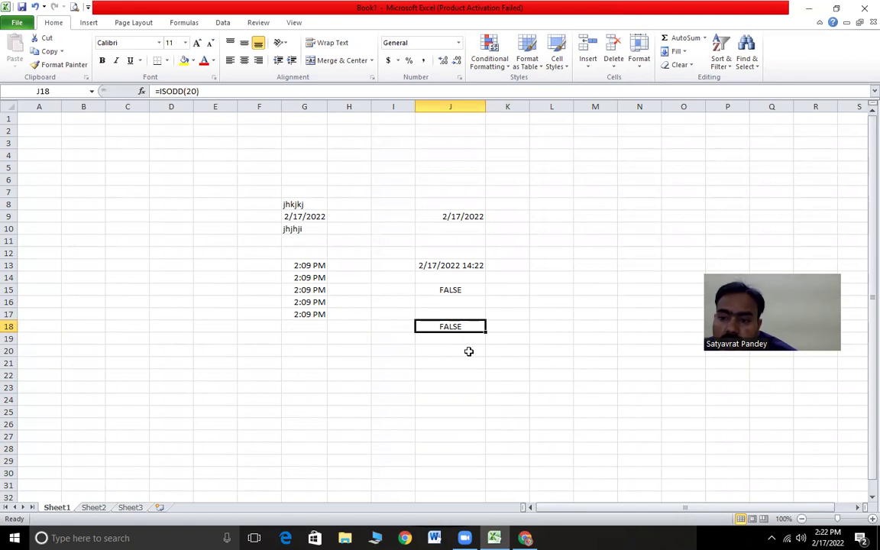
- Change the J18 formula to =ISODD(24), still returning FALSE
left_click(198, 90)
key("BackSpace")
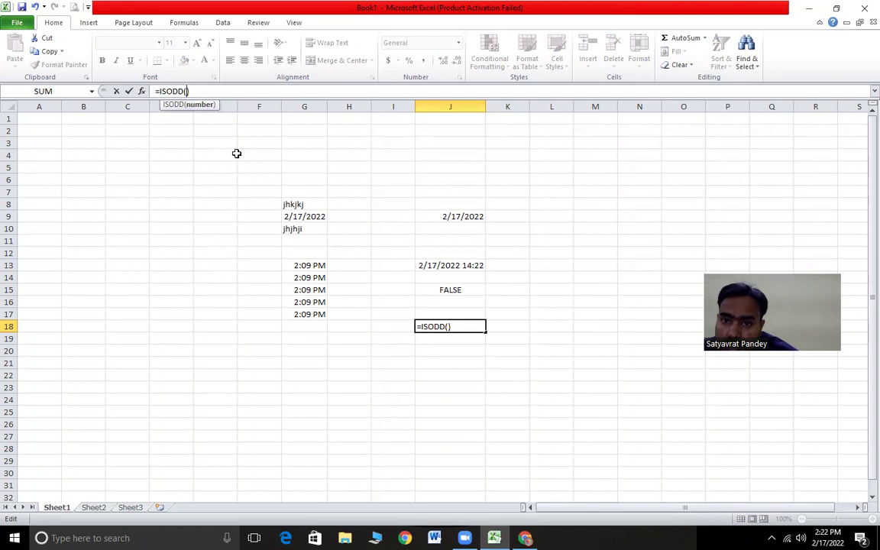
type("24")
key("Return")
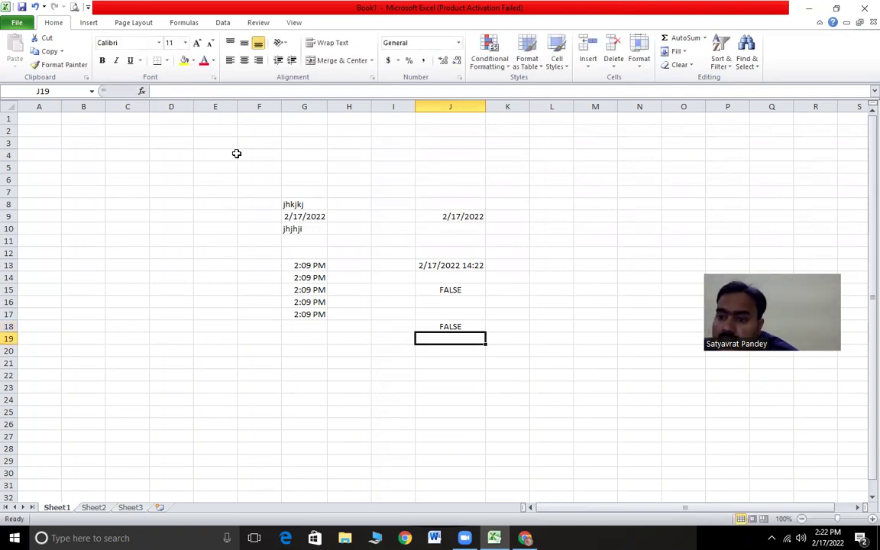
left_click(469, 326)
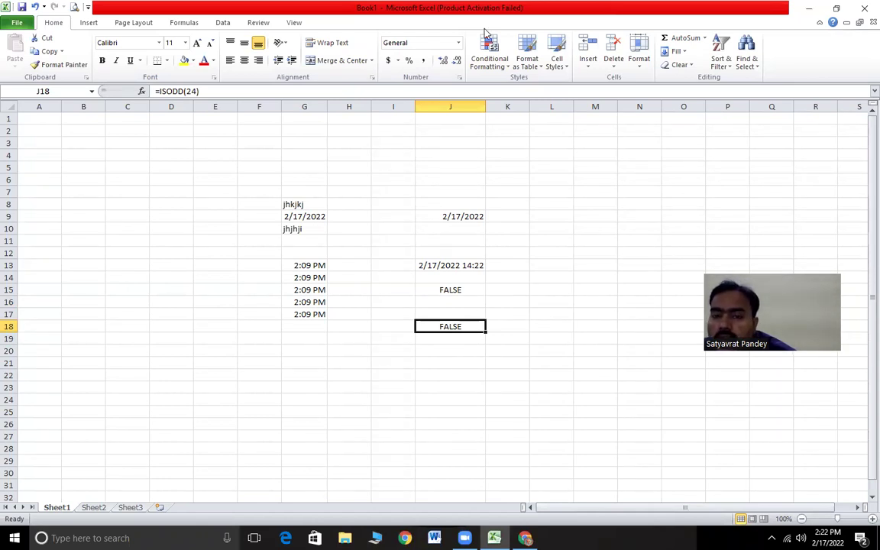
- Change the J18 formula to =ISODD(1), showing TRUE, and return to the quiz
left_click(197, 91)
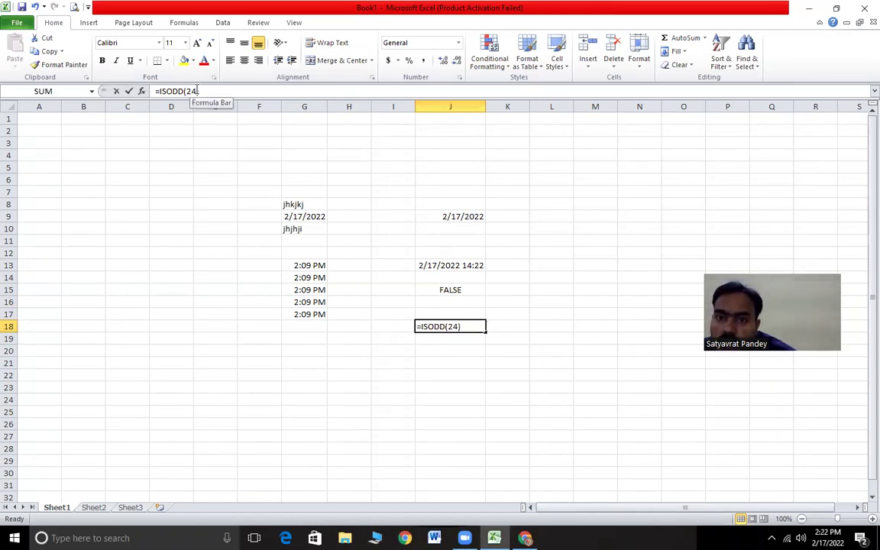
key("BackSpace")
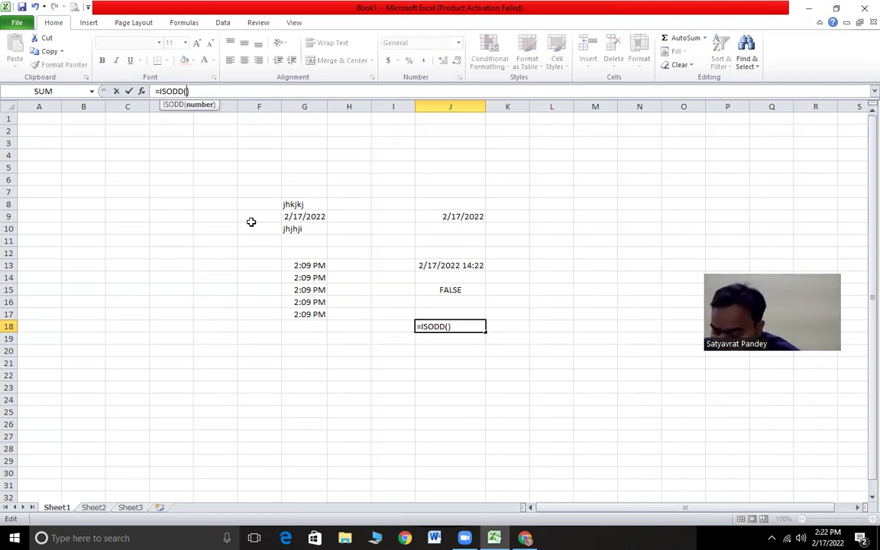
key("Return")
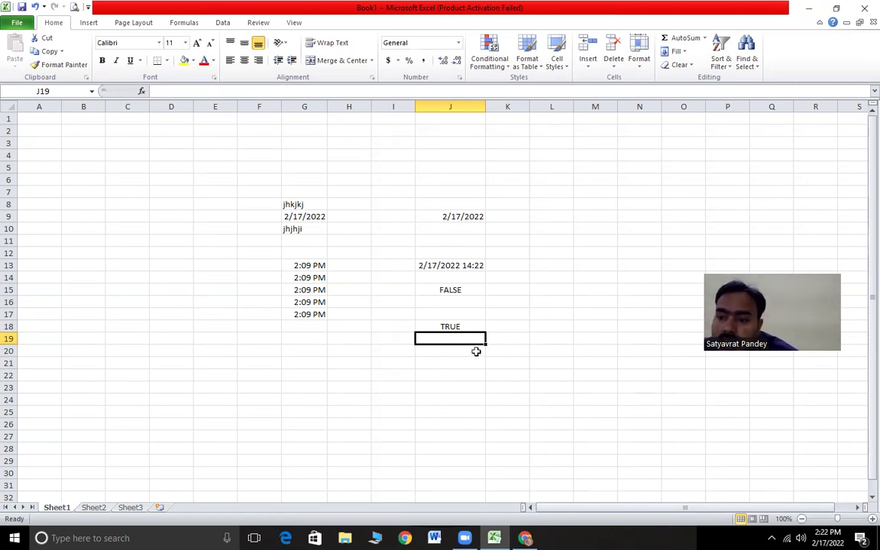
left_click(472, 324)
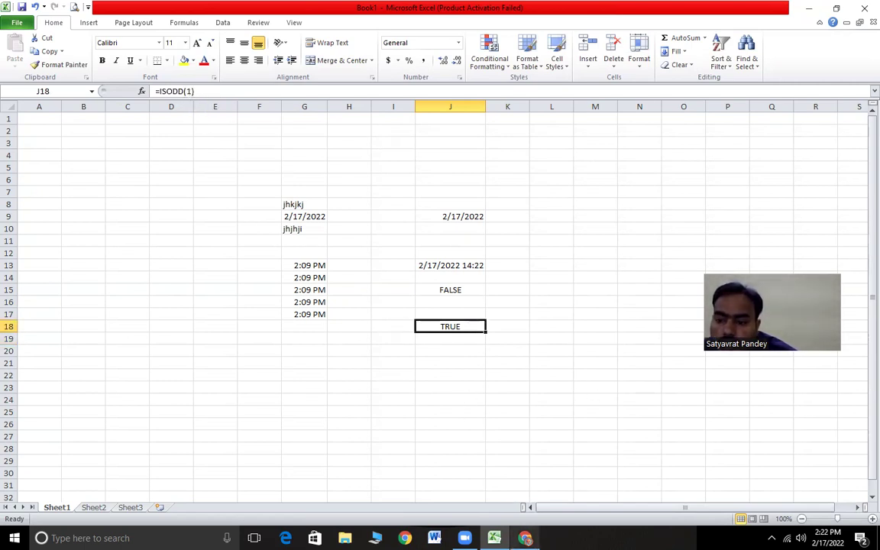
left_click(524, 538)
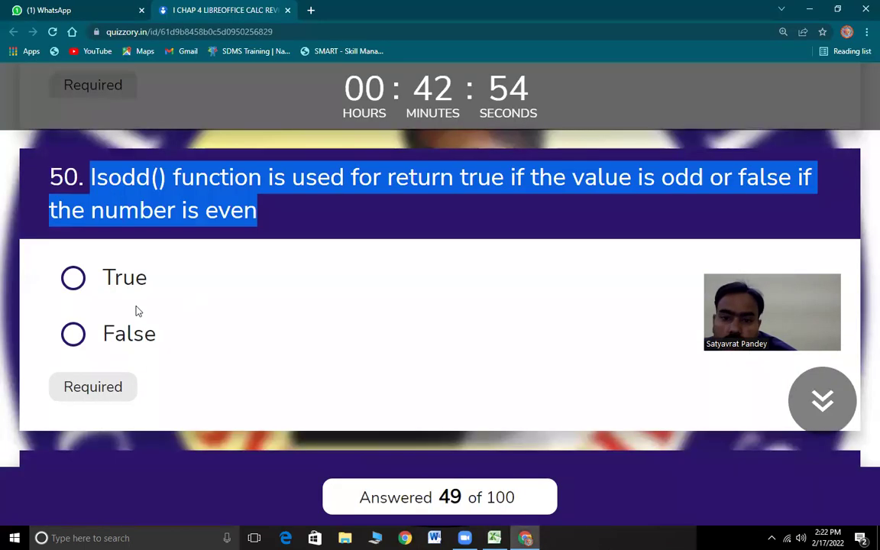
- Answer question 50 and question 51 on AND True, then bring question 52 into view
left_click(65, 284)
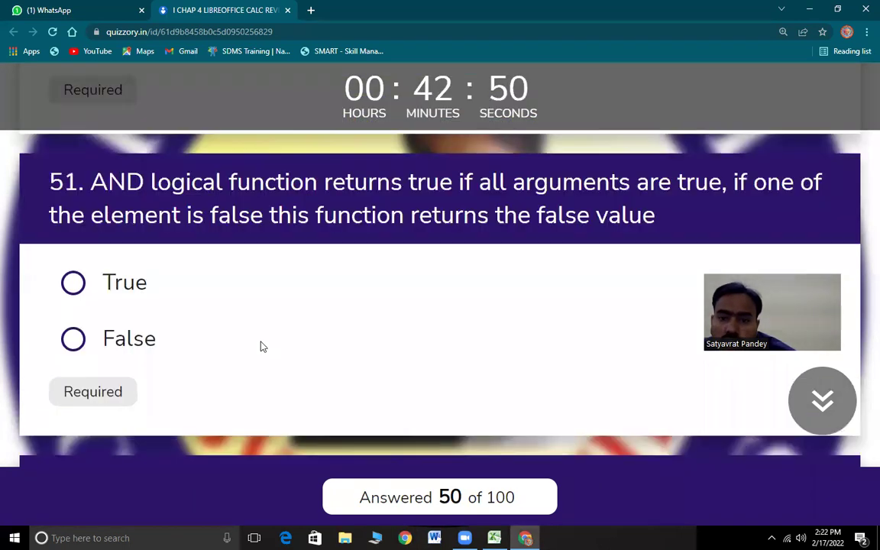
left_click_drag(108, 174, 680, 219)
left_click(74, 275)
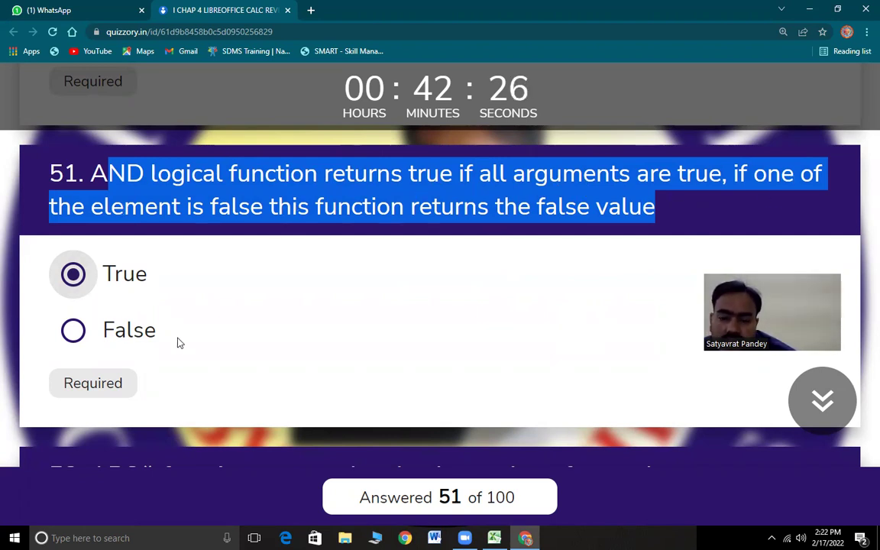
scroll(177, 343, "down", 5)
left_click_drag(90, 230, 678, 233)
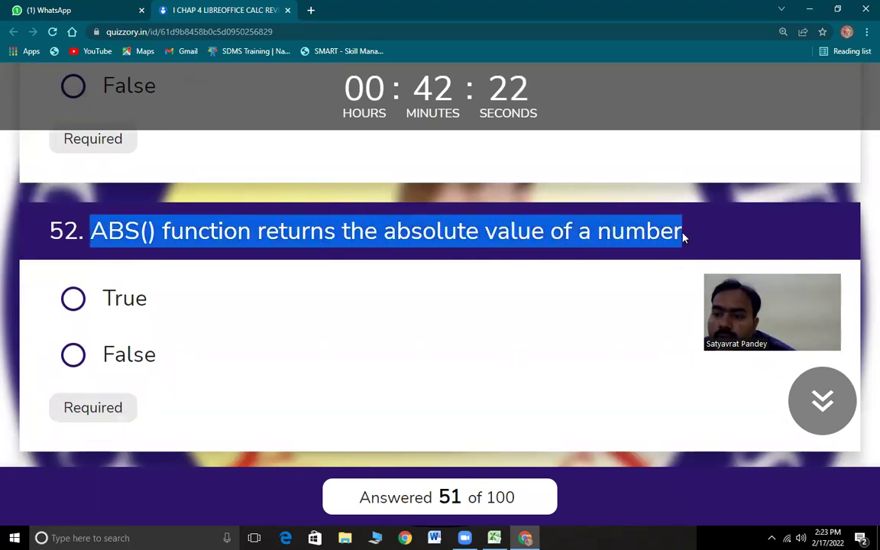
key("alt+Tab")
- Enter =ABS(24) in J21, which displays 24, and return to the quiz
left_click(441, 361)
type("=a")
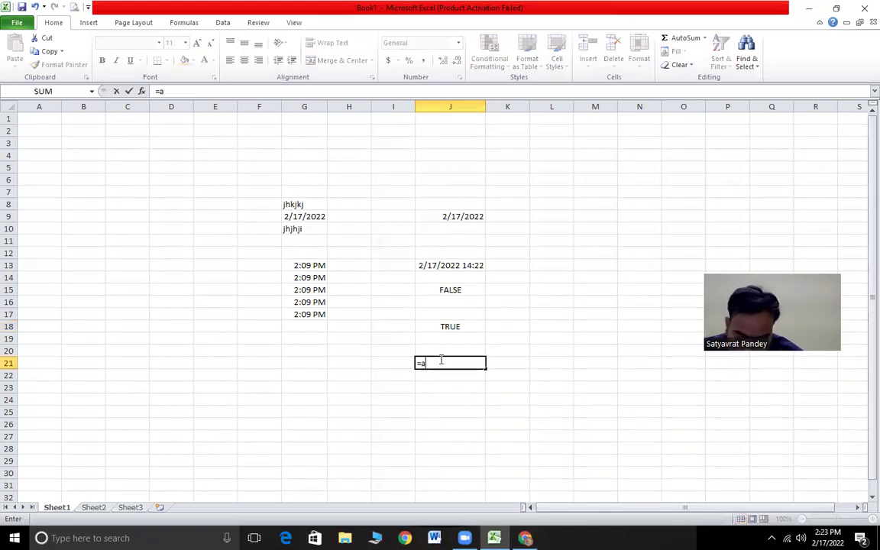
type("bs(24")
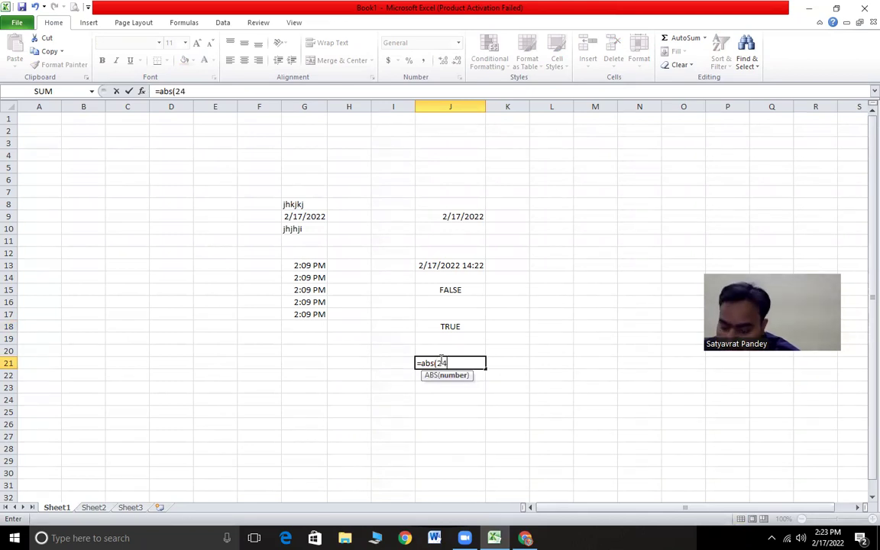
type(")")
key("Return")
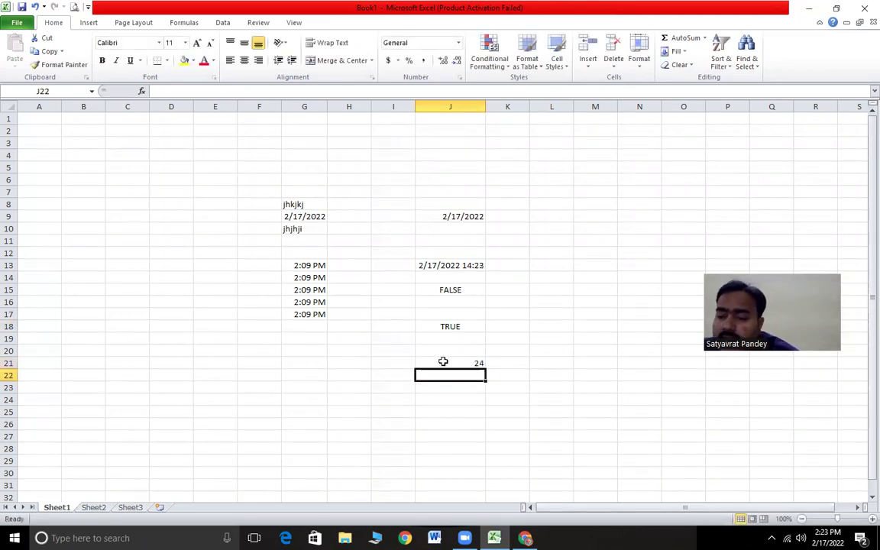
left_click(452, 365)
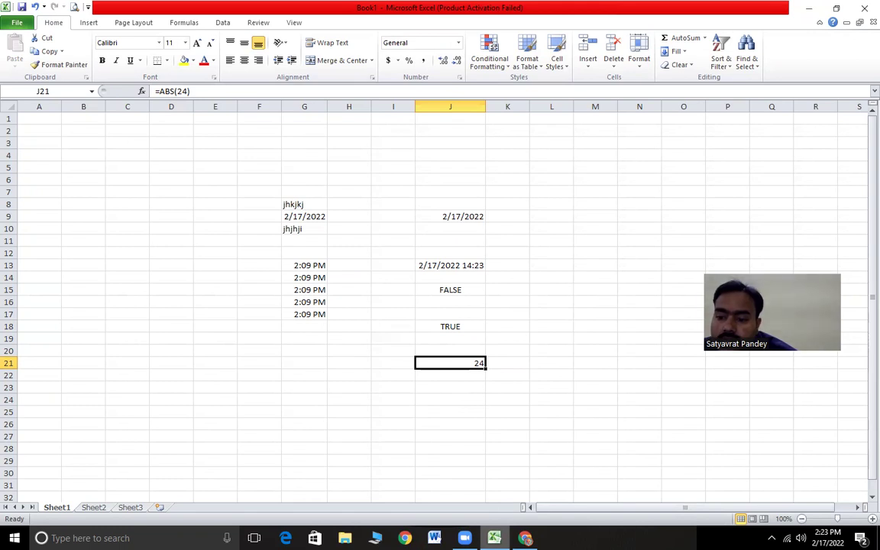
key("alt+Tab")
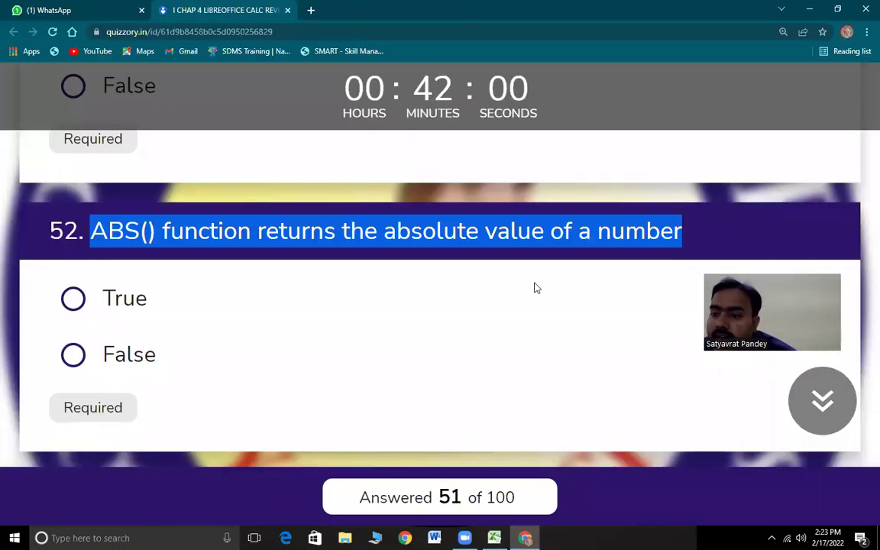
- Answer question 52 on ABS() and question 53 on Ceiling() True
left_click(76, 295)
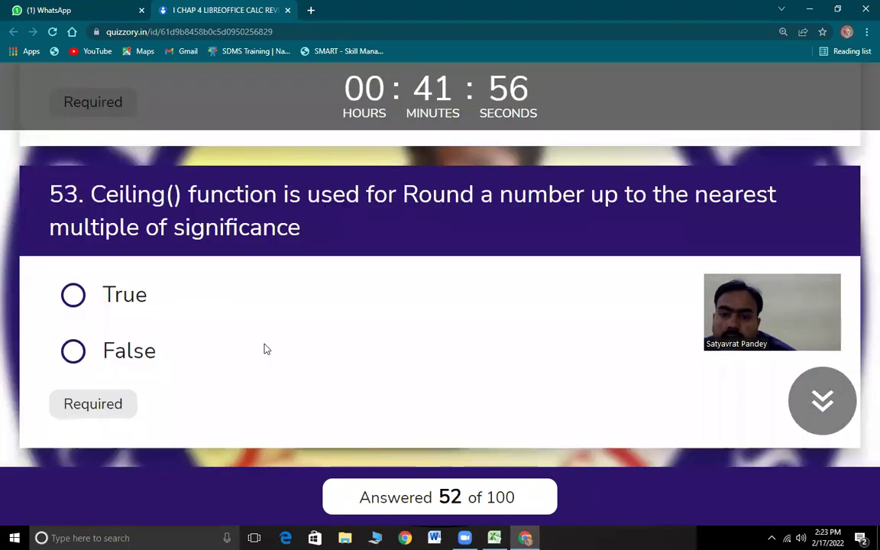
left_click_drag(93, 192, 625, 202)
left_click_drag(701, 200, 316, 230)
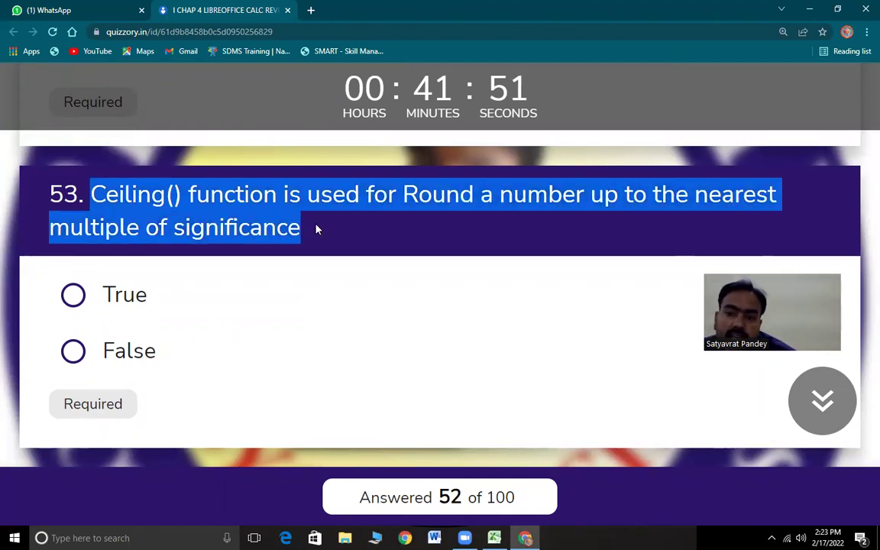
left_click(74, 295)
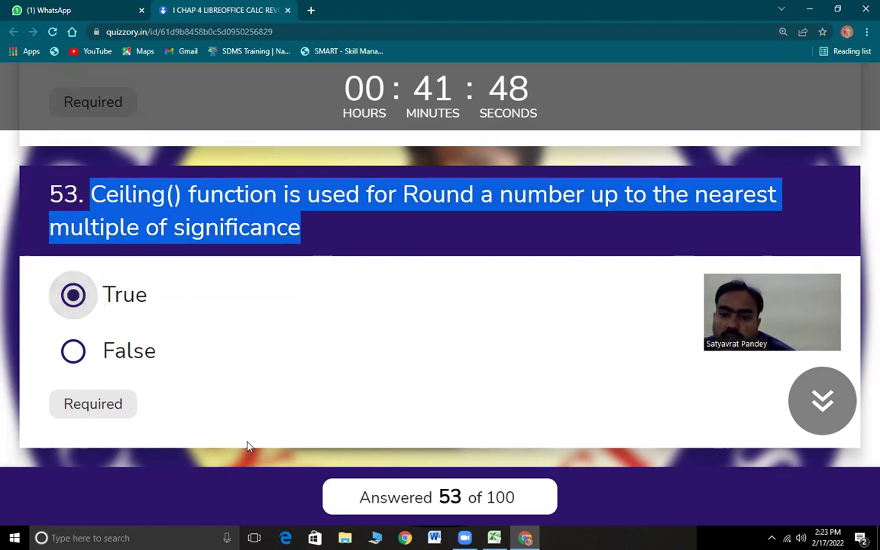
key("alt+Tab")
left_click(520, 363)
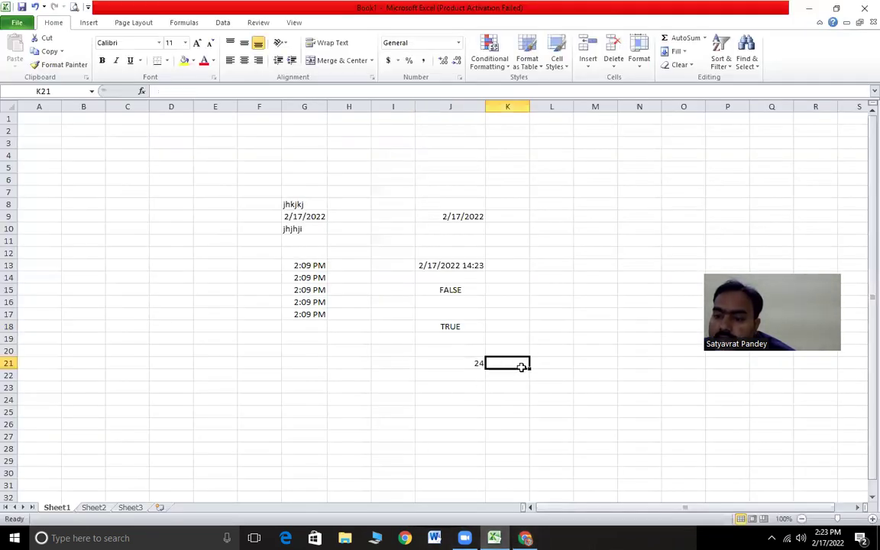
- Enter =CEILING(140,4.2) in K21, giving 142.8, and return to question 53's definition
type("=ce")
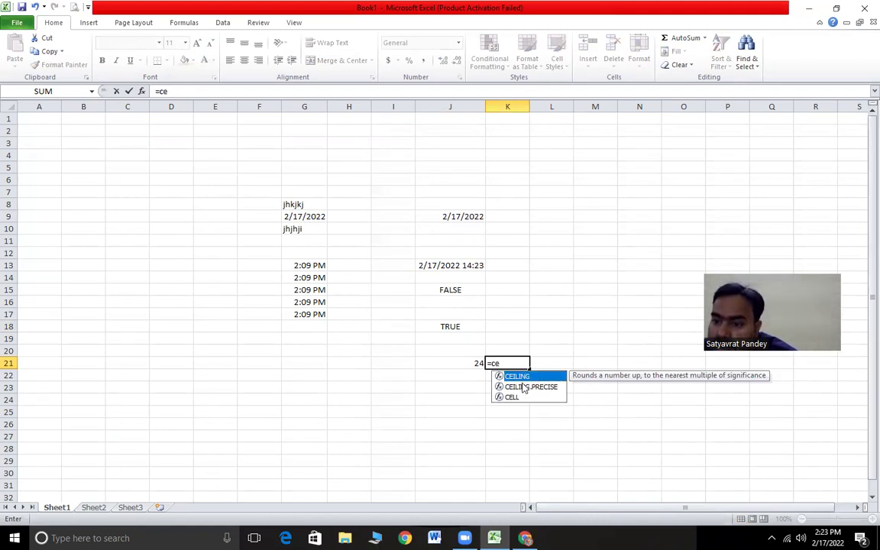
left_click(510, 364)
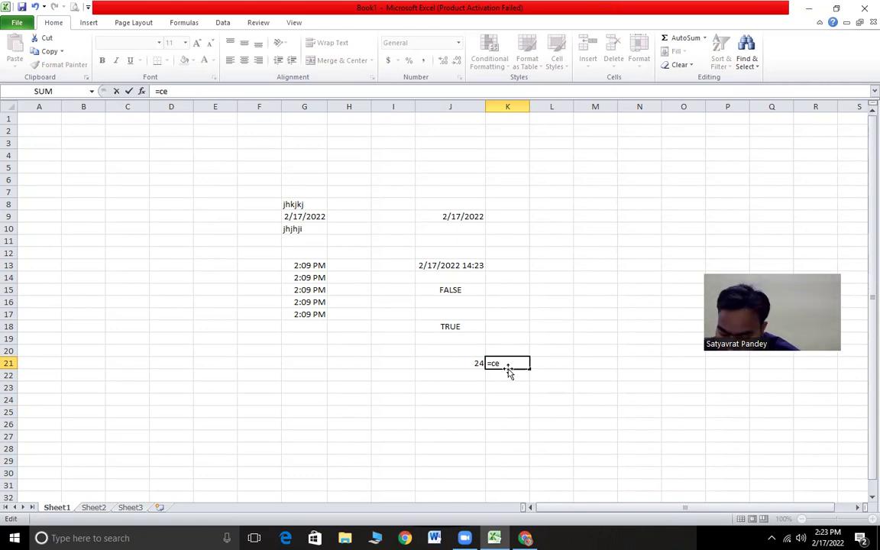
type("iling")
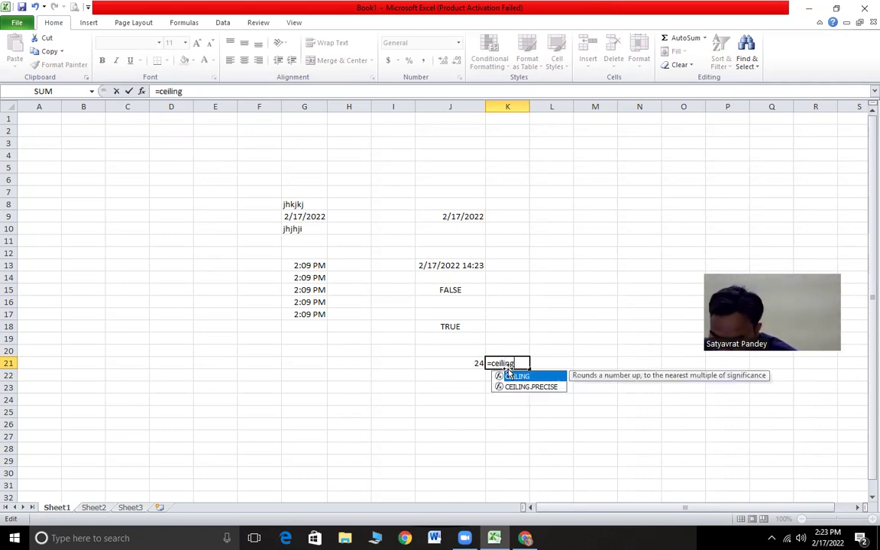
type("(")
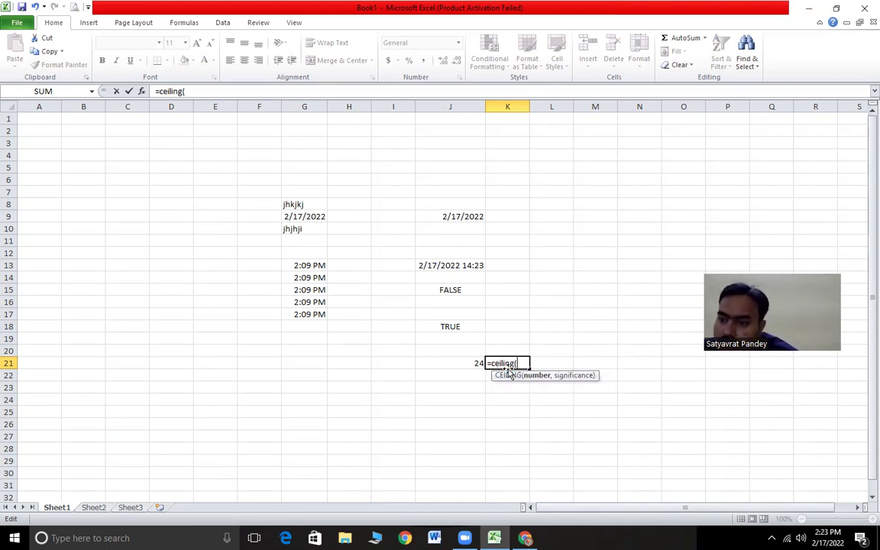
type("140")
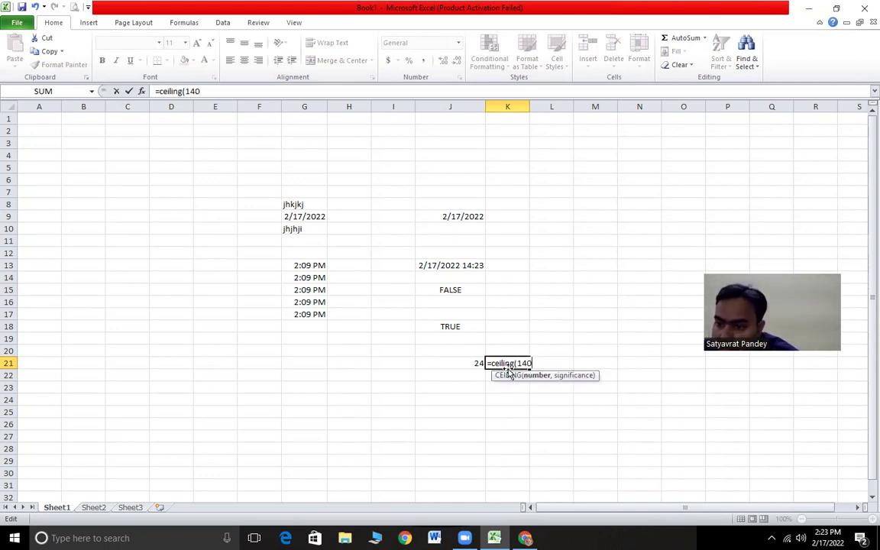
type(",4.2")
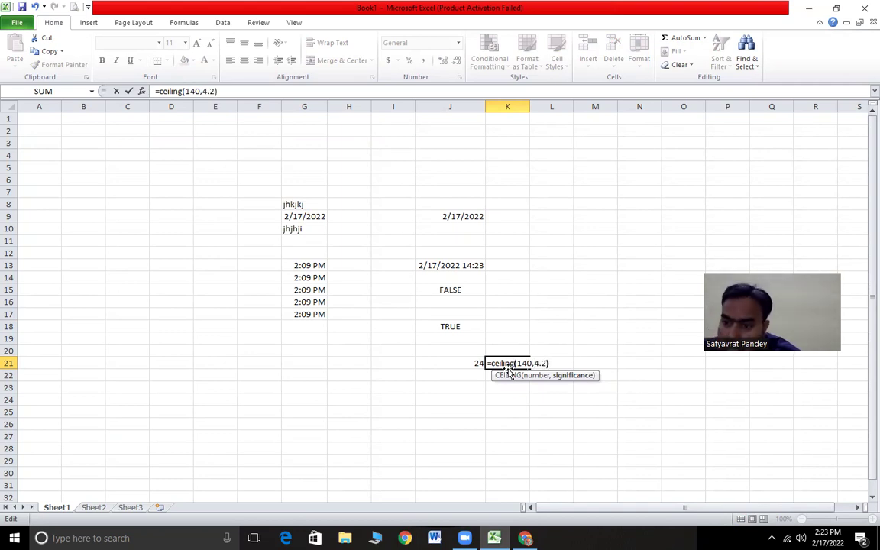
key("Return")
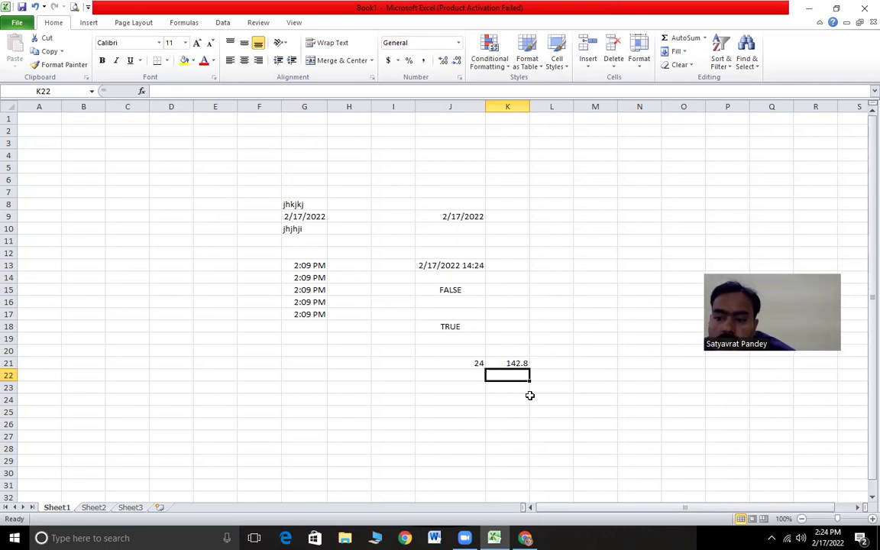
left_click(515, 364)
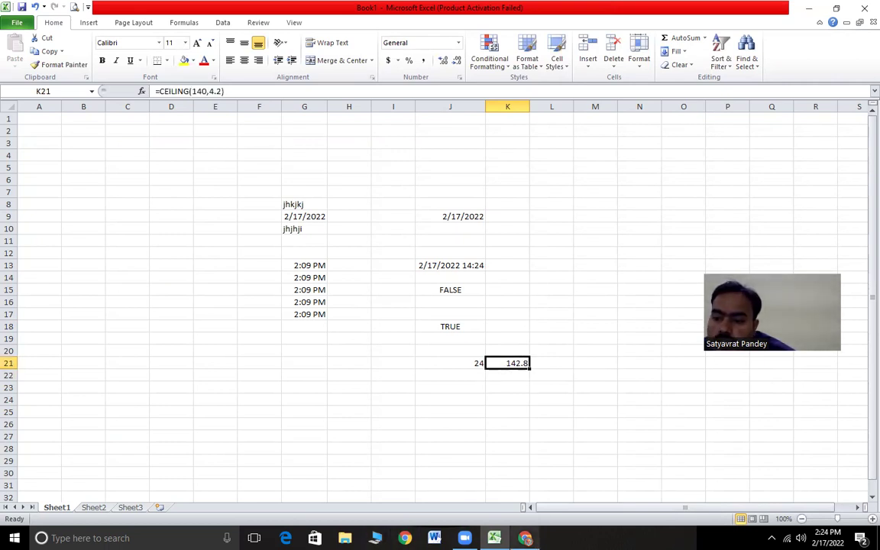
key("alt+Tab")
left_click_drag(419, 194, 330, 243)
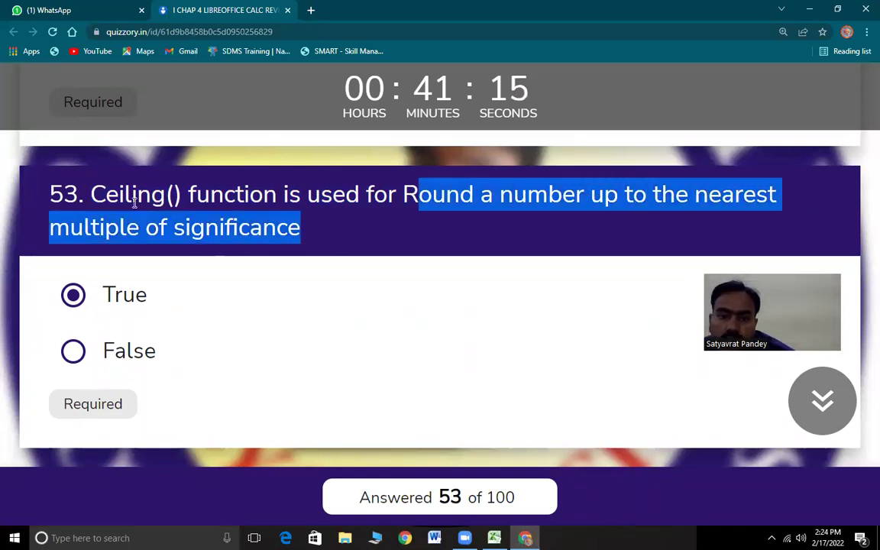
- Highlight question 54 on Floor() and answer it True
scroll(241, 358, "down", 4)
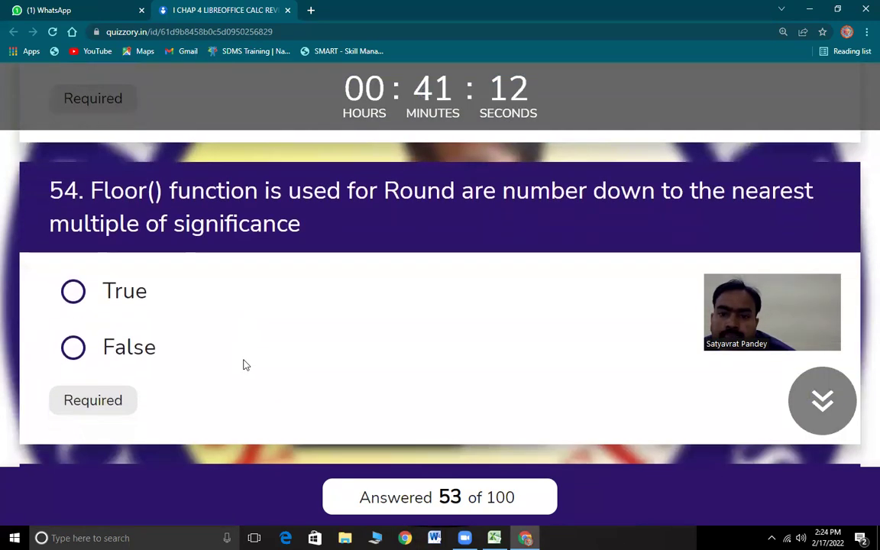
left_click_drag(86, 189, 482, 204)
left_click_drag(646, 202, 417, 255)
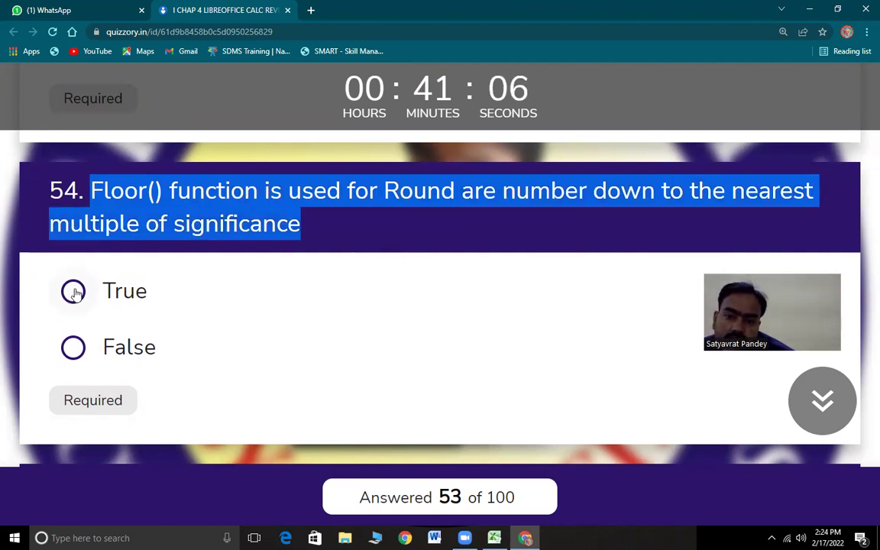
left_click(138, 307)
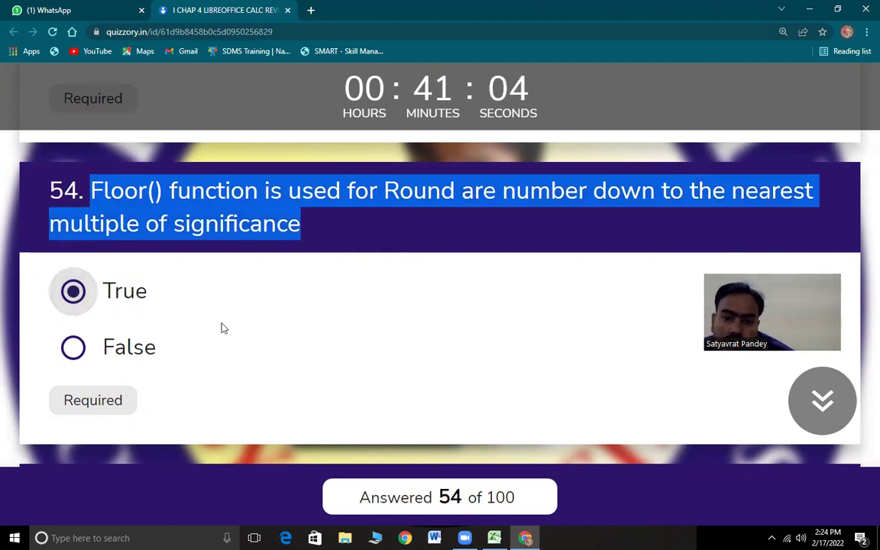
key("alt+Tab")
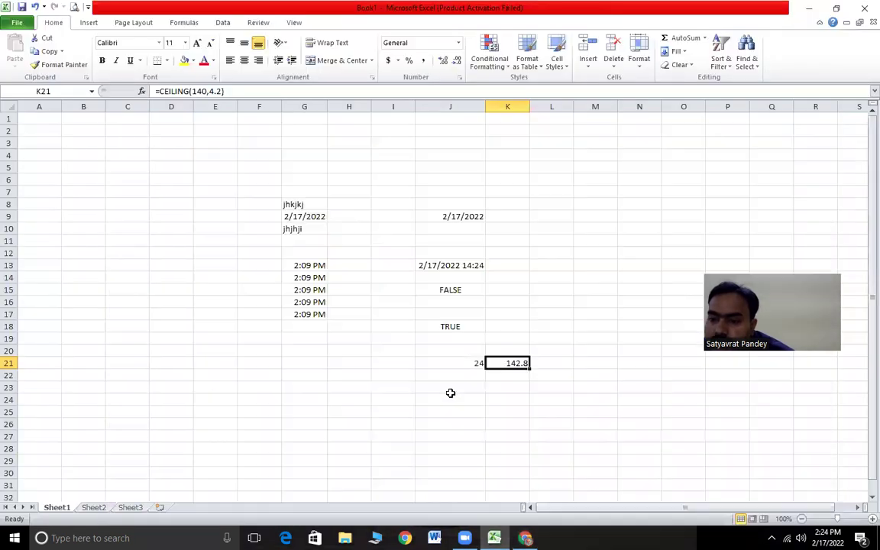
- Enter =FLOOR(121,100) in J23, returning 100, and return to the quiz
left_click(450, 391)
type("=f")
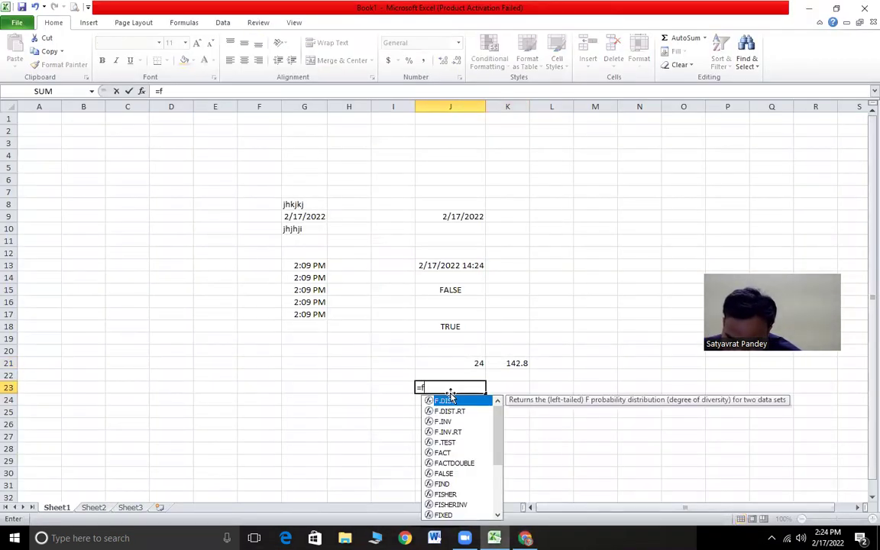
type("loor")
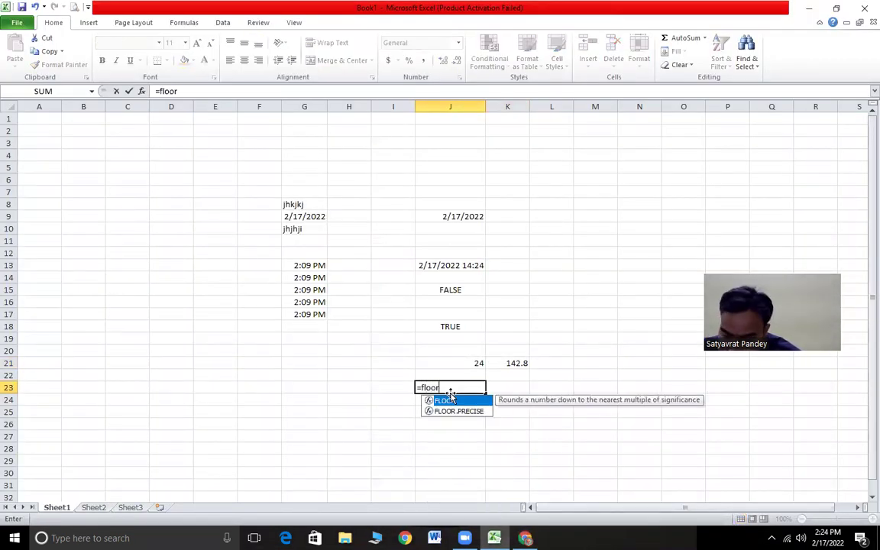
type("(")
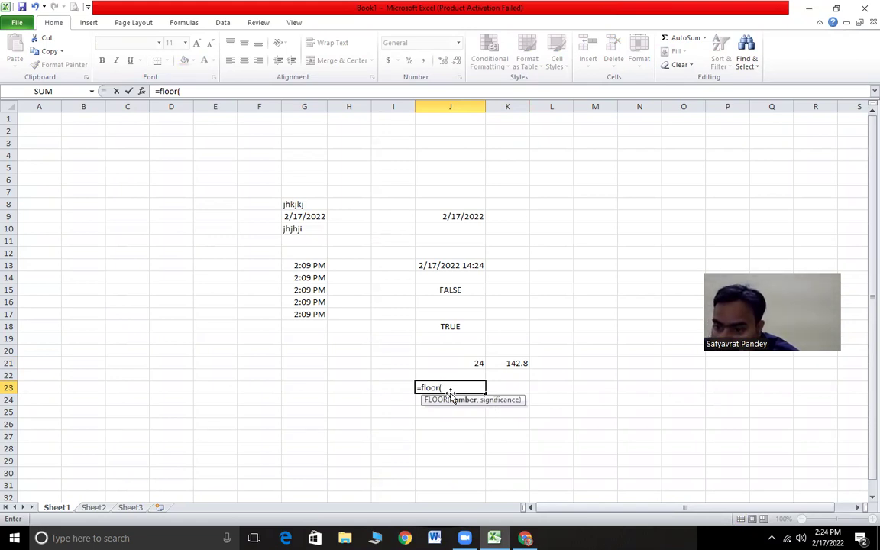
type("121,100")
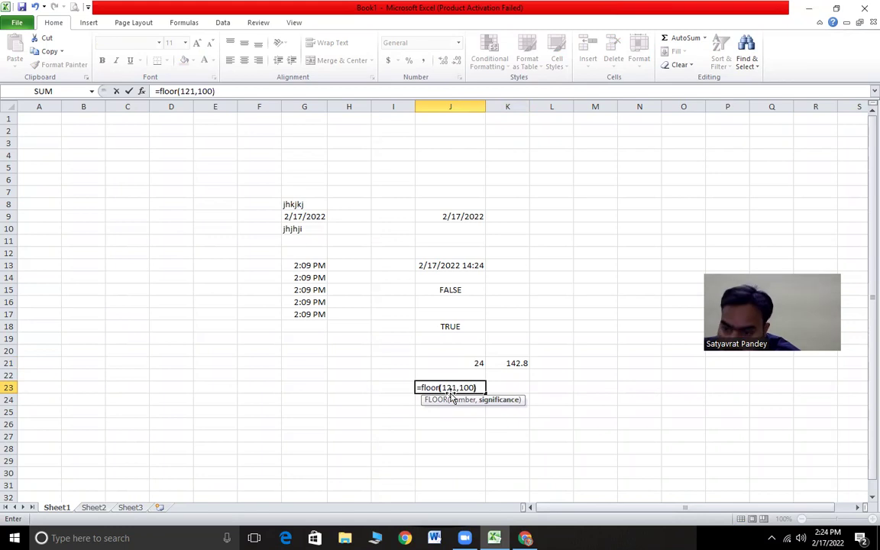
key("Return")
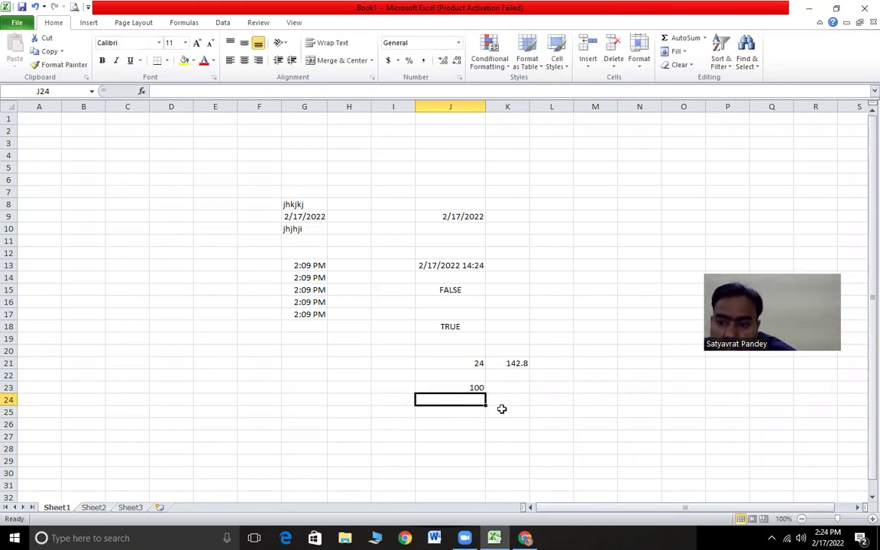
left_click(474, 389)
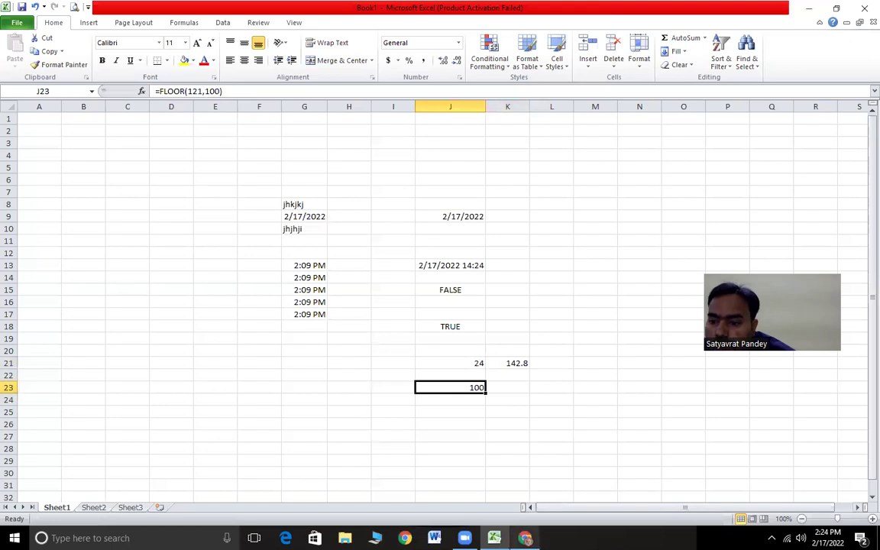
left_click(525, 538)
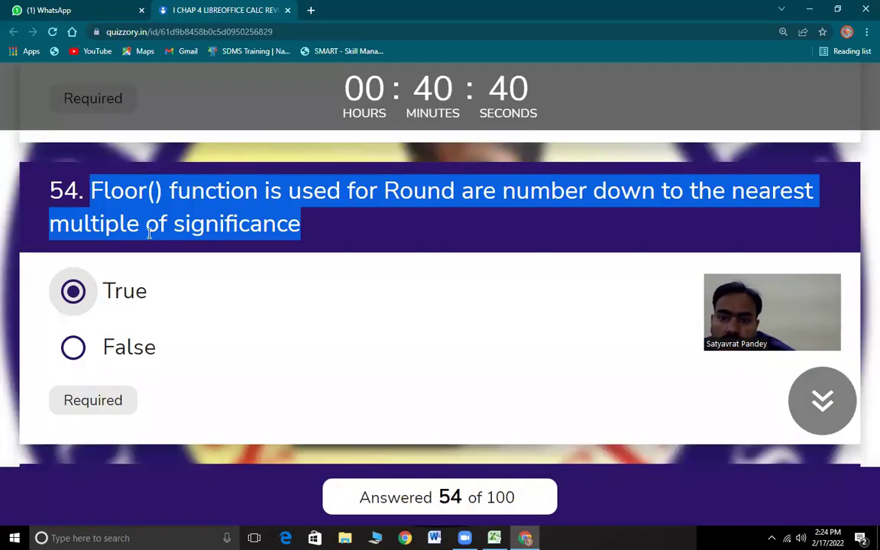
- Show question 55 on =mod(22;3), highlighting its text and formula, then return to Excel's cell F20
scroll(272, 380, "down", 4)
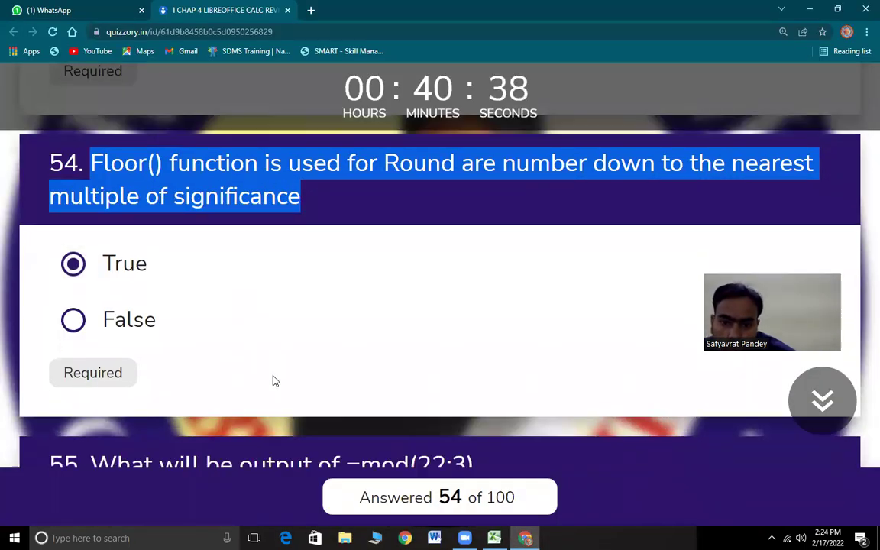
left_click_drag(92, 190, 481, 214)
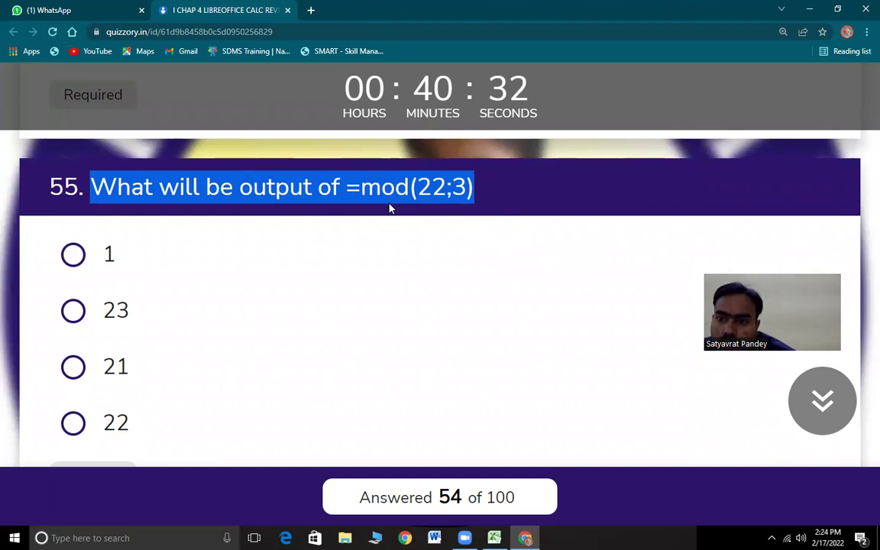
left_click(360, 193)
left_click_drag(349, 190, 475, 191)
left_click(474, 194)
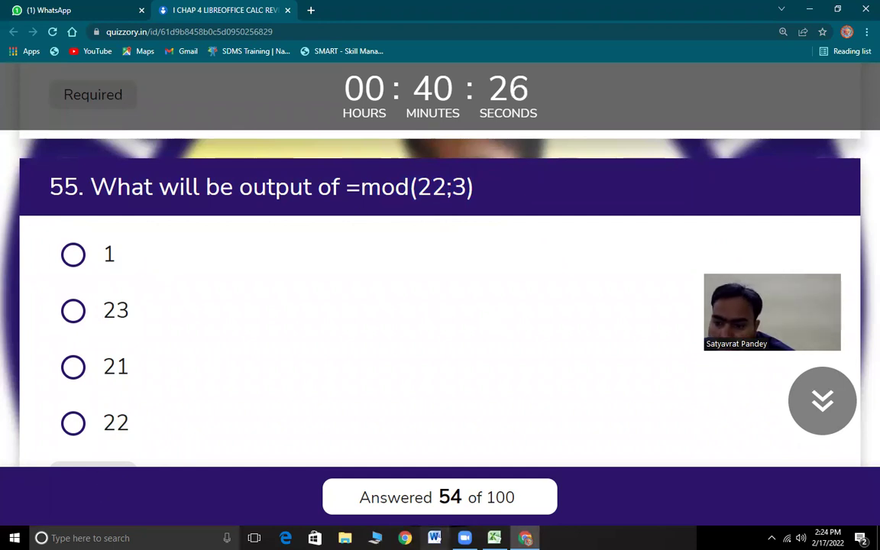
key("alt+Tab")
left_click(259, 350)
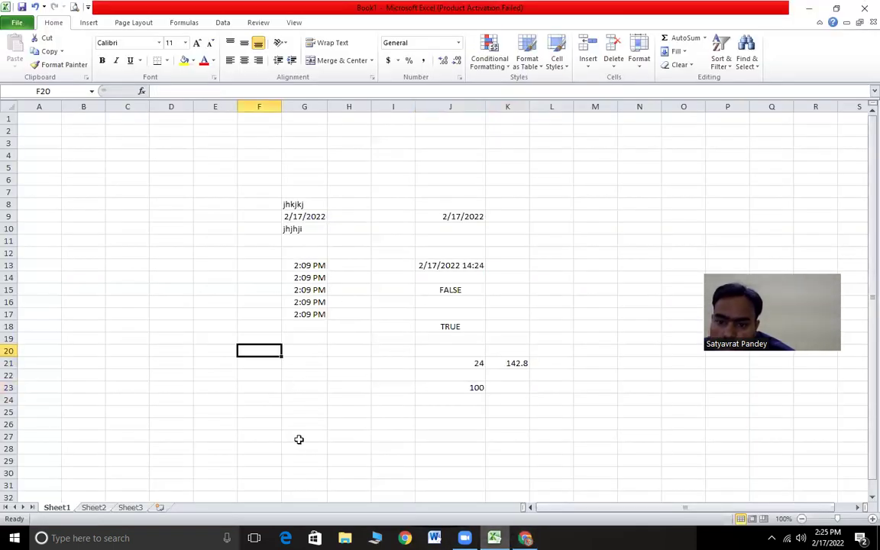
- Enter =mod(22;3) in F20 and dismiss the formula error it raises
type("=mod")
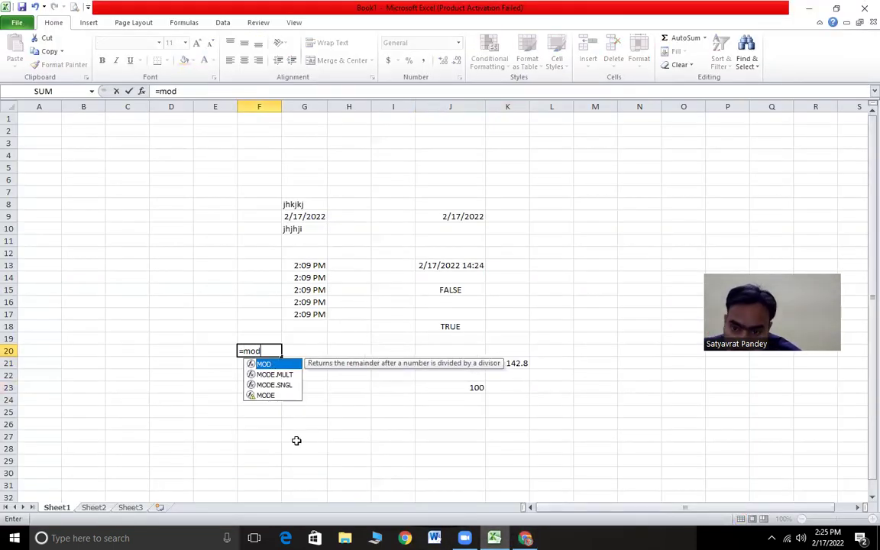
type("(")
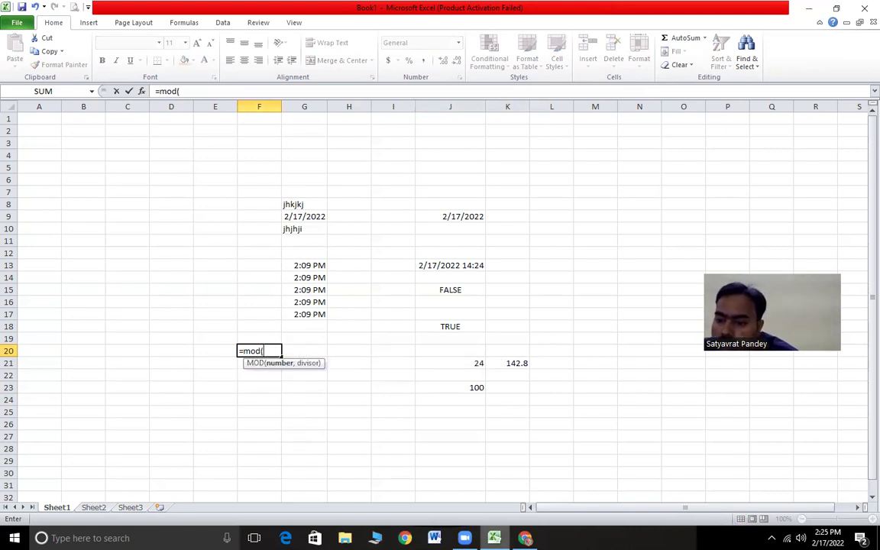
key("alt+Tab")
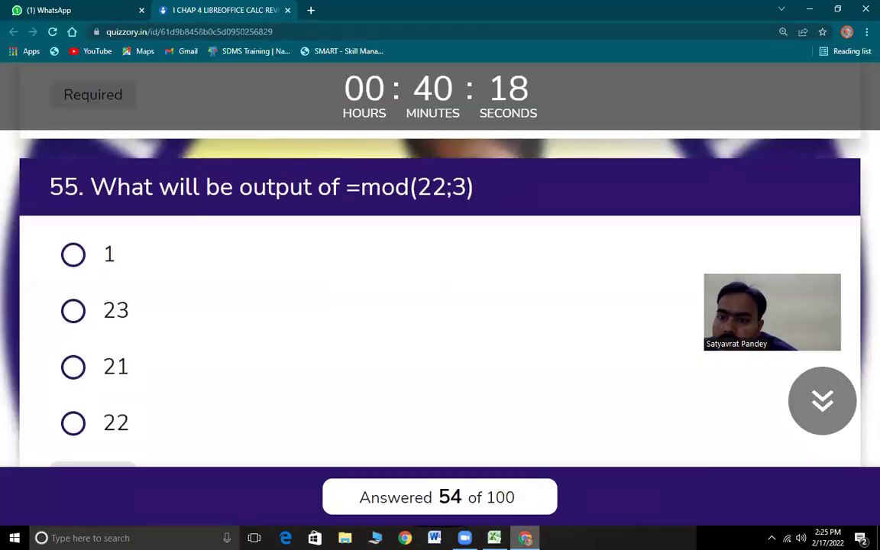
key("alt+Tab")
type("22")
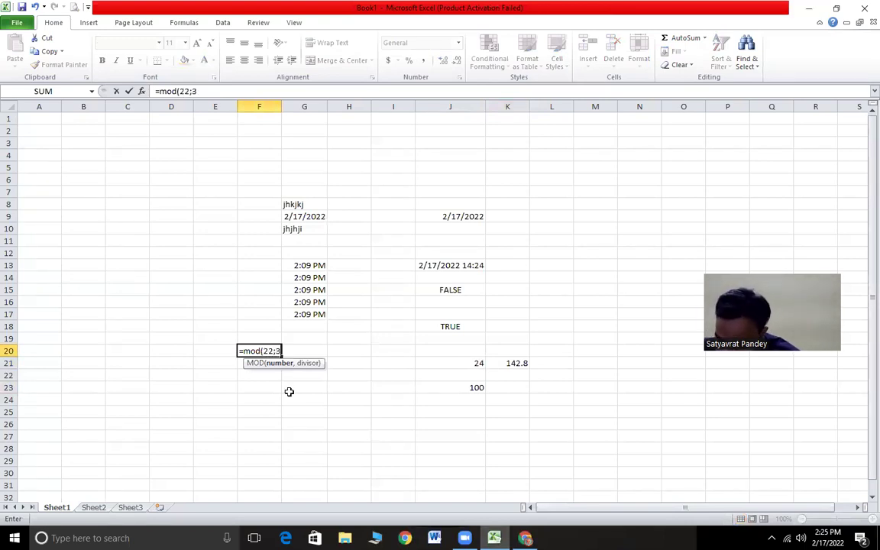
key("Return")
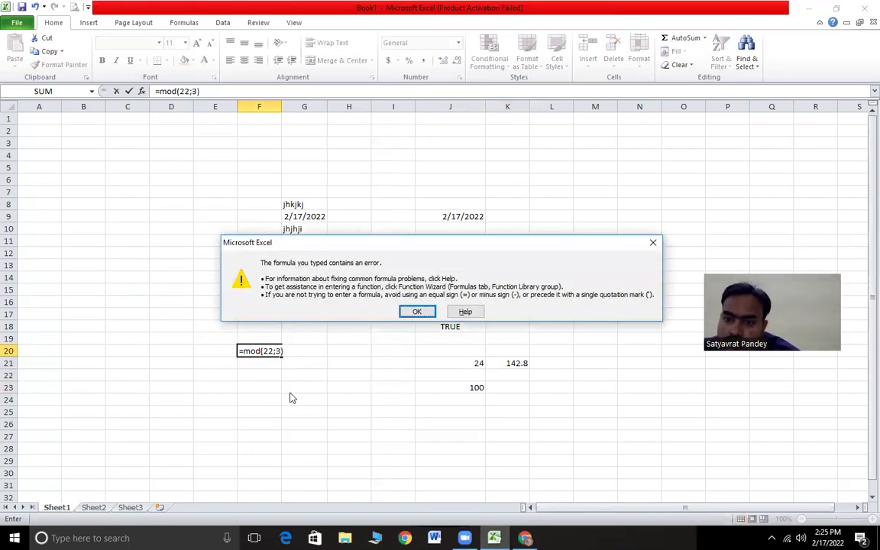
left_click(412, 313)
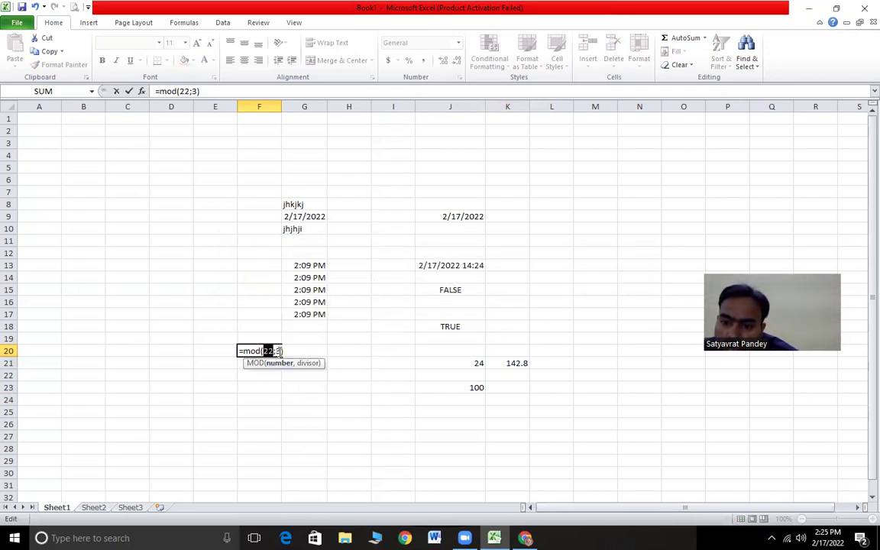
- Change the semicolon to a comma so F20 shows 1, then answer question 55 with 1
left_click(276, 351)
key("BackSpace")
type(",")
key("Return")
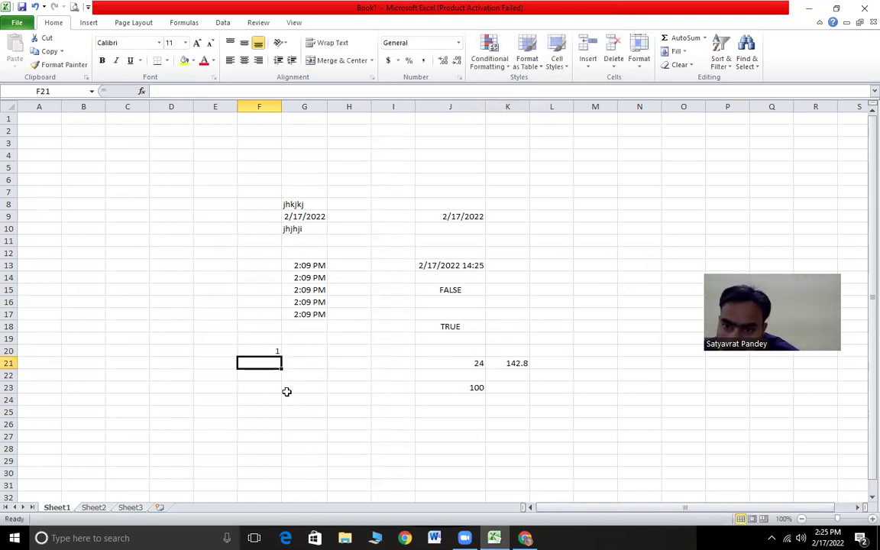
left_click(272, 351)
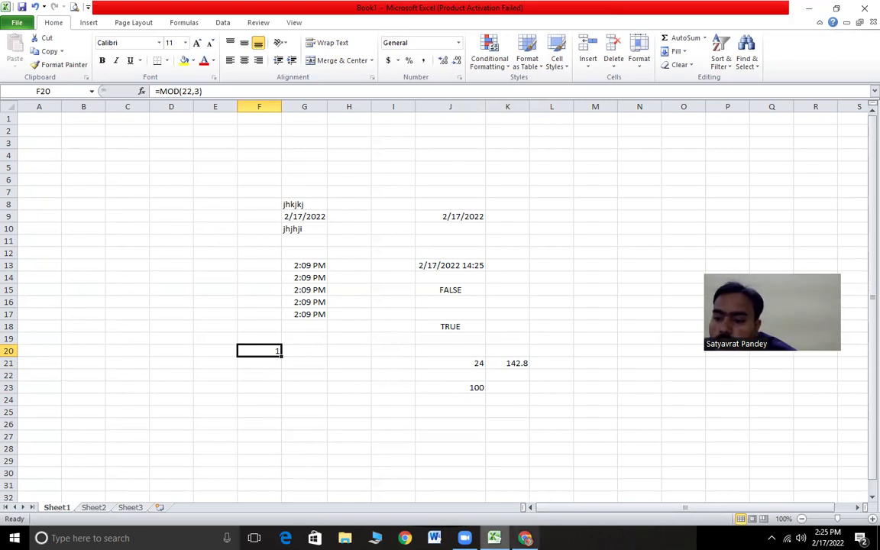
key("alt+Tab")
left_click(101, 259)
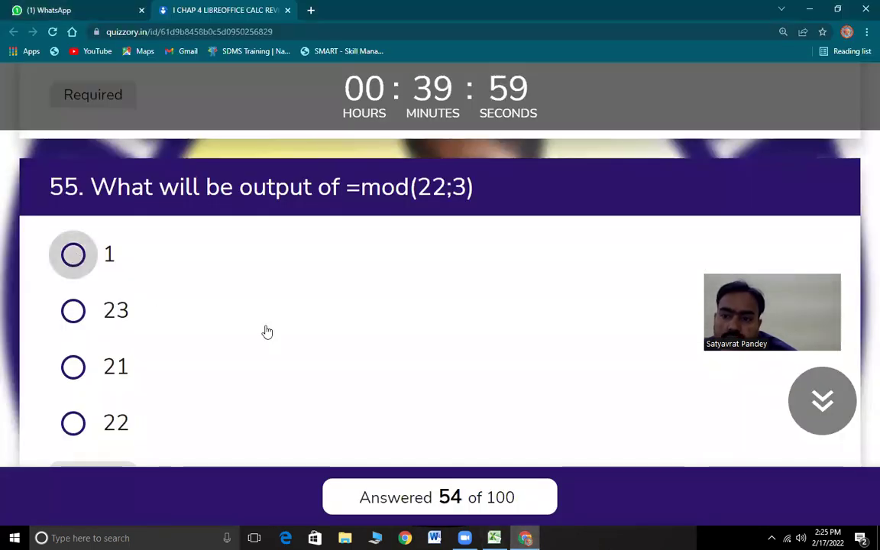
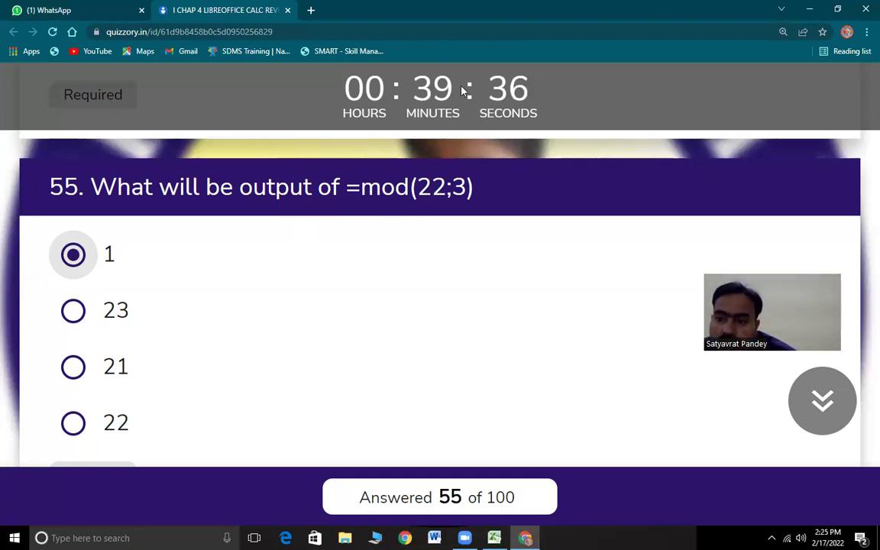
- Bring quiz question 56 on =round(2.348;2) into view, then switch to the Excel workbook
scroll(217, 336, "down", 3)
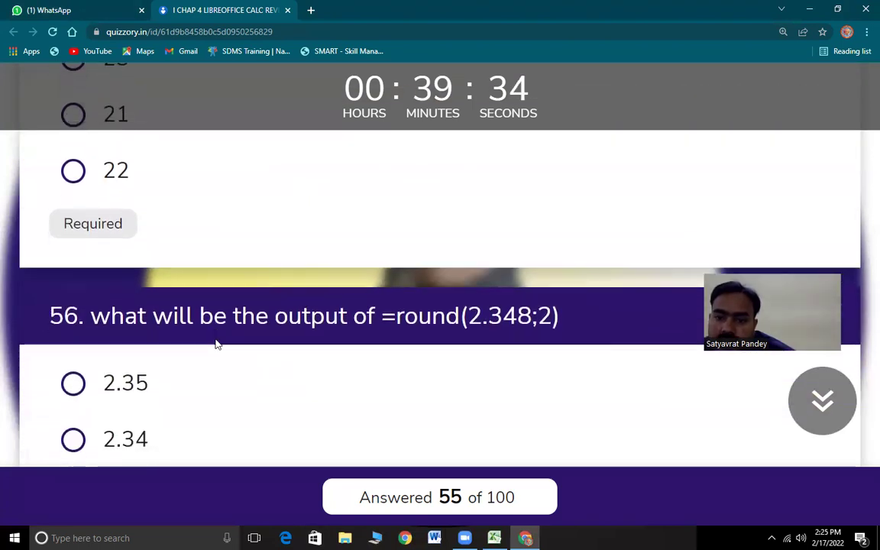
scroll(217, 344, "down", 2)
left_click_drag(111, 140, 550, 183)
scroll(526, 243, "up", 1)
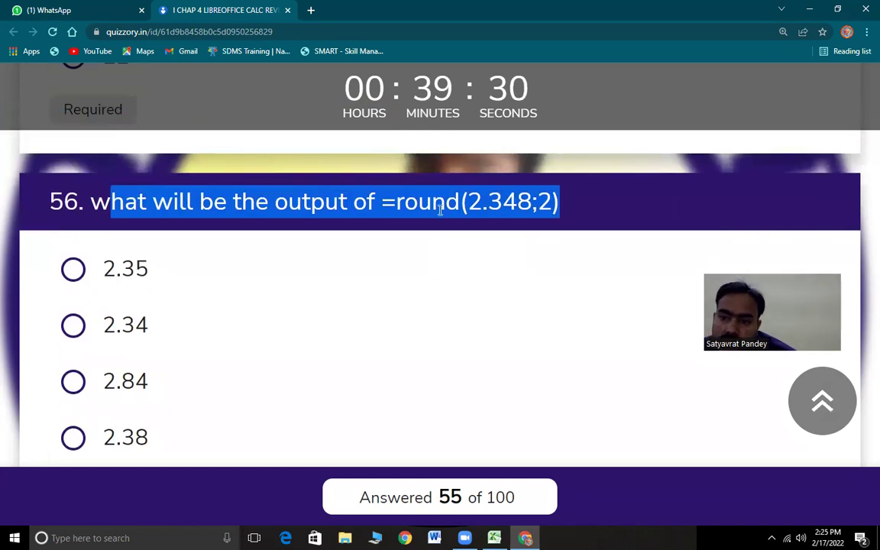
left_click(442, 211)
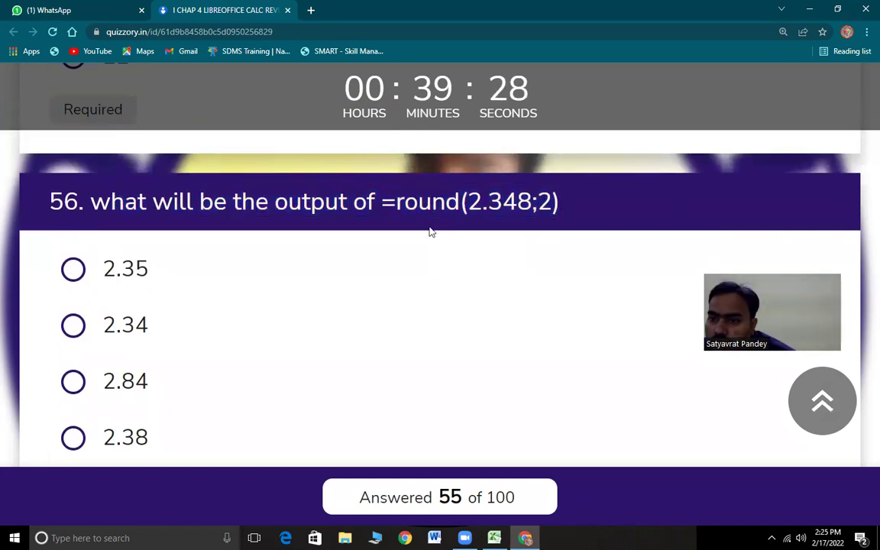
left_click(494, 538)
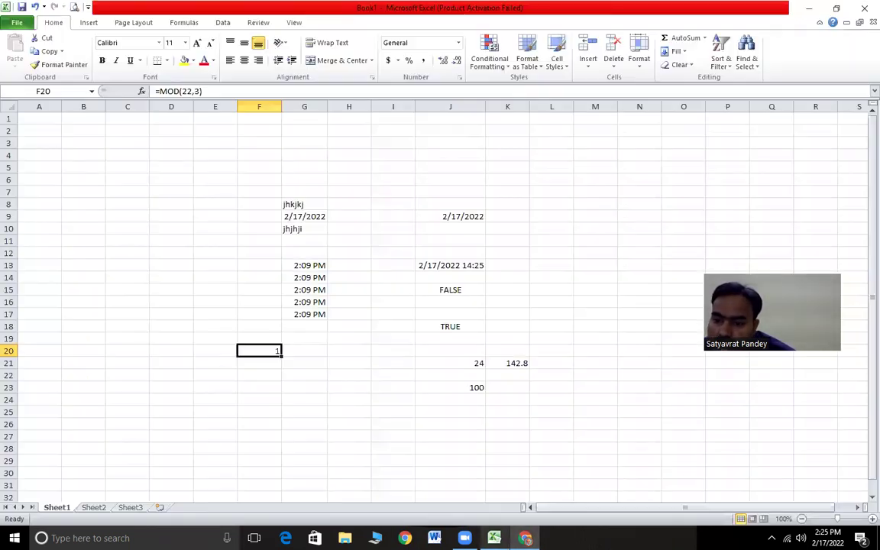
- Enter =ROUND(2.348,2) in cell F23 to test question 56
left_click(267, 391)
type("=")
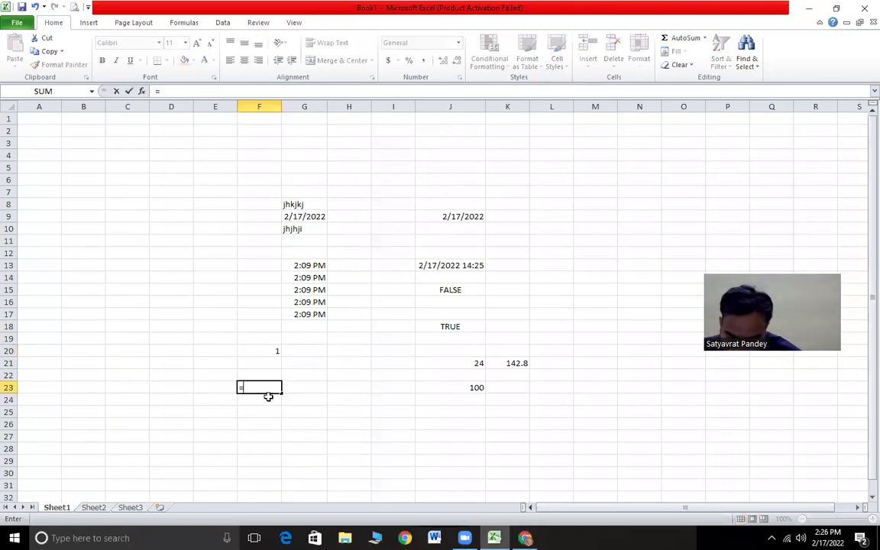
type("round")
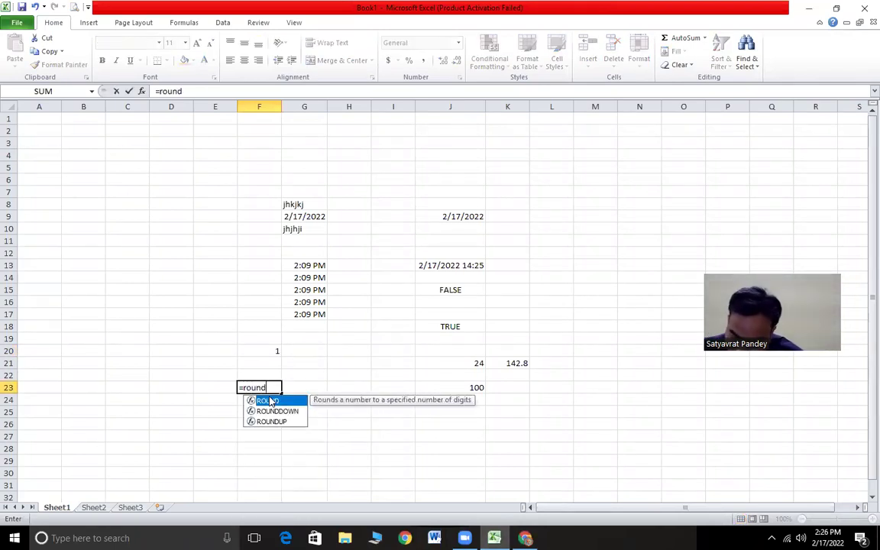
type("(")
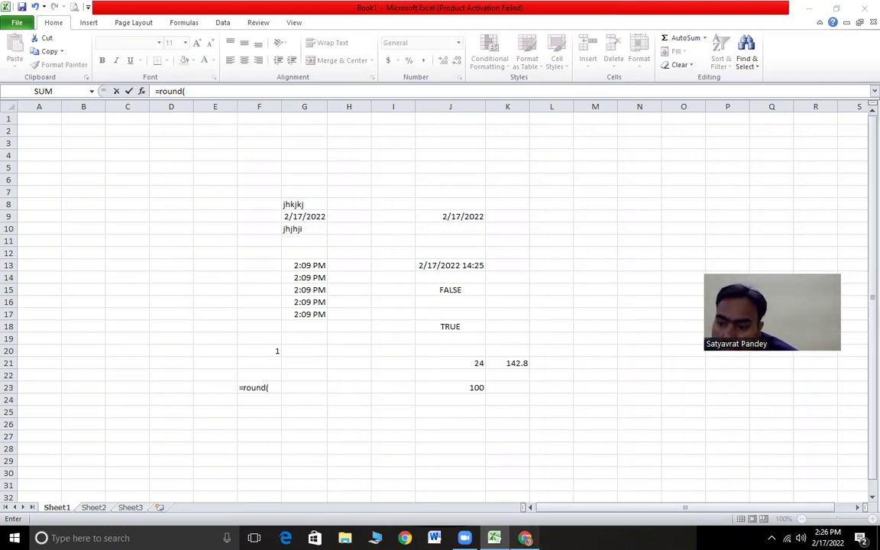
key("alt+Tab")
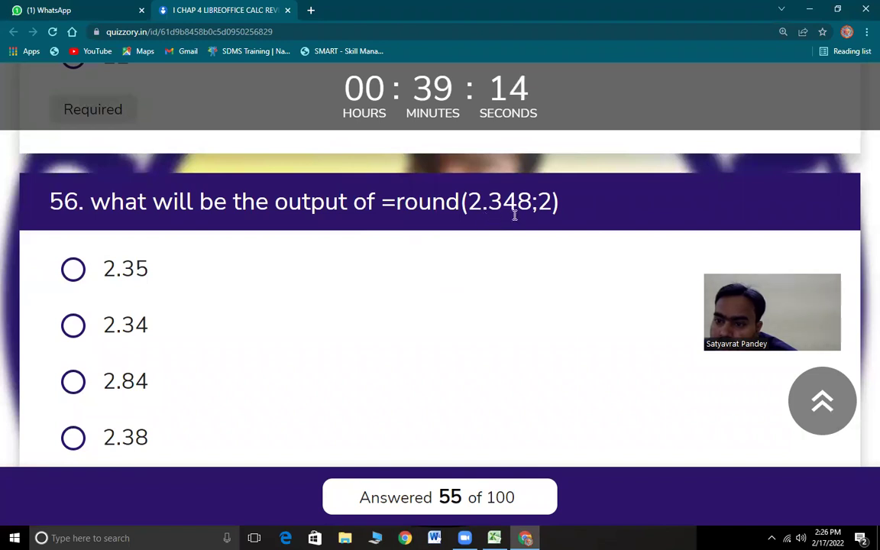
left_click(495, 537)
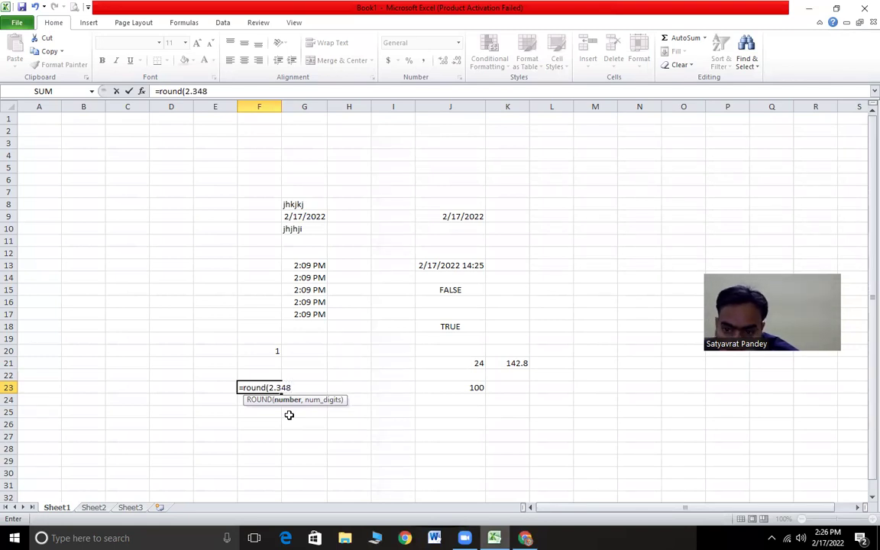
type("2.348,")
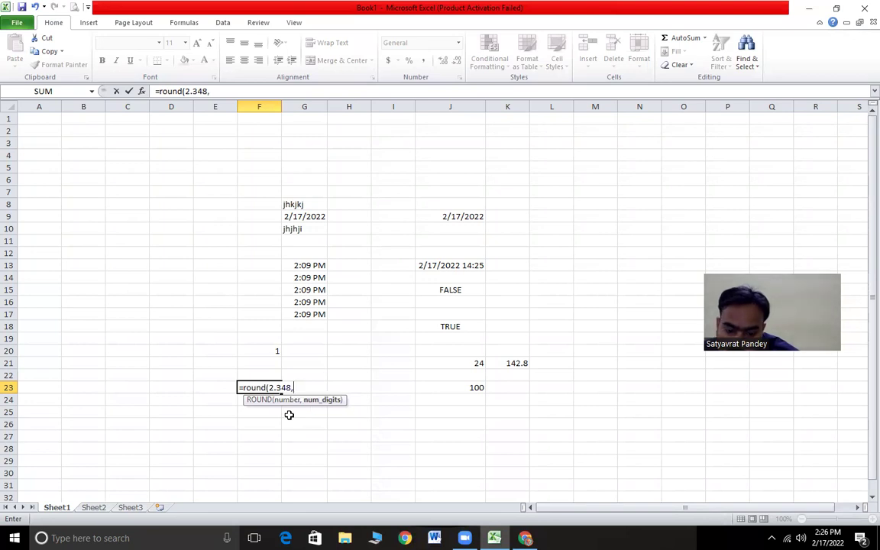
type("2)")
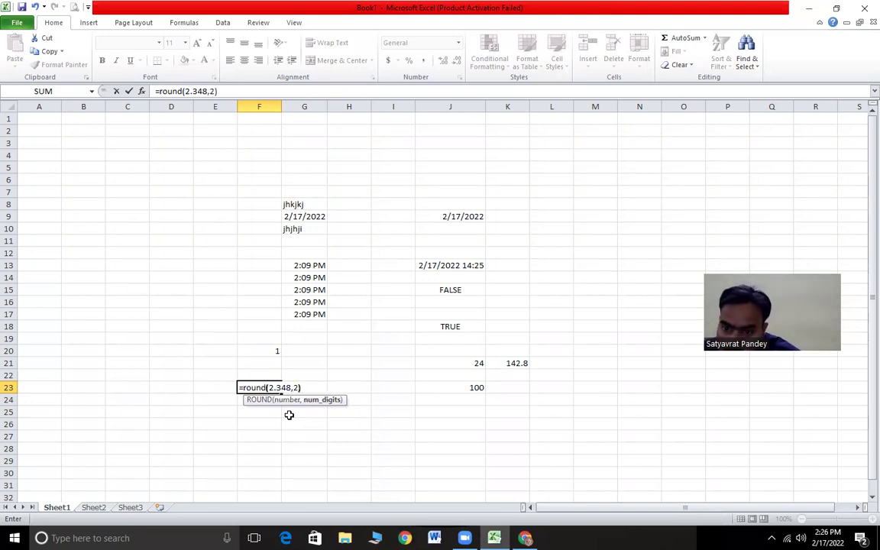
key("Return")
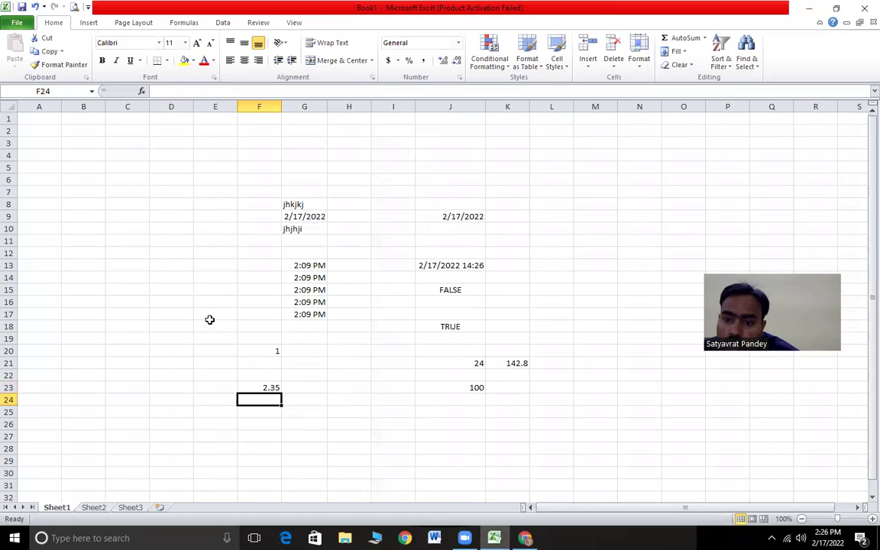
- Check that F23 shows 2.35 and answer quiz question 56 with 2.35
left_click(270, 388)
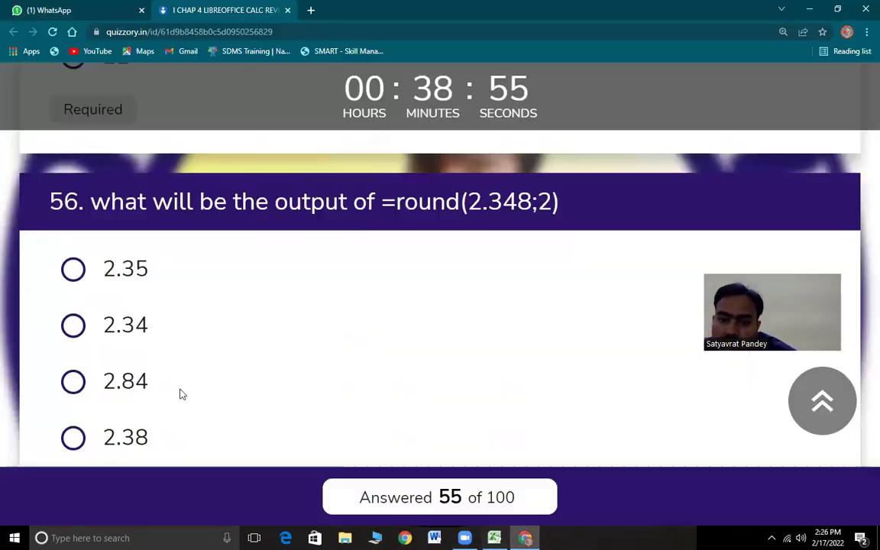
key("alt+Tab")
left_click(74, 271)
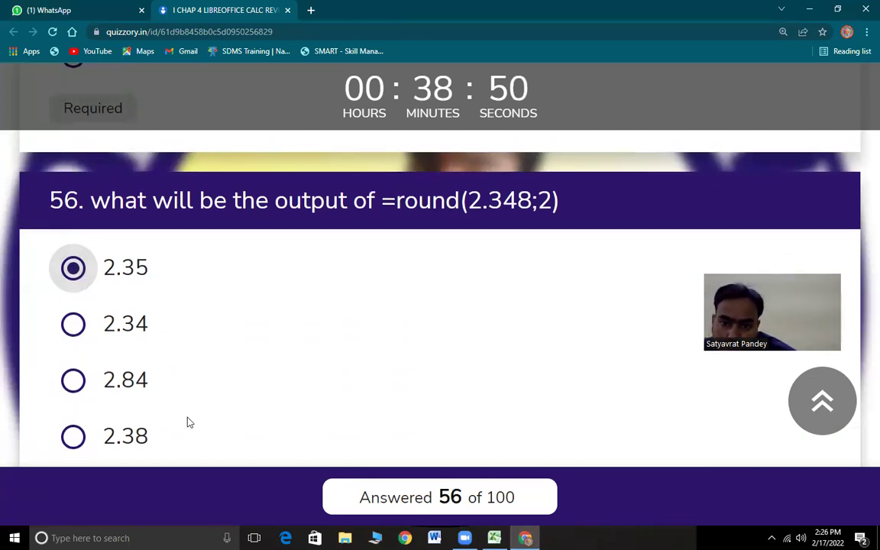
- Answer quiz question 57 with True
scroll(186, 421, "down", 5)
left_click_drag(90, 218, 562, 243)
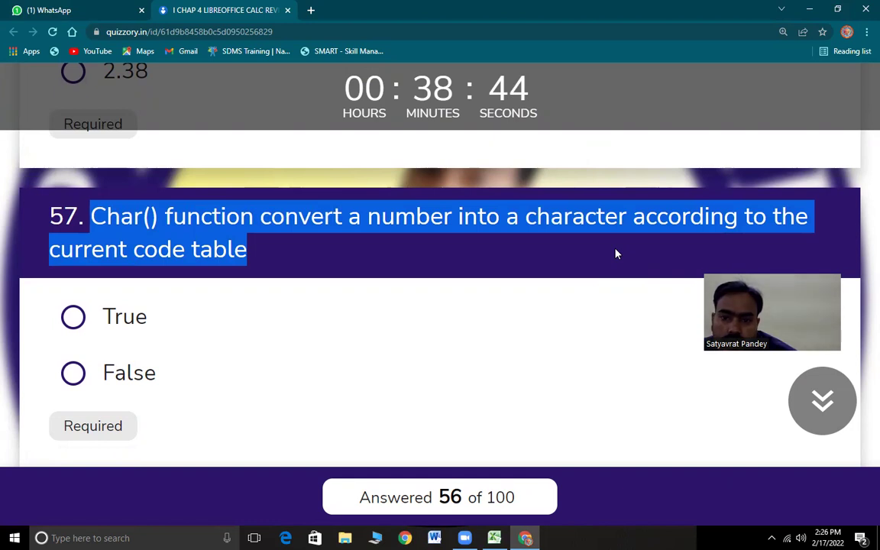
left_click(278, 266)
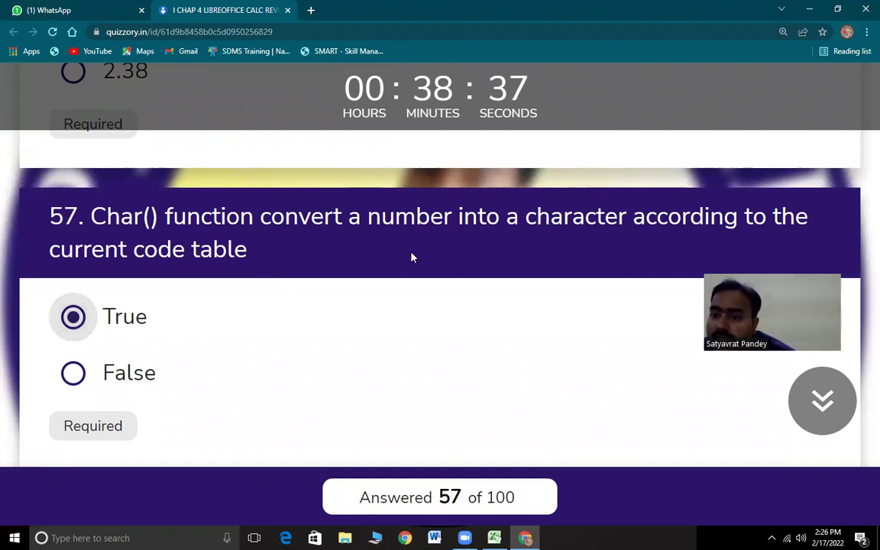
left_click_drag(537, 218, 358, 243)
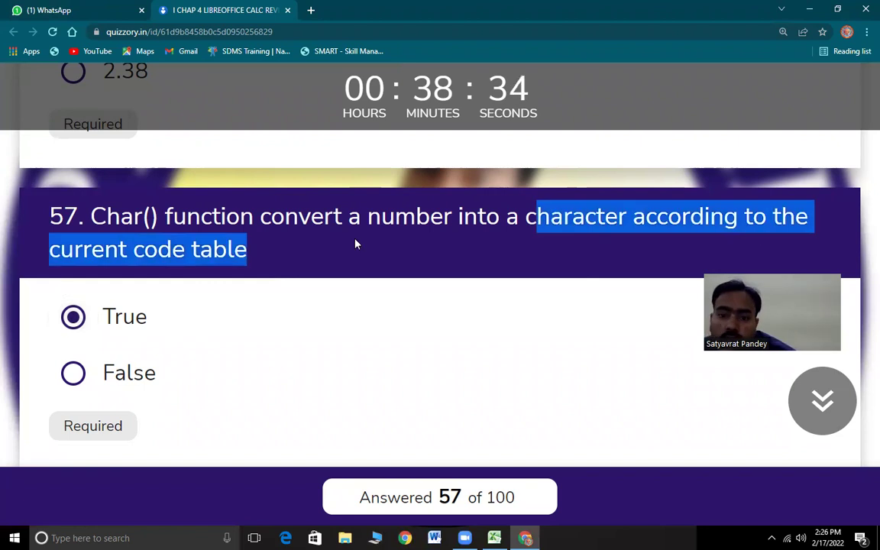
- Answer question 58 on clean() and non-printing characters with True
scroll(234, 374, "down", 1)
scroll(233, 369, "down", 1)
left_click_drag(97, 214, 430, 246)
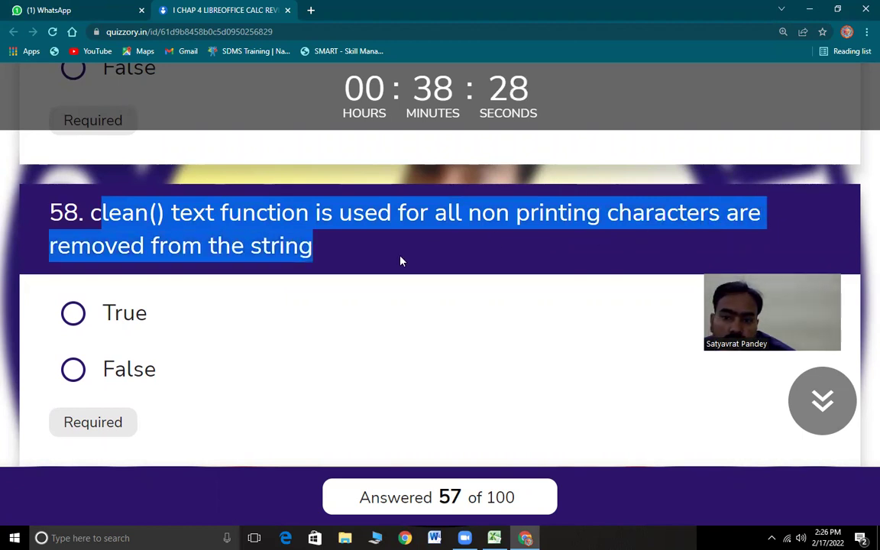
left_click(74, 314)
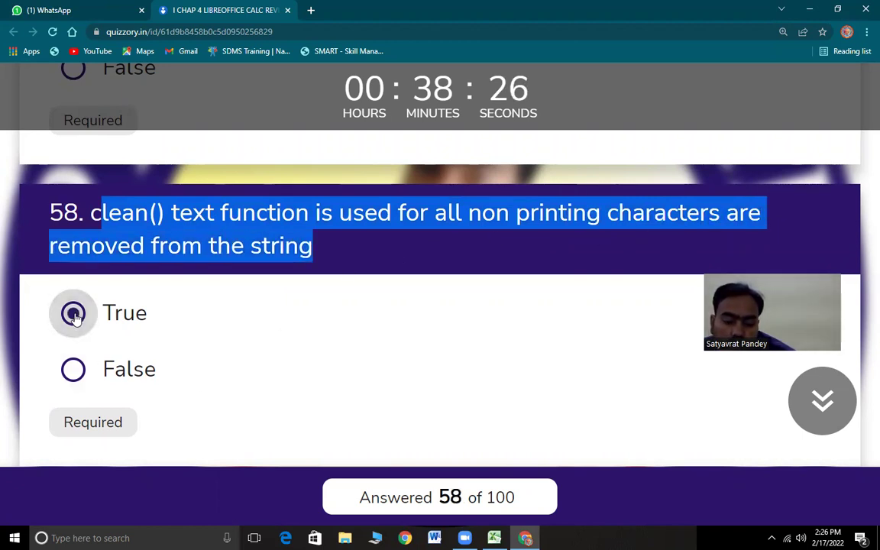
left_click(140, 219)
left_click_drag(171, 213, 366, 221)
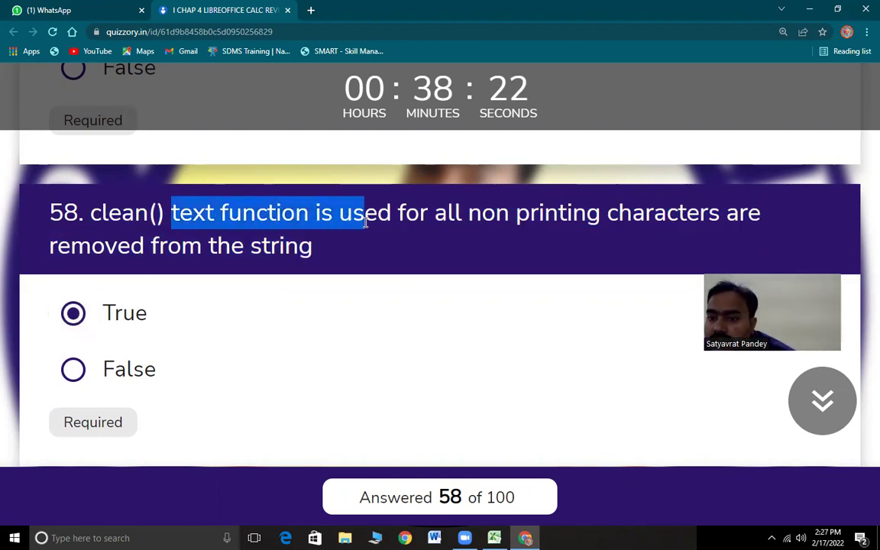
left_click_drag(496, 214, 792, 225)
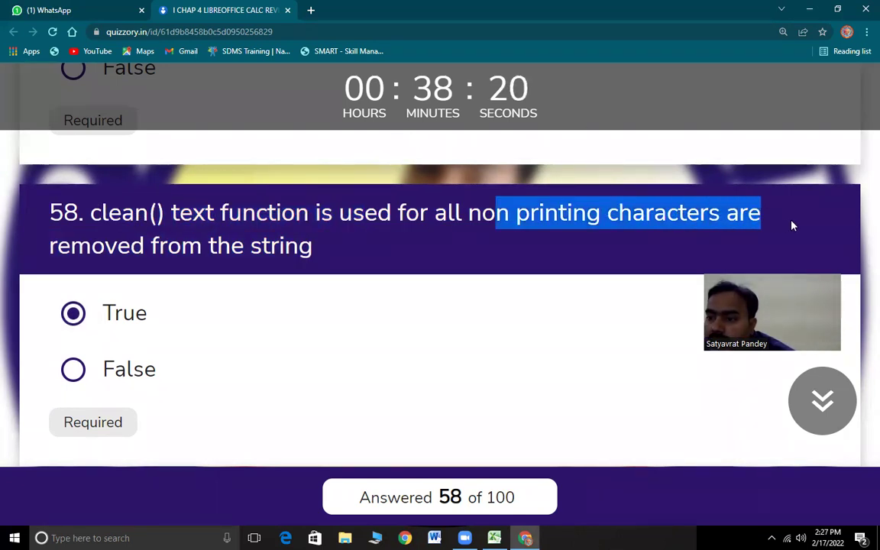
left_click(200, 222)
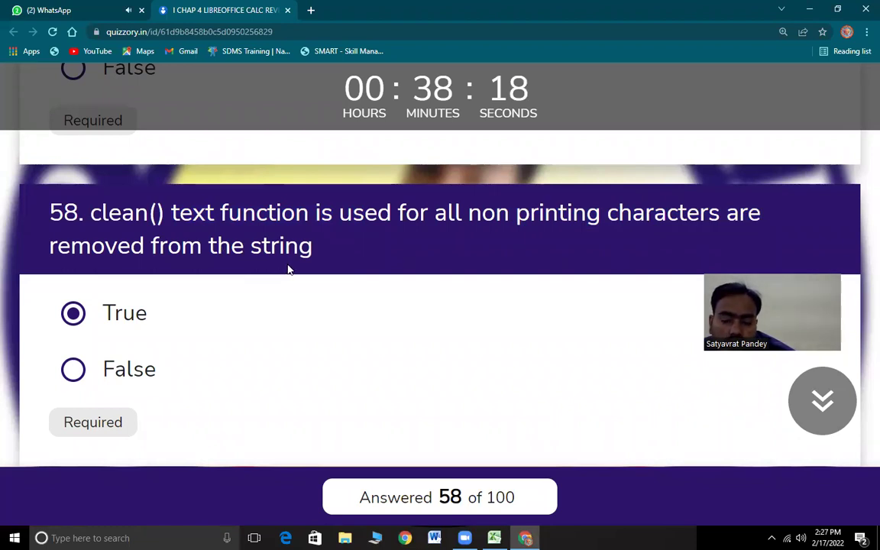
- Read question 59, then switch back to the Excel workbook
scroll(225, 370, "down", 1)
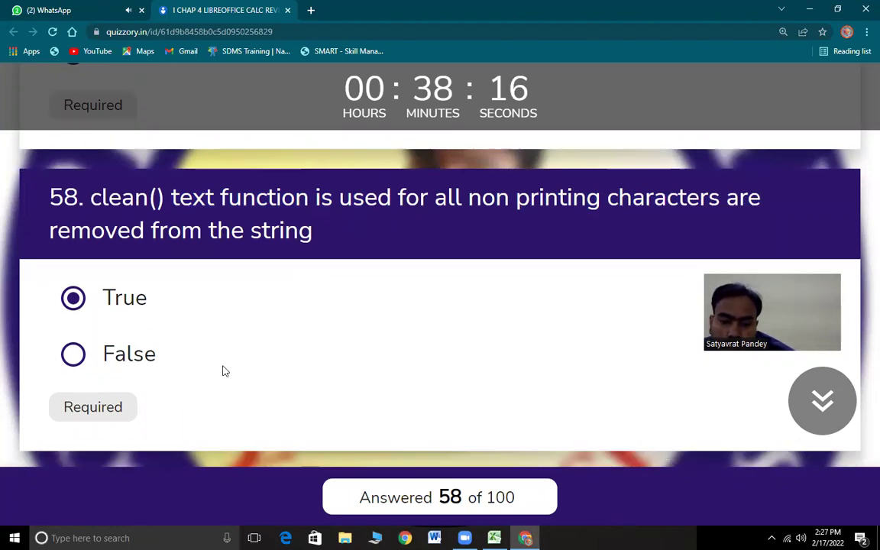
scroll(222, 371, "down", 5)
left_click_drag(111, 147, 452, 153)
scroll(511, 257, "up", 1)
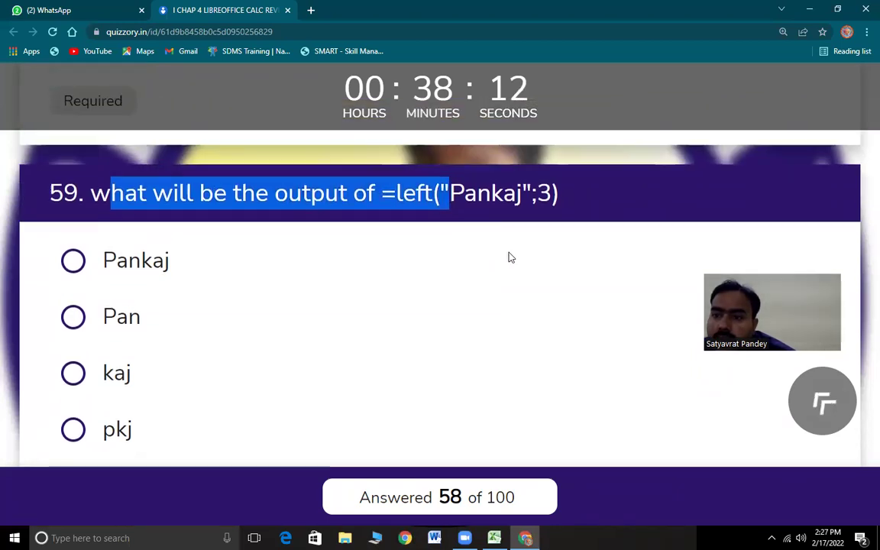
scroll(511, 257, "up", 1)
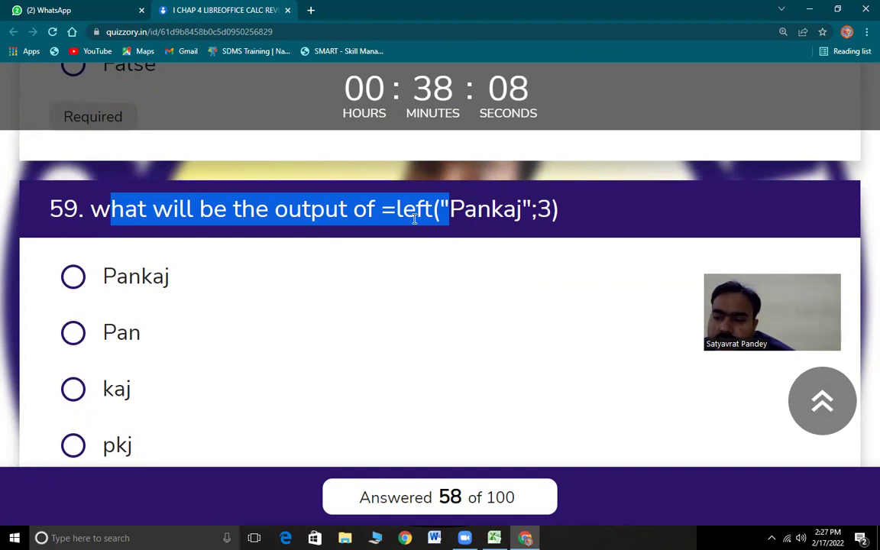
left_click(495, 538)
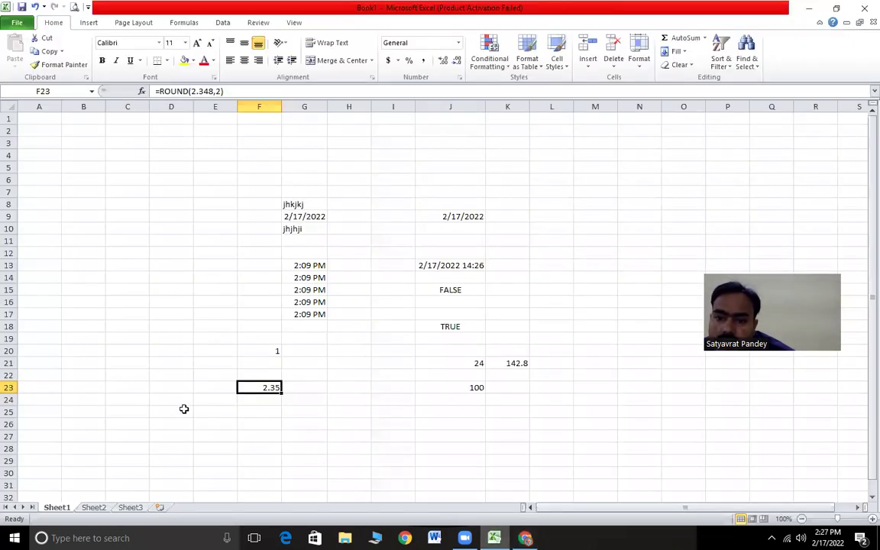
- Enter =LEFT("pankaj",3) in F26, confirm it returns pan, and return to the quiz
left_click(267, 424)
type("=l")
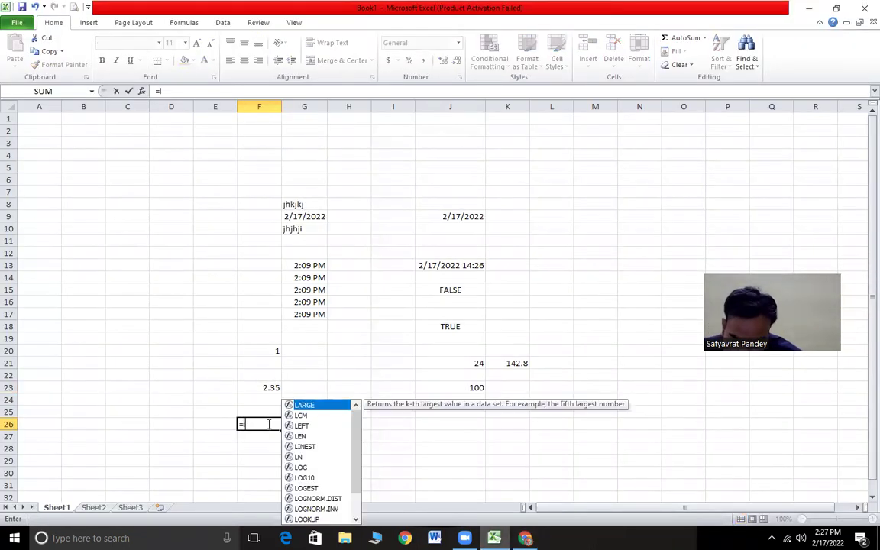
type("eft")
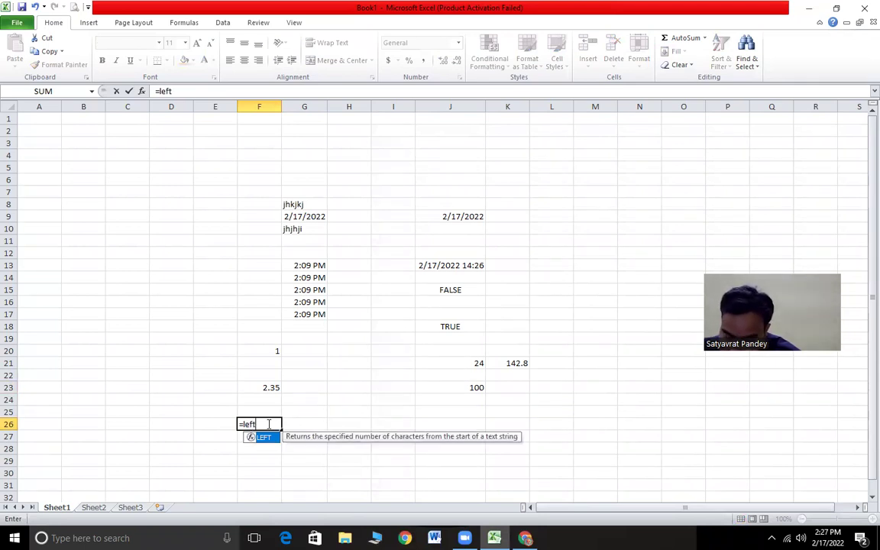
type("(\"pankaj,")
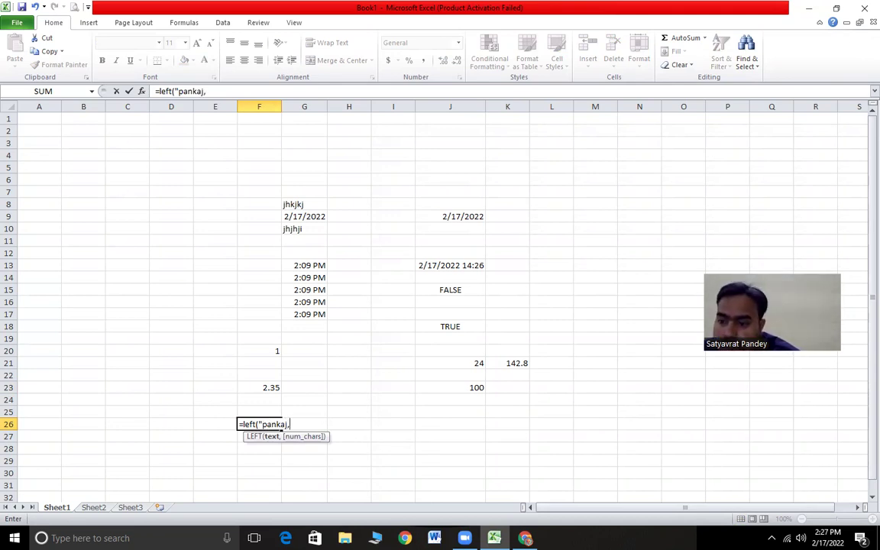
key("alt+Tab")
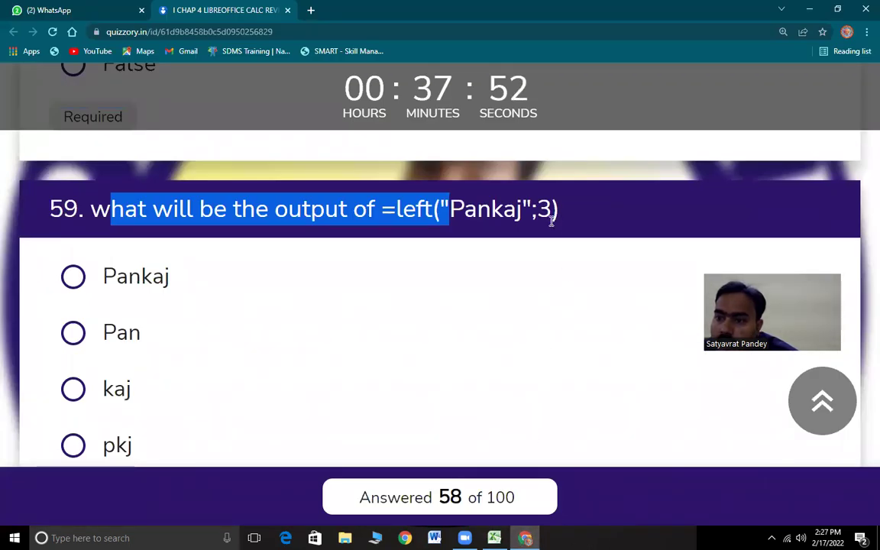
key("alt+Tab")
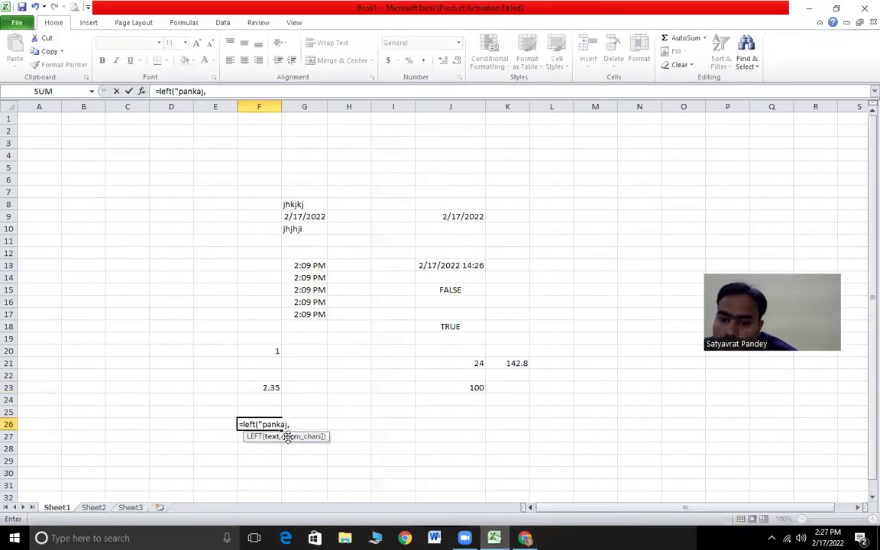
type(",")
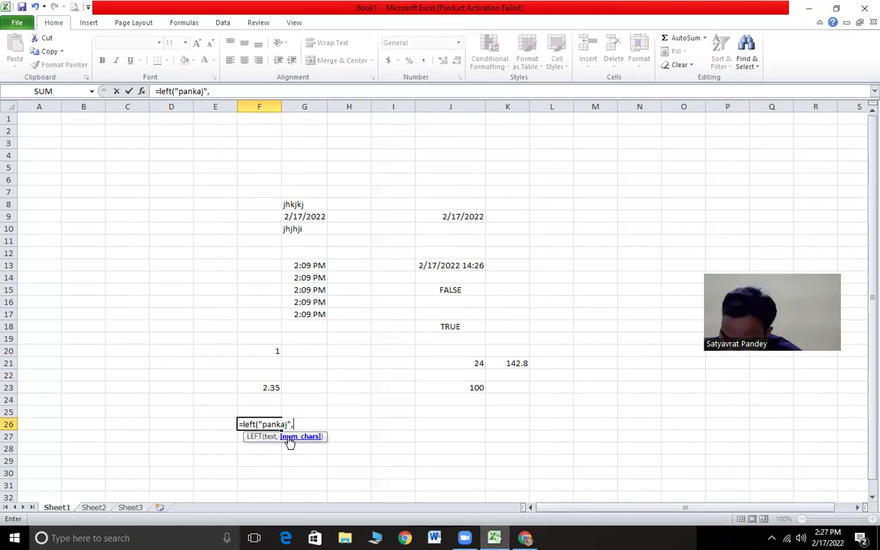
type("3)")
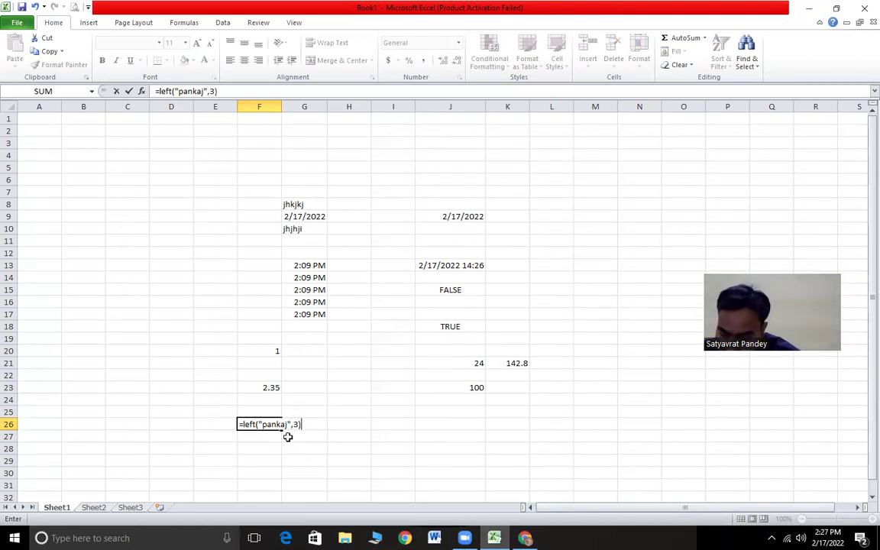
key("Return")
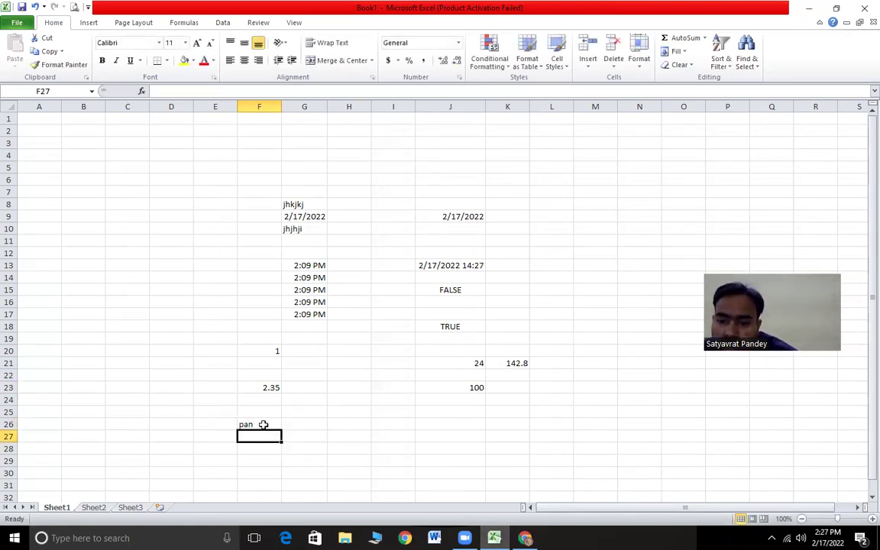
left_click(260, 424)
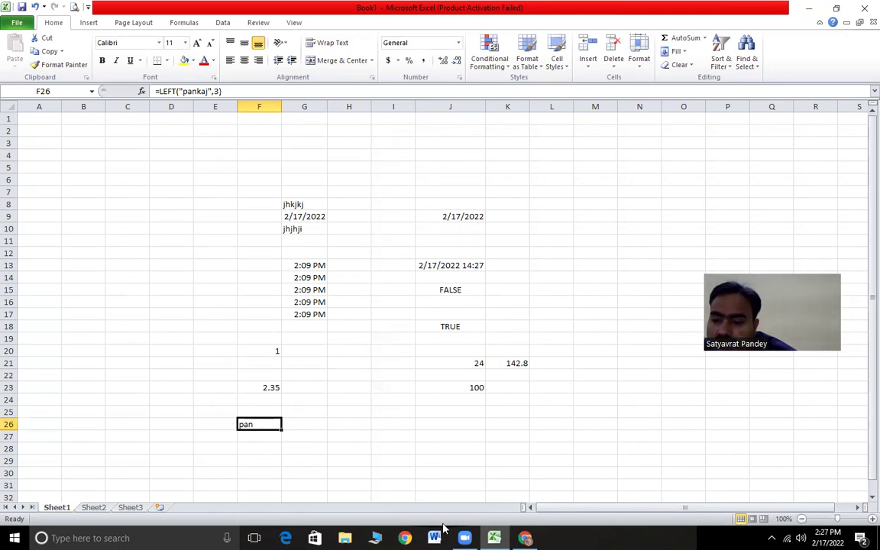
left_click(525, 538)
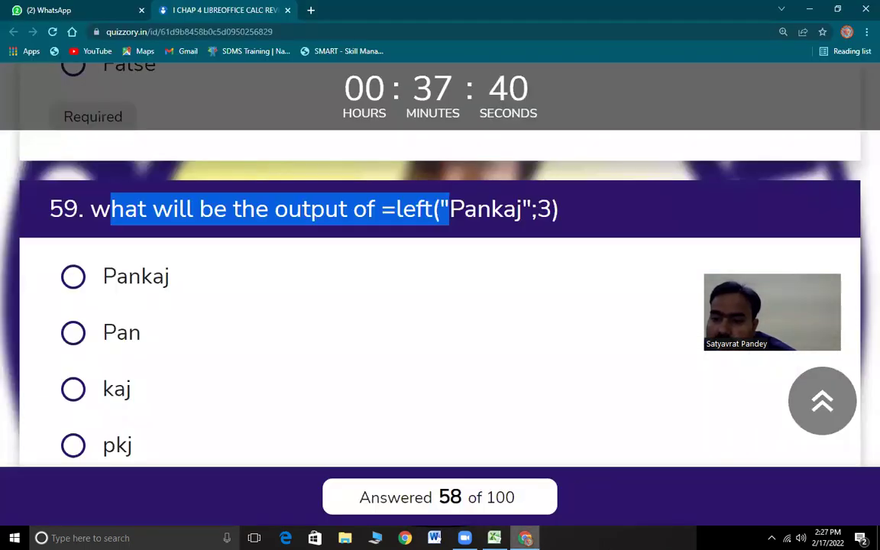
- Answer question 59 with Pan, read question 60, then select Excel cell G27
left_click_drag(490, 209, 450, 210)
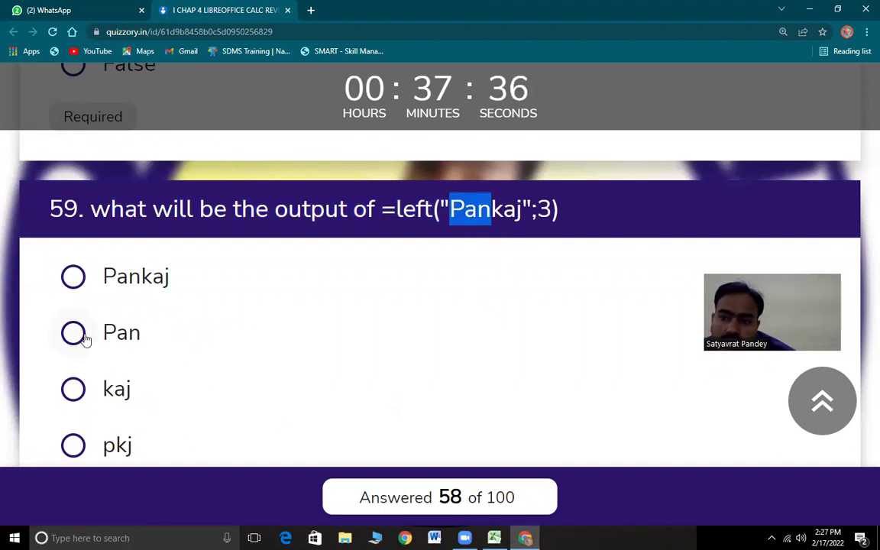
left_click(78, 336)
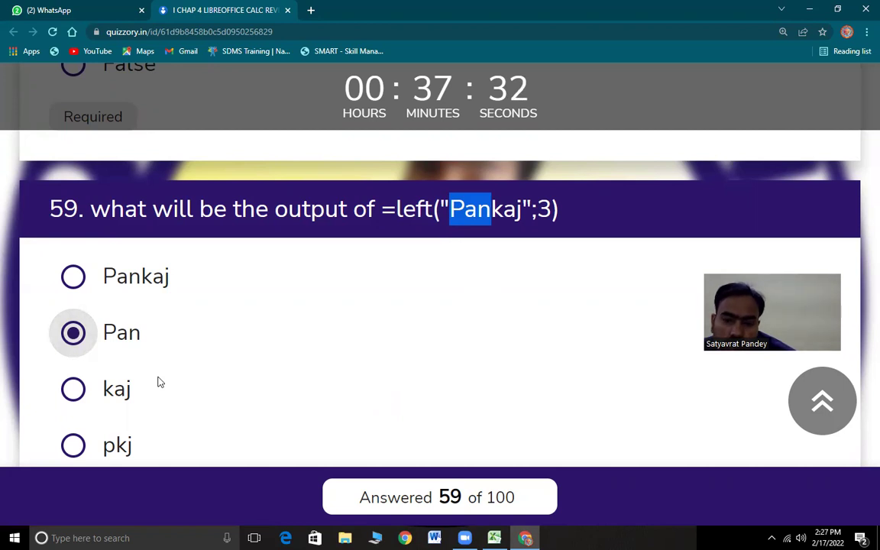
scroll(238, 373, "down", 5)
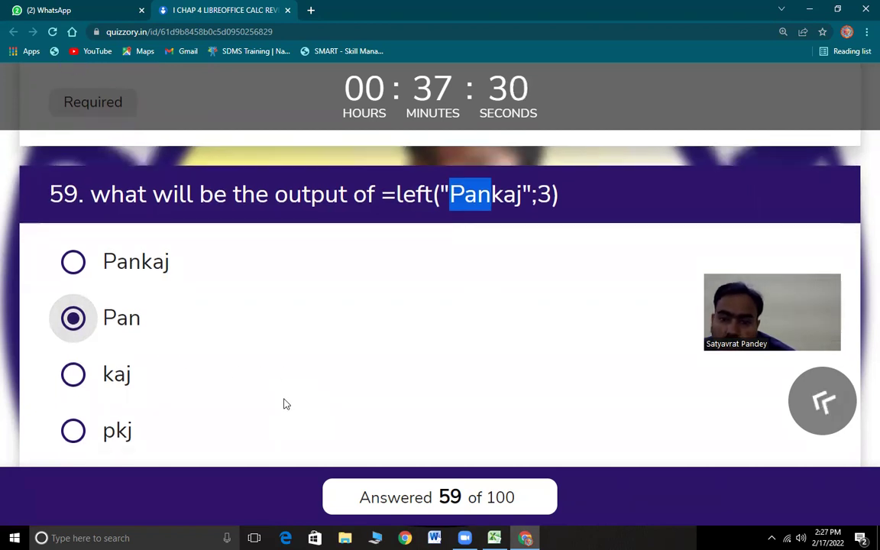
left_click_drag(111, 223, 533, 228)
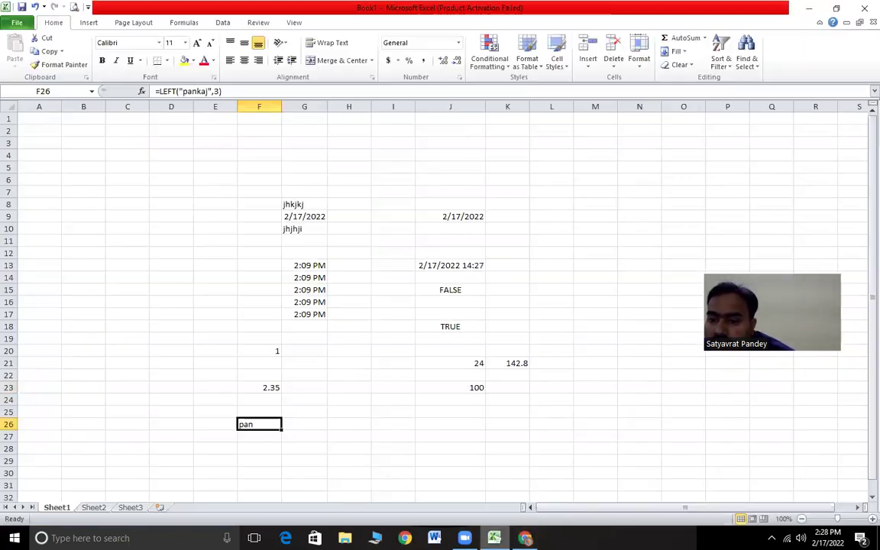
key("alt+Tab")
left_click(304, 436)
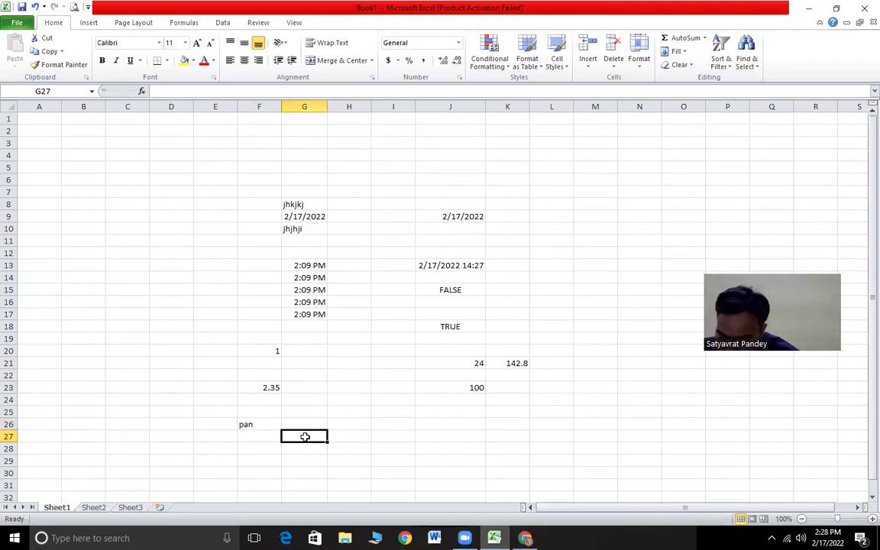
- Enter =LEN("pankaj") in G27, which returns 6
type("=l")
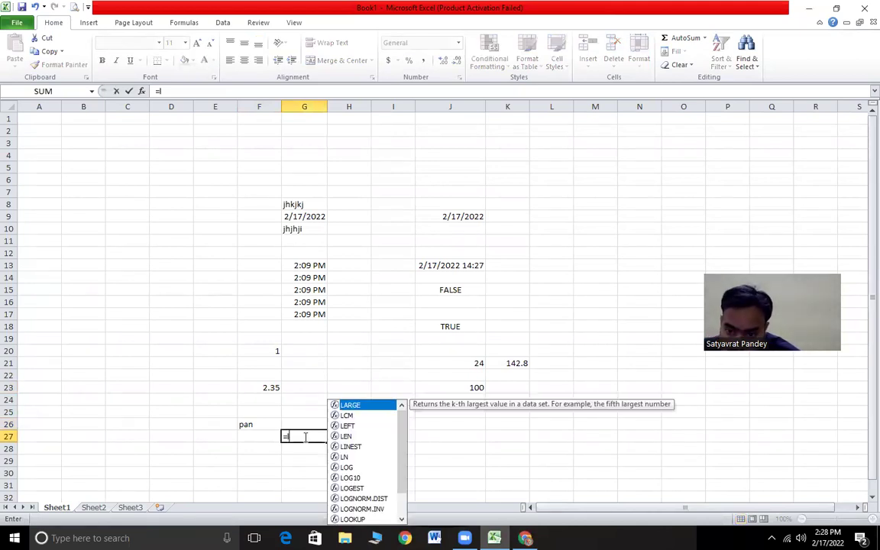
type("en(\"pankaj")
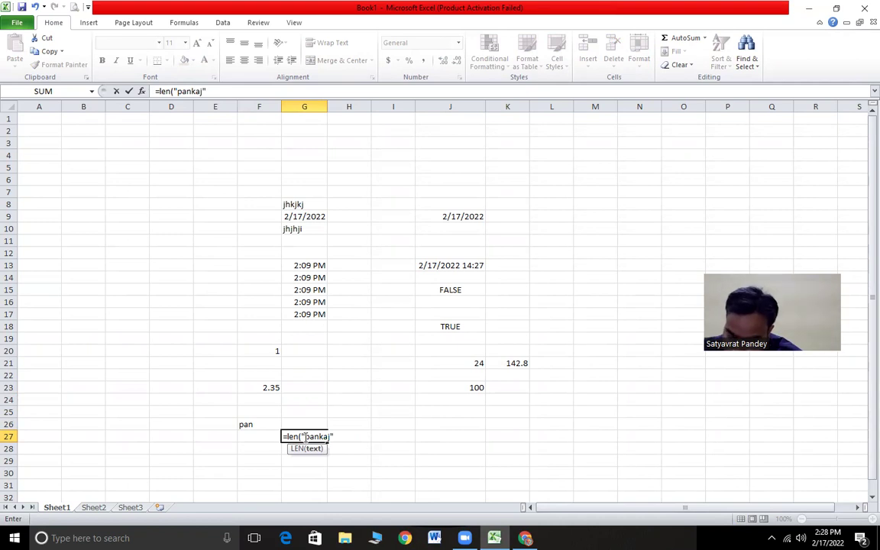
key("Return")
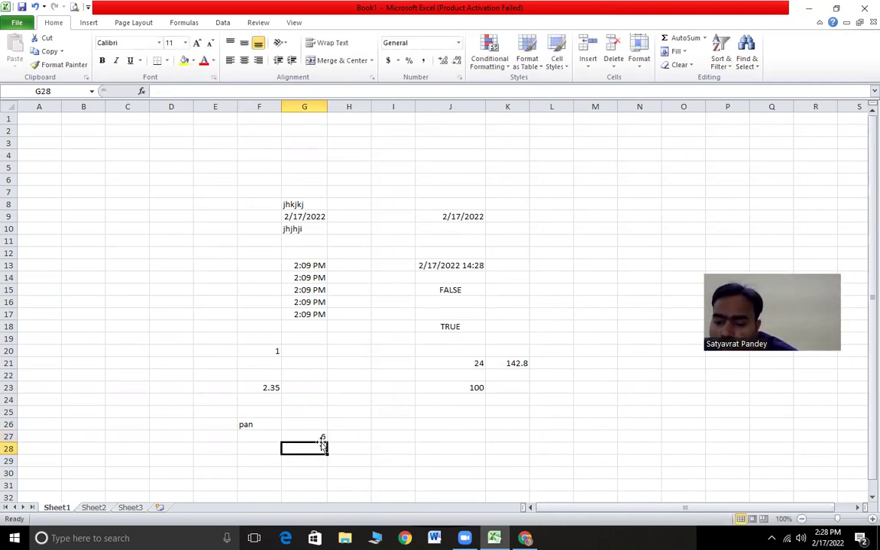
left_click(320, 435)
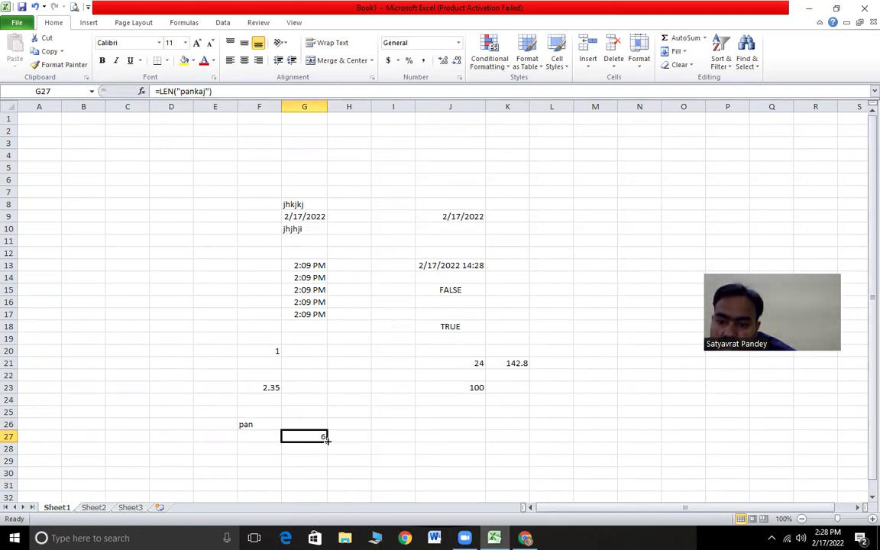
- Answer quiz question 60 with 6
key("alt+Tab")
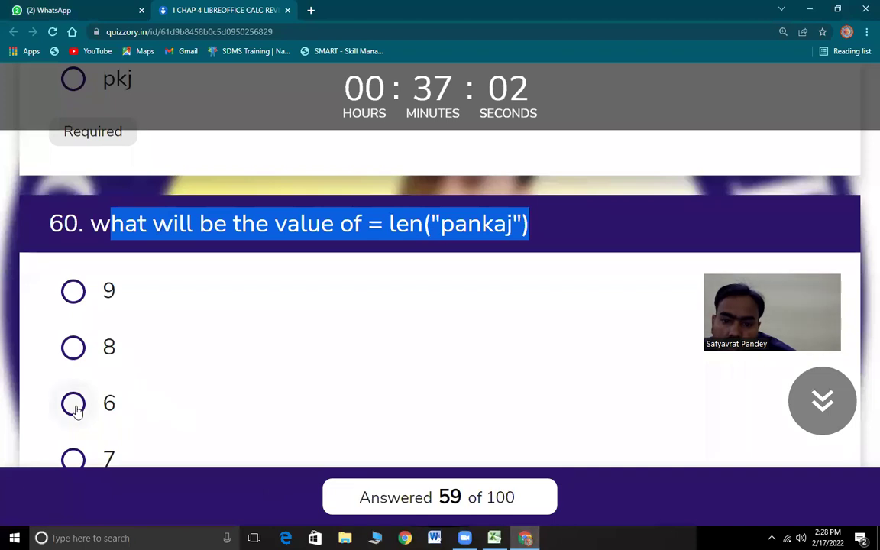
left_click(73, 405)
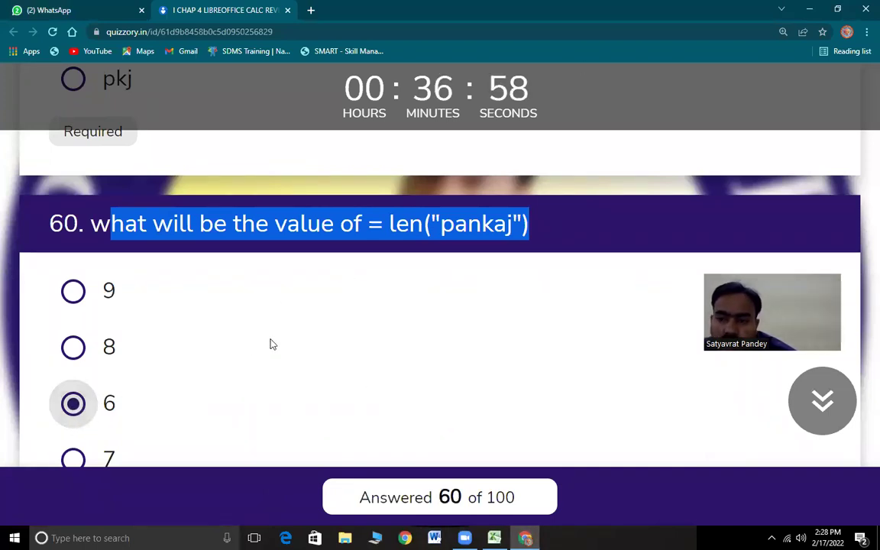
scroll(272, 351, "down", 1)
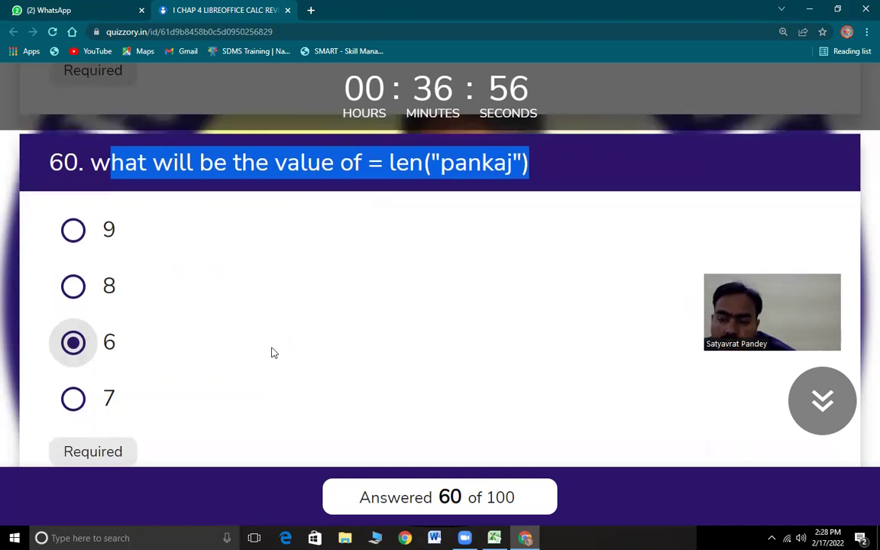
- Read question 61 on =lower("PANKAJ"), then switch to the Excel sheet
scroll(259, 351, "down", 5)
left_click_drag(116, 163, 585, 191)
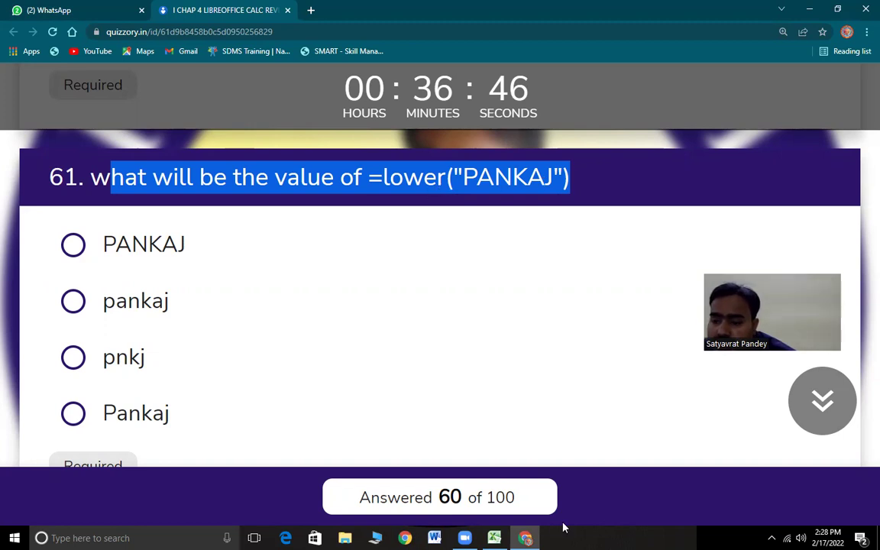
left_click(494, 537)
- Enter =LOWER("PANKAJ") in I27, confirm it shows pankaj, and return to the quiz
left_click(414, 436)
type("=")
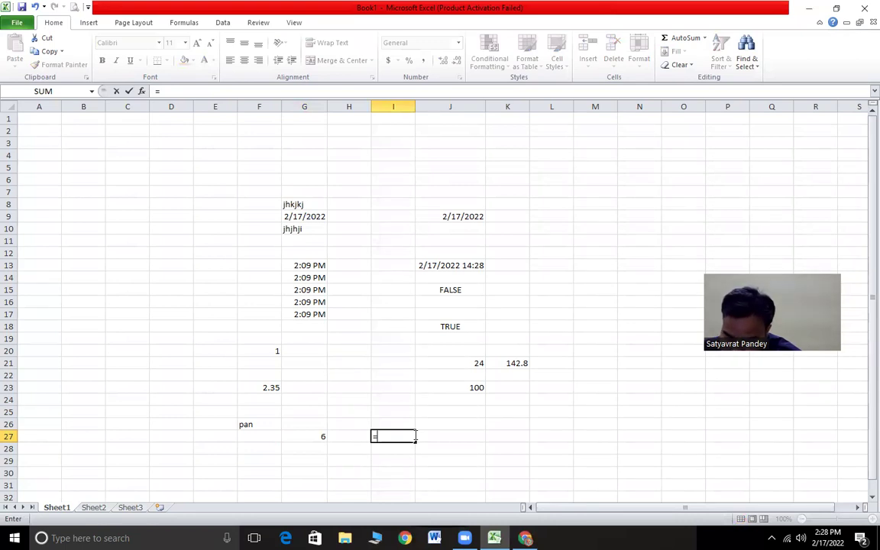
type("lower")
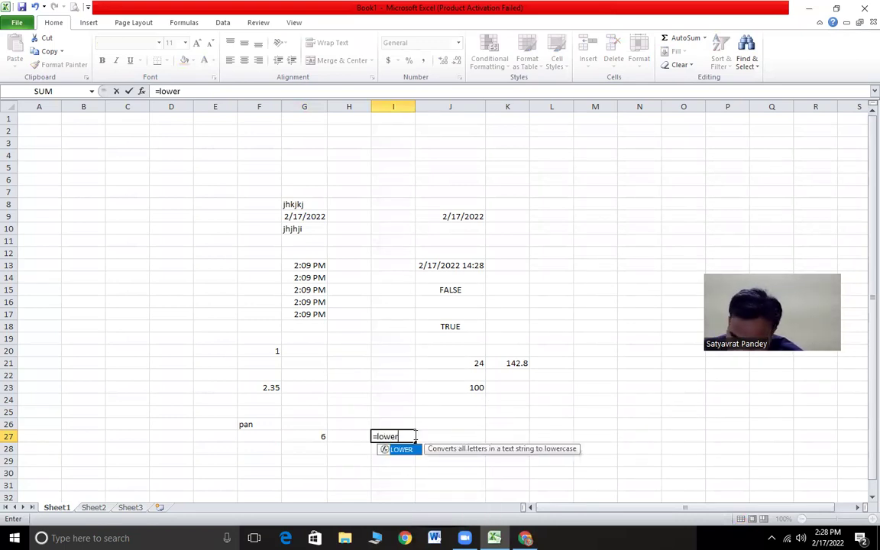
type("(")
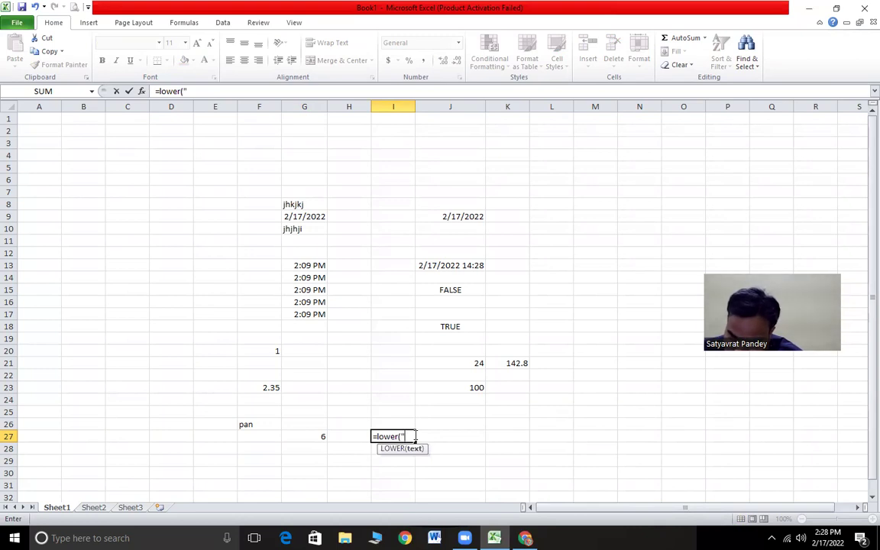
type("\"PANKA")
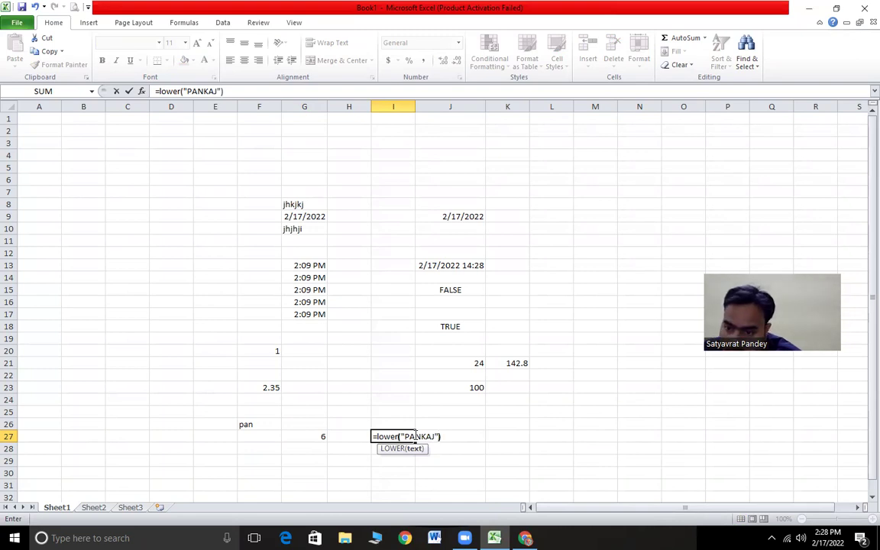
type("J\")")
key("Return")
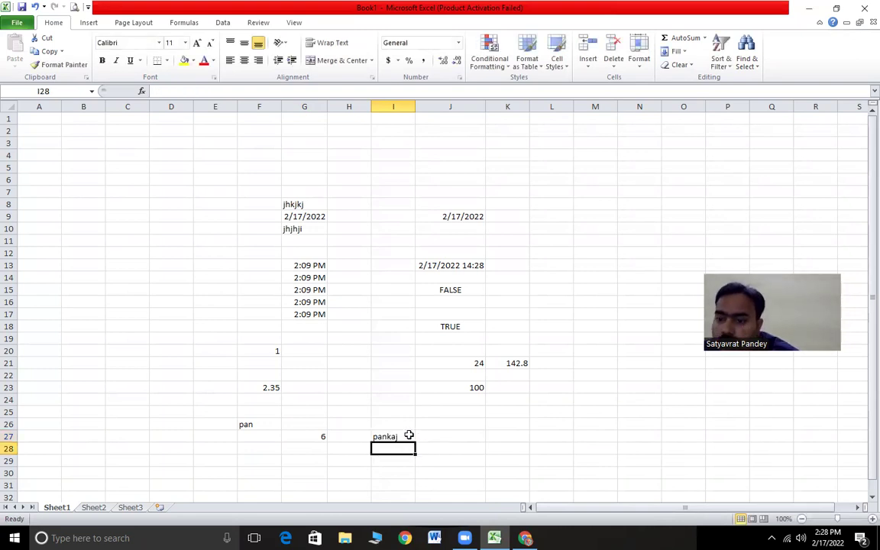
left_click(391, 435)
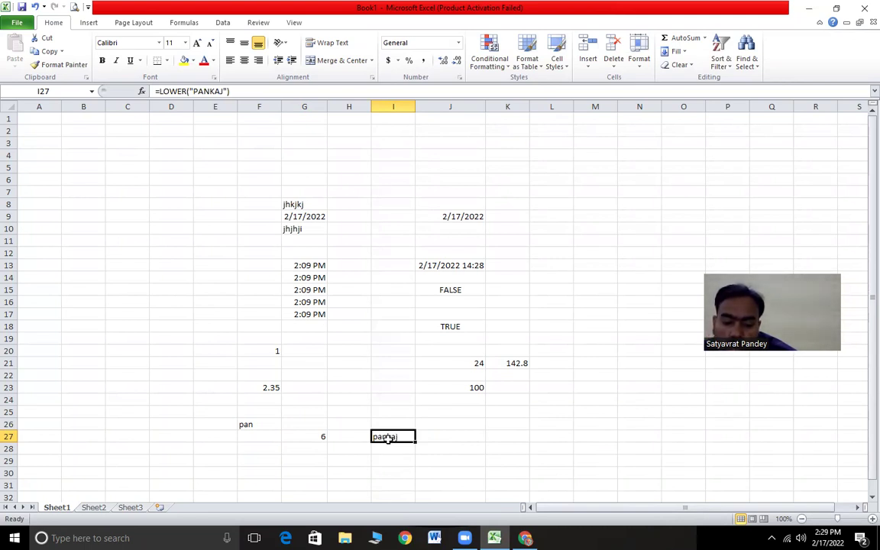
key("alt+Tab")
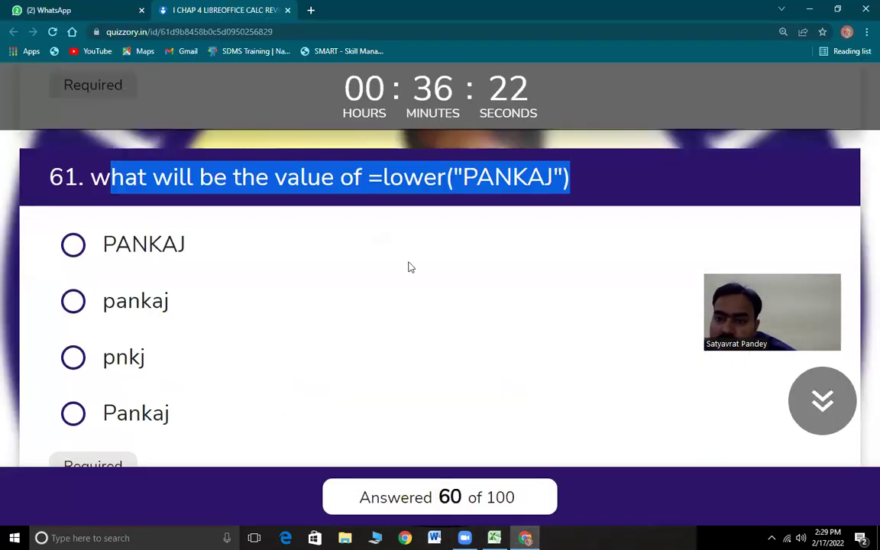
- Answer question 61 with pankaj, read question 62, then switch back to Excel
left_click_drag(462, 167, 206, 366)
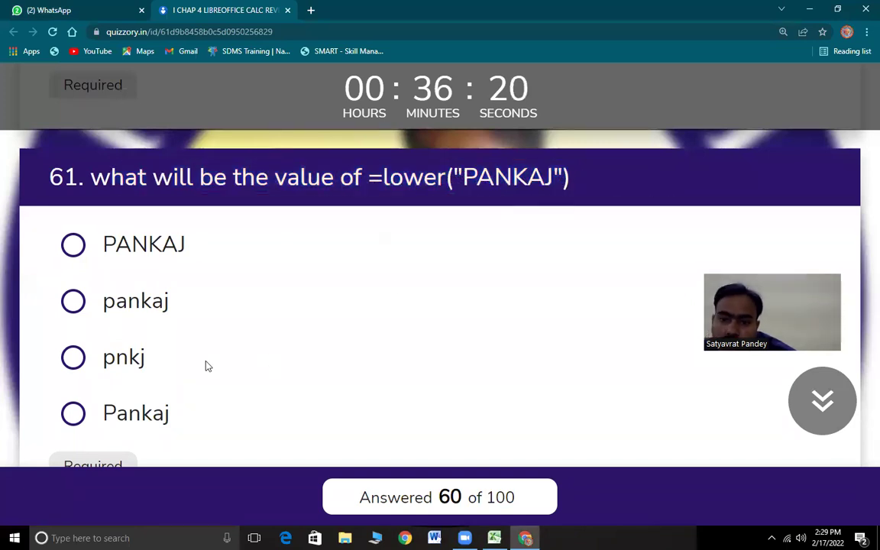
left_click(74, 300)
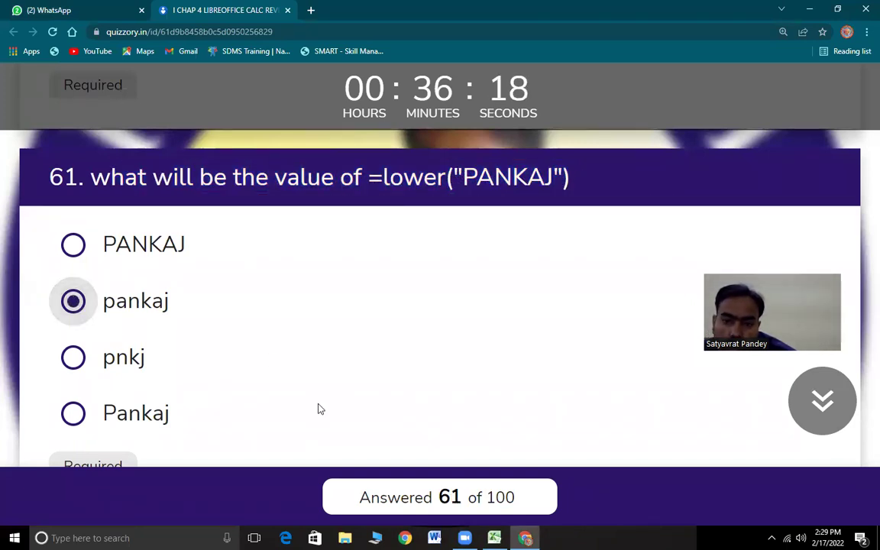
scroll(204, 358, "down", 4)
scroll(252, 390, "down", 1)
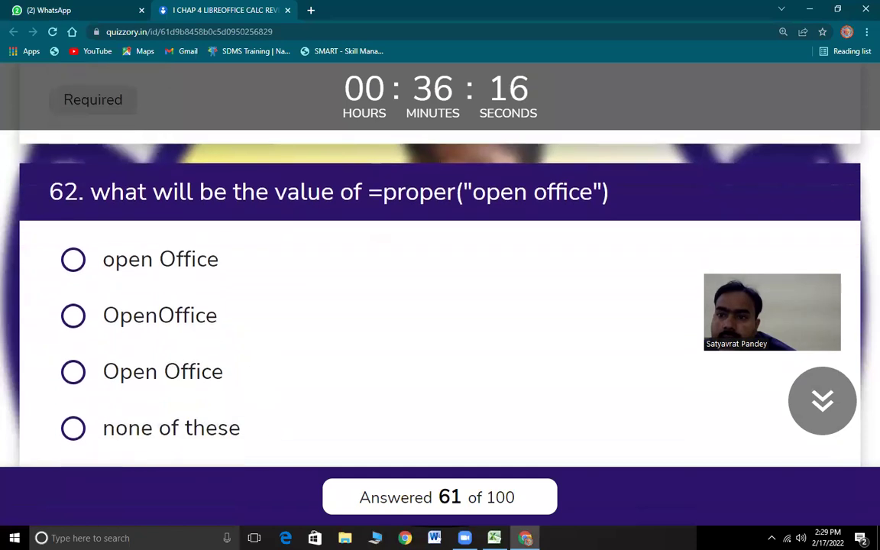
left_click_drag(111, 191, 433, 197)
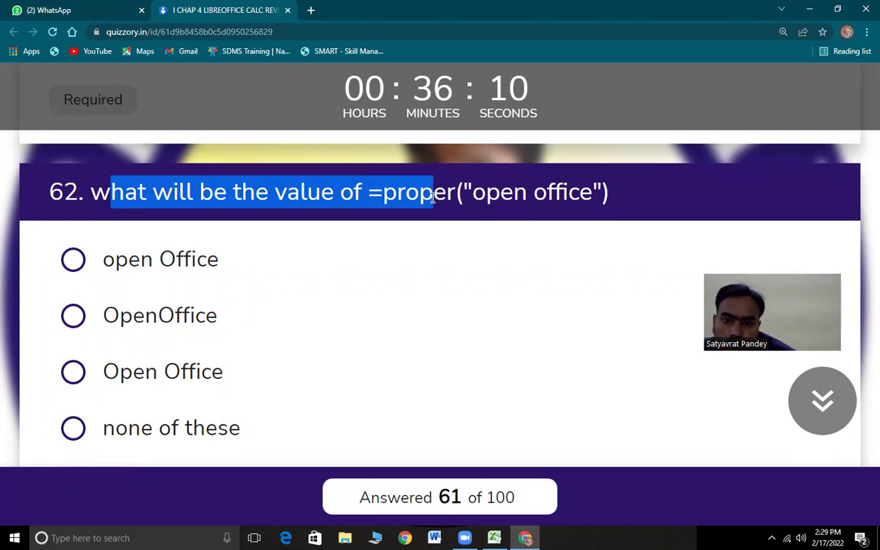
left_click_drag(433, 197, 613, 206)
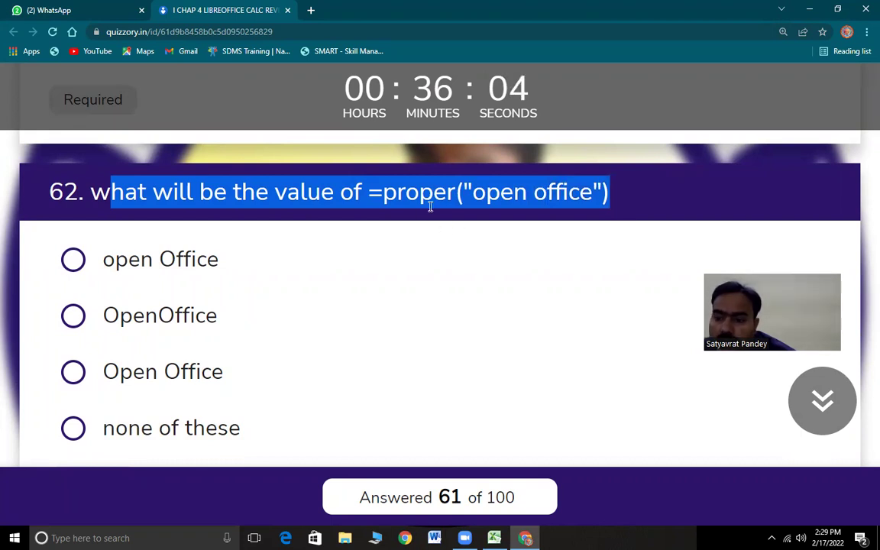
key("alt+Tab")
- Begin a PROPER formula in cell J26, retyping it after a false start
left_click(458, 424)
type("=P")
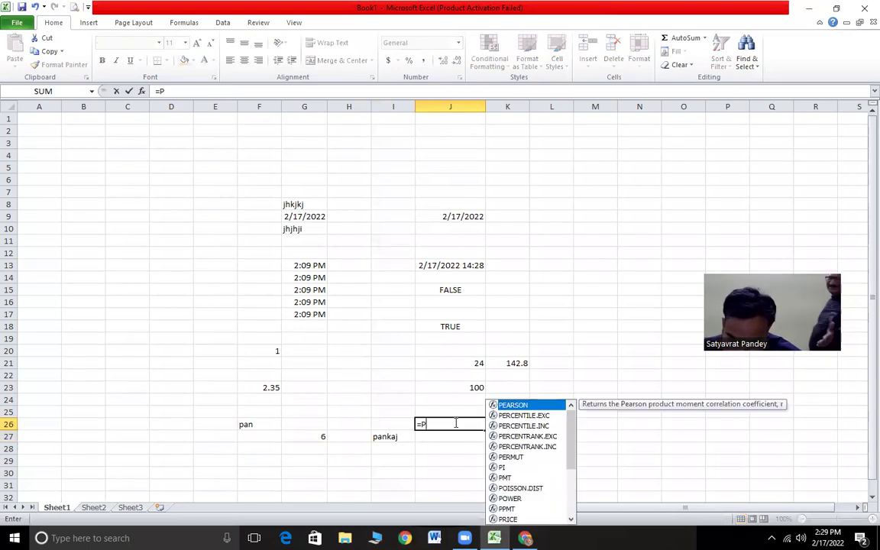
type("ROPER(")
key("BackSpace")
key("BackSpace")
key("BackSpace")
key("BackSpace")
key("BackSpace")
key("BackSpace")
key("BackSpace")
key("BackSpace")
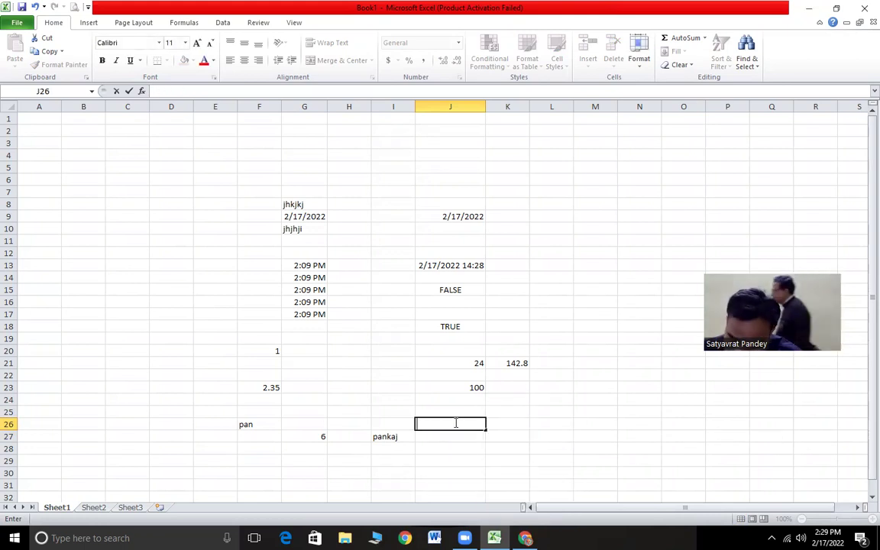
type("=p")
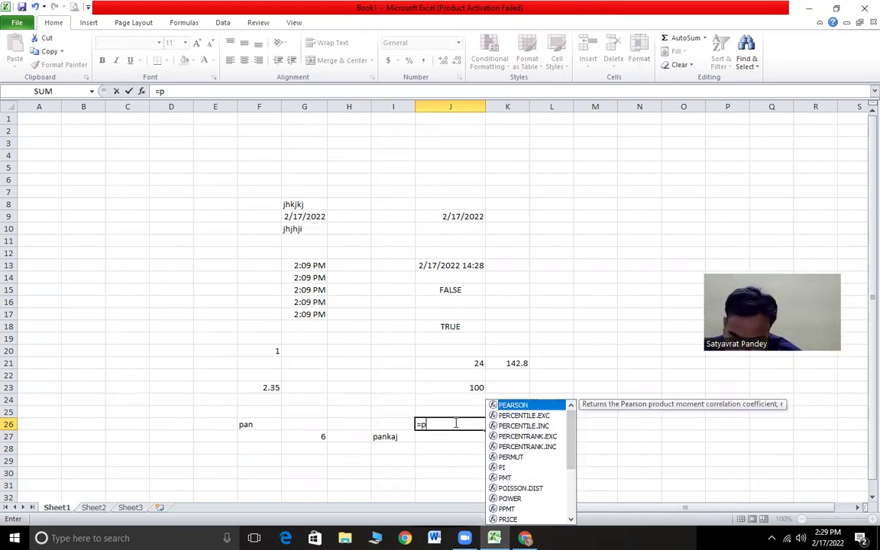
type("roper(")
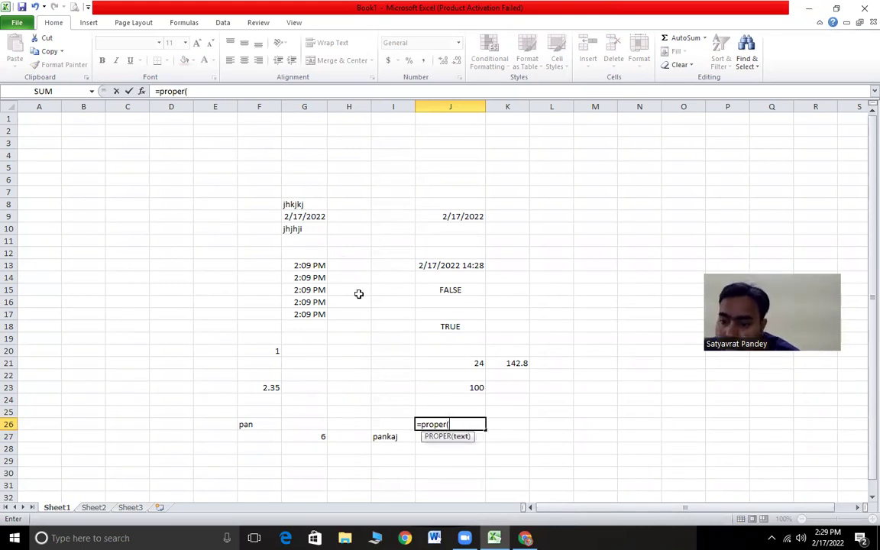
key("alt+Tab")
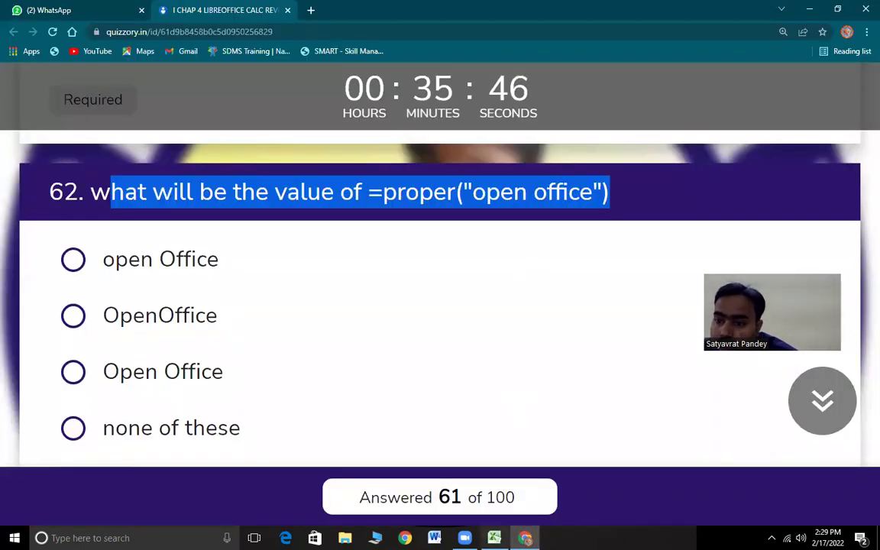
key("alt+Tab")
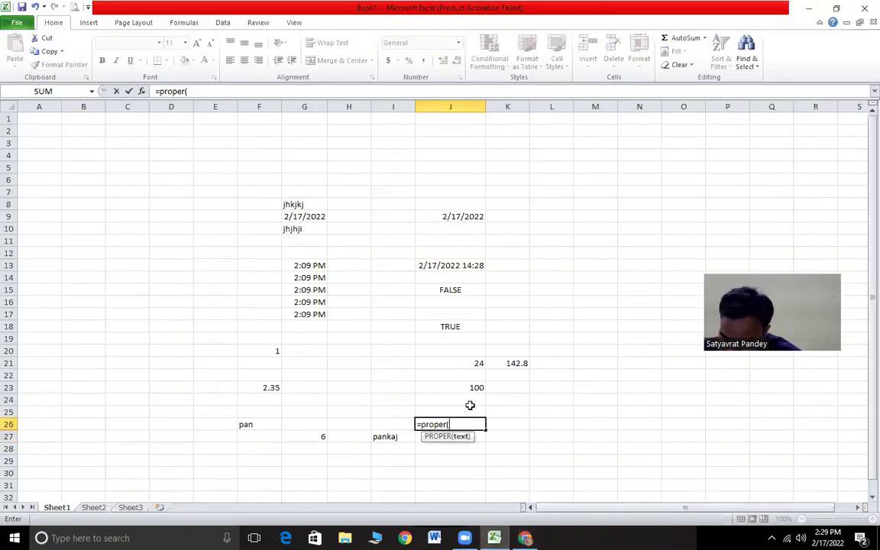
- Complete =PROPER("open office") in J26, declining the correction, so it shows Open Office
type("\"open off")
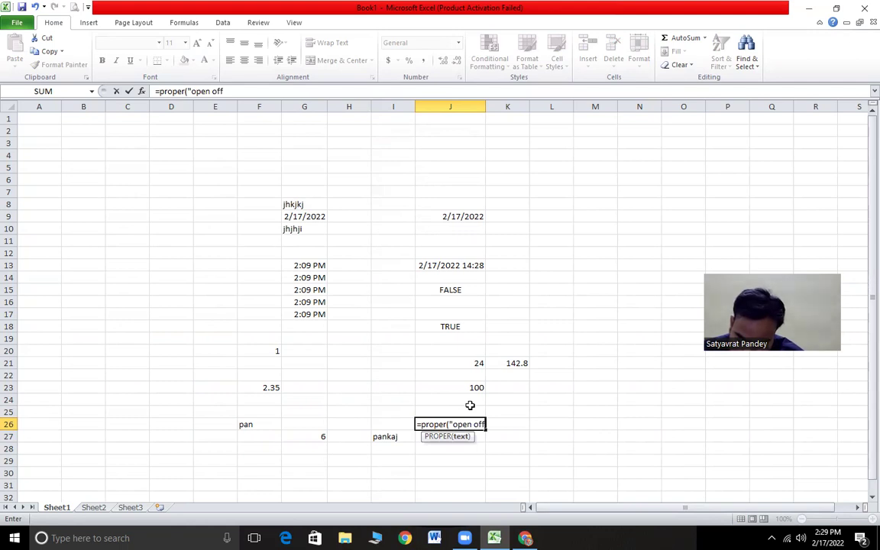
type("ice\")\\")
key("Return")
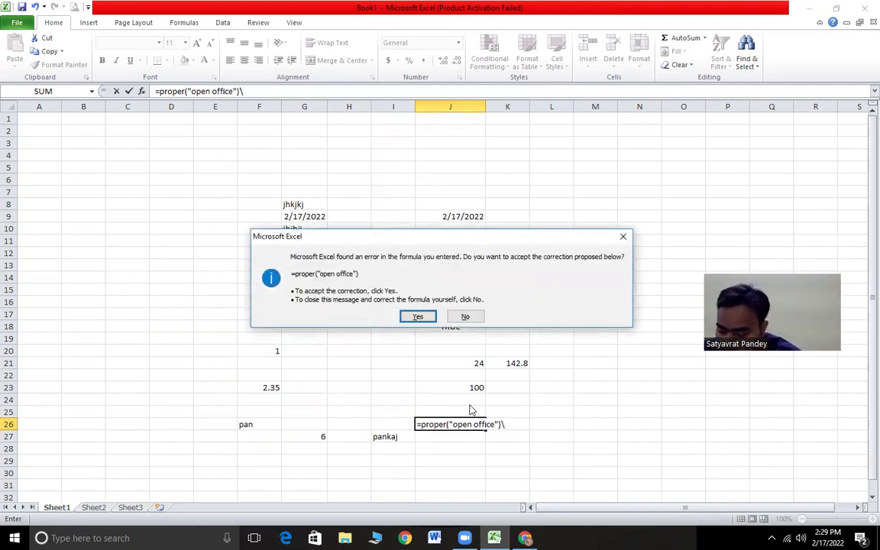
key("n")
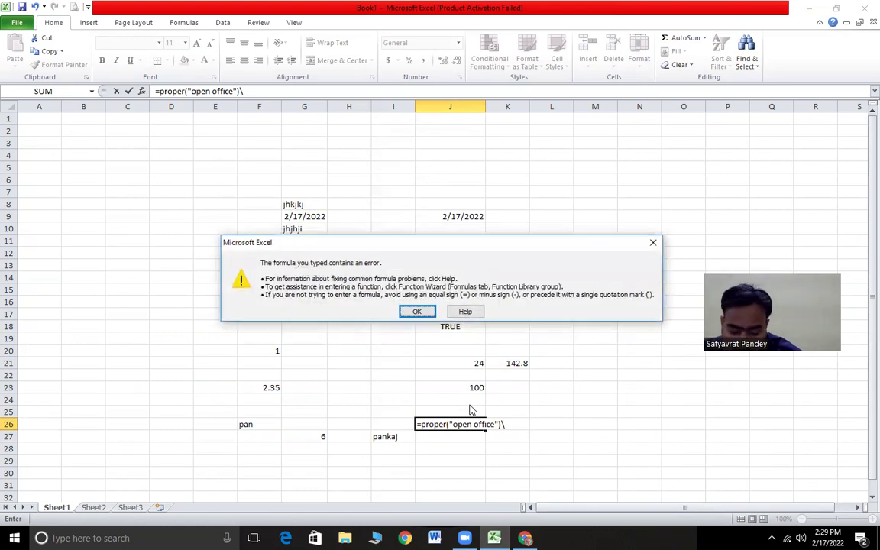
key("Return")
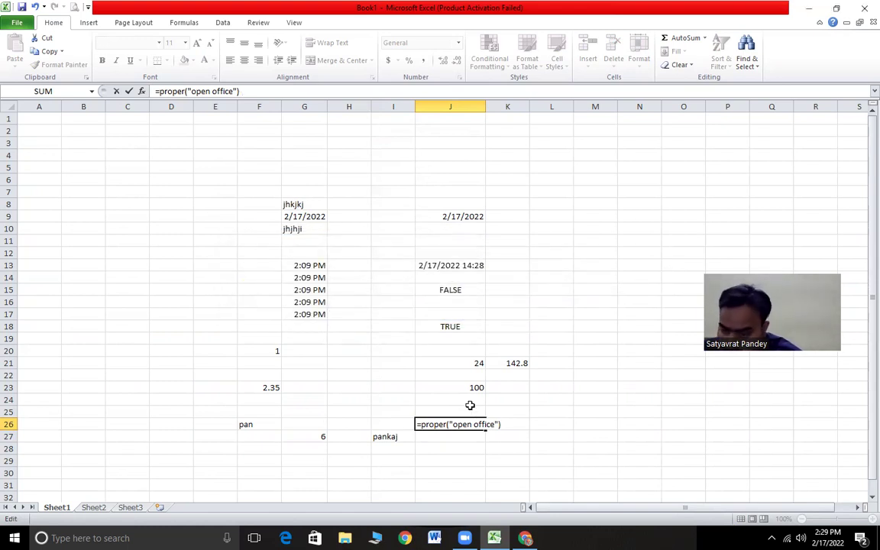
key("Return")
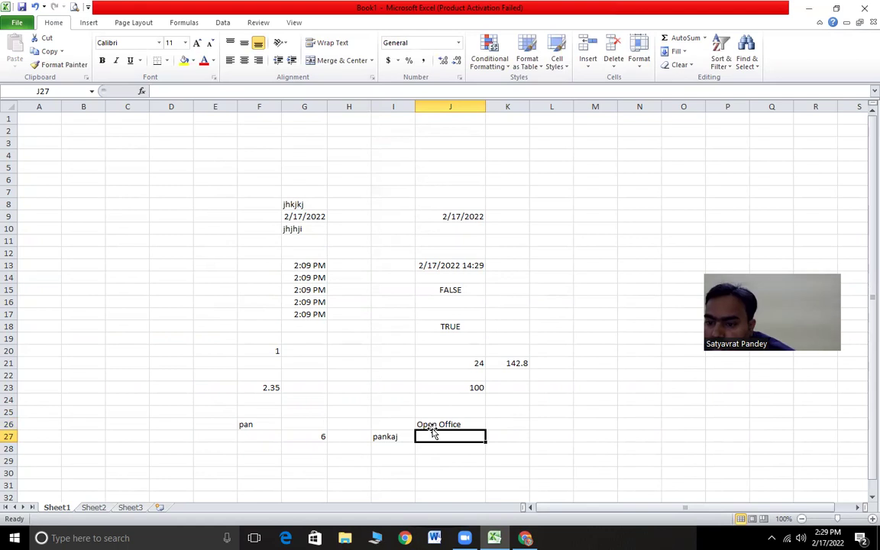
left_click(432, 423)
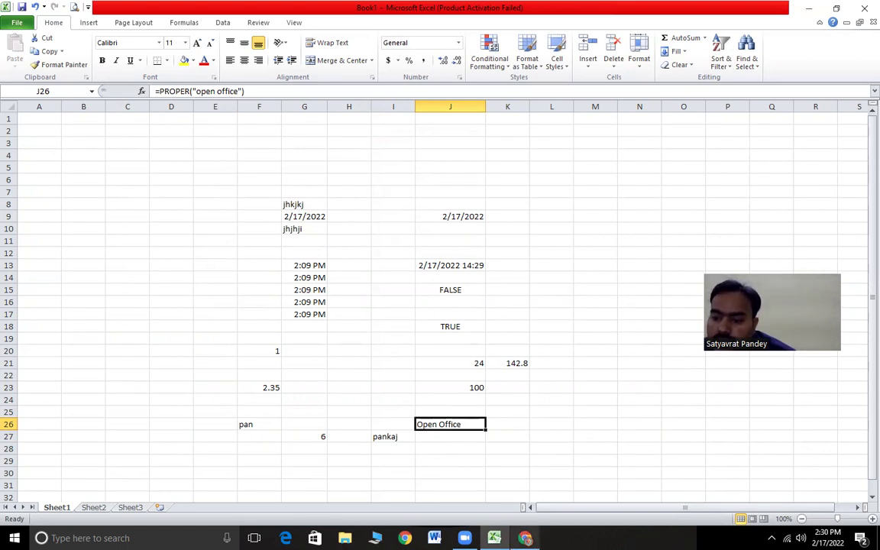
key("alt+Tab")
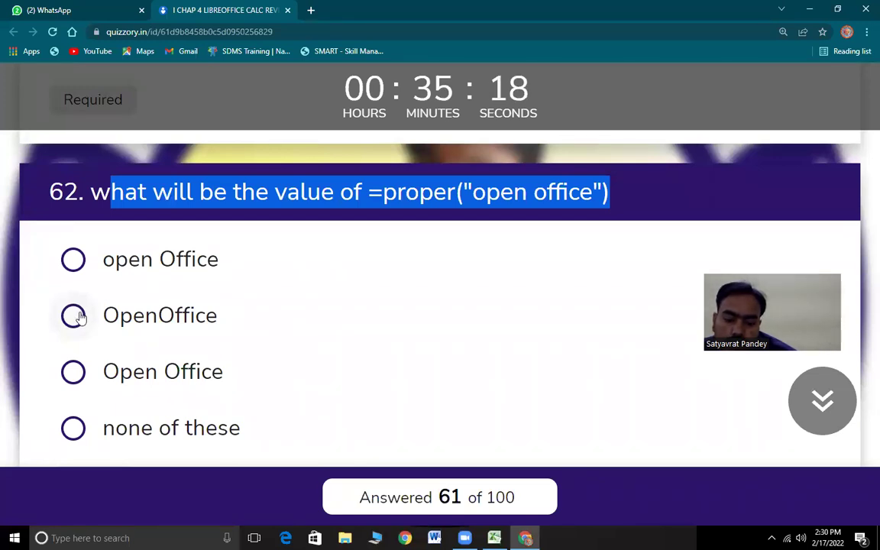
- Answer question 62 with Open Office and highlight question 63's REPT question text
left_click(82, 381)
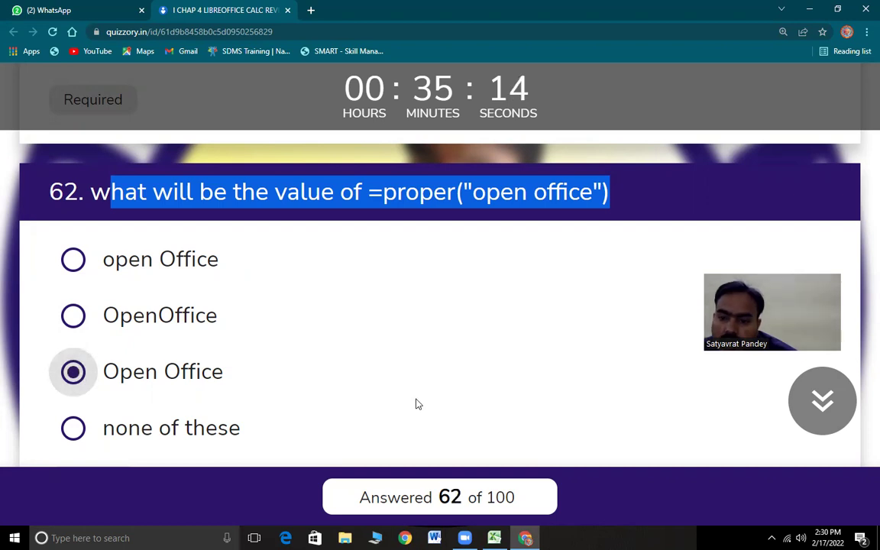
scroll(418, 403, "down", 3)
left_click_drag(106, 207, 525, 234)
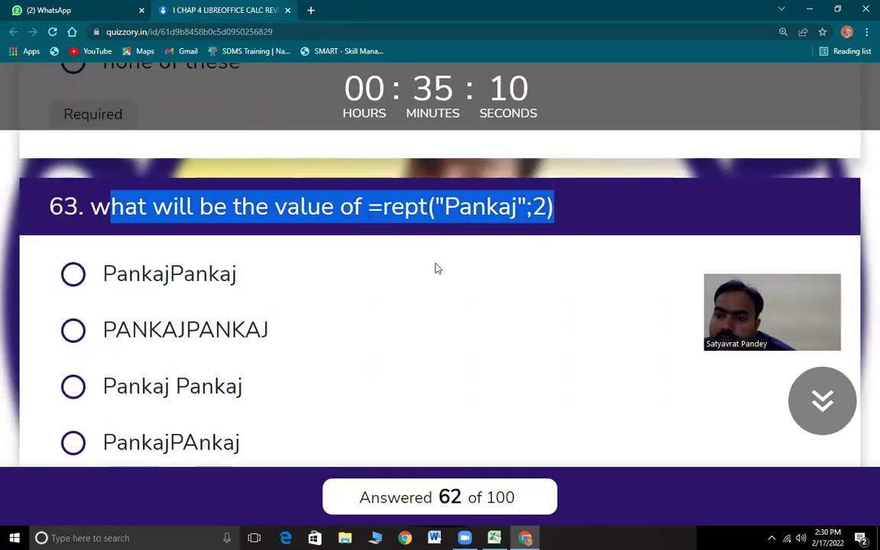
key("alt+Tab")
- In L25, enter a REPT formula repeating a sample name twice, then return to the quiz
left_click(569, 417)
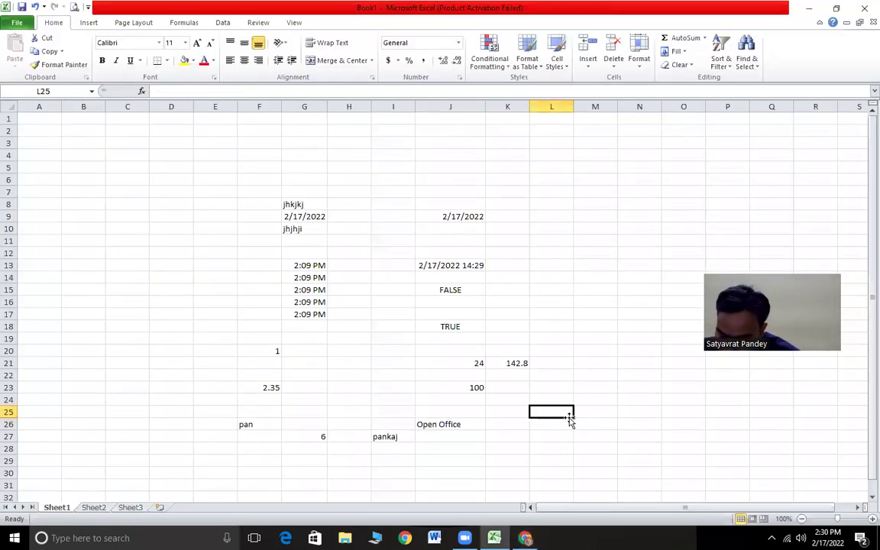
type("=rept")
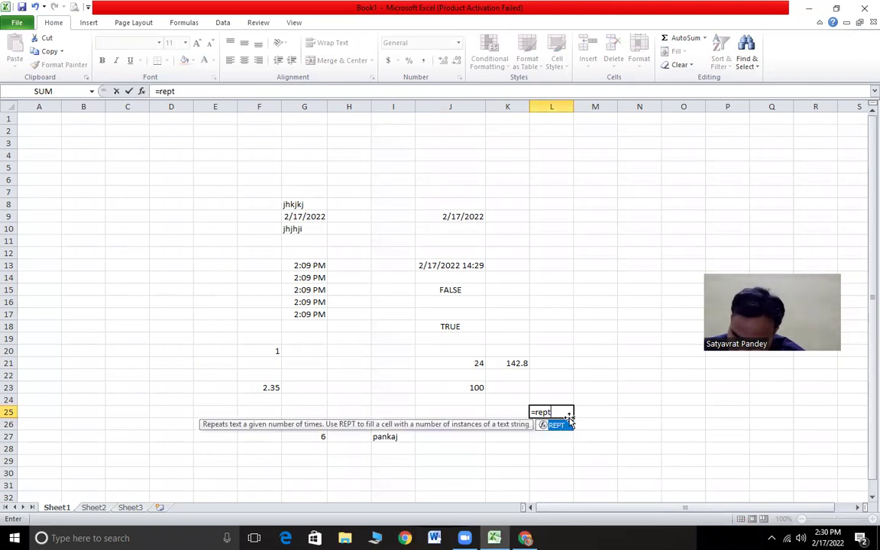
type("(\"pankaj")
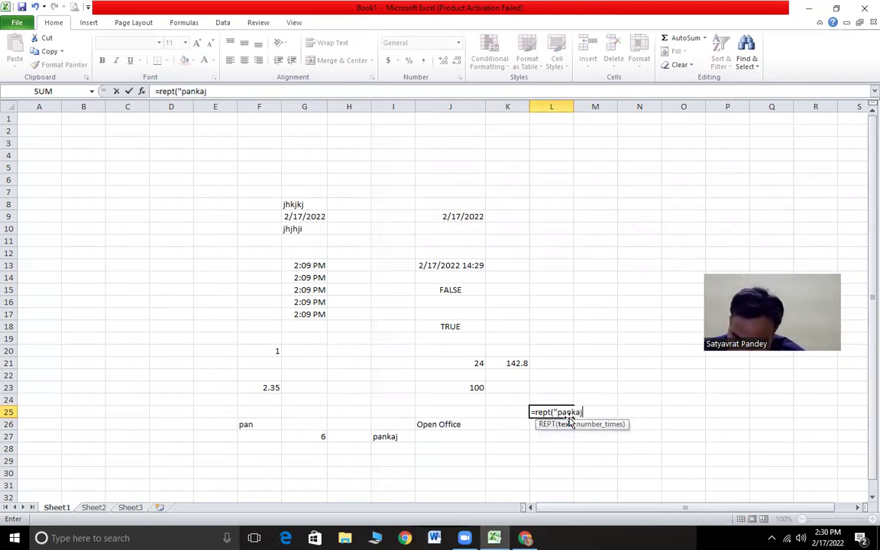
type("\",")
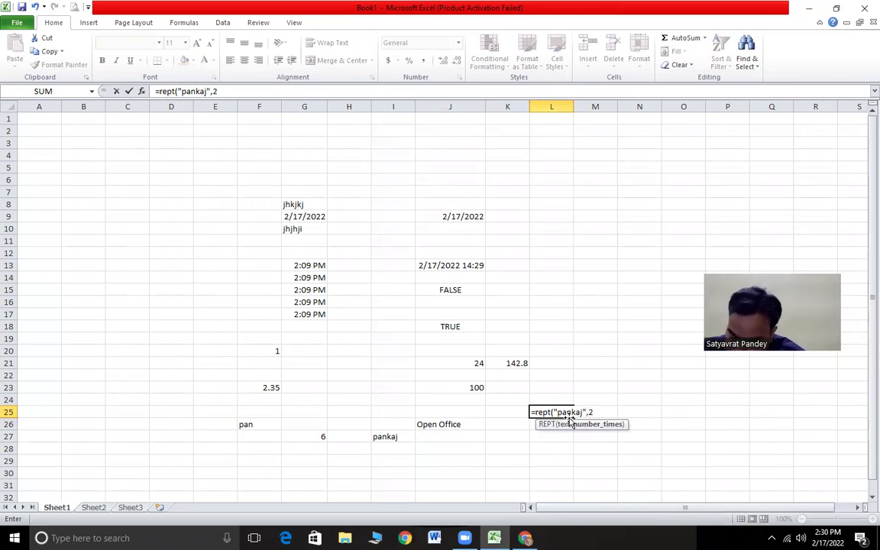
type("2)")
key("Return")
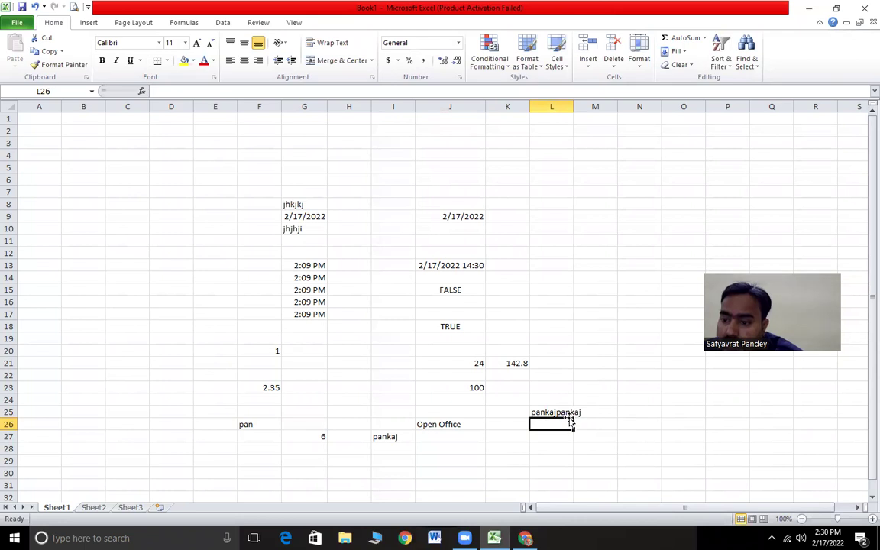
mouse_move(465, 538)
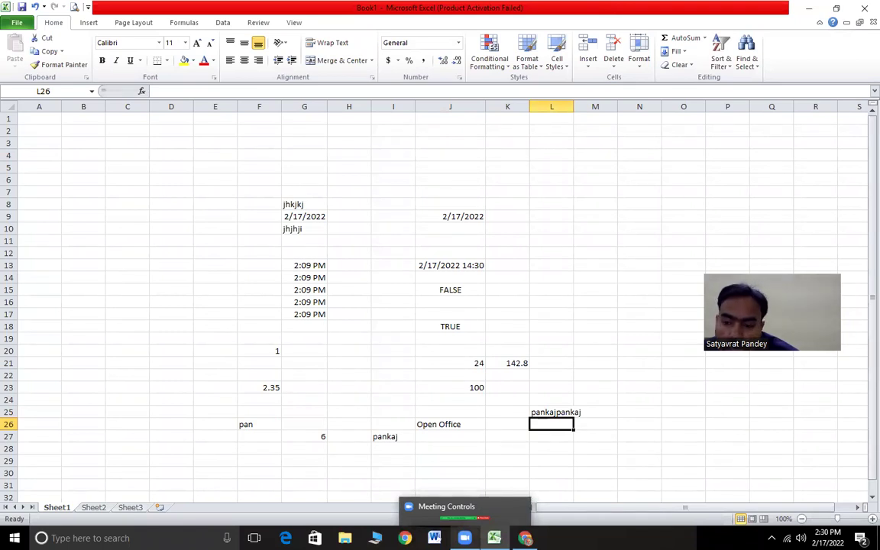
left_click(525, 537)
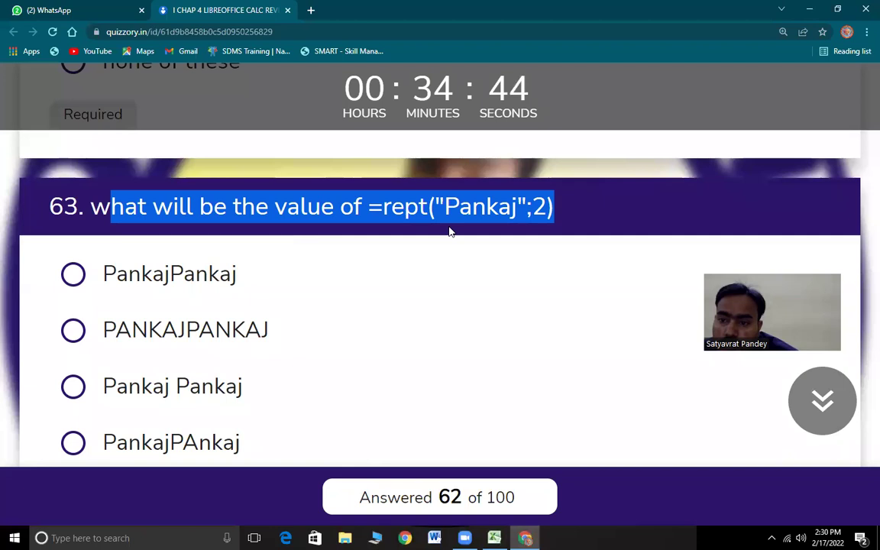
- Answer question 63 with the unspaced doubled name and highlight question 64's text
left_click(75, 275)
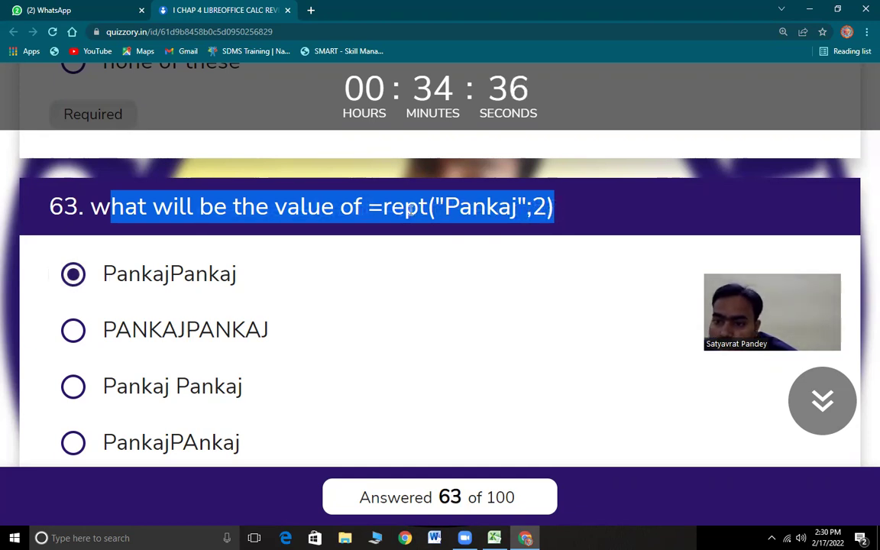
scroll(223, 365, "down", 4)
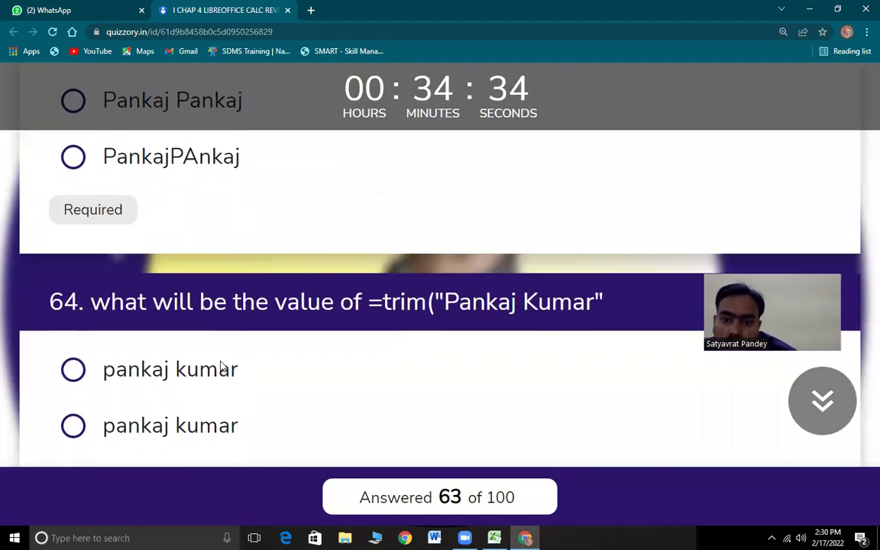
scroll(222, 365, "down", 2)
left_click_drag(111, 159, 611, 174)
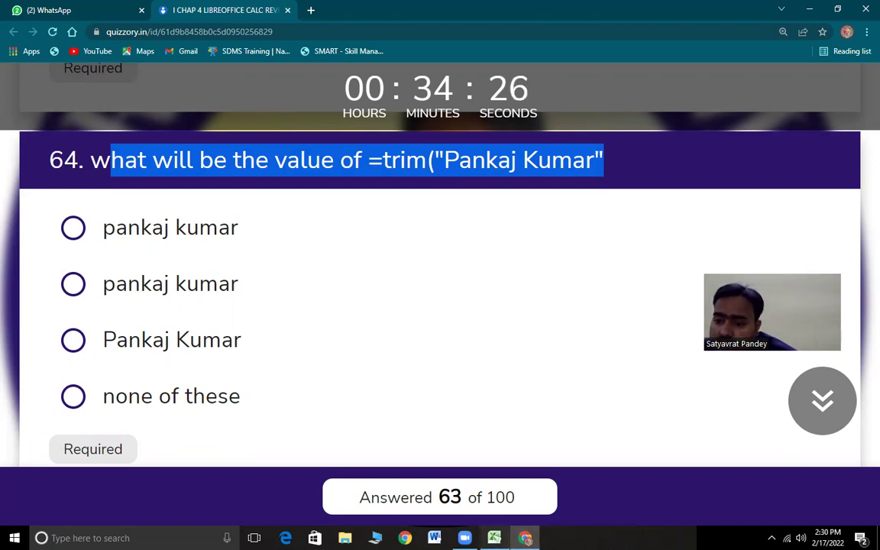
key("alt+Tab")
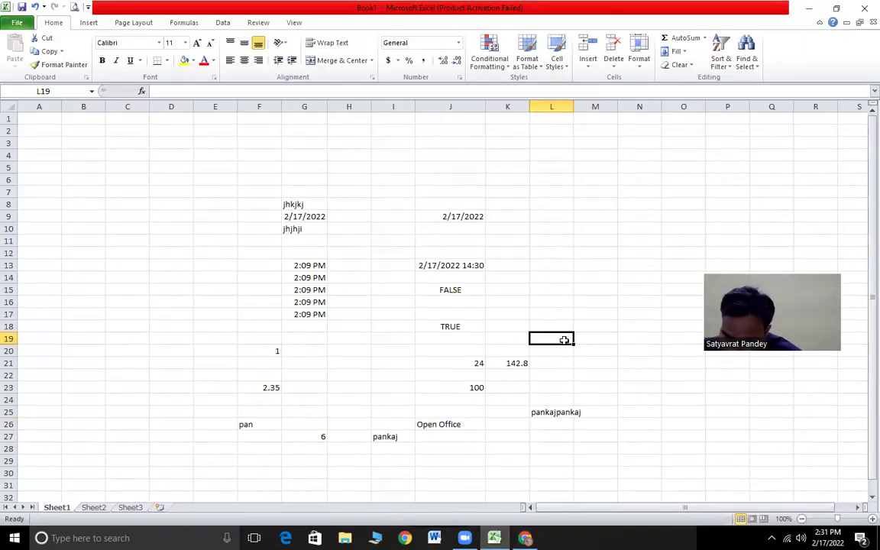
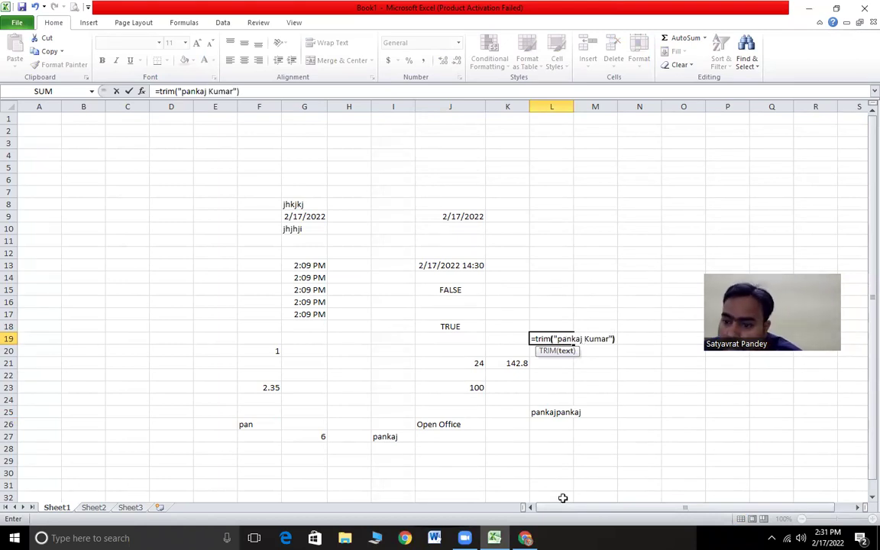
- Enter a TRIM formula on a two-word sample name in L19, checking question 64 midway
left_click(525, 538)
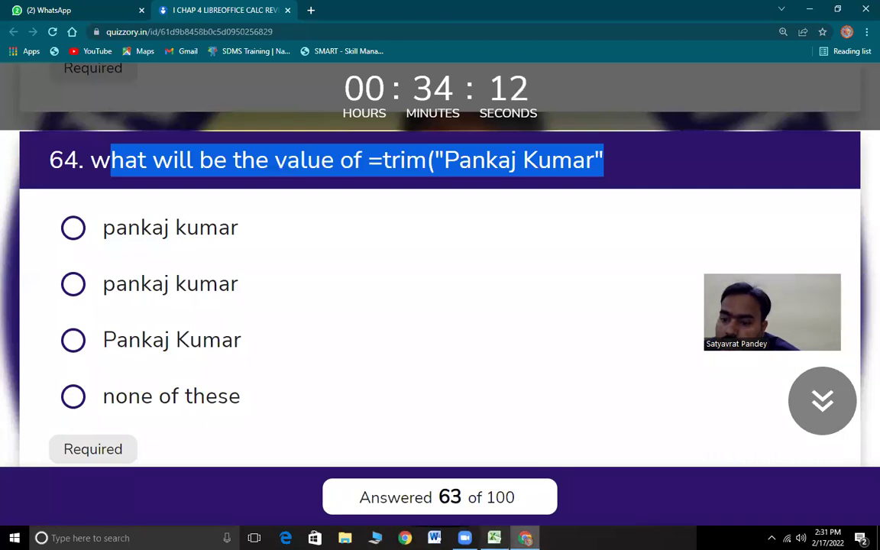
key("alt+Tab")
key("Return")
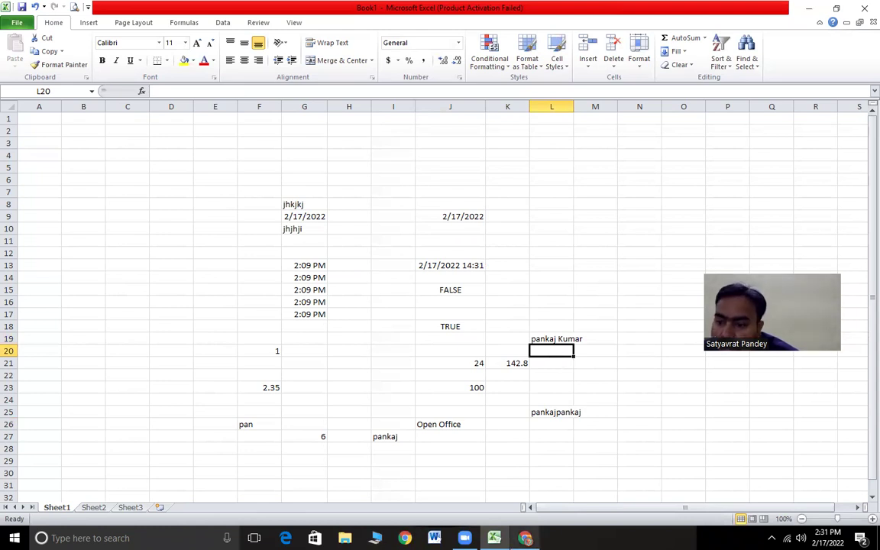
- Edit the text inside L19's TRIM formula to include extra spaces and recommit it
key("alt+Tab")
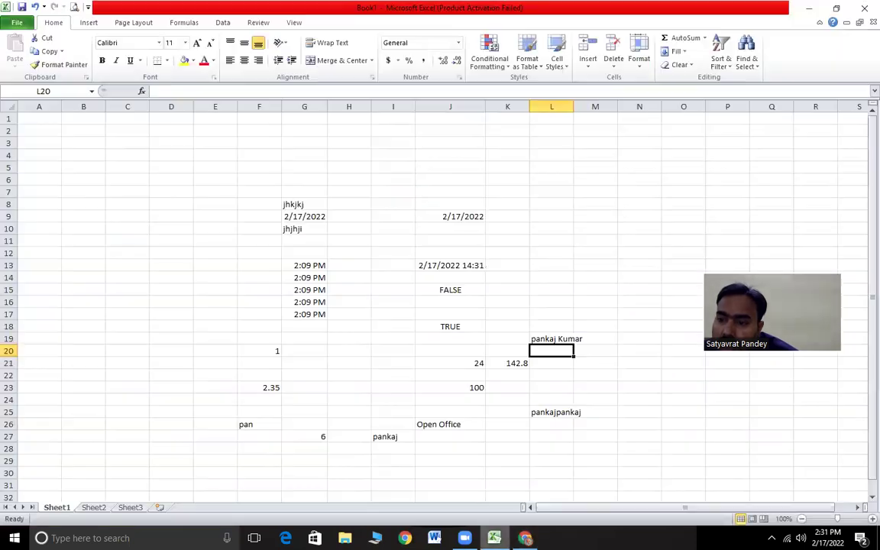
key("alt+Tab")
left_click(554, 338)
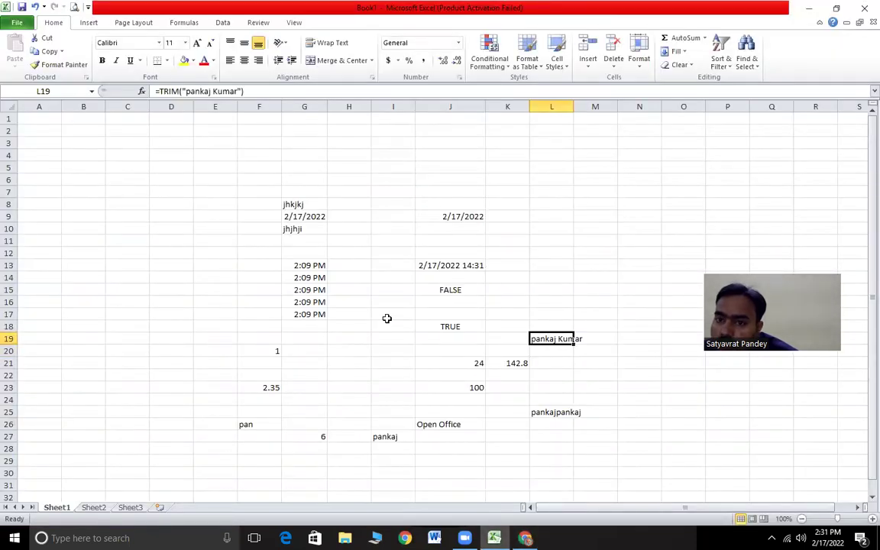
left_click(213, 91)
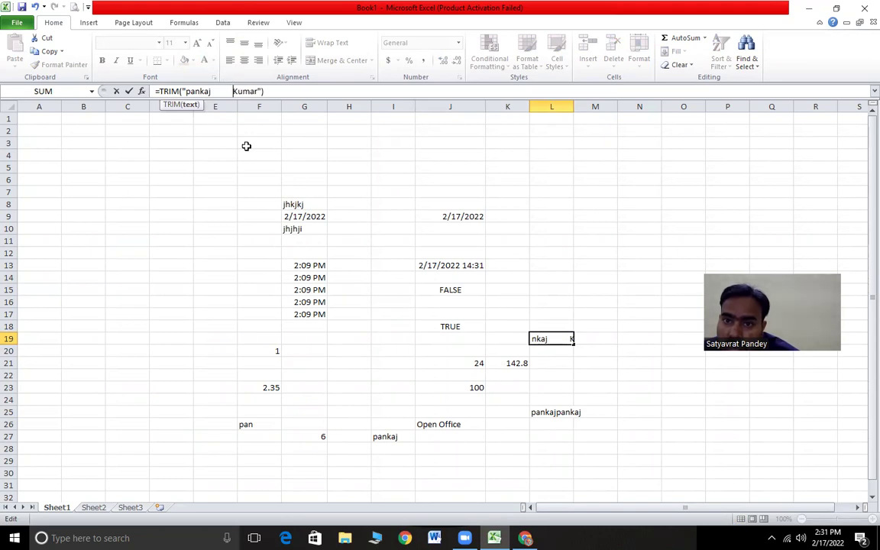
key("Return")
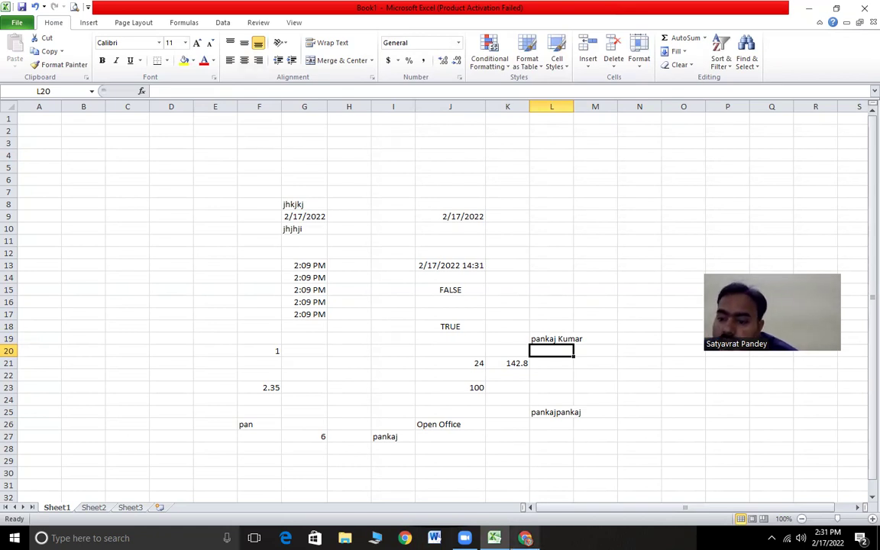
key("alt+Tab")
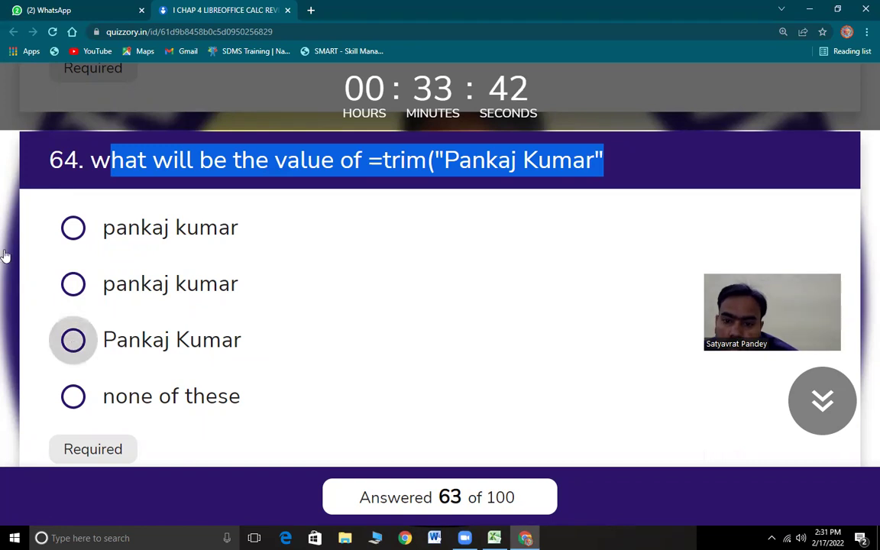
- Answer question 64 with the single-spaced two-word name and highlight question 65's text
left_click(220, 344)
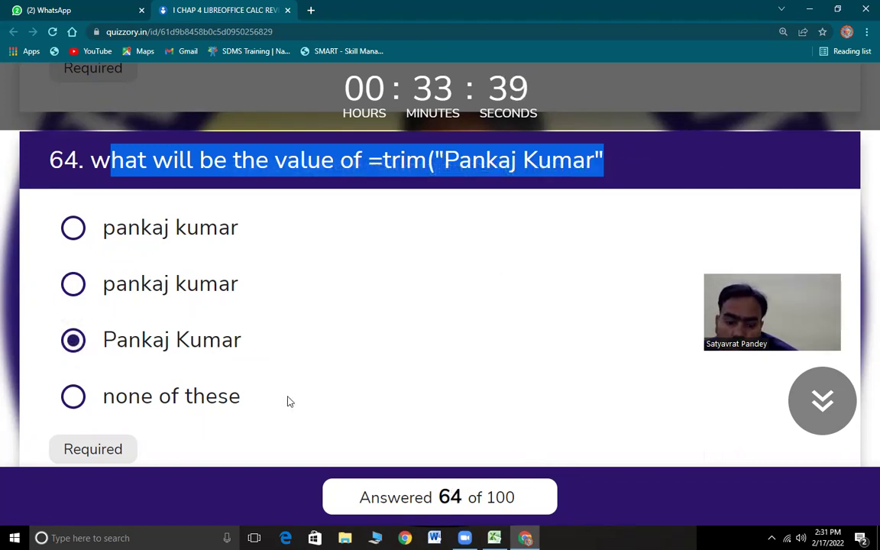
scroll(287, 401, "down", 3)
scroll(287, 401, "down", 2)
left_click_drag(90, 174, 235, 188)
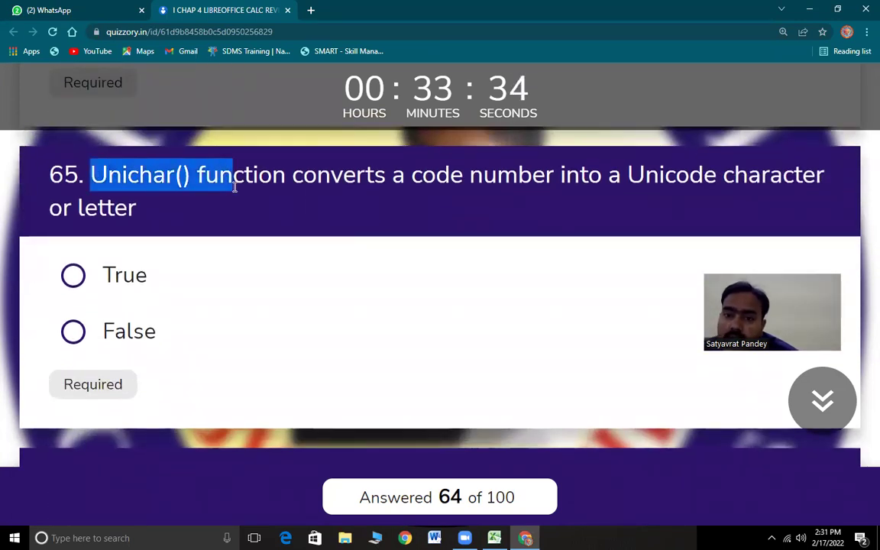
left_click_drag(511, 196, 747, 180)
left_click(145, 209, "shift")
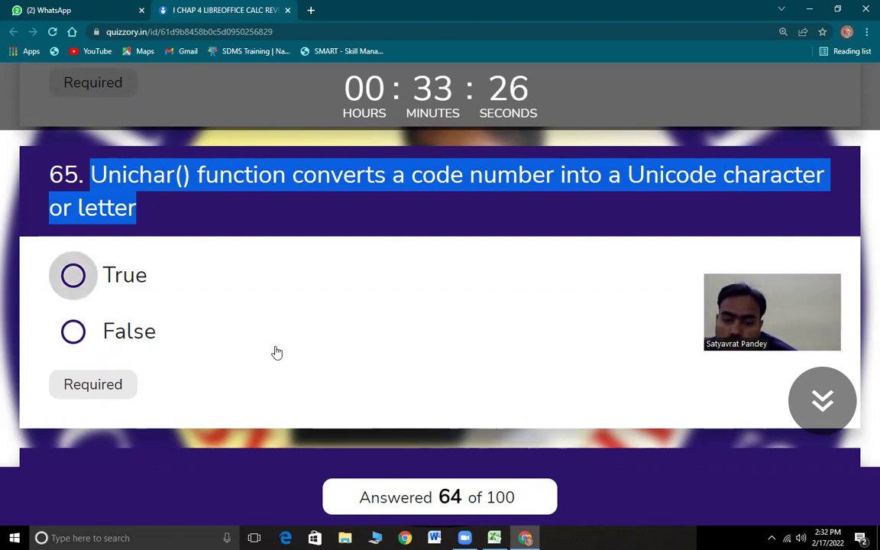
- Mark questions 65 and 66 as True and bring question 67 into view
key("space")
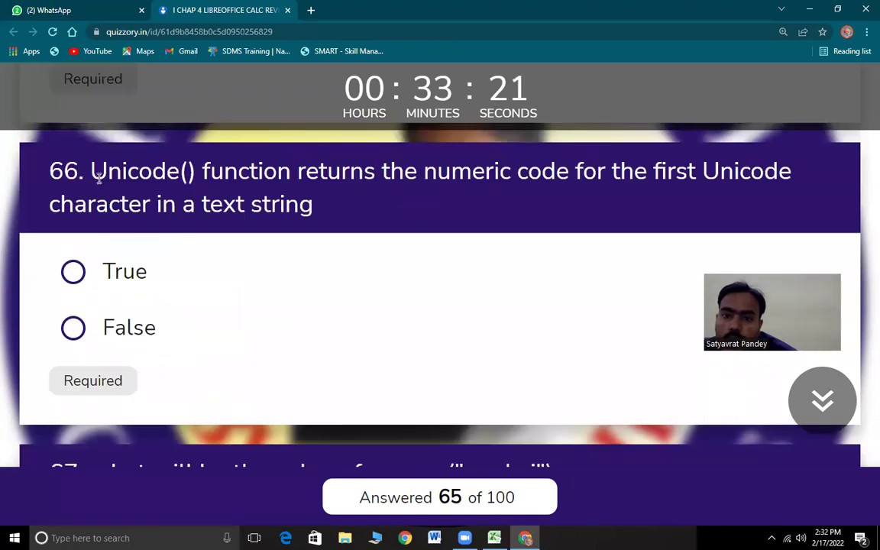
left_click_drag(92, 172, 344, 229)
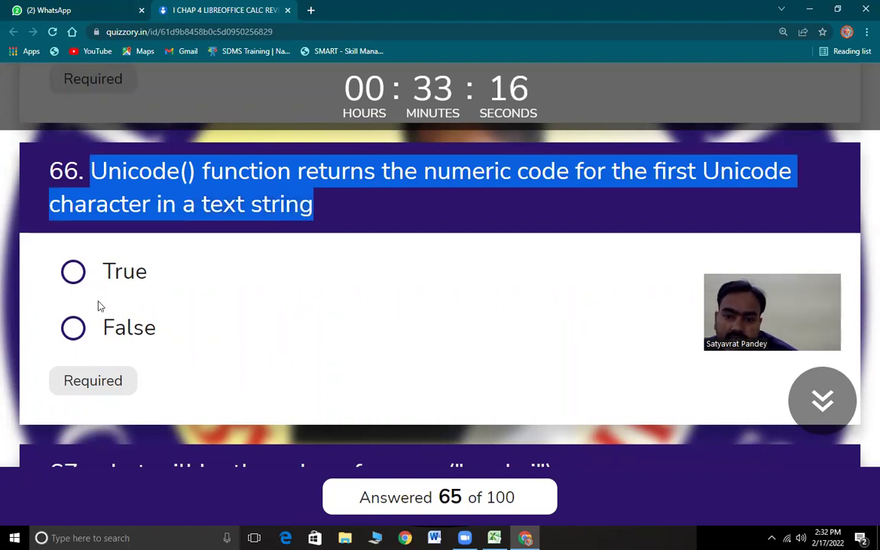
left_click(74, 275)
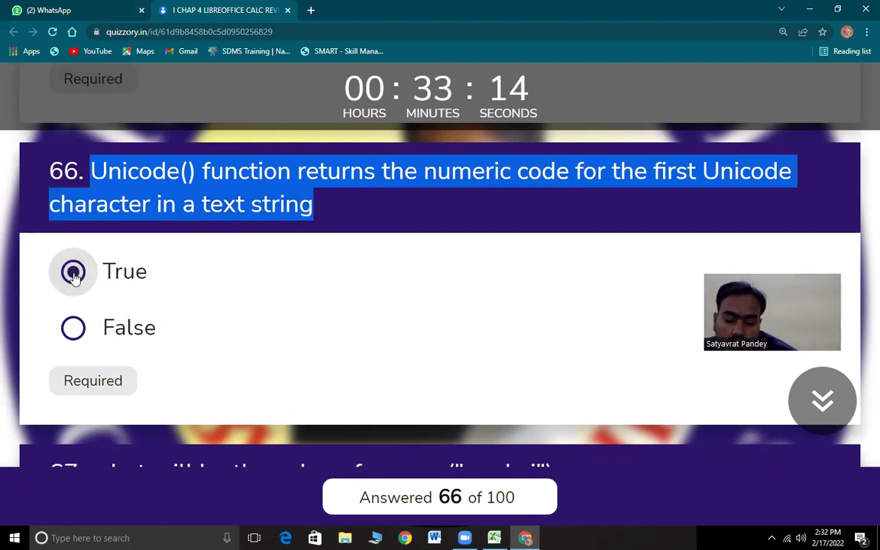
scroll(208, 381, "down", 3)
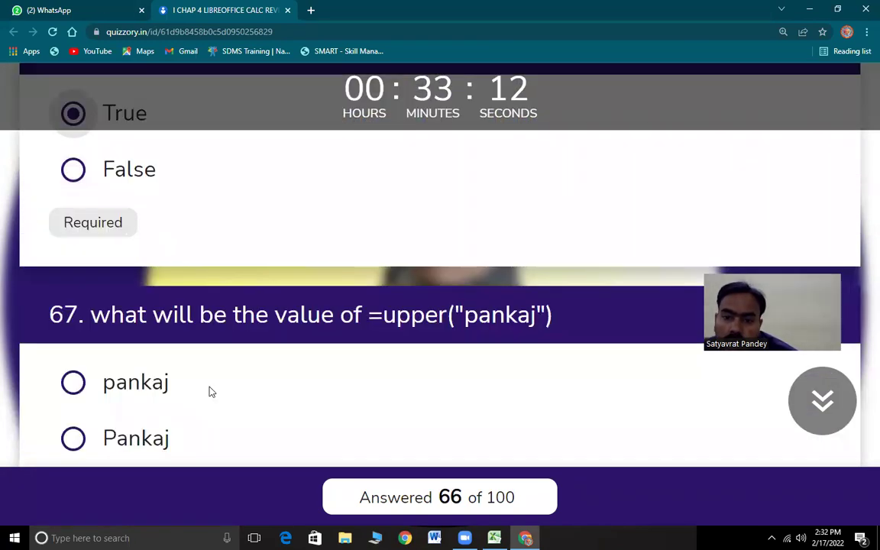
left_click_drag(89, 226, 586, 254)
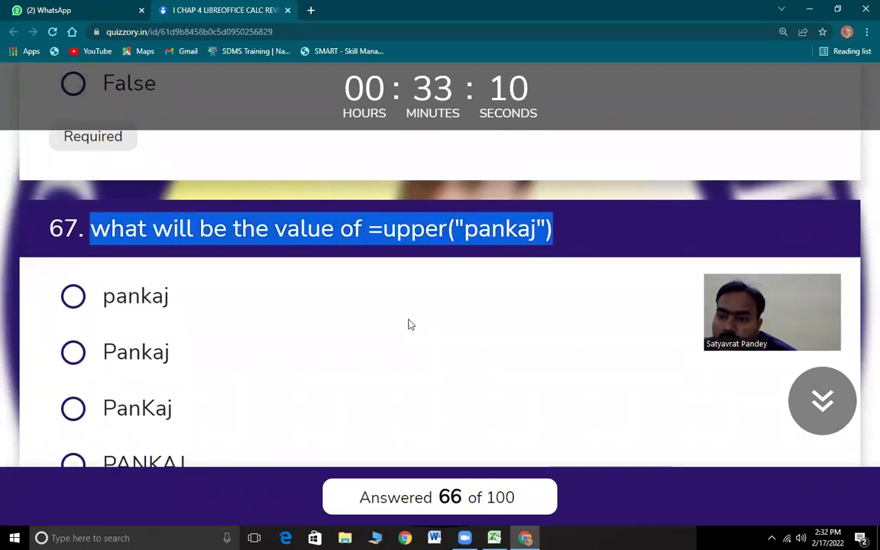
scroll(530, 456, "down", 2)
- In L15, enter an UPPER formula on a lowercase sample name and inspect the uppercase result
key("alt+Tab")
left_click(561, 287)
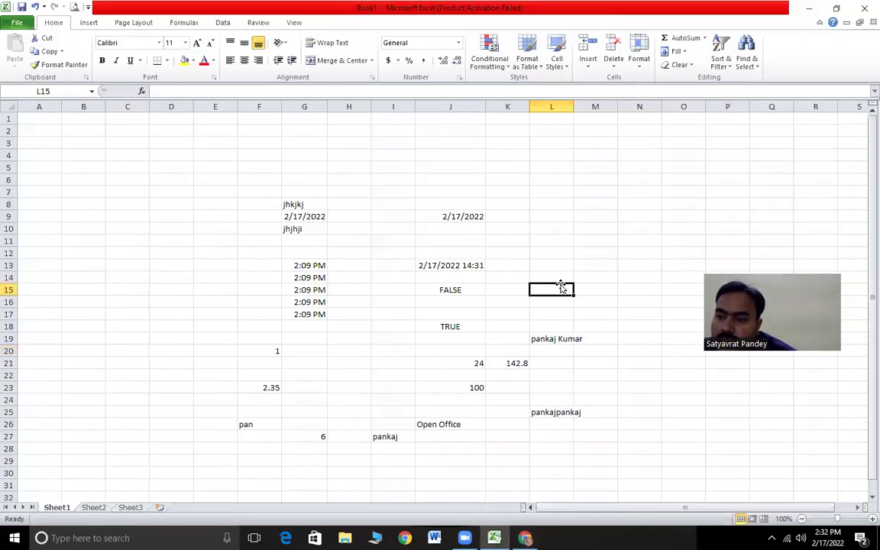
type("=")
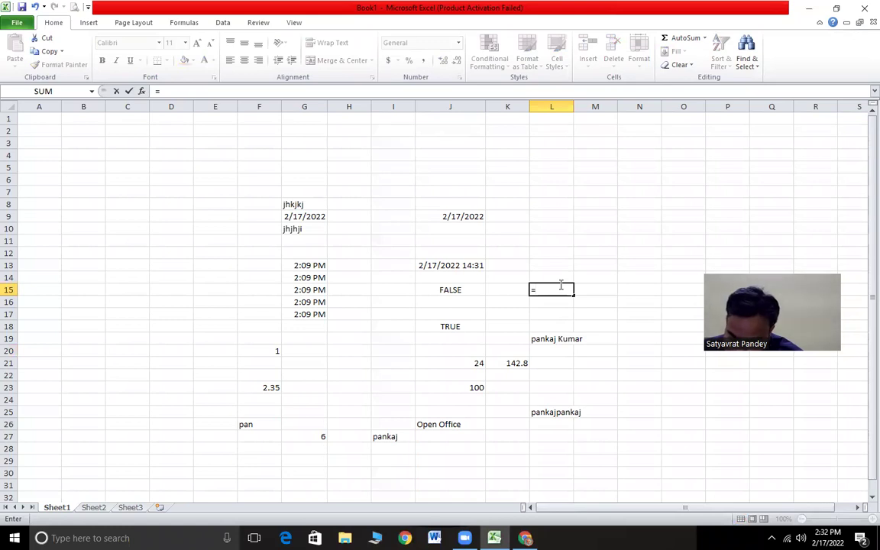
type("upper(")
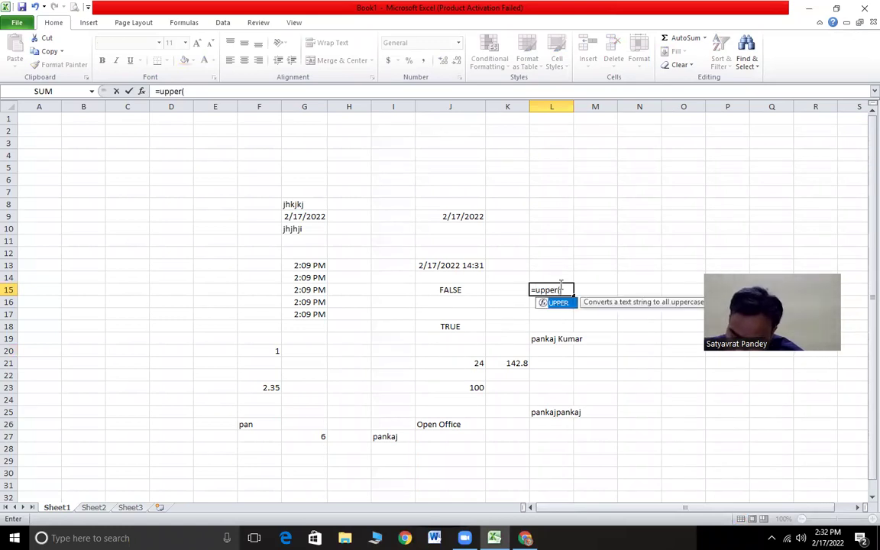
type("\"pankaj")
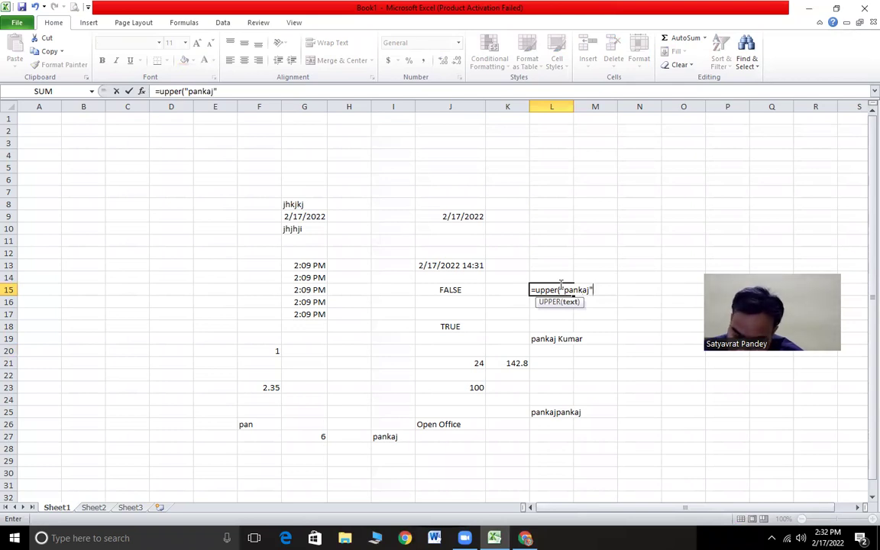
key("Return")
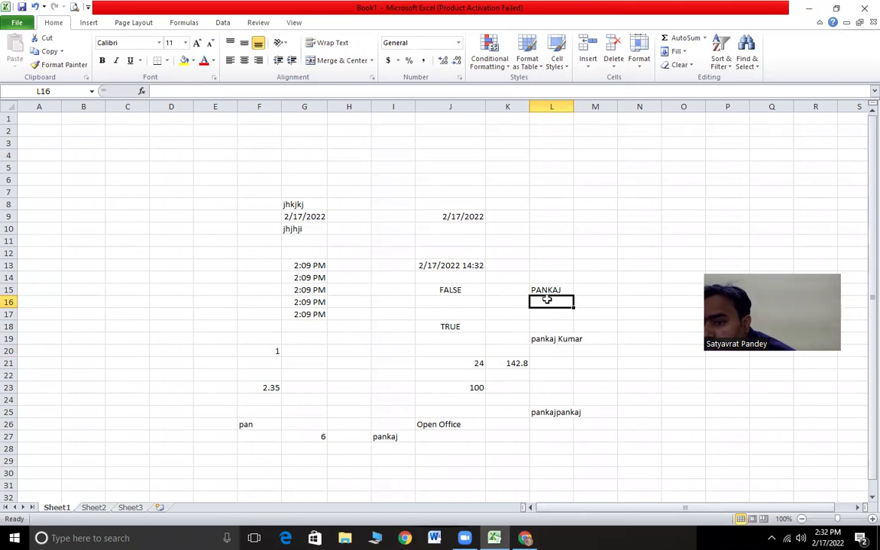
left_click(544, 292)
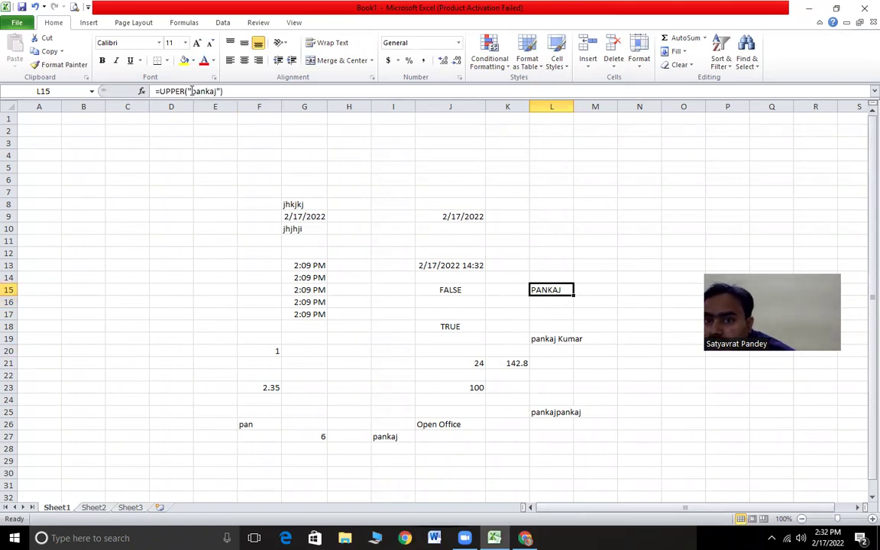
left_click_drag(191, 91, 217, 91)
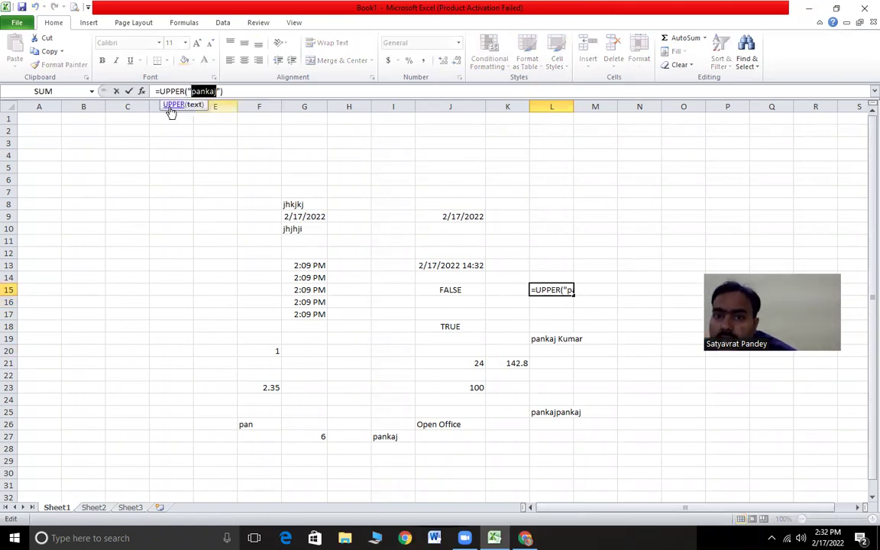
left_click(560, 314)
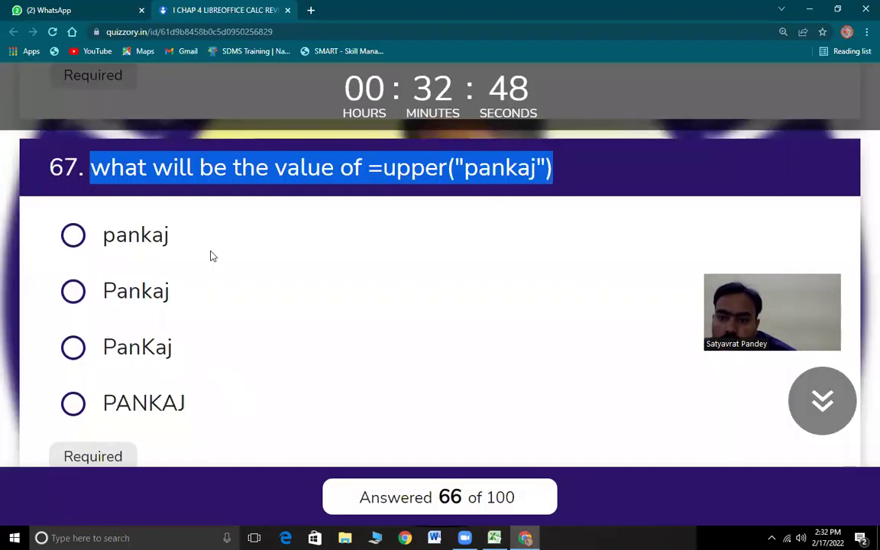
- Answer question 67 with the uppercase name and mark question 68 as True
left_click(74, 404)
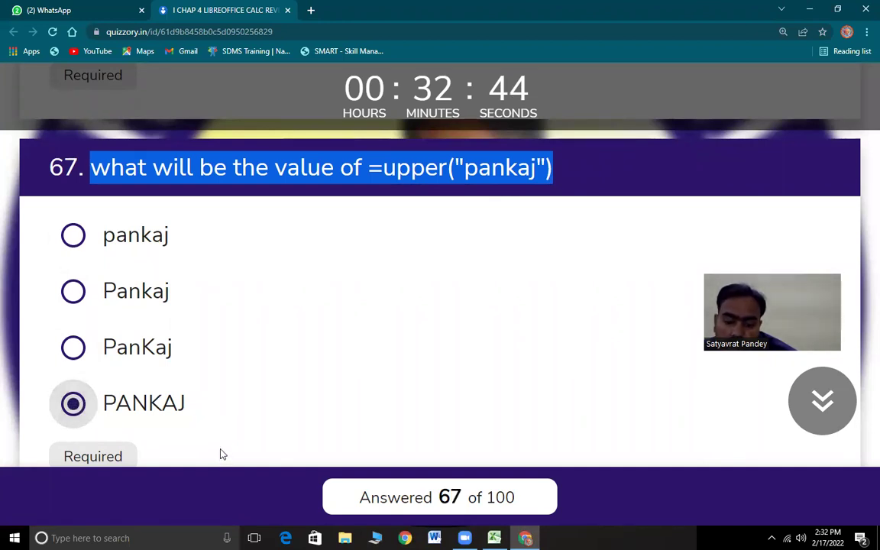
scroll(220, 438, "down", 5)
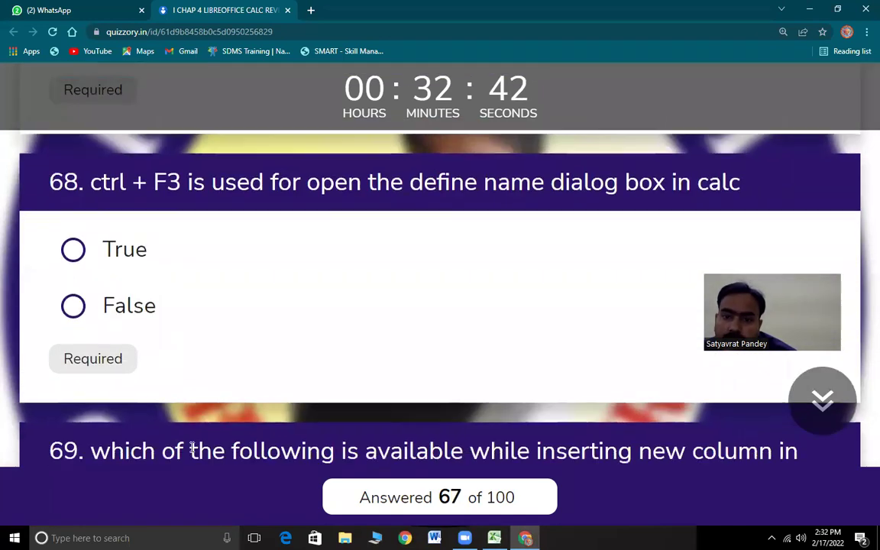
left_click_drag(94, 180, 718, 208)
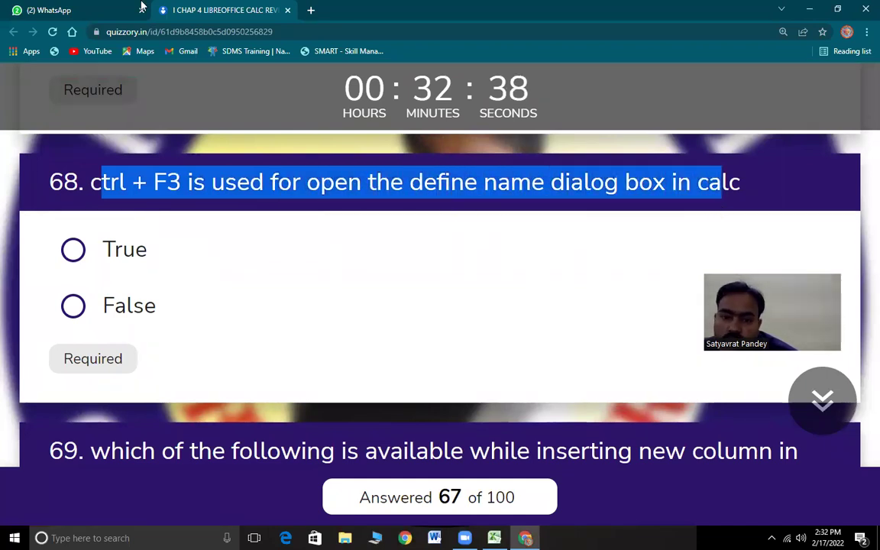
left_click(73, 251)
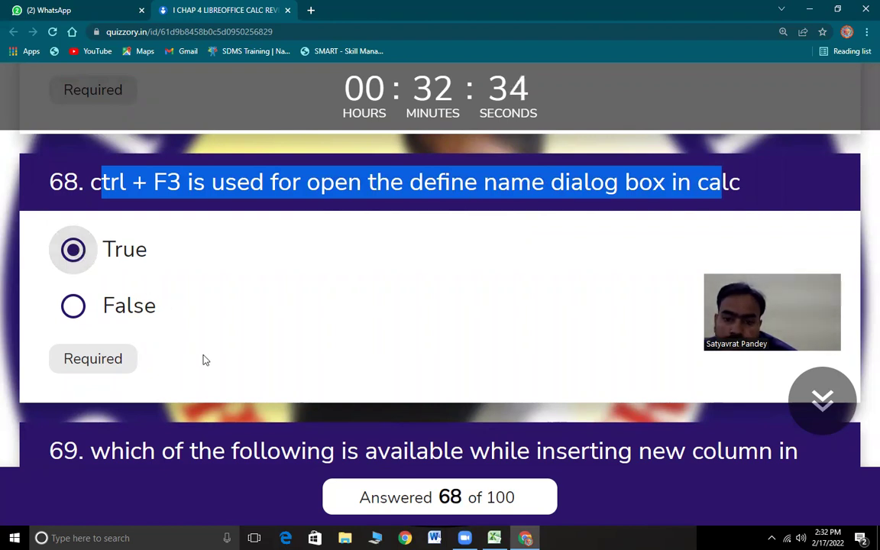
- Choose 'insert column after' for question 69 and highlight question 70's text
scroll(153, 305, "down", 3)
left_click_drag(104, 263, 428, 280)
left_click_drag(566, 296, 195, 193)
scroll(566, 298, "down", 2)
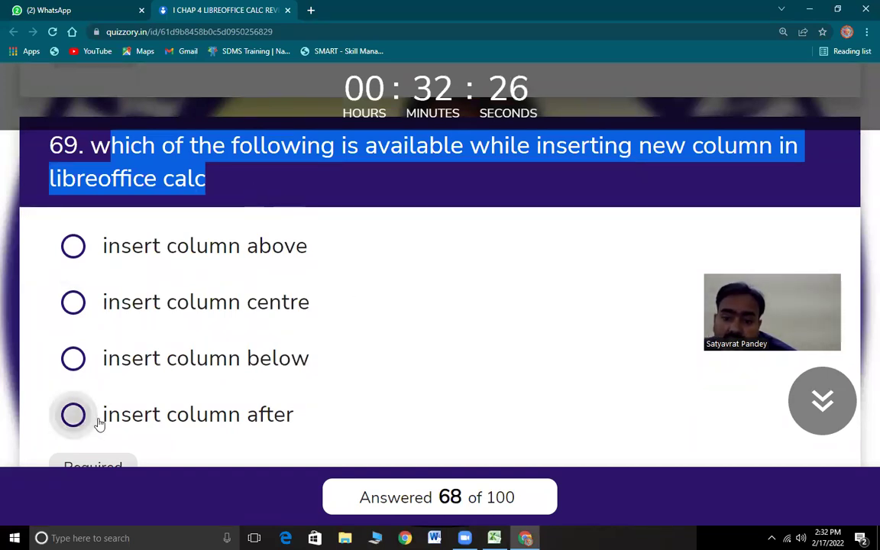
key("space")
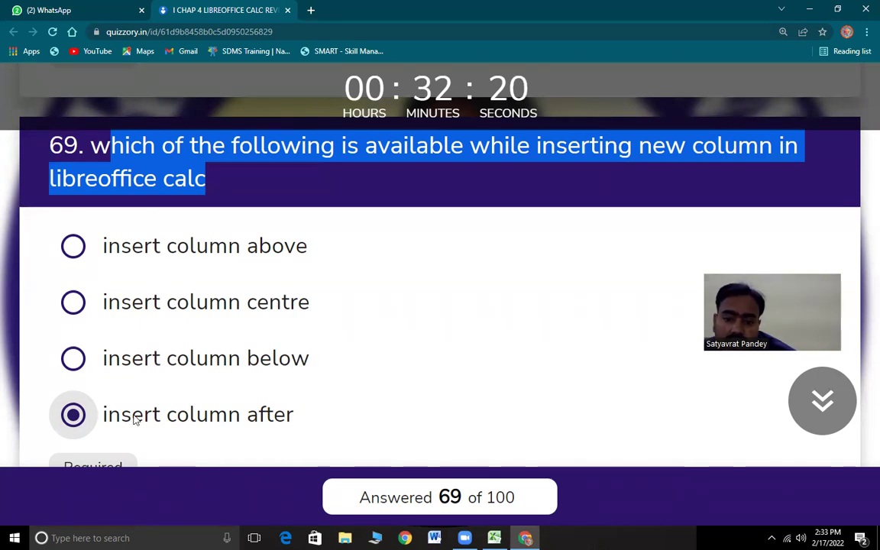
scroll(179, 417, "down", 1)
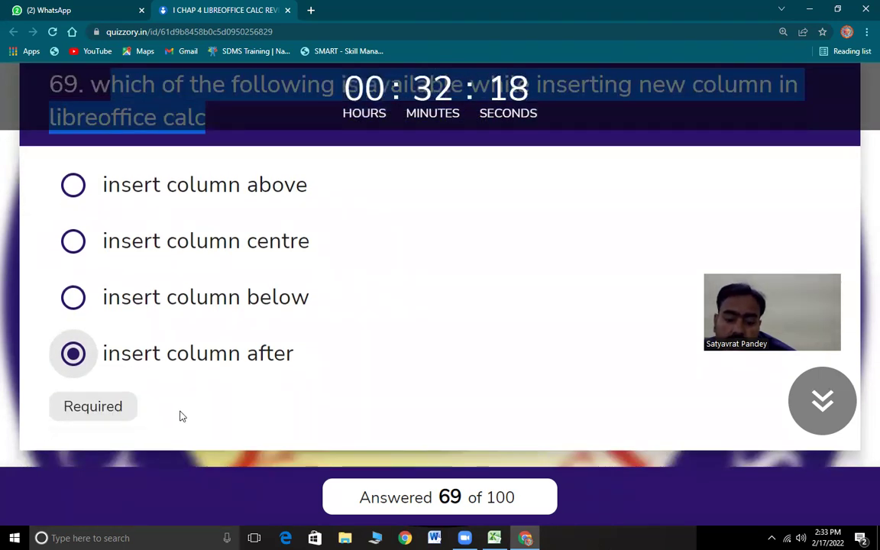
scroll(208, 404, "down", 4)
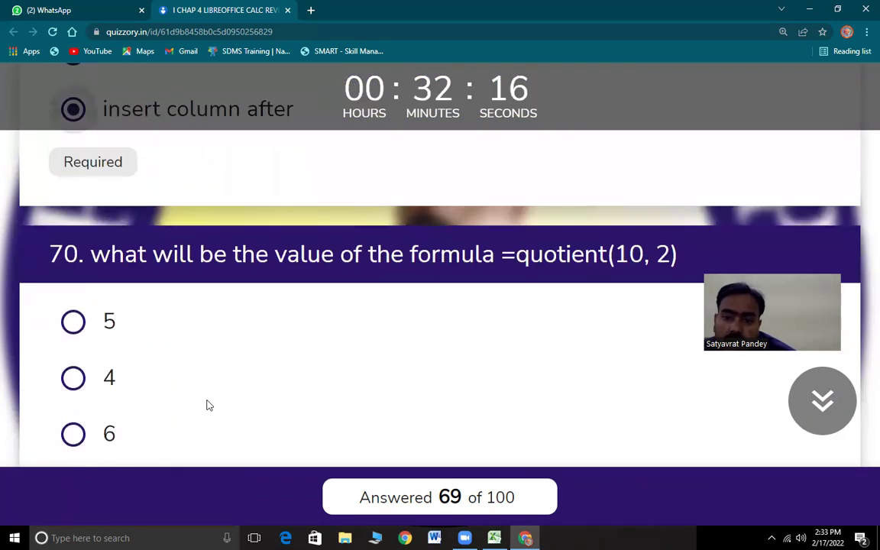
left_click_drag(104, 192, 674, 195)
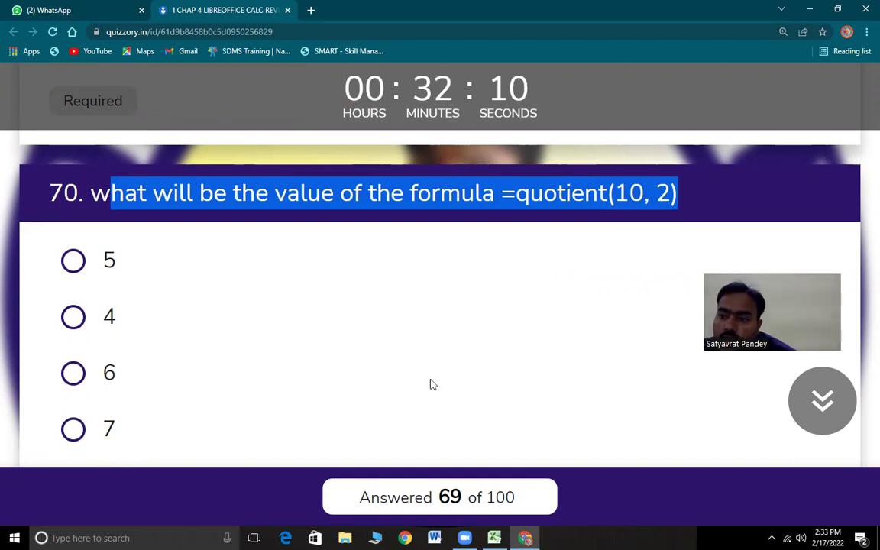
left_click(494, 537)
- Enter =QUOTIENT(10,2) in M9, confirm it shows 5, and answer question 70 with 5
left_click(600, 215)
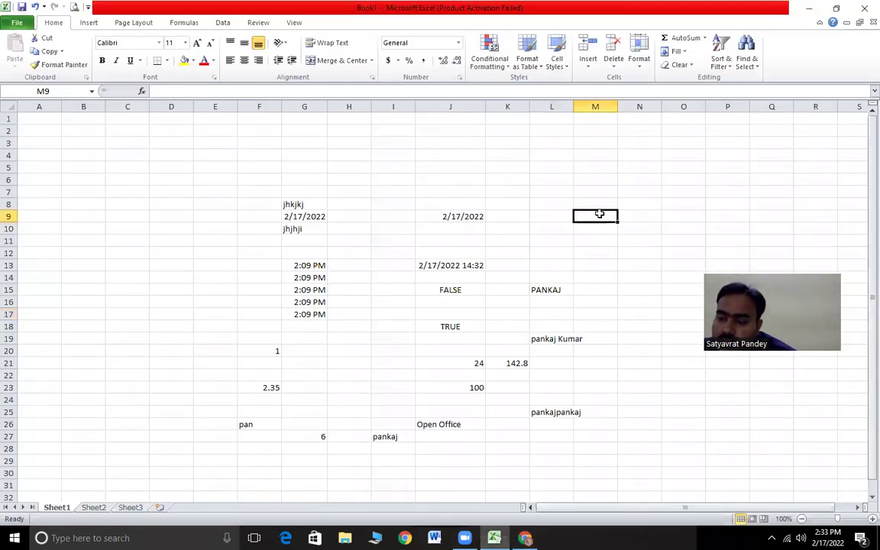
type("=")
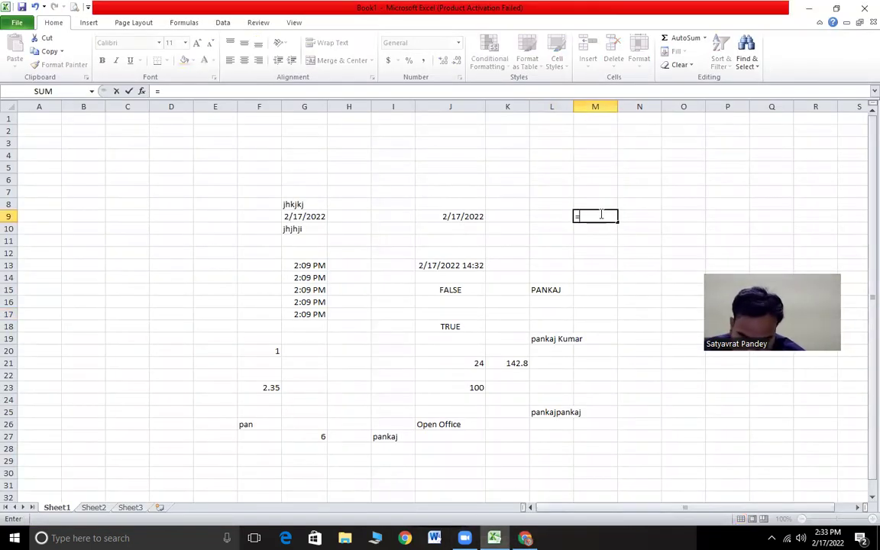
type("qu")
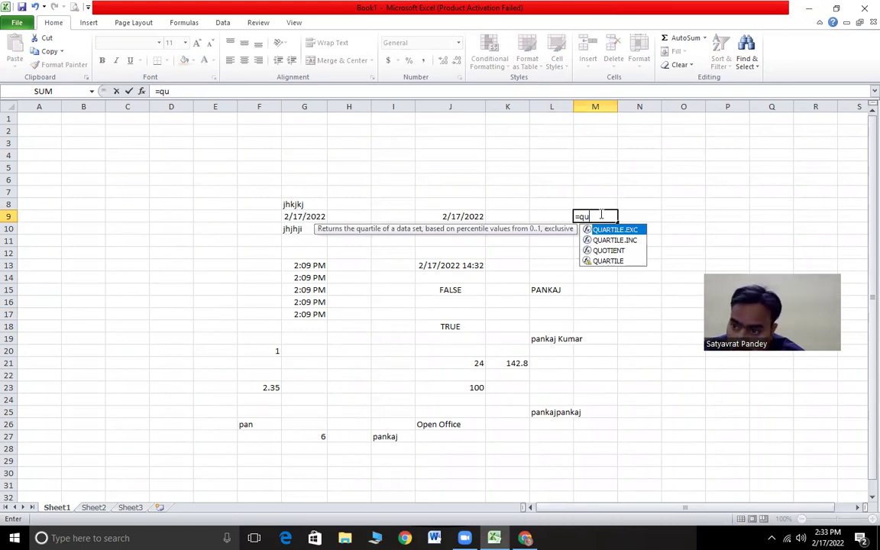
type("otient?")
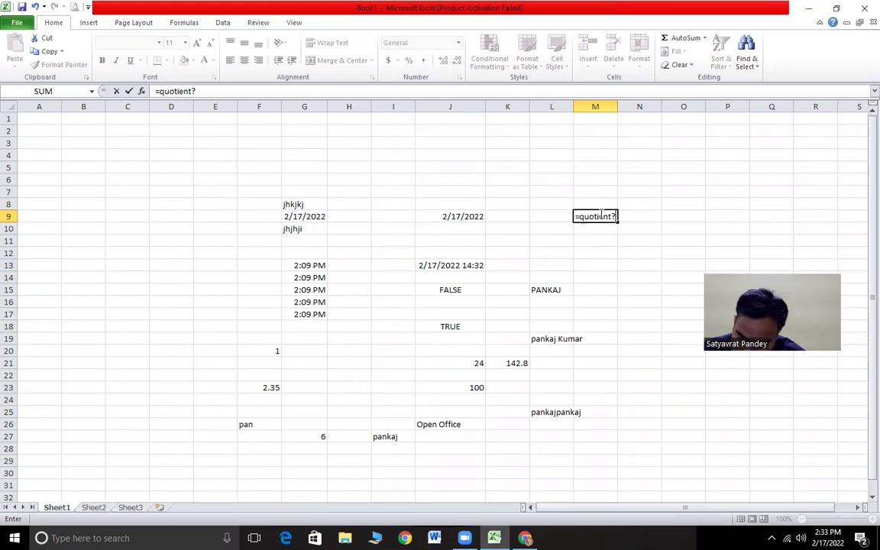
key("BackSpace")
key("BackSpace")
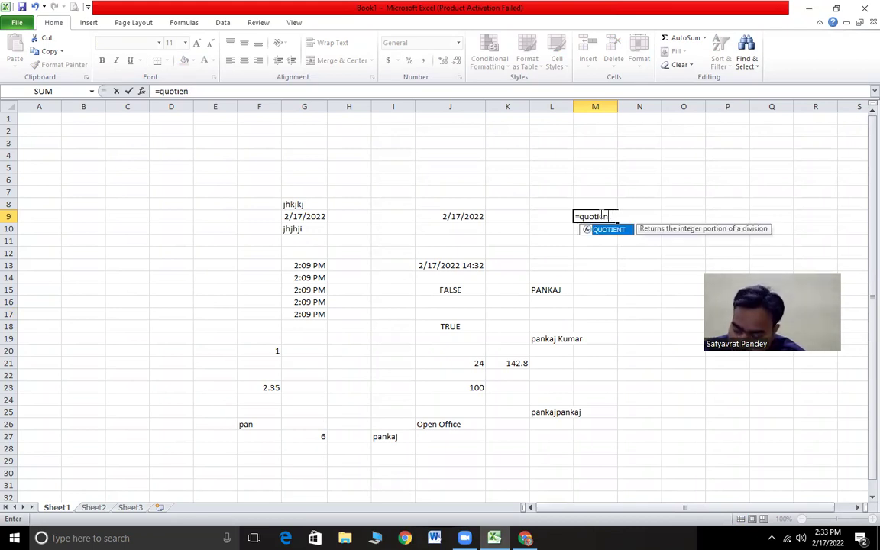
type("(")
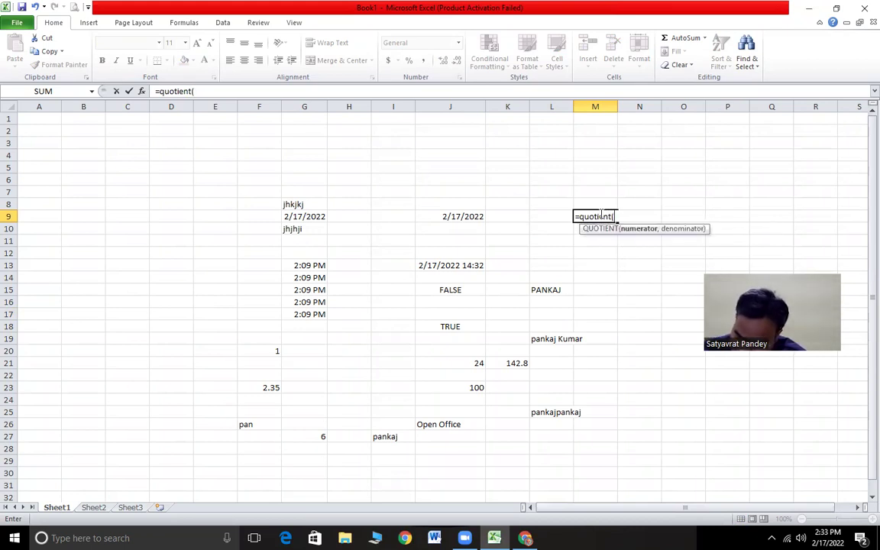
type("10,2")
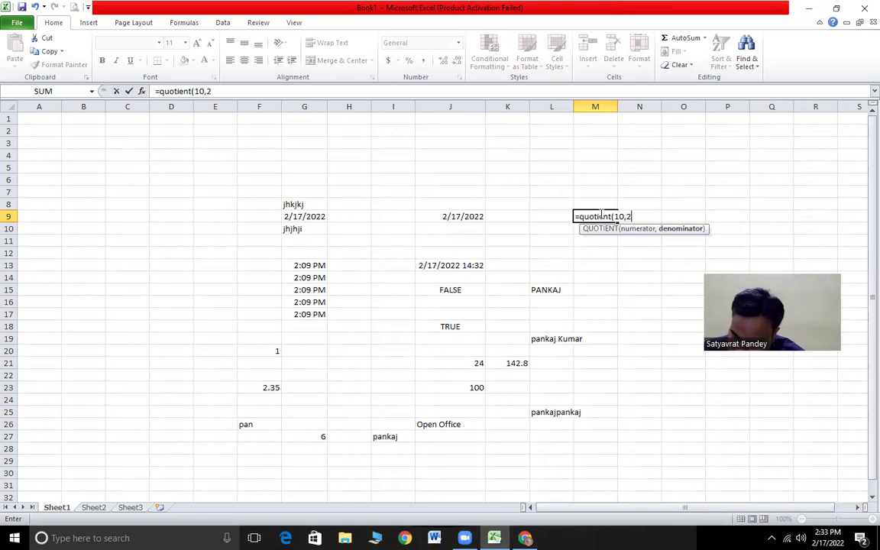
key("Return")
left_click(591, 215)
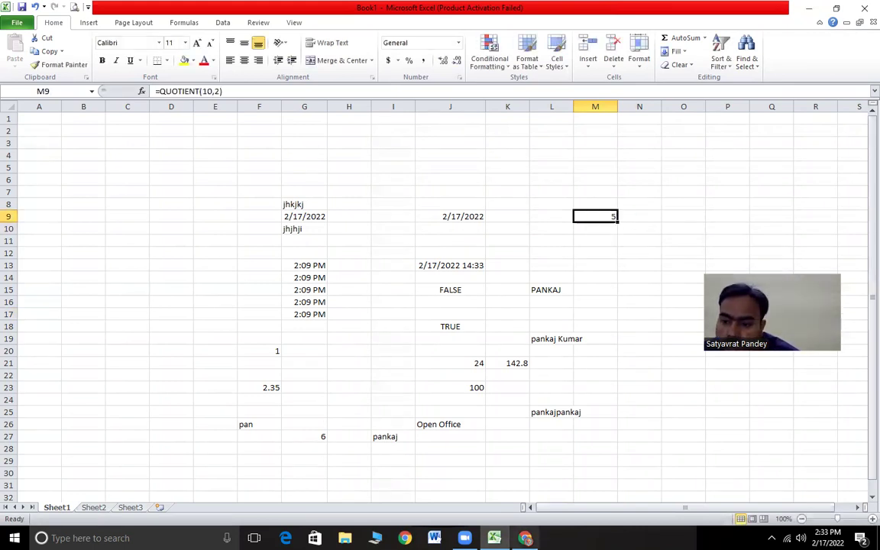
key("alt+Tab")
left_click(73, 261)
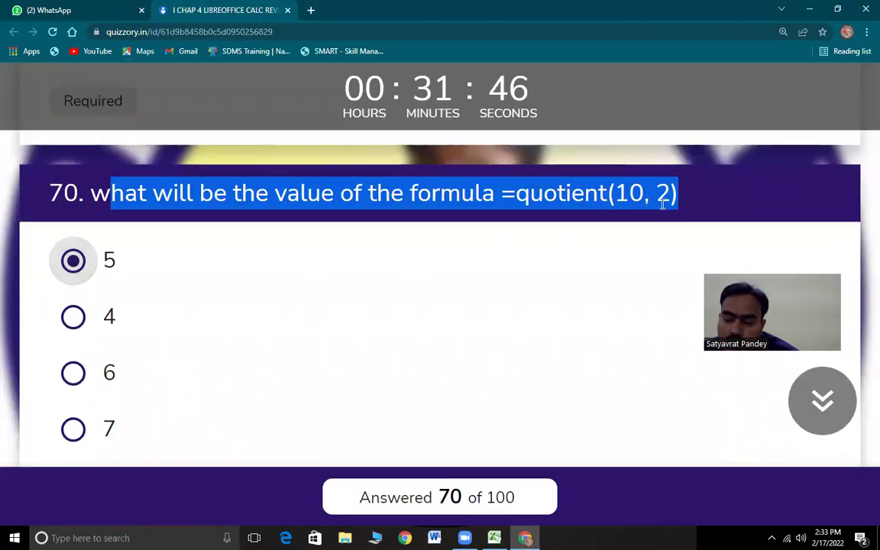
- Answer question 71 with .ods and highlight question 72's text
scroll(244, 294, "down", 4)
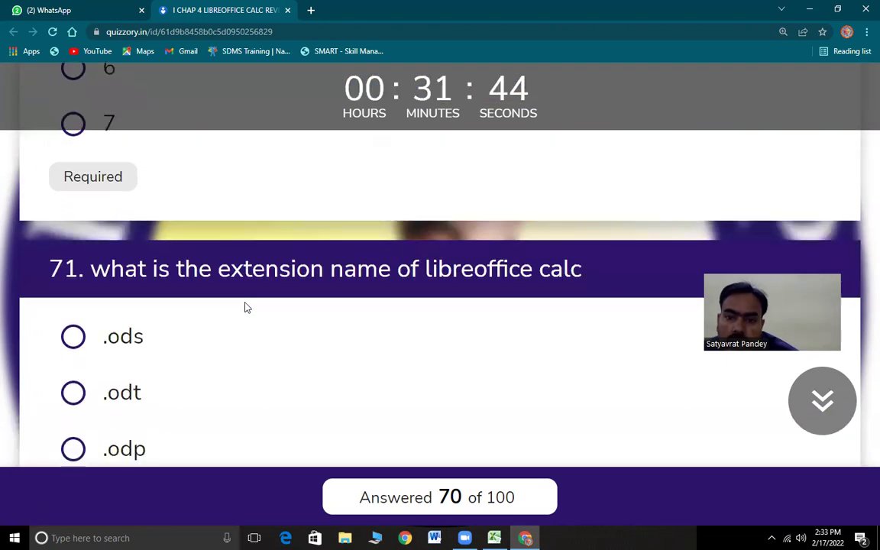
scroll(244, 307, "down", 1)
left_click_drag(100, 204, 591, 228)
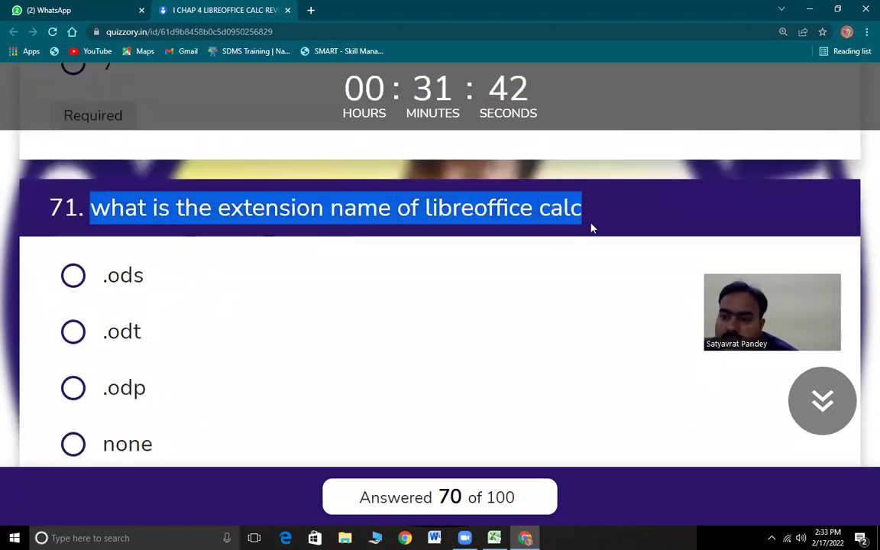
scroll(194, 357, "down", 1)
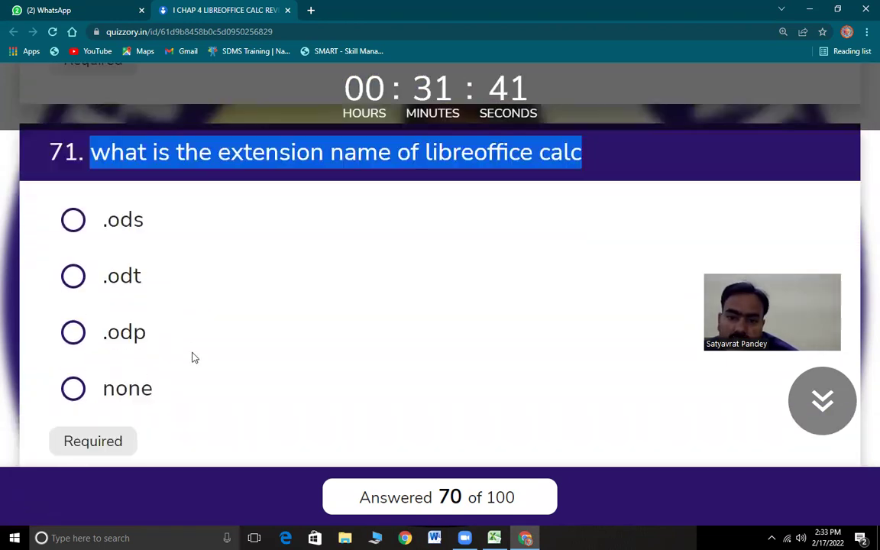
left_click(74, 222)
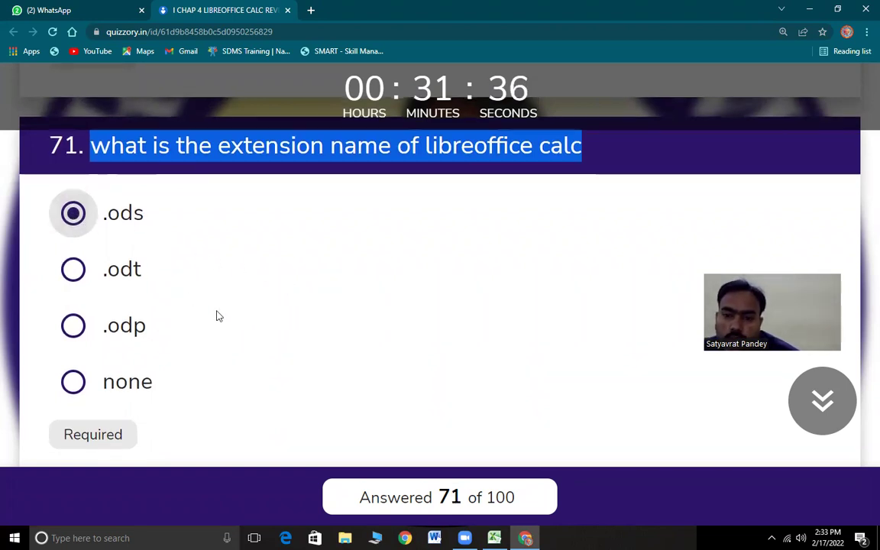
scroll(218, 313, "down", 4)
left_click_drag(103, 229, 642, 229)
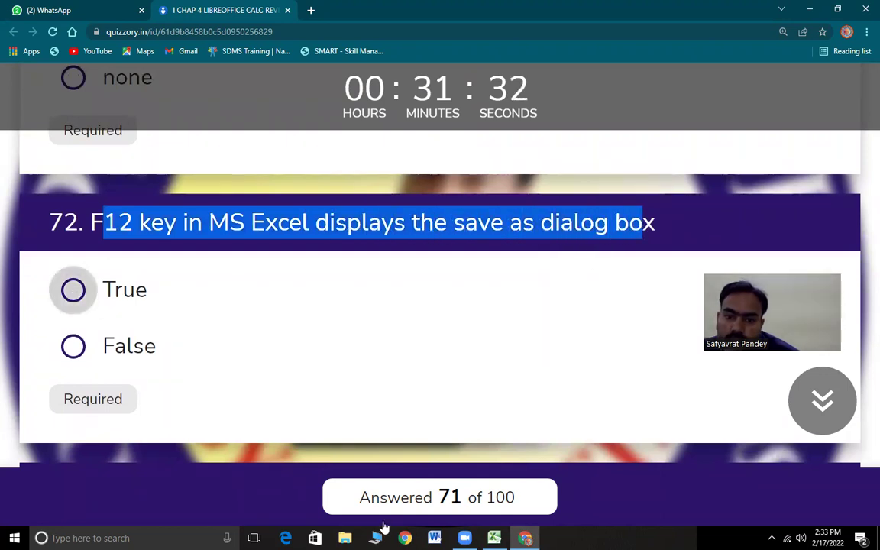
key("alt+Tab")
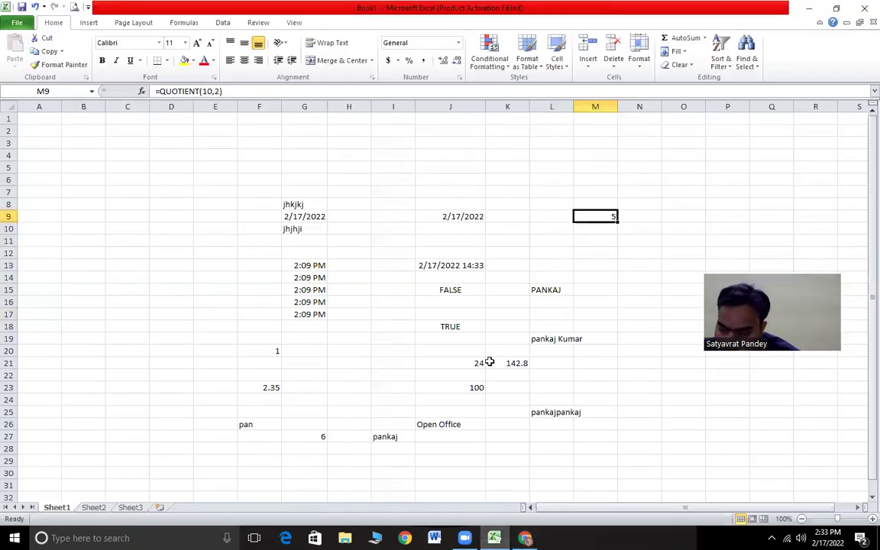
- Test that Ctrl+S brings up the save-as window, cancel it, then highlight question 73's text
key("ctrl+s")
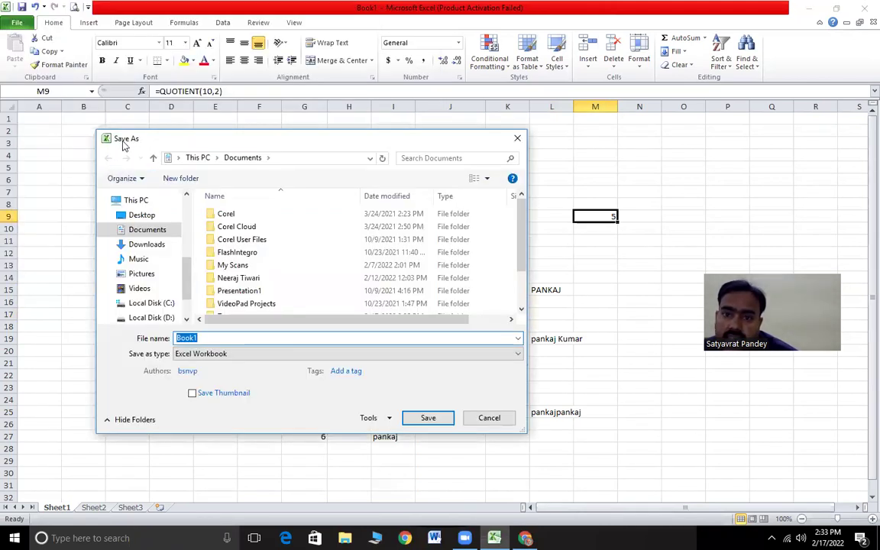
left_click(489, 418)
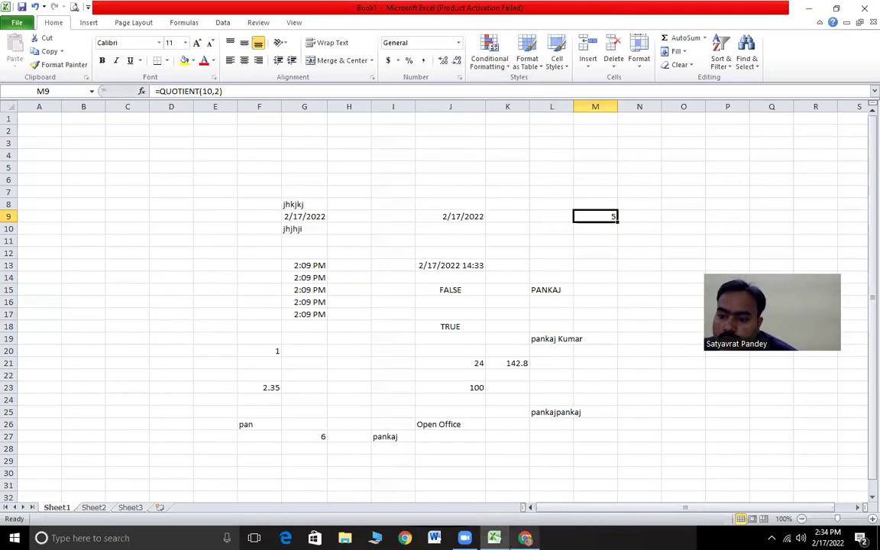
key("alt+Tab")
scroll(213, 345, "down", 3)
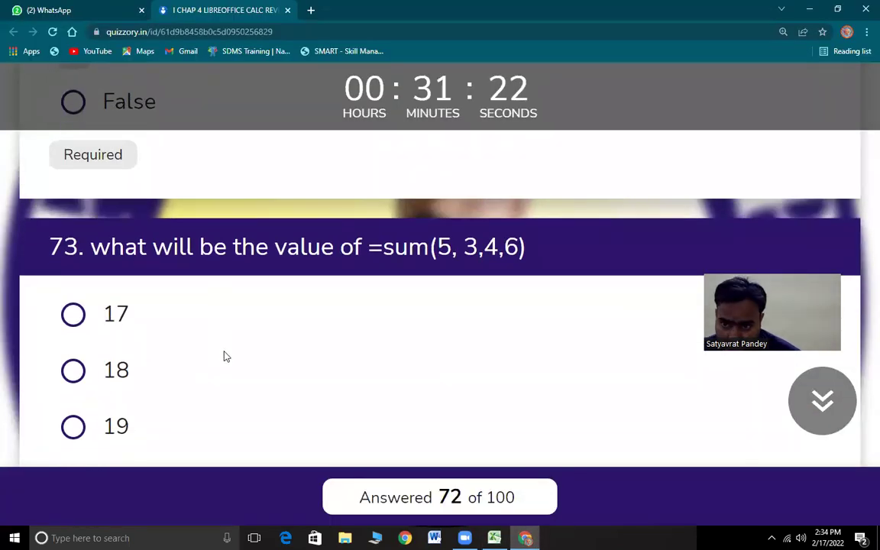
scroll(226, 356, "down", 1)
left_click_drag(98, 188, 524, 210)
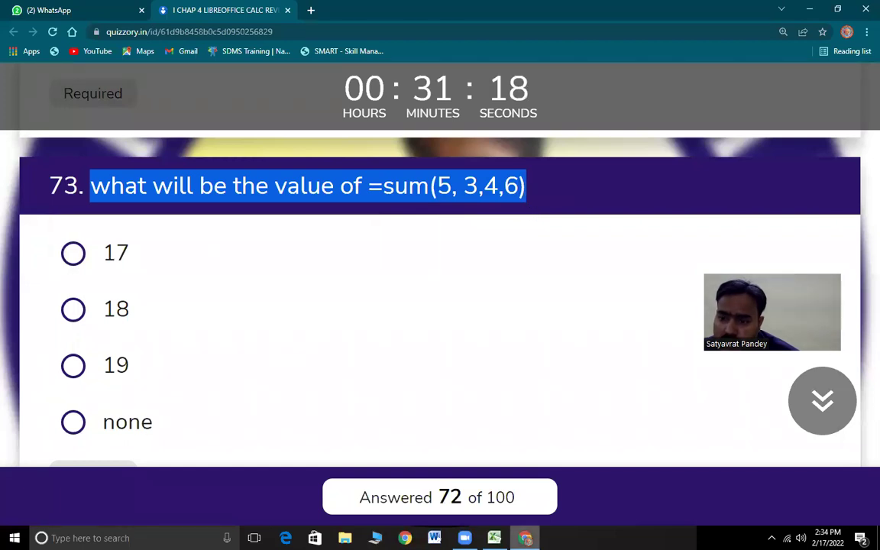
key("alt+Tab")
- Enter =SUM(5,4,3,6) in cell B7, correcting the typo, so it returns 18
left_click(69, 191)
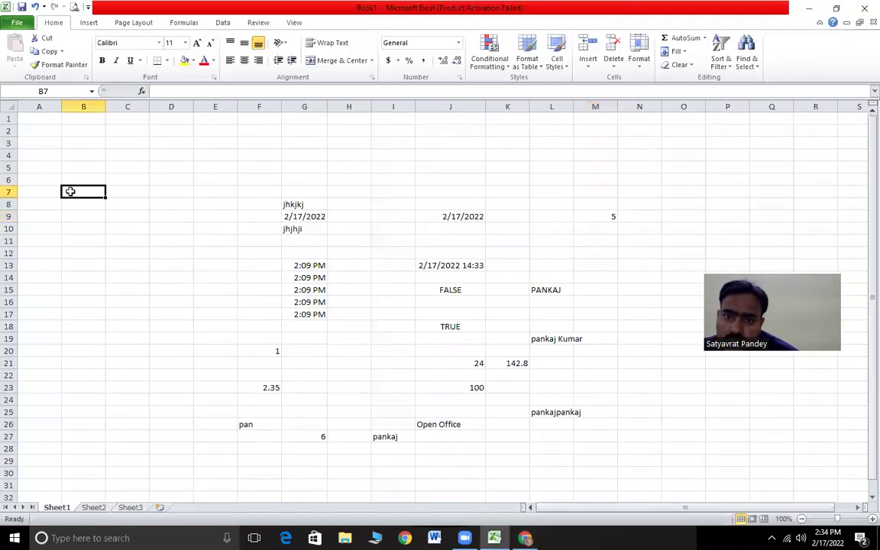
type("=su,m")
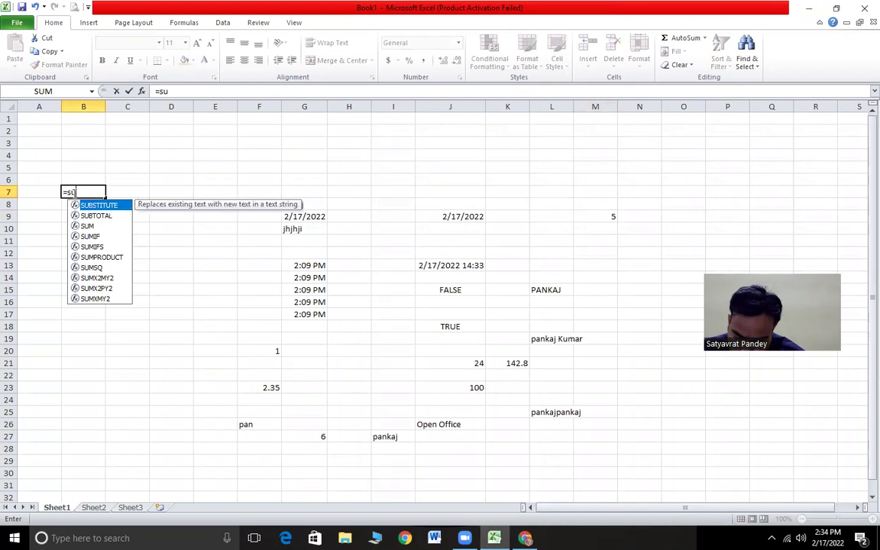
key("BackSpace")
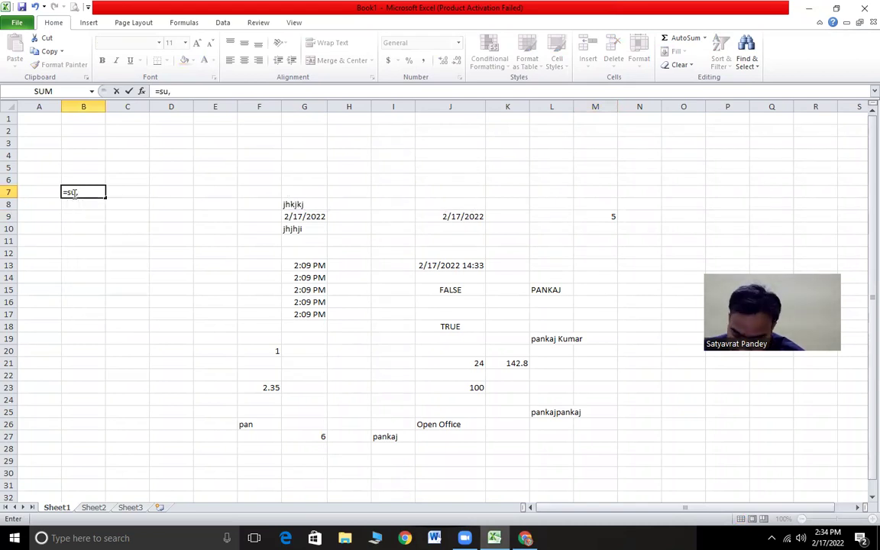
key("BackSpace")
type("m(5,4,3,")
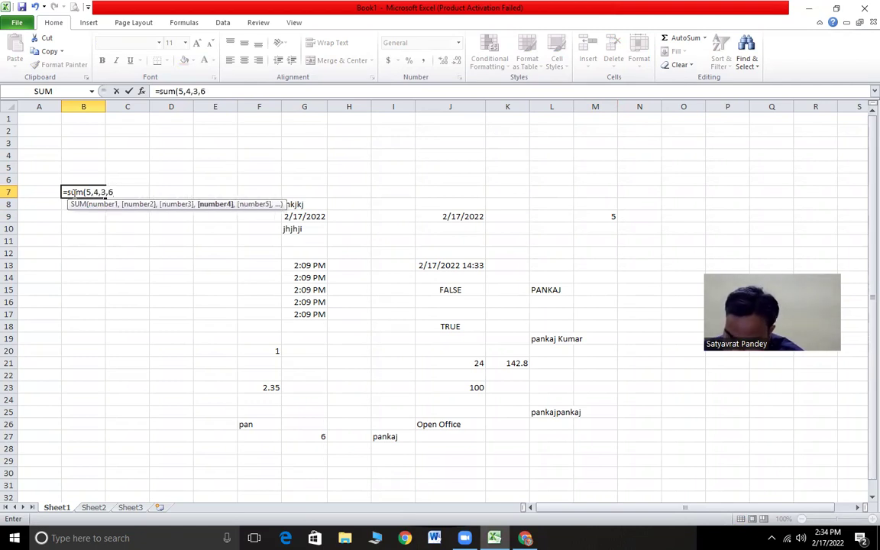
type("6)")
key("Return")
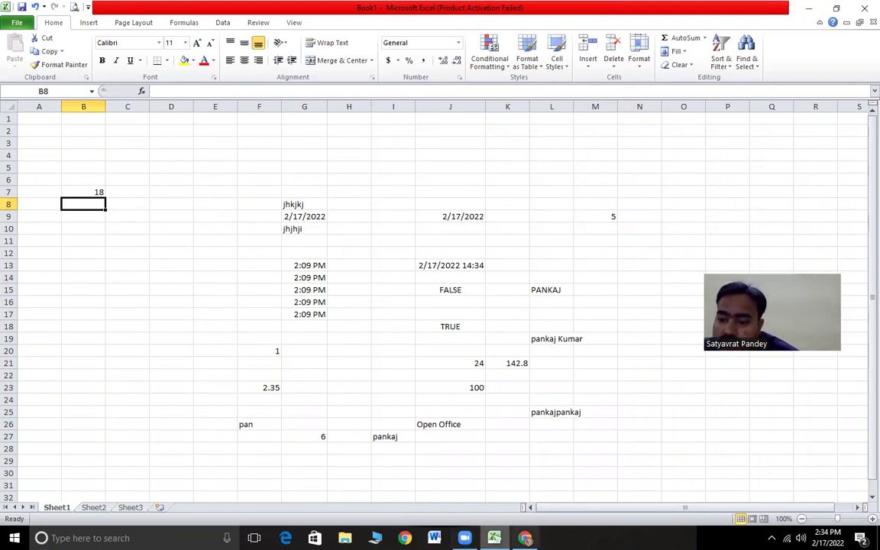
- Answer quiz question 73 with 18
key("alt+Tab")
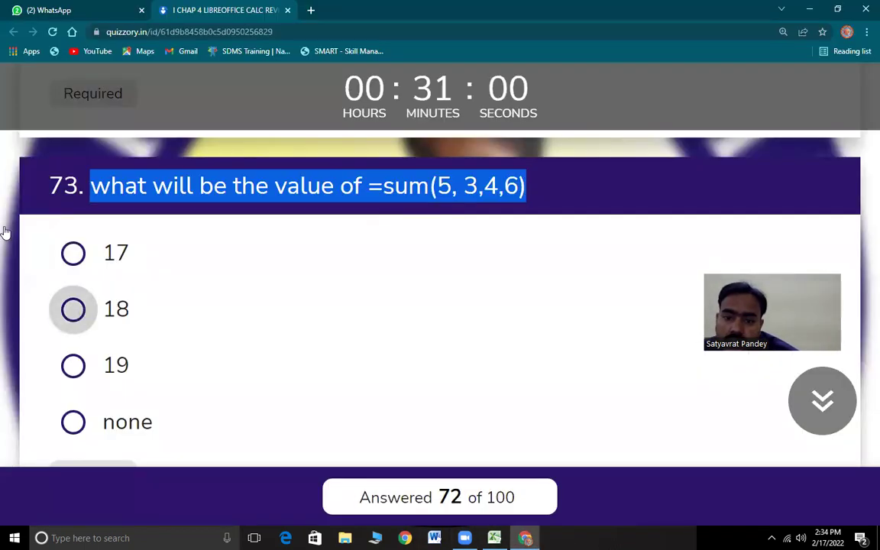
left_click(116, 309)
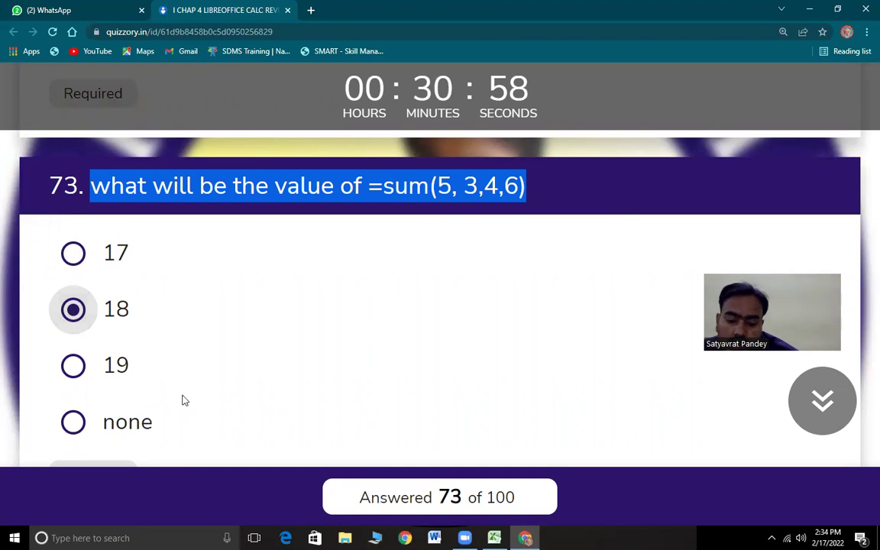
key("super+d")
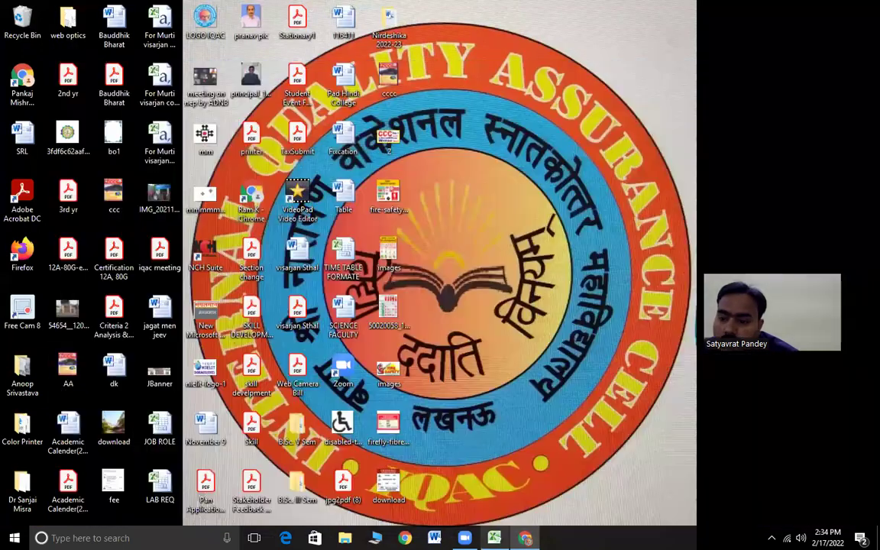
key("super+d")
- Highlight question 74's text and switch back to the Excel workbook
scroll(181, 350, "down", 5)
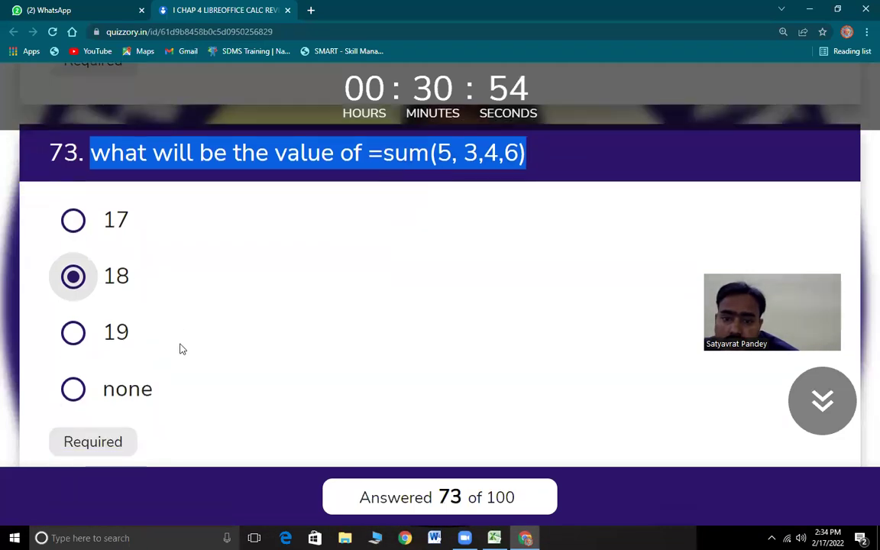
left_click_drag(91, 205, 585, 215)
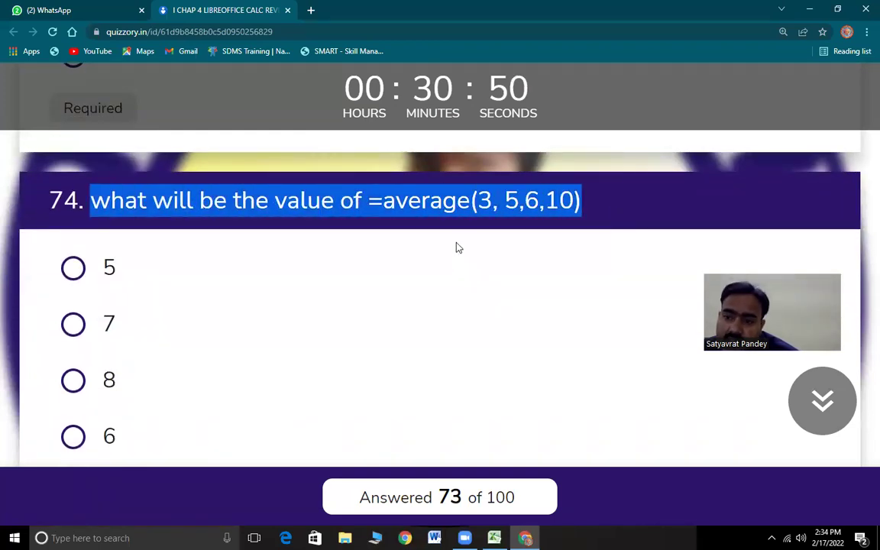
key("alt+Tab")
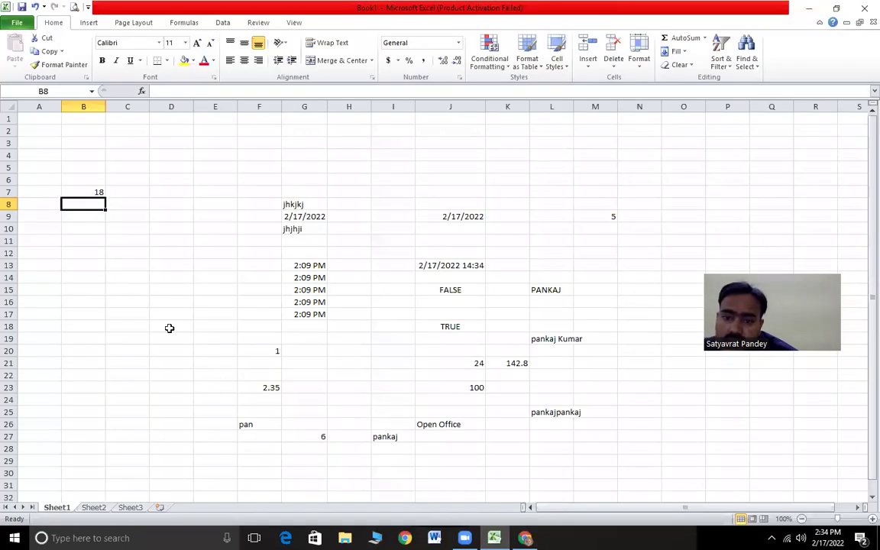
- Enter =AVERAGE(3,5,6,10) in B11, confirm it shows 6, and return to the quiz
type("=ave")
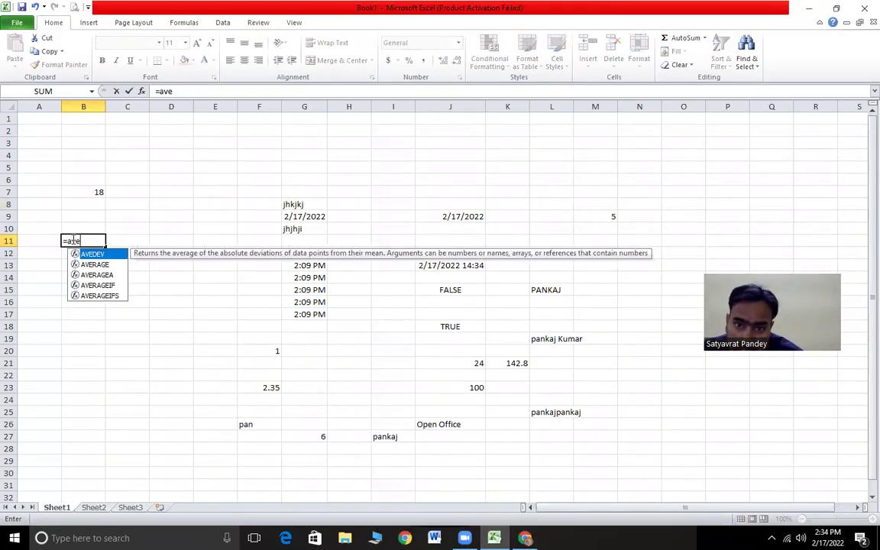
type("rage(3")
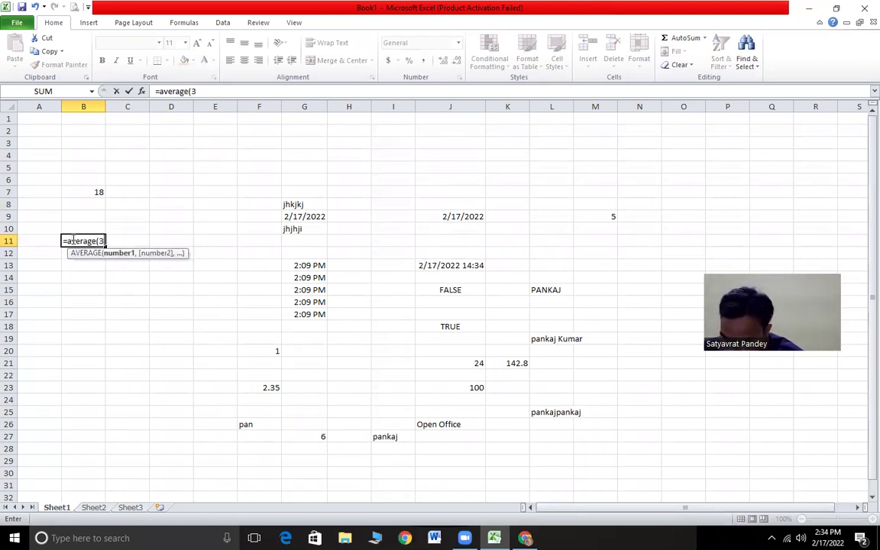
type(",5,6")
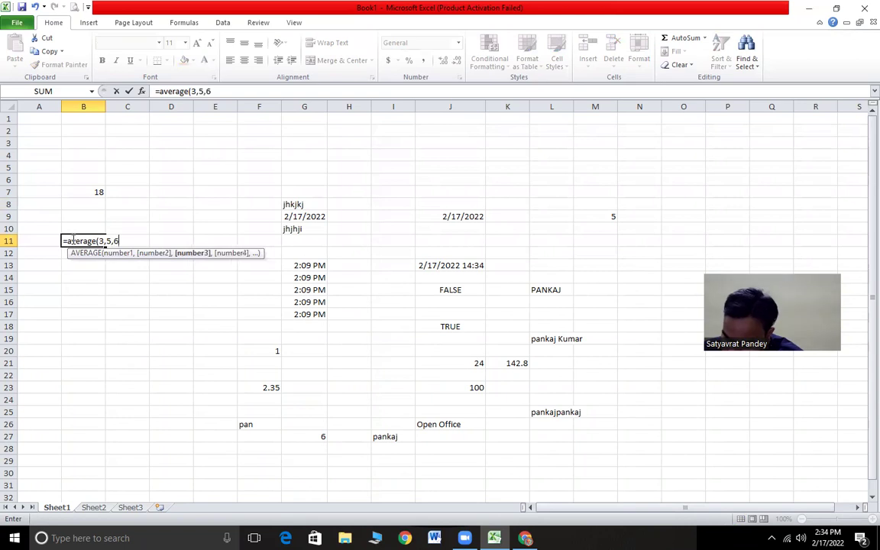
type(",10")
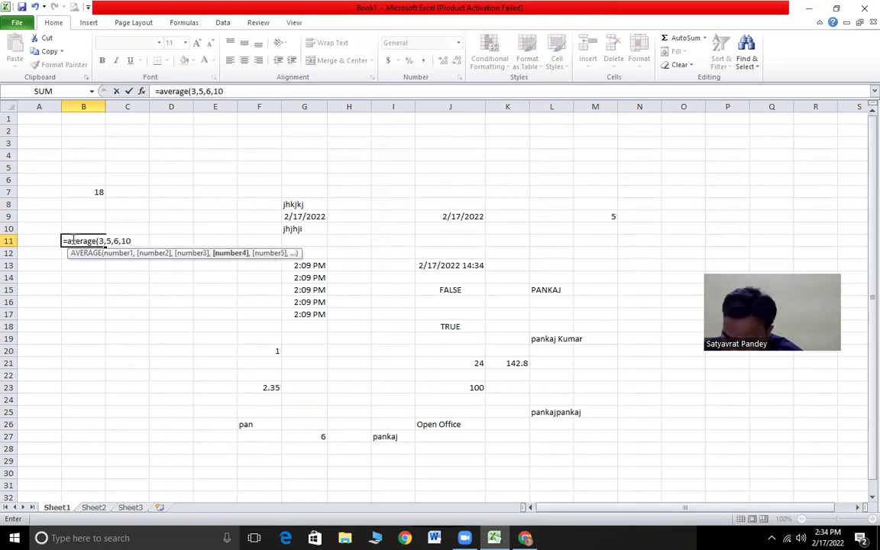
key("Return")
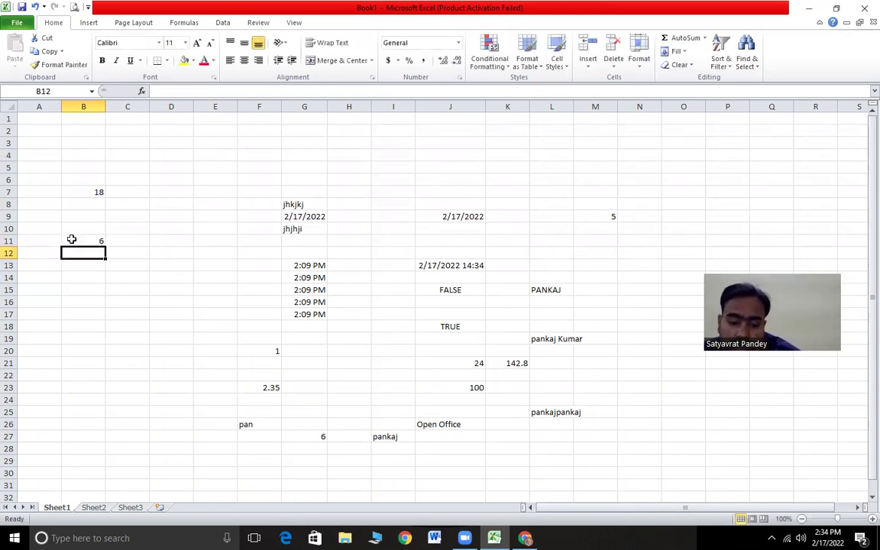
left_click(77, 241)
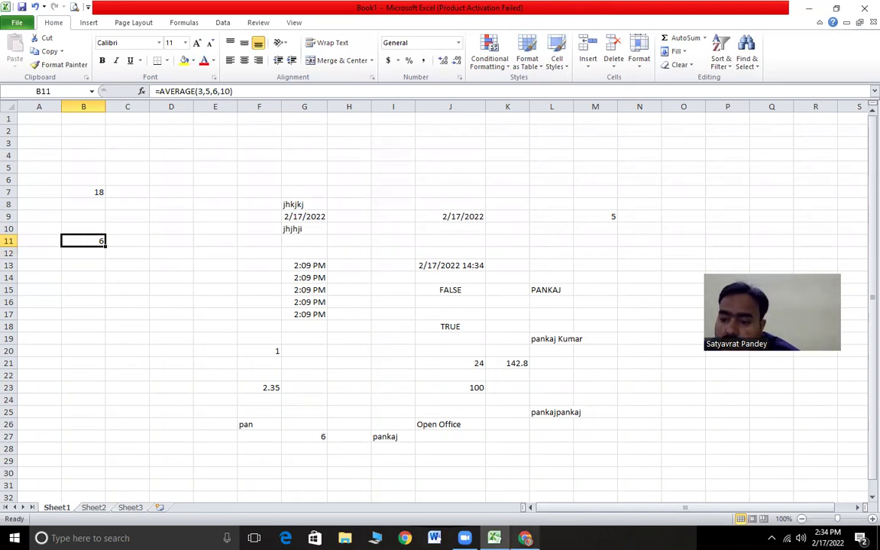
key("alt+Tab")
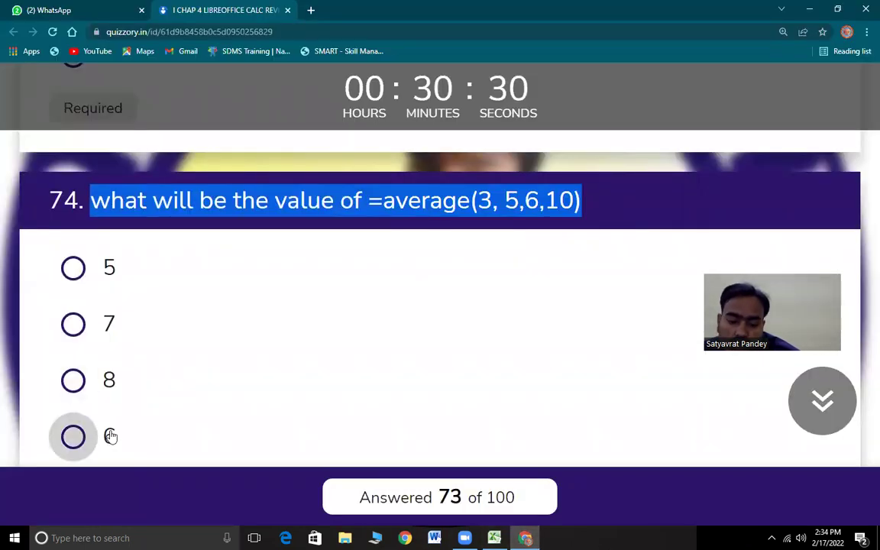
- Answer question 74 with 6, highlight question 75's text, and return to Excel
left_click(112, 434)
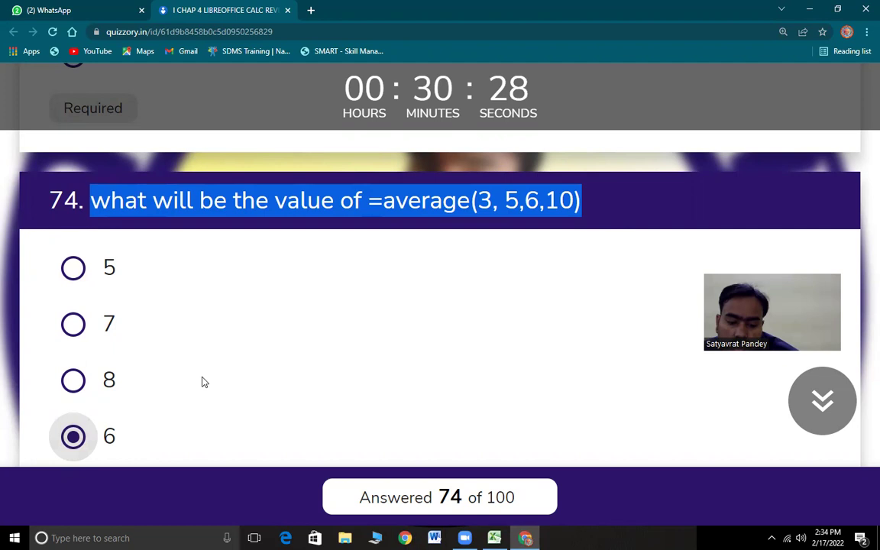
scroll(250, 407, "down", 4)
left_click_drag(111, 278, 563, 303)
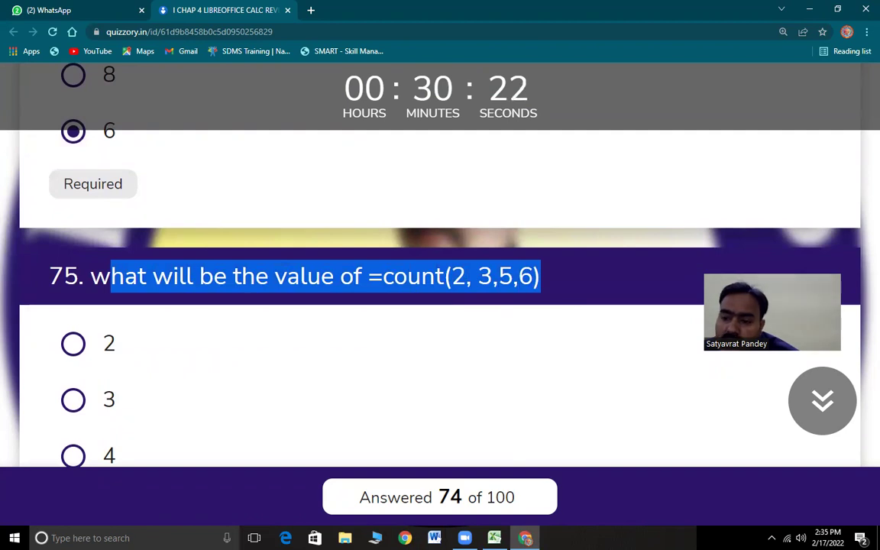
key("alt+Tab")
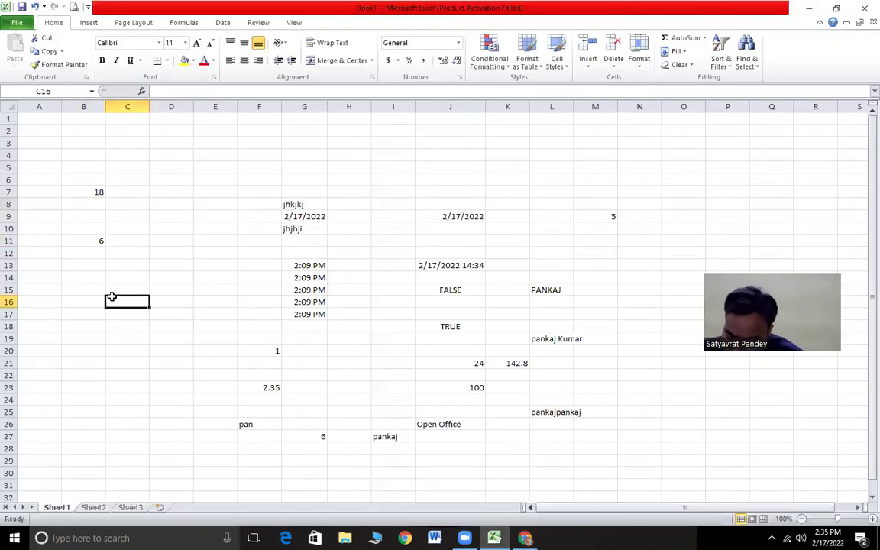
- Enter =COUNT(2,3,5,6) in C16, check it returns 4, and return to the quiz
type("=count")
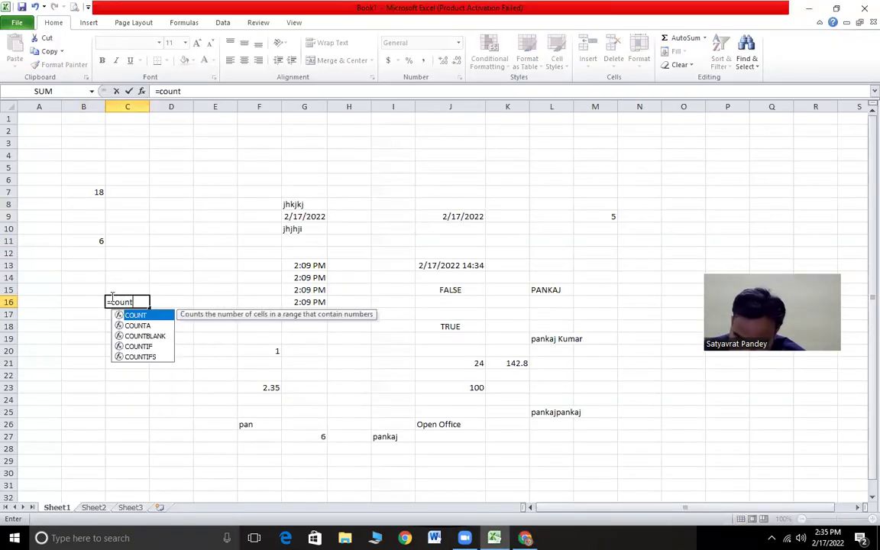
type("(2,")
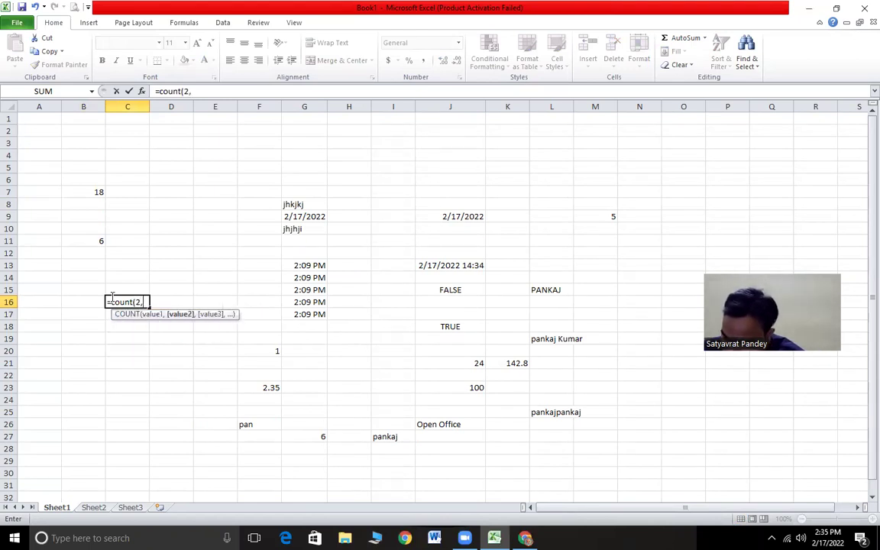
type("3,5,")
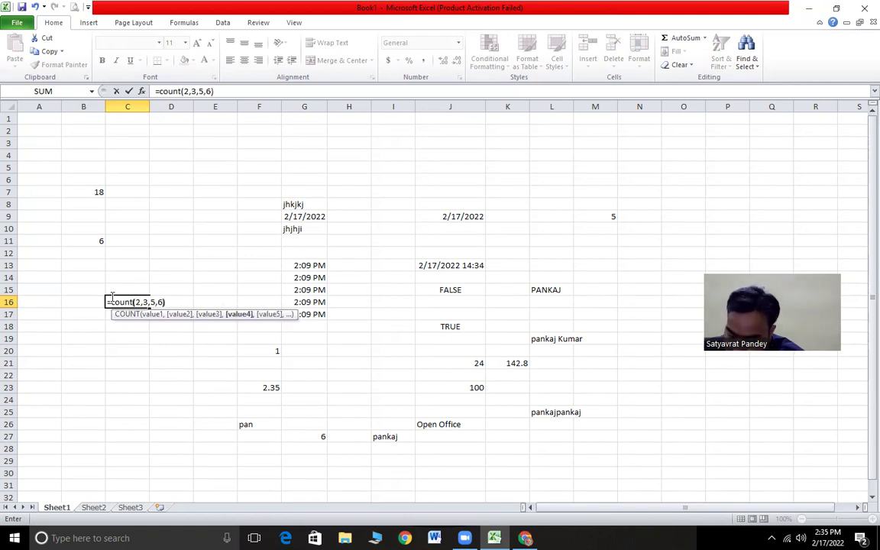
type("6)")
key("Return")
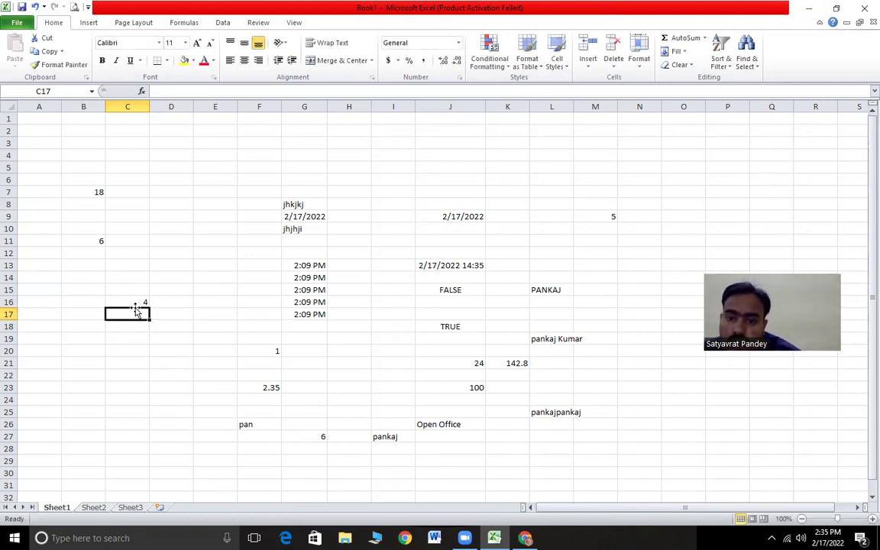
left_click(138, 302)
key("alt+Tab")
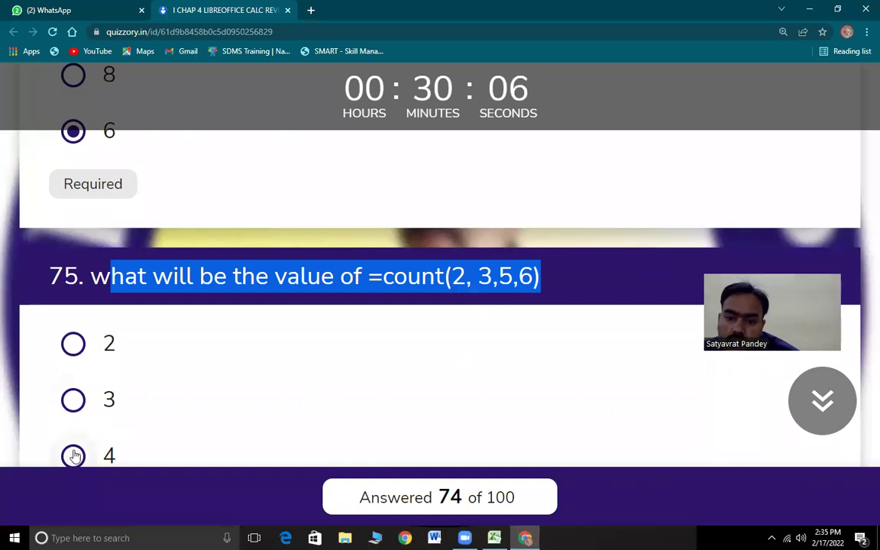
- Answer question 75 with 4, highlight question 76's text, and return to Excel
key("space")
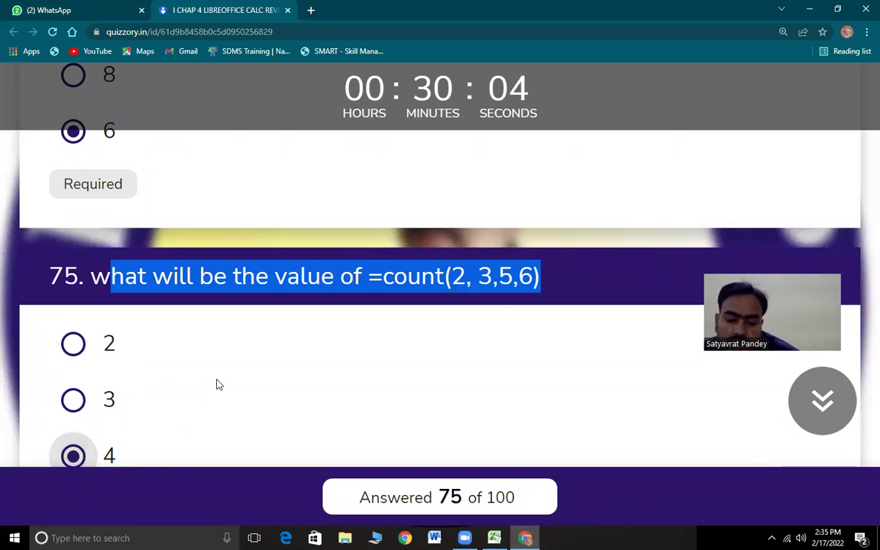
scroll(227, 374, "down", 1)
scroll(227, 373, "down", 4)
left_click_drag(92, 243, 588, 261)
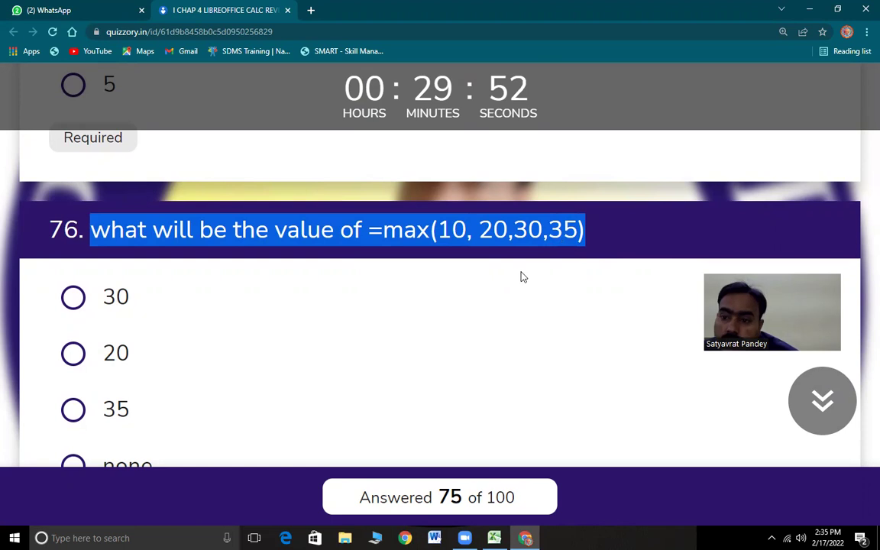
key("alt+Tab")
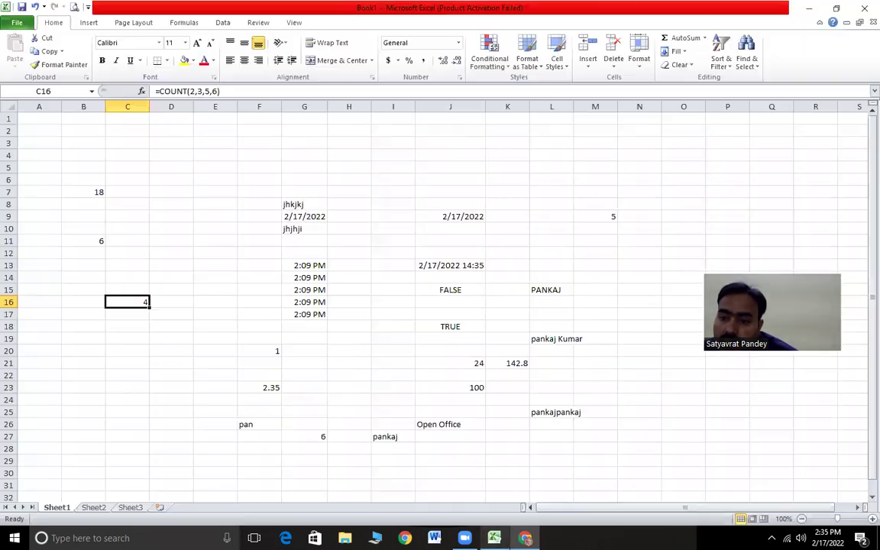
- Enter =MAX(10,20,30,35) in C18 returning 35, then answer quiz question 76 with 35
left_click(133, 327)
type("=")
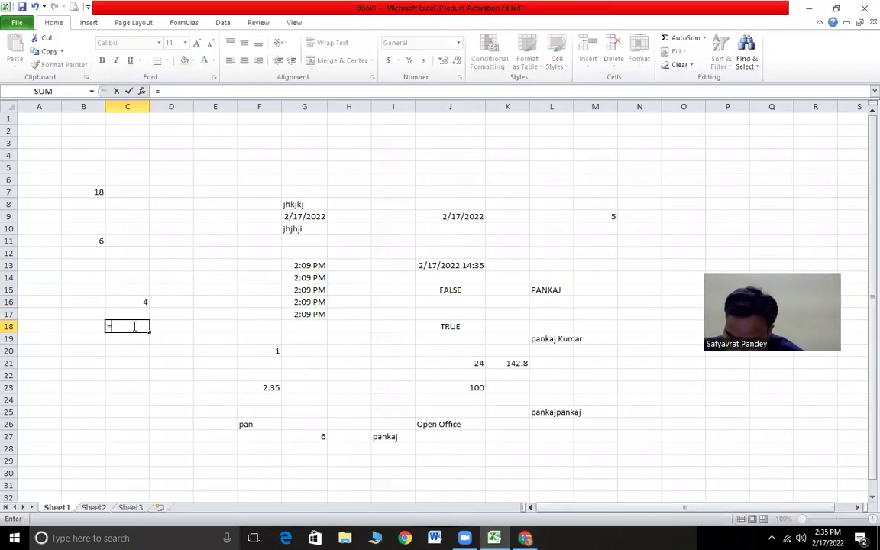
type("max")
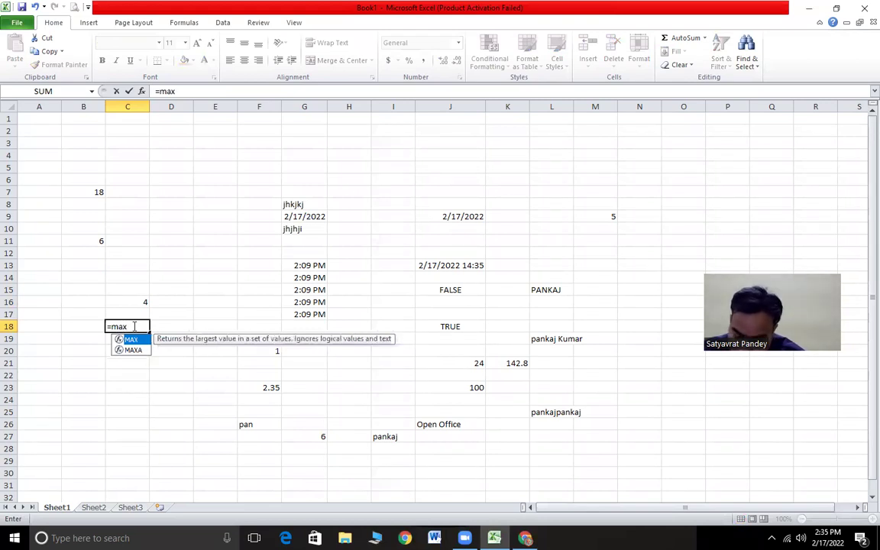
type("(10")
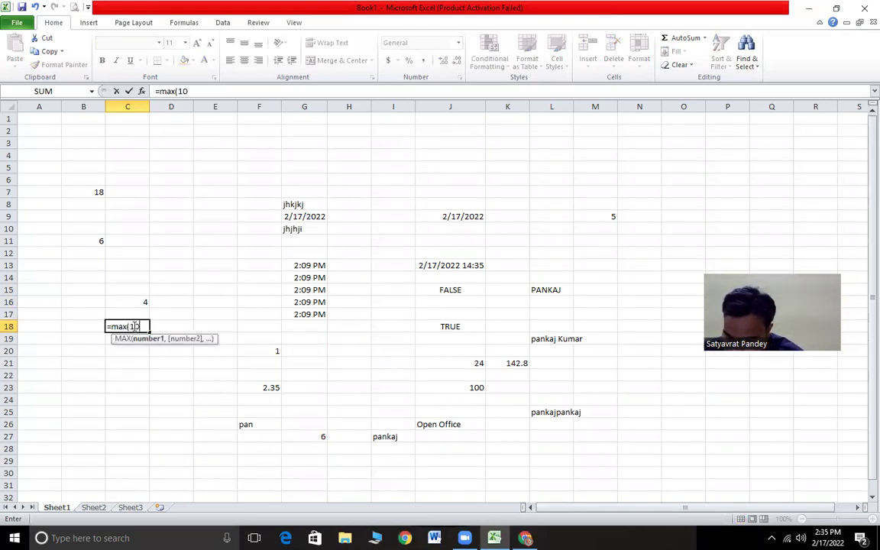
type(",20,")
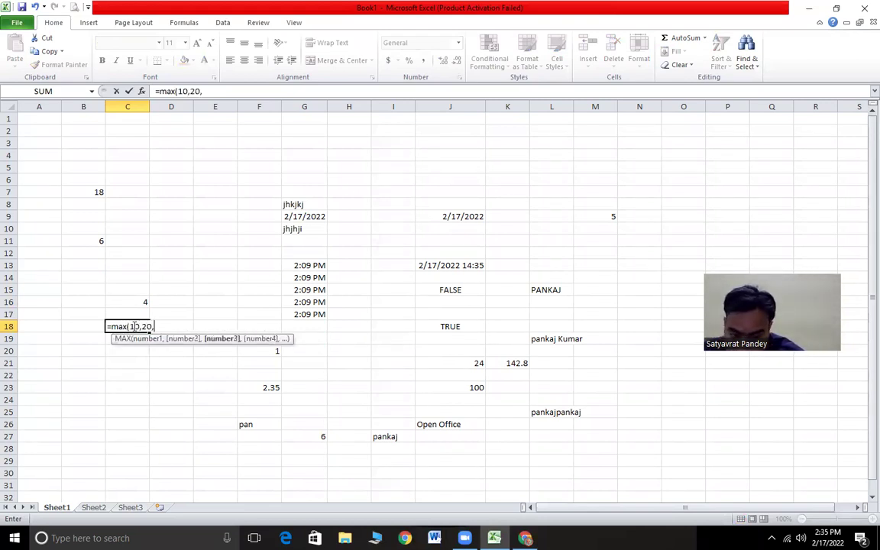
type("30,35")
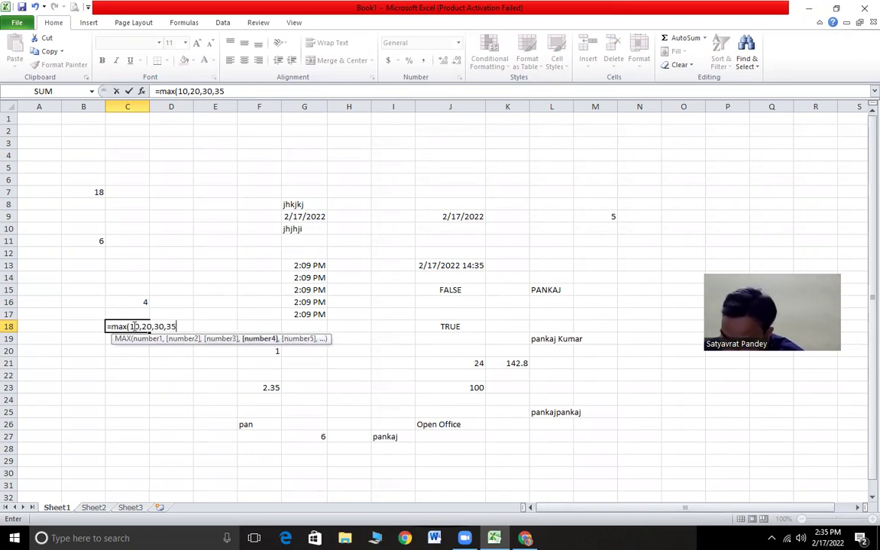
key("Return")
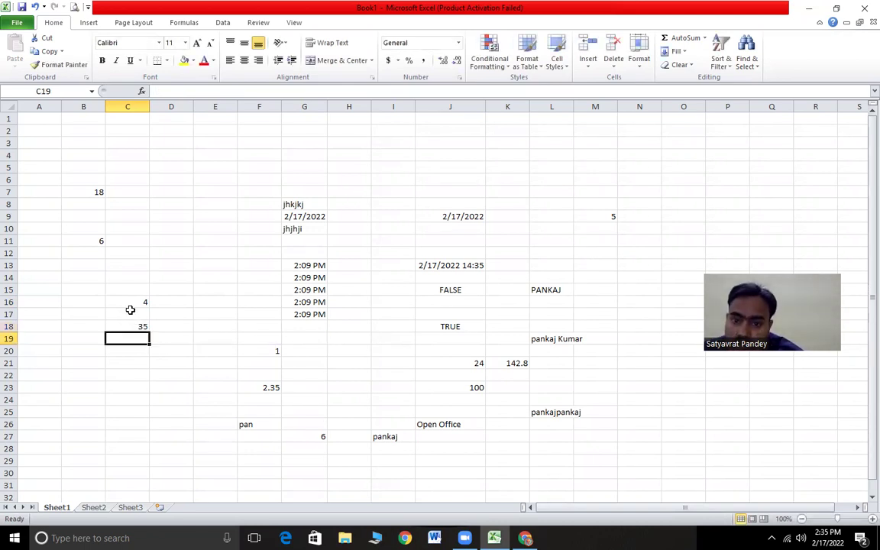
left_click(132, 326)
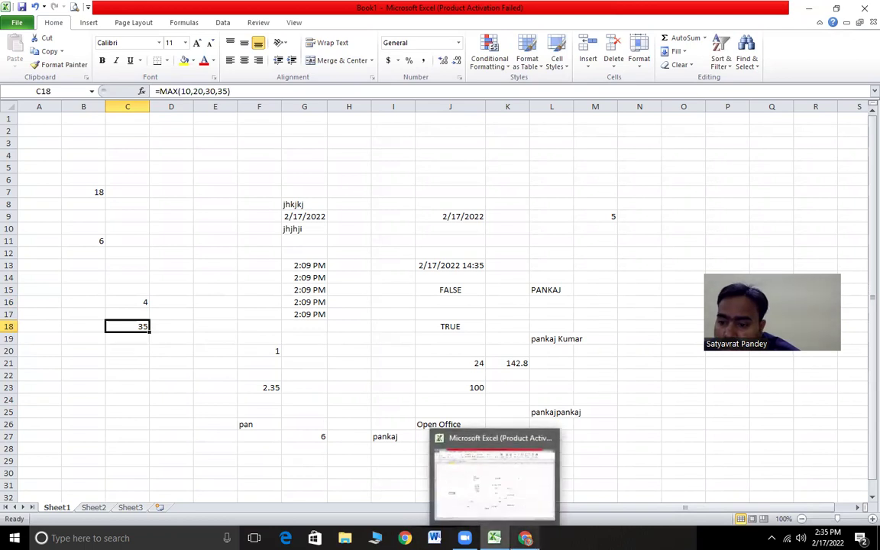
left_click(524, 538)
left_click(84, 415)
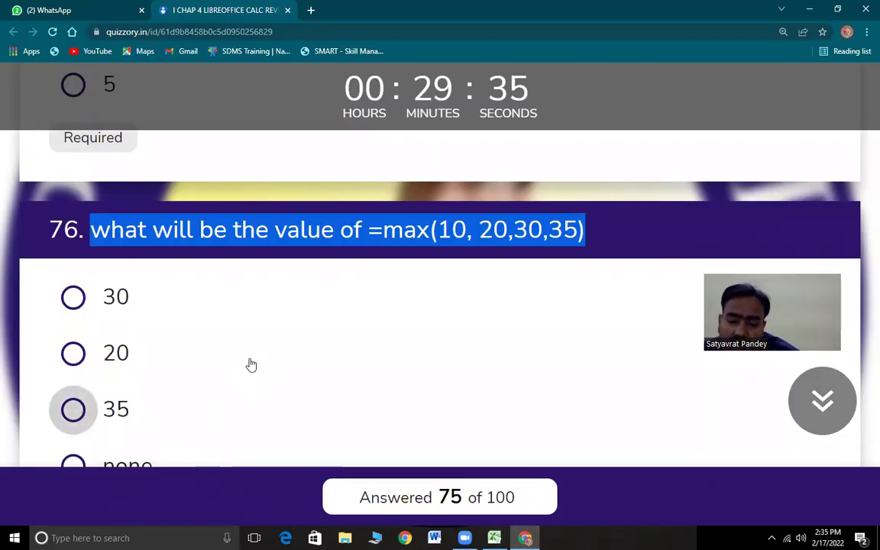
- Highlight question 77's =min(10, 20,30,5) text and switch to the Excel workbook
scroll(250, 364, "down", 5)
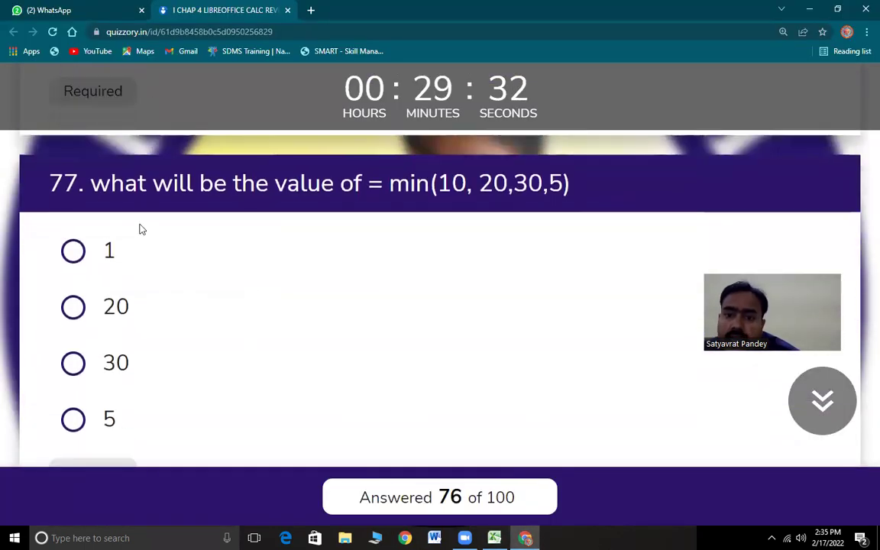
left_click_drag(88, 169, 577, 212)
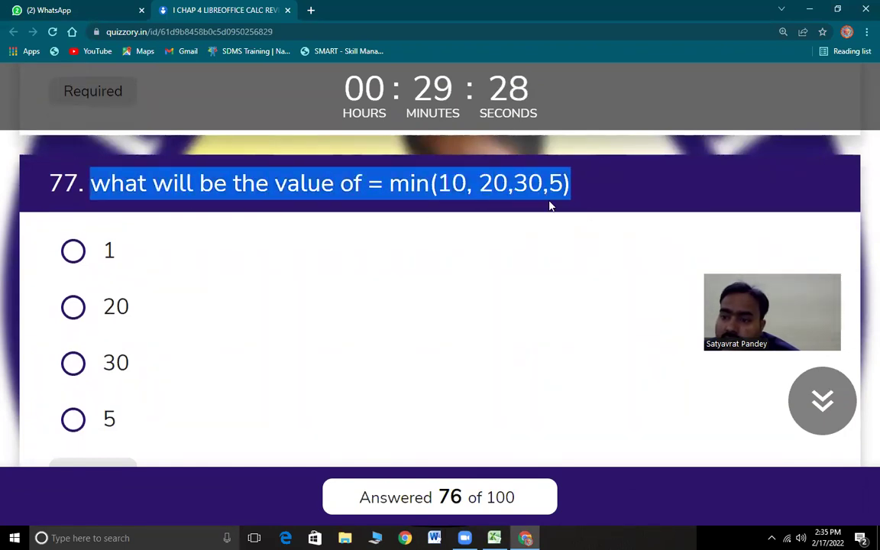
key("alt+Tab")
- Enter =MIN(10,20,30,5) in C21, confirm it shows 5, and return to the quiz
left_click(127, 363)
type("=min")
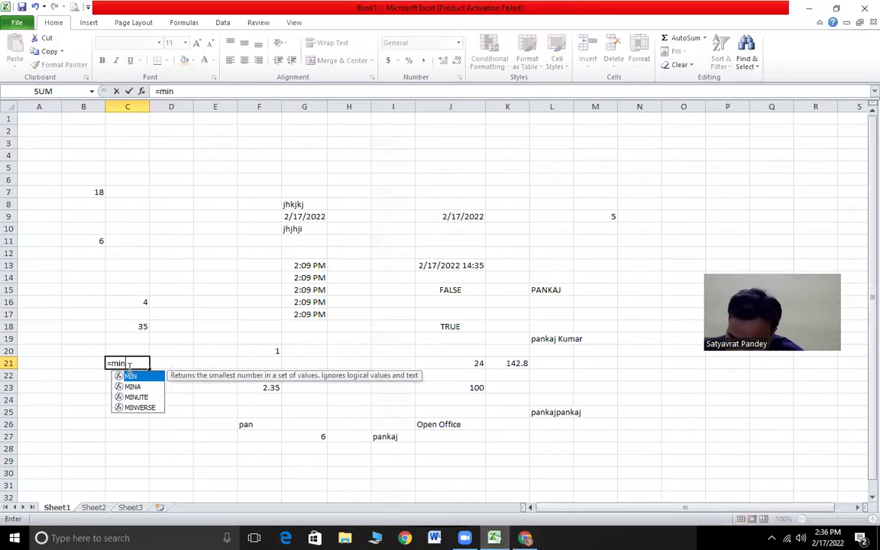
type("(")
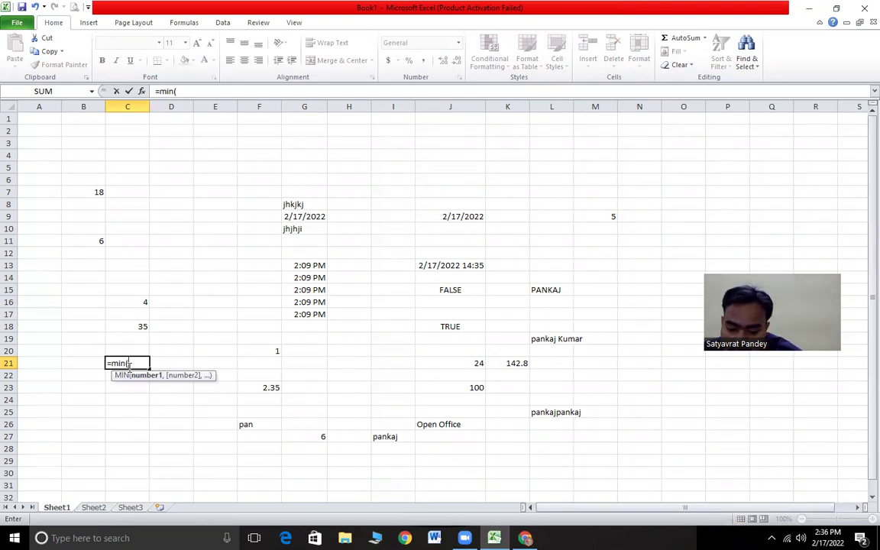
type("10,")
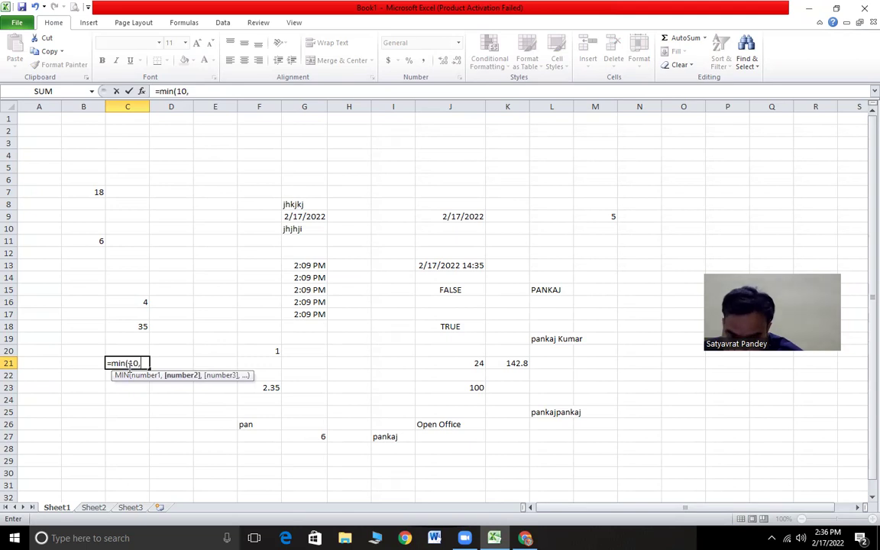
type("20,30,")
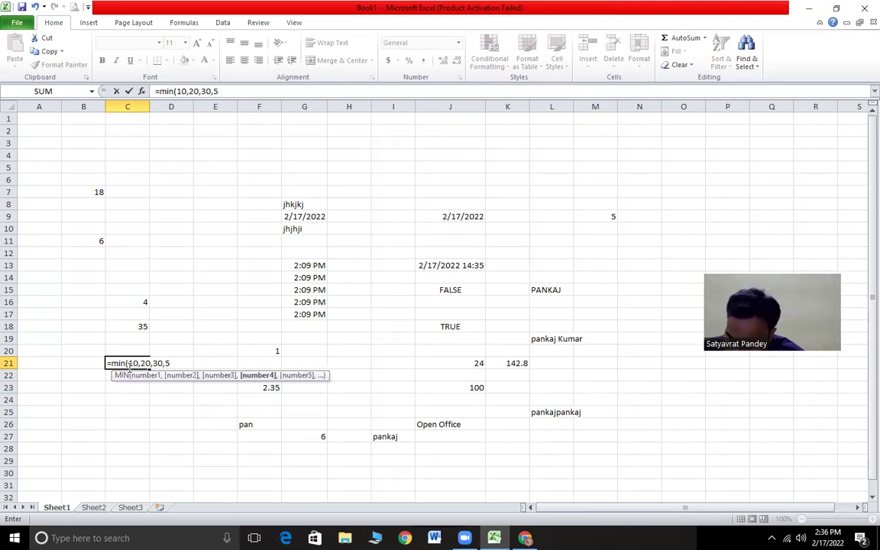
type("5)")
key("Return")
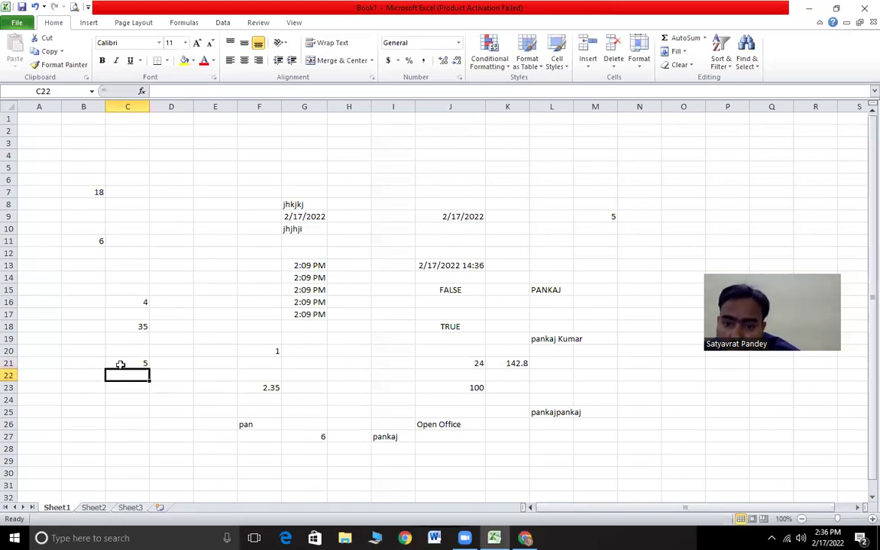
left_click(117, 363)
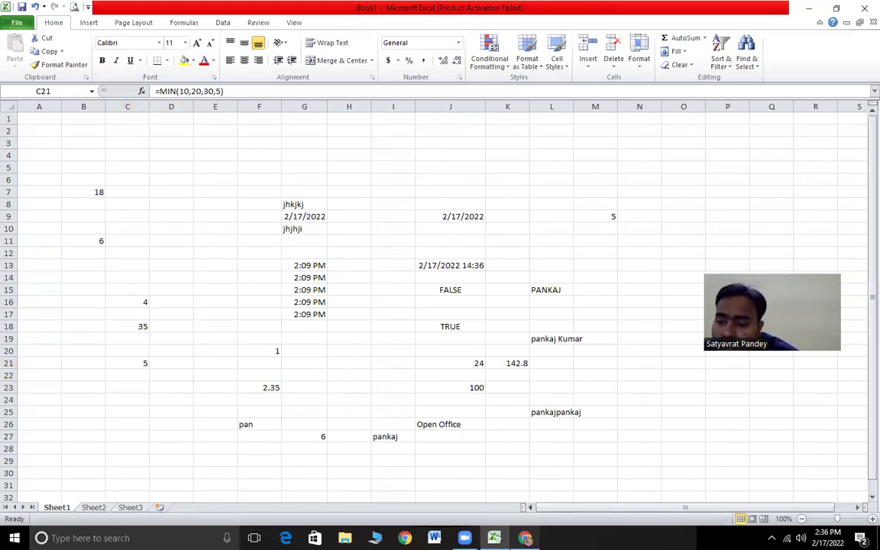
left_click(525, 538)
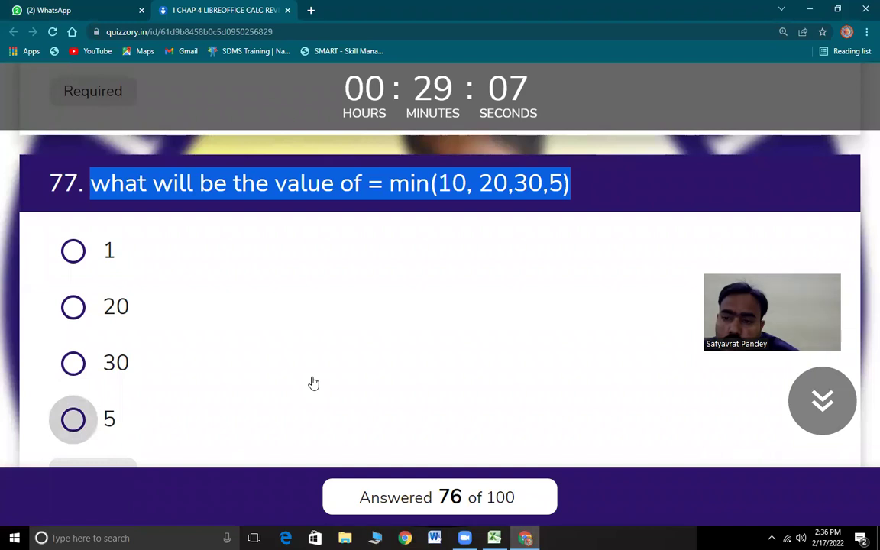
- Answer question 77 with 5, highlight question 78's text, and select Excel cell J5
key("space")
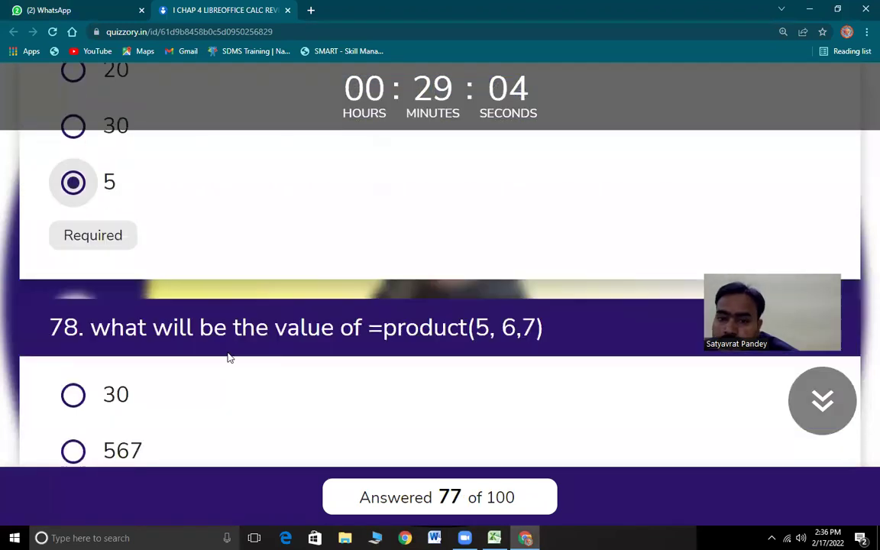
scroll(171, 204, "up", 1)
left_click_drag(111, 200, 570, 216)
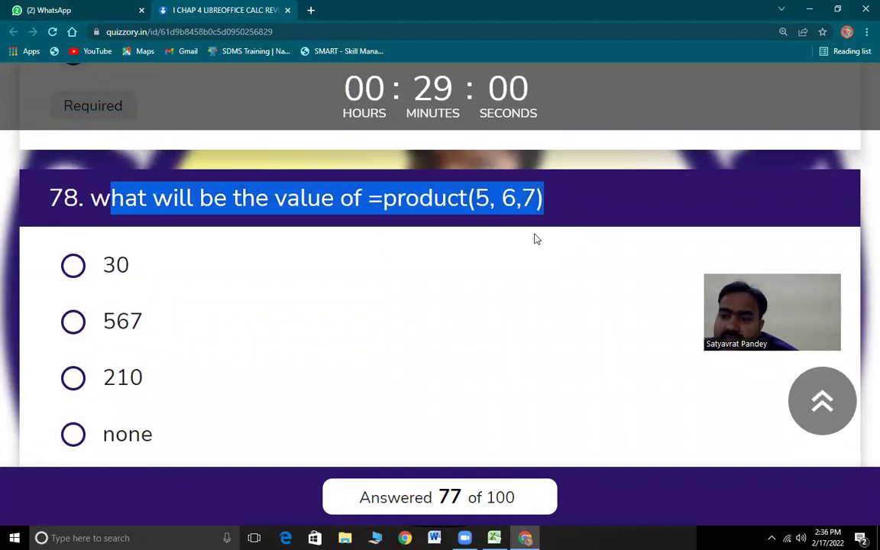
key("alt+Tab")
left_click(446, 168)
- Enter =PRODUCT(5,6,7) in Excel cell J5, confirm it returns 210, and return to the quiz
type("=p")
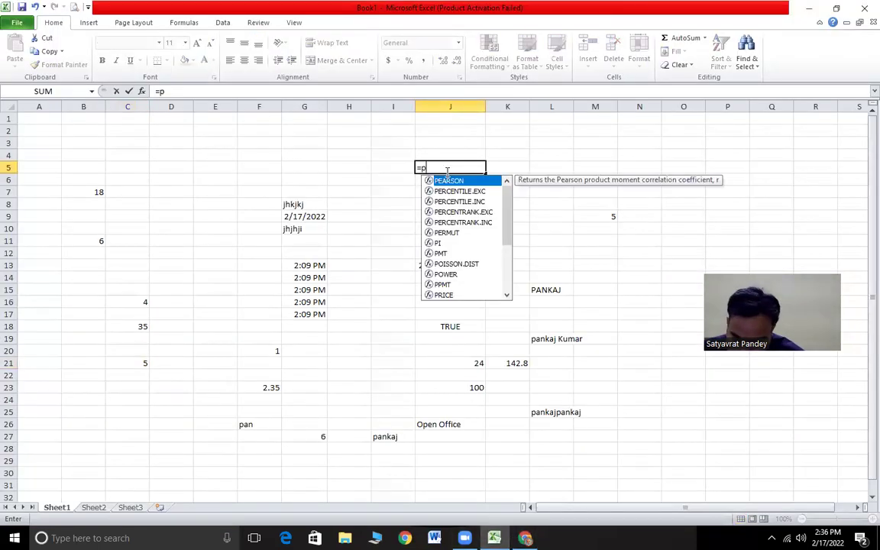
type("roduct")
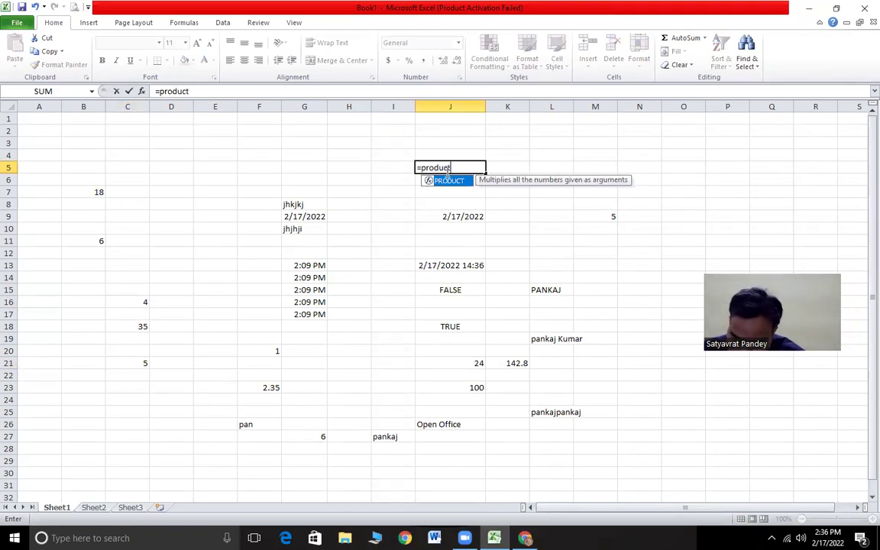
type("(5,6")
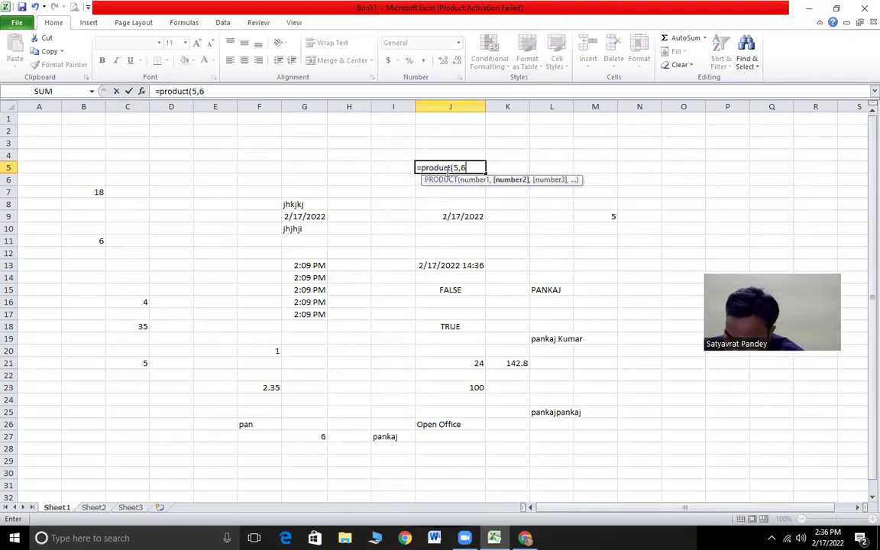
type(",7)")
key("Return")
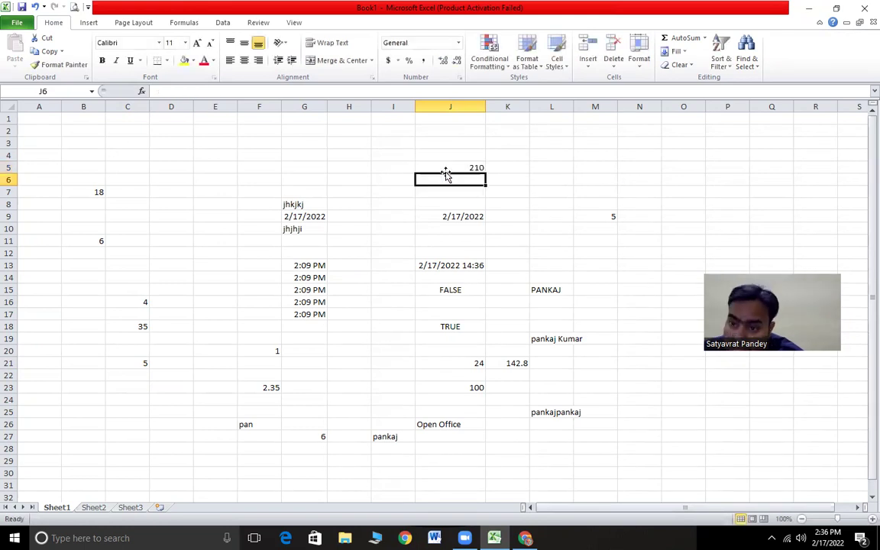
left_click(475, 168)
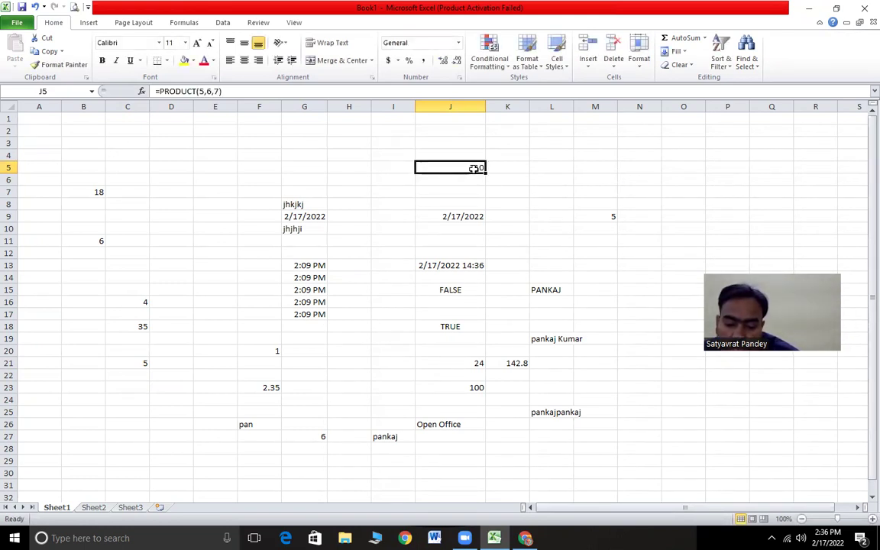
key("alt+Tab")
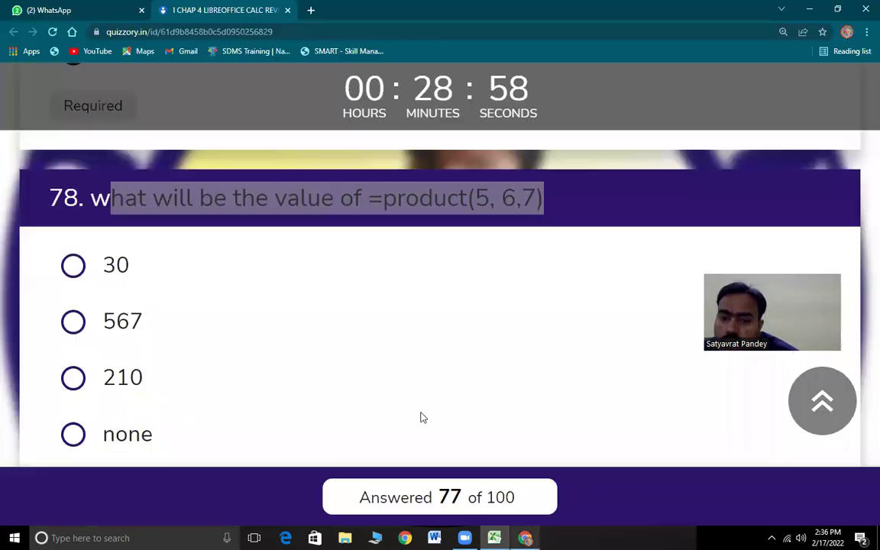
- Answer questions 78, 79 and 80 with 210, data and tools
left_click(257, 378)
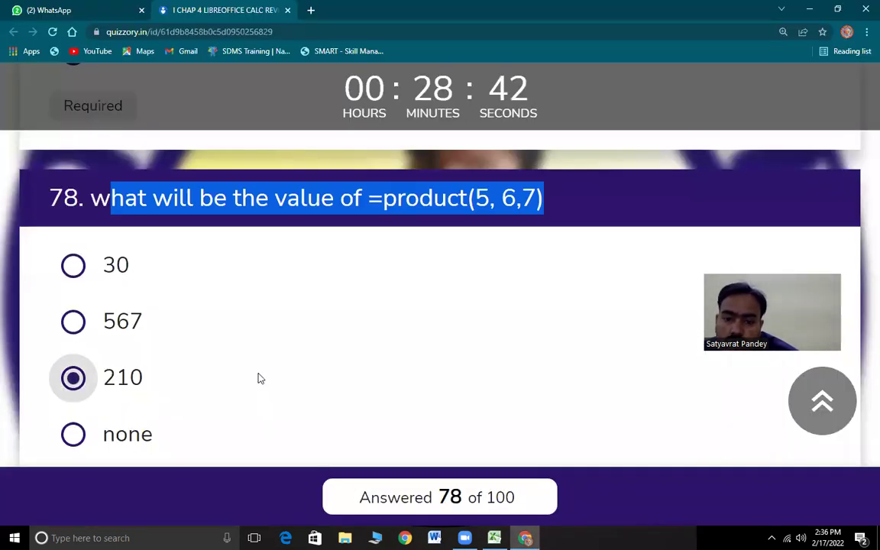
scroll(304, 393, "down", 3)
scroll(302, 393, "down", 2)
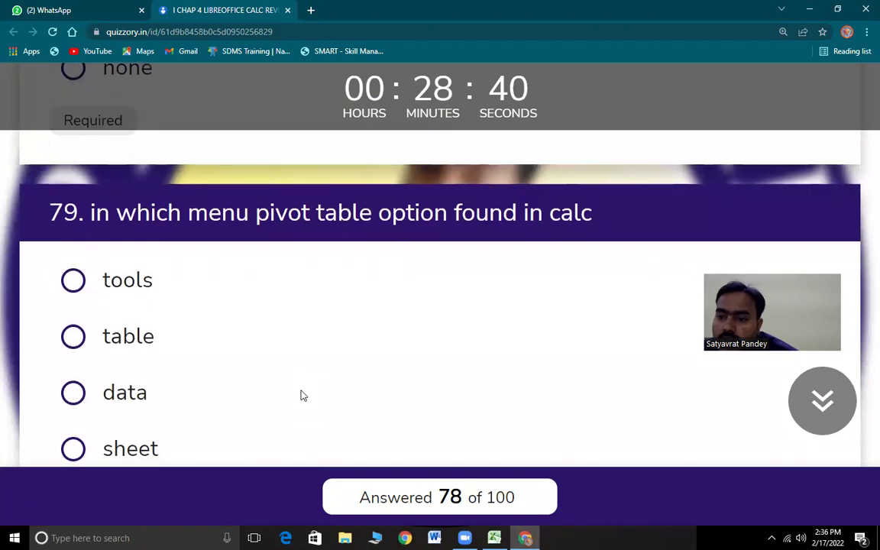
left_click_drag(91, 233, 309, 233)
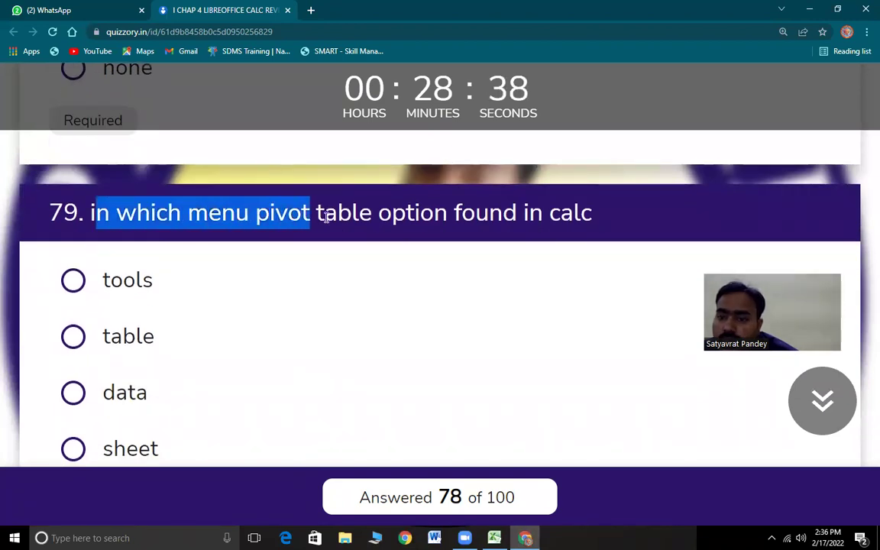
left_click_drag(480, 239, 475, 232)
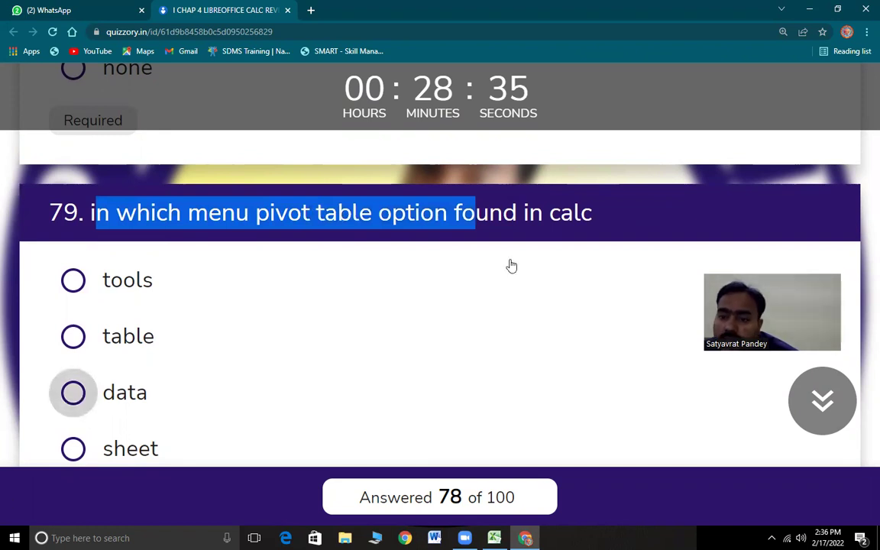
key("space")
scroll(284, 318, "down", 5)
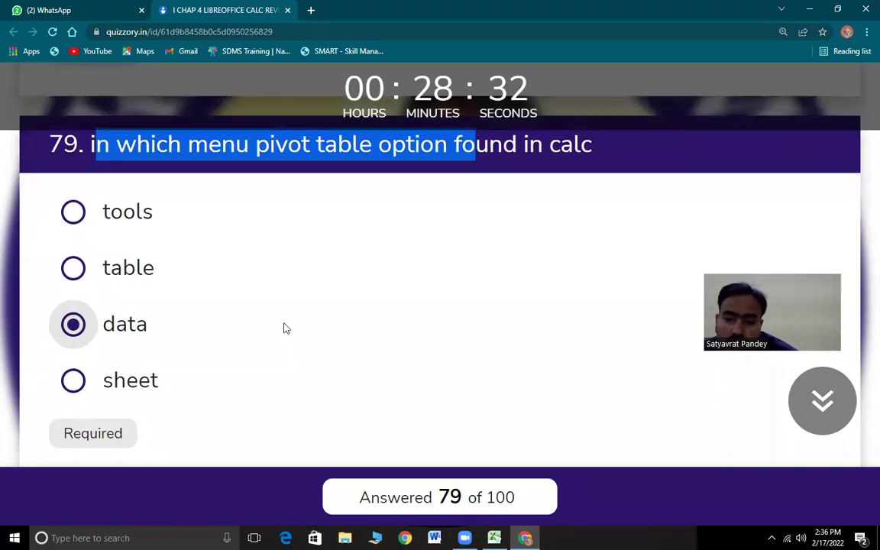
left_click_drag(104, 224, 601, 242)
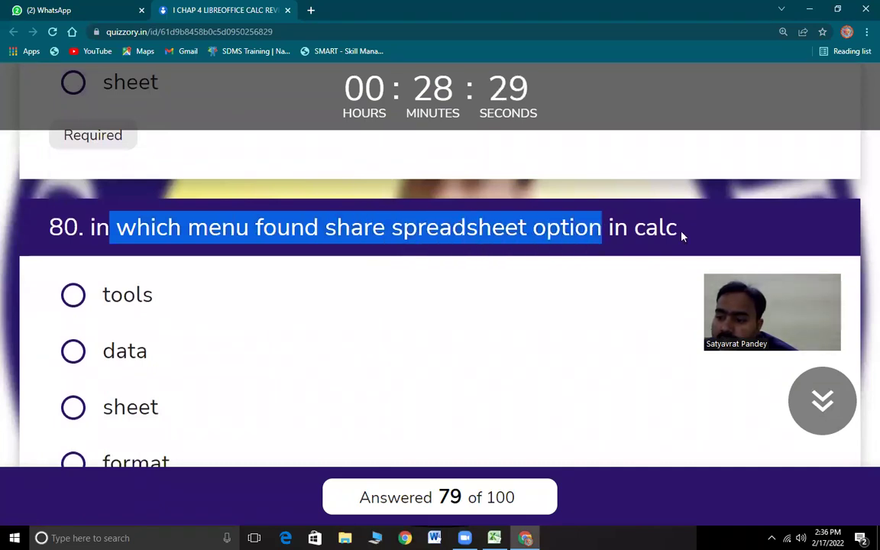
left_click_drag(682, 237, 682, 237)
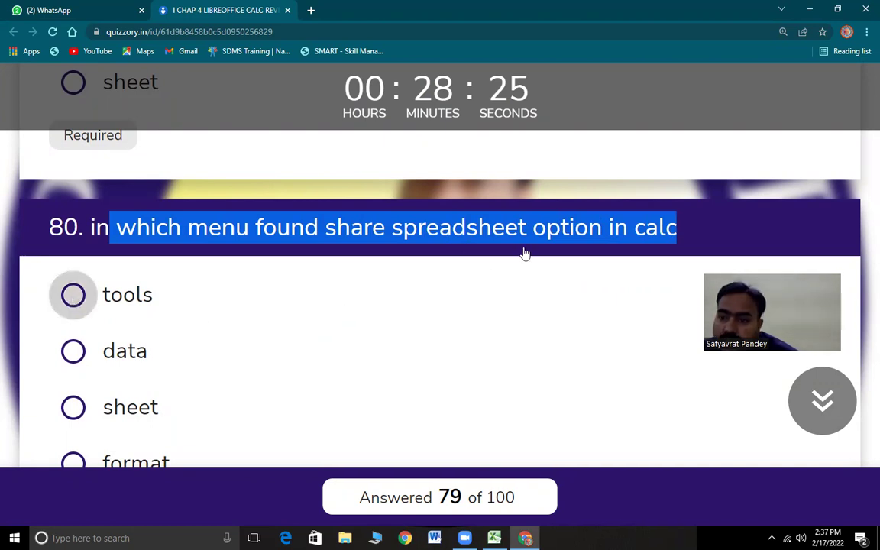
left_click(243, 311)
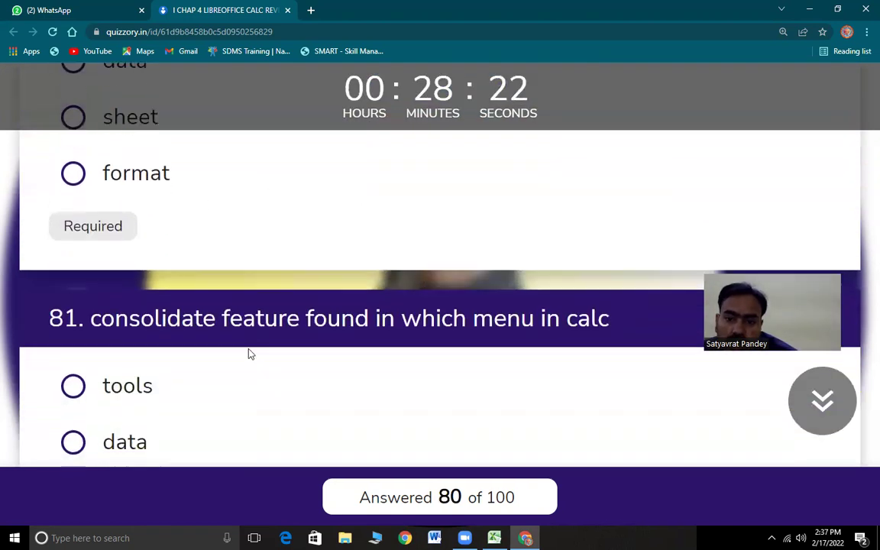
- Answer question 81 with data and question 82, on fontwork, with insert
left_click_drag(110, 246, 606, 252)
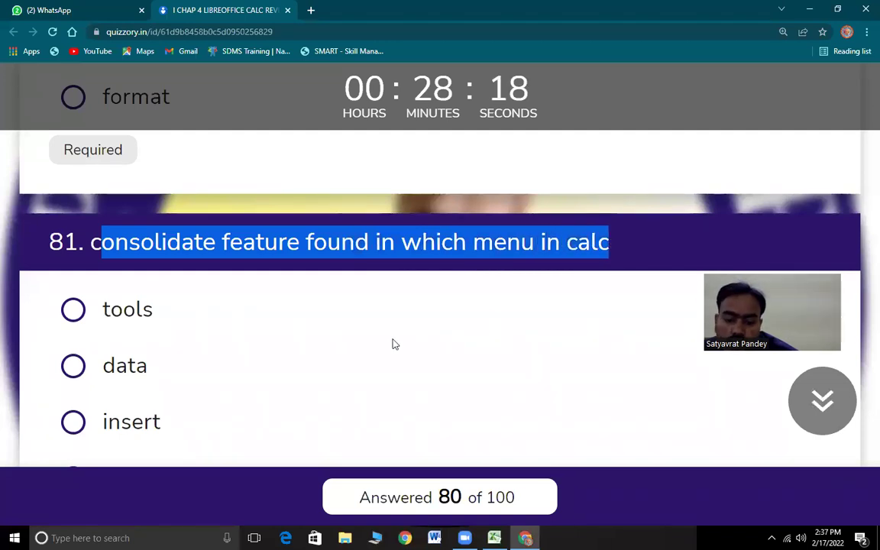
scroll(289, 372, "down", 1)
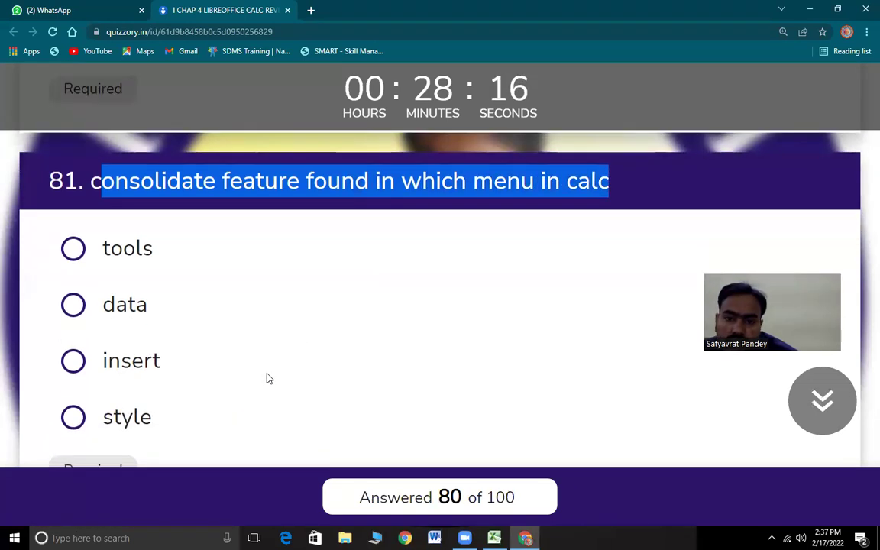
left_click(75, 305)
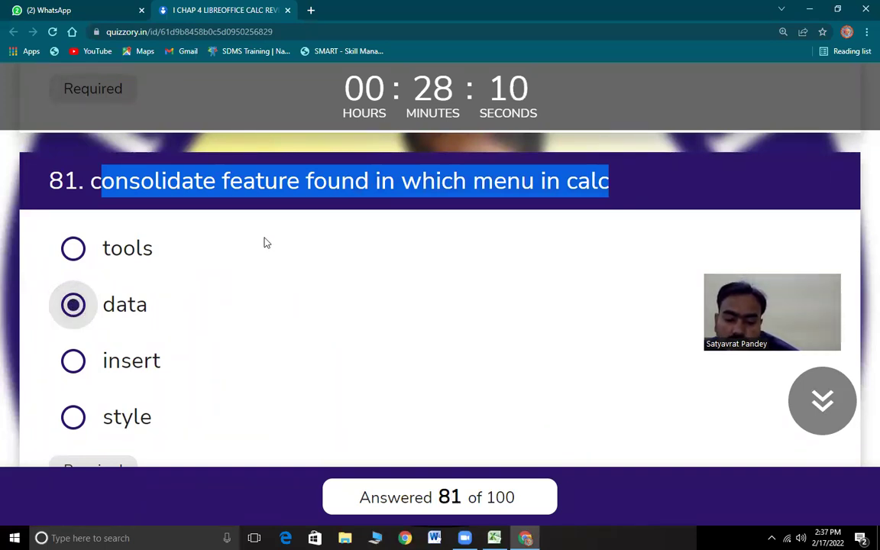
scroll(260, 286, "down", 5)
scroll(262, 294, "down", 1)
left_click_drag(91, 197, 595, 242)
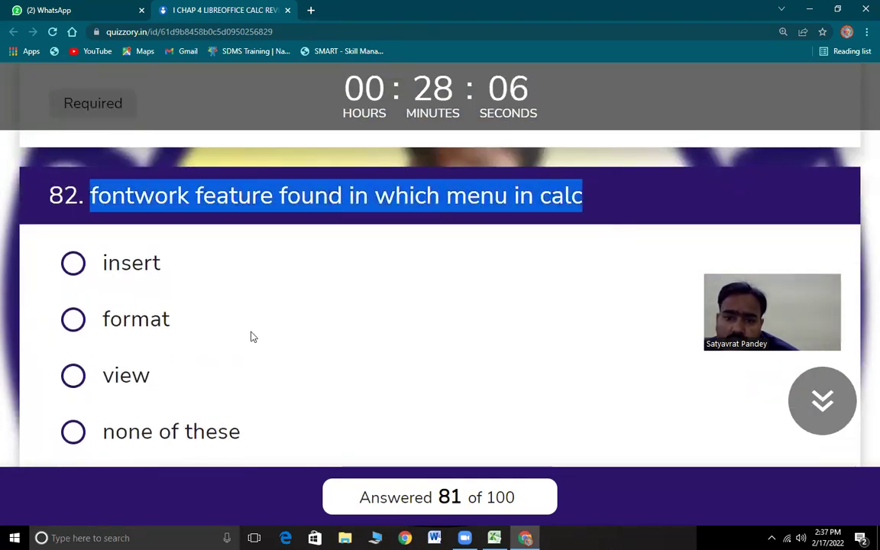
left_click(257, 248)
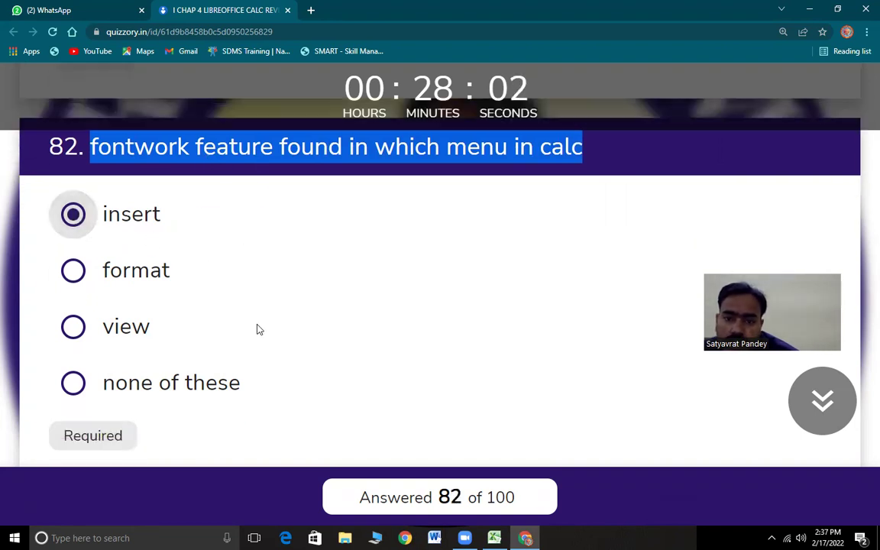
left_click_drag(109, 209, 601, 229)
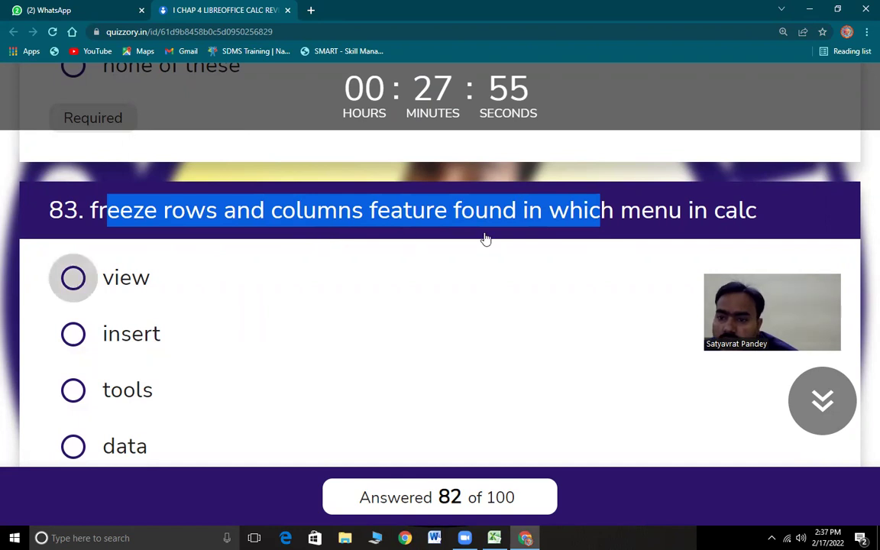
- Answer question 83 with view and question 84 with file
left_click(126, 278)
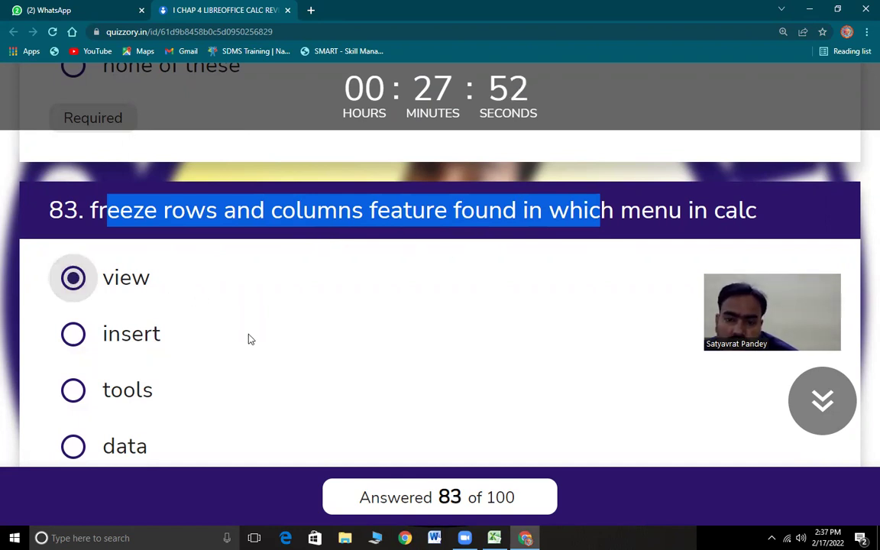
scroll(222, 322, "down", 5)
left_click_drag(98, 224, 570, 247)
scroll(275, 317, "down", 1)
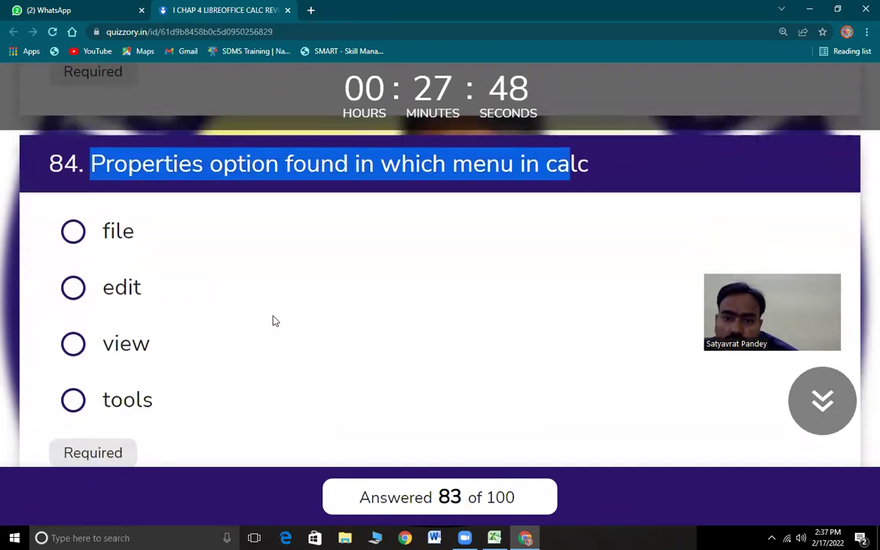
left_click(73, 232)
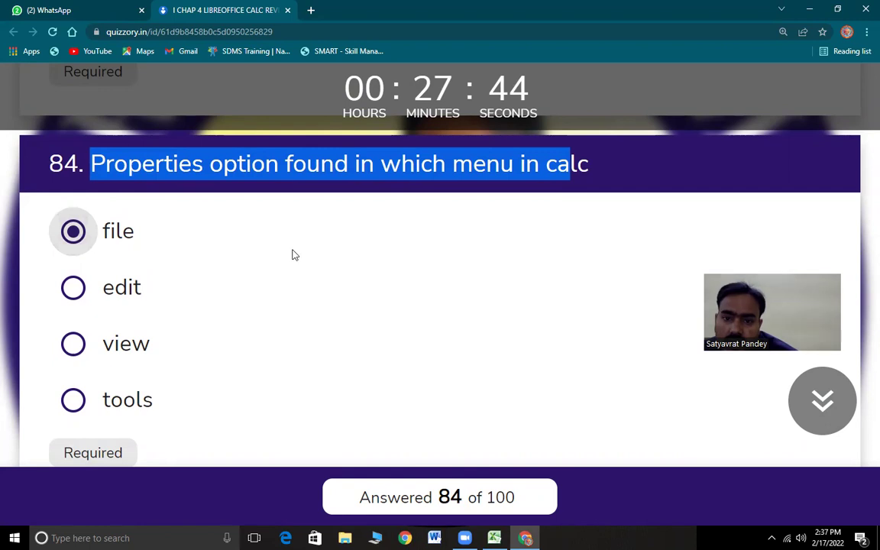
- Mark question 85, on the undo command, True and switch to Excel for question 86
scroll(279, 342, "down", 4)
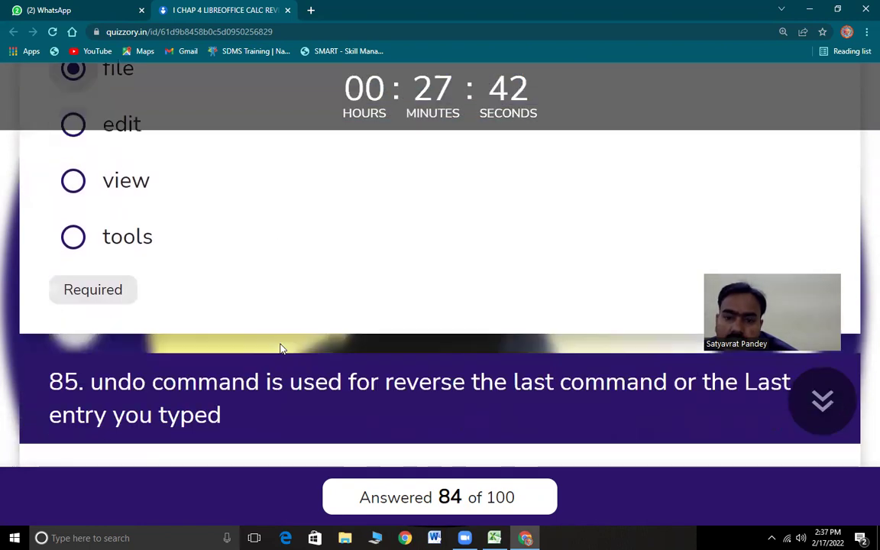
left_click_drag(99, 239, 419, 261)
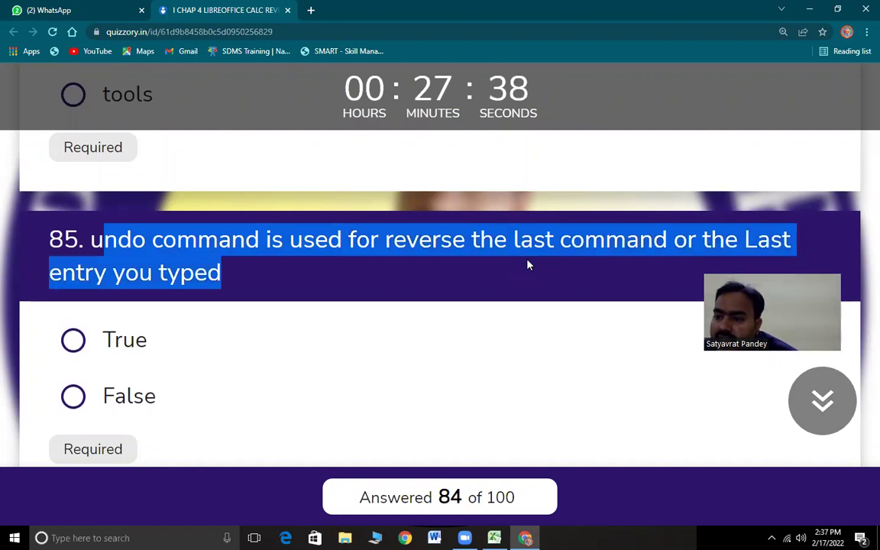
left_click(74, 342)
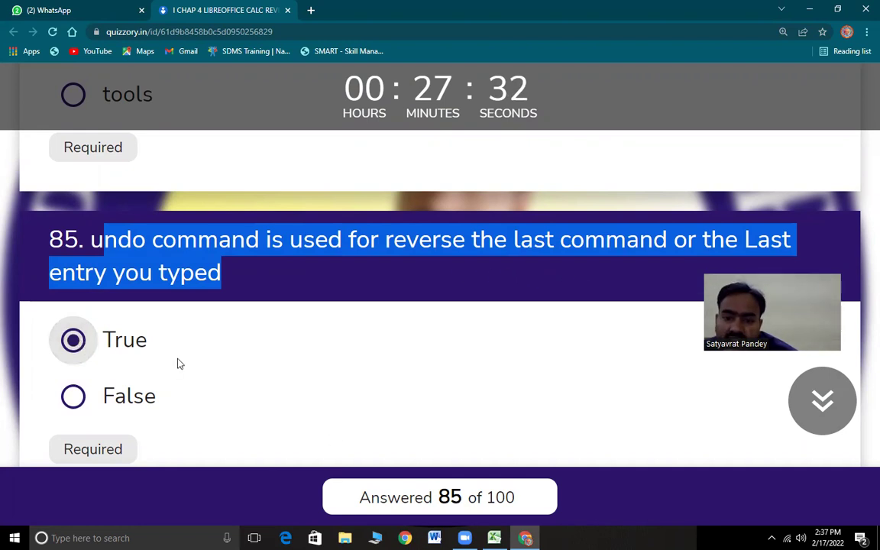
scroll(179, 361, "down", 4)
left_click_drag(90, 236, 479, 245)
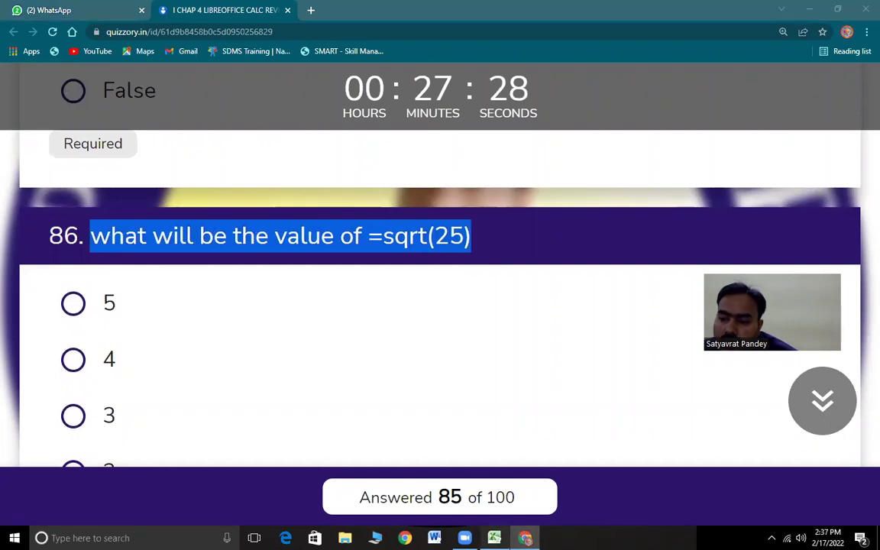
key("alt+Tab")
- Enter =SQRT(25) in Excel cell L8, confirm it shows 5, and return to the quiz
left_click(552, 207)
type("=")
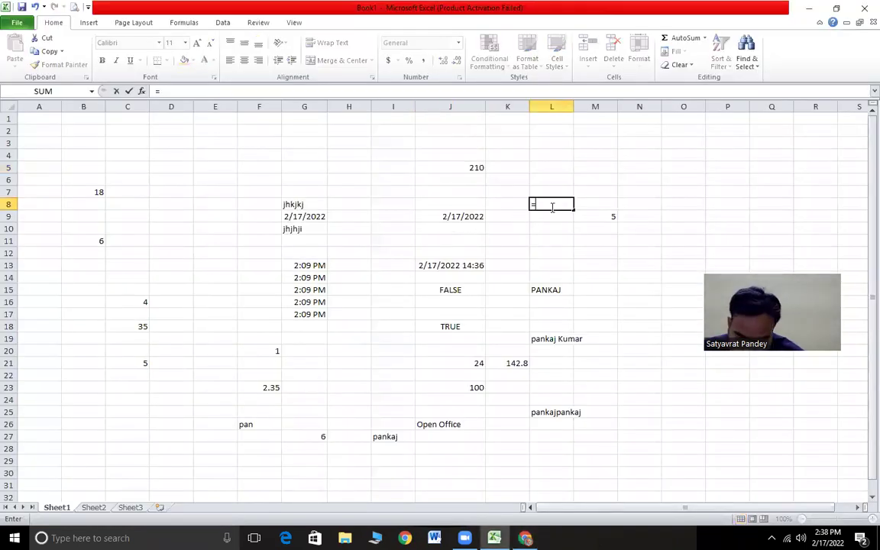
type("sqrt(25")
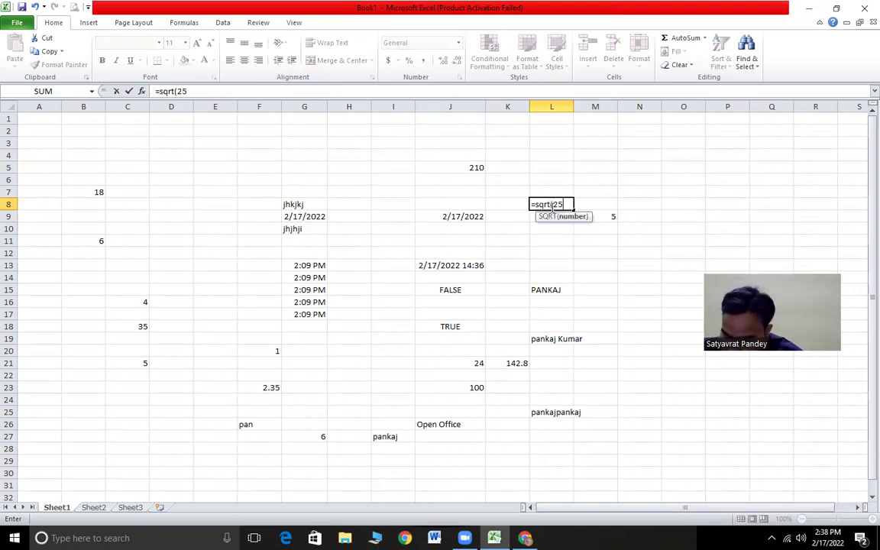
type(")")
key("Return")
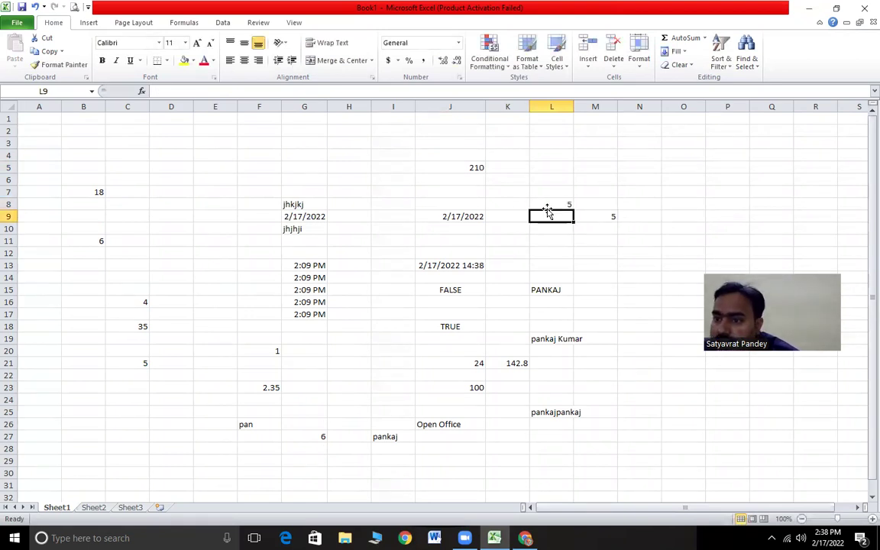
left_click(547, 207)
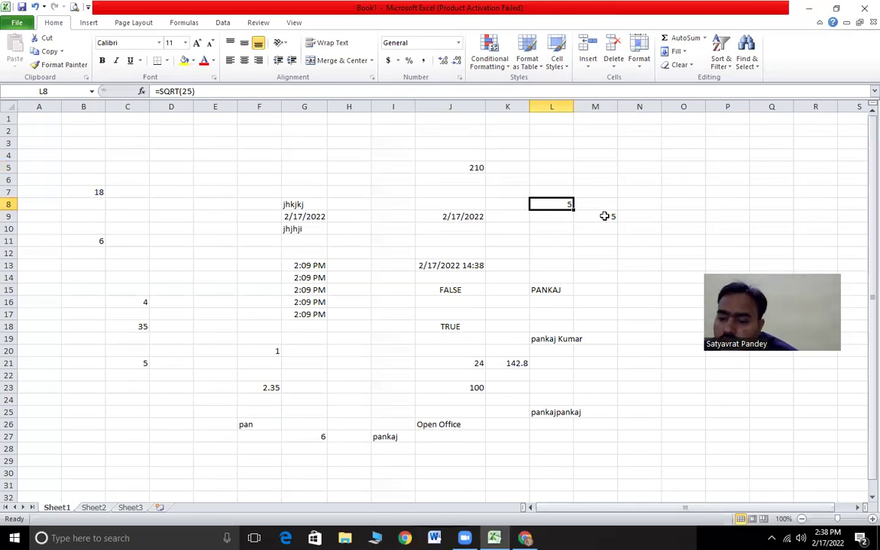
key("alt+Tab")
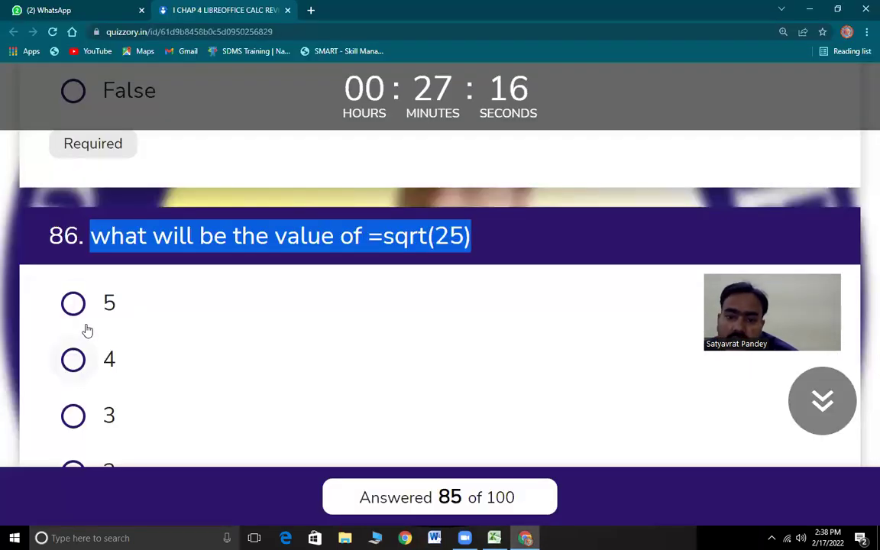
- Answer question 86 with 5 and mark question 87 True
left_click(128, 313)
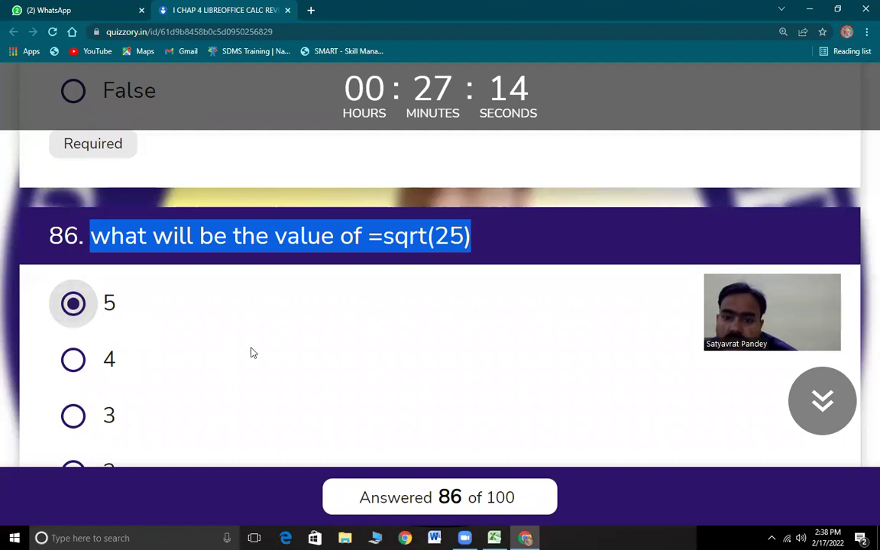
scroll(91, 167, "down", 5)
left_click_drag(106, 191, 810, 204)
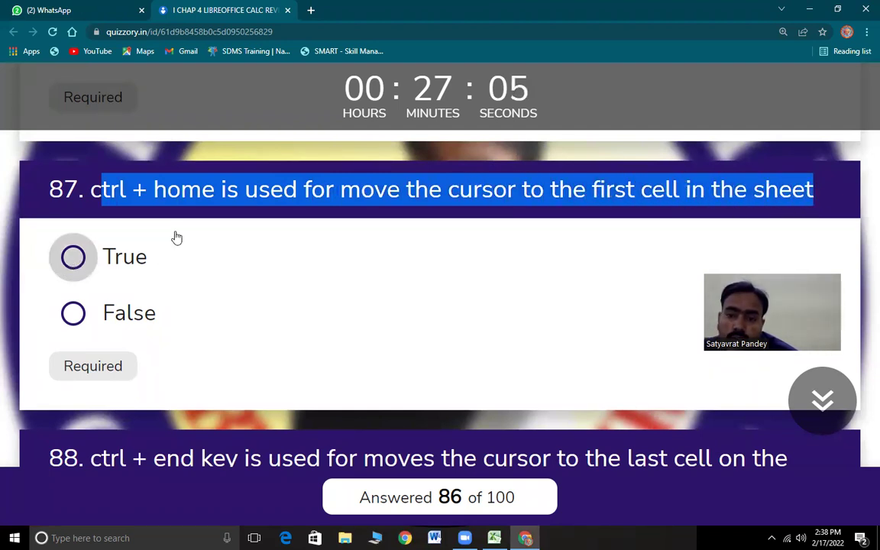
left_click(171, 241)
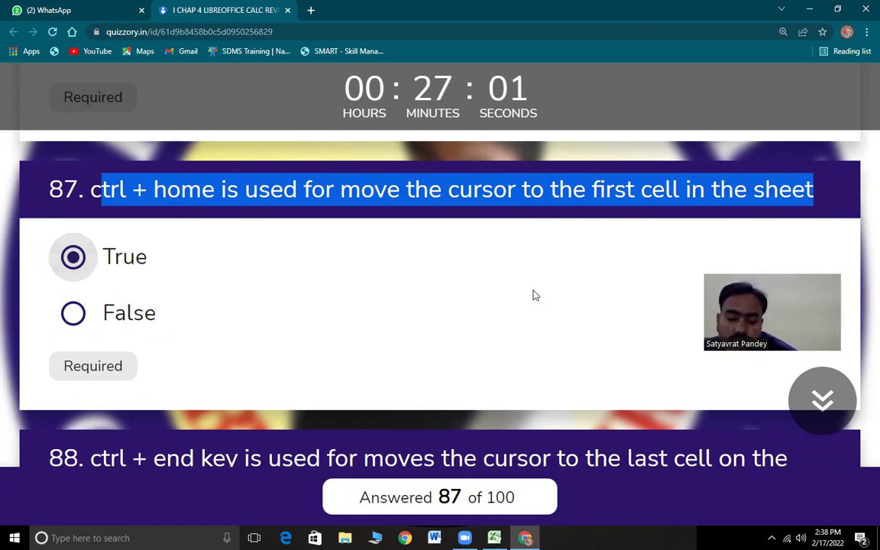
- Mark question 88, on jumping to the last cell with data, True
scroll(241, 305, "down", 4)
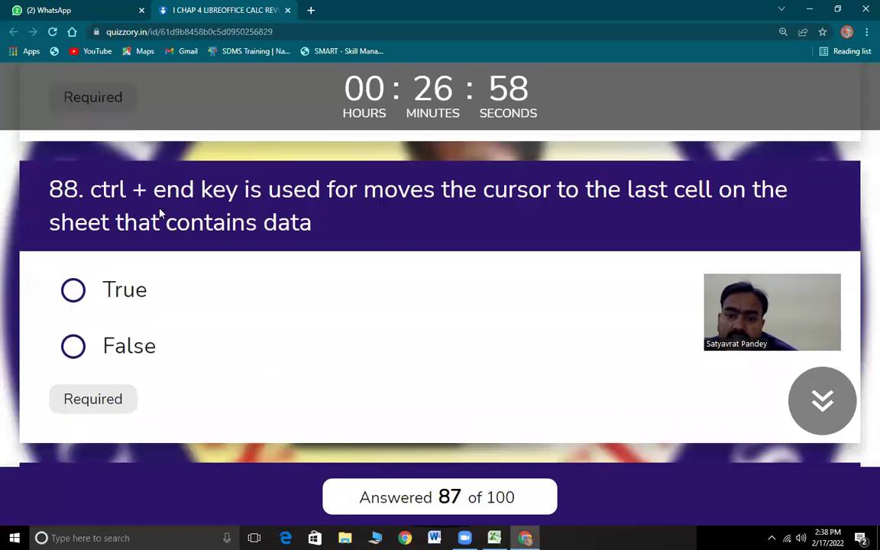
left_click_drag(103, 152, 625, 169)
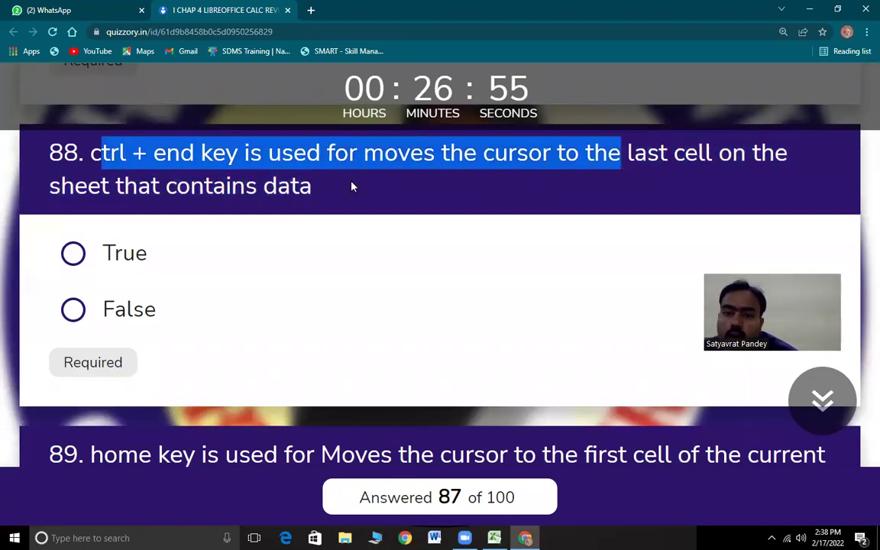
left_click_drag(351, 187, 336, 203)
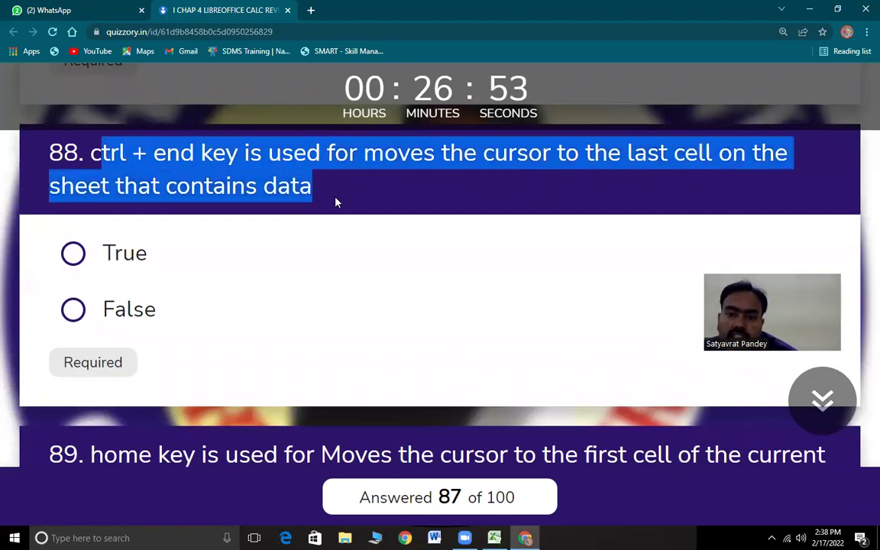
left_click(71, 256)
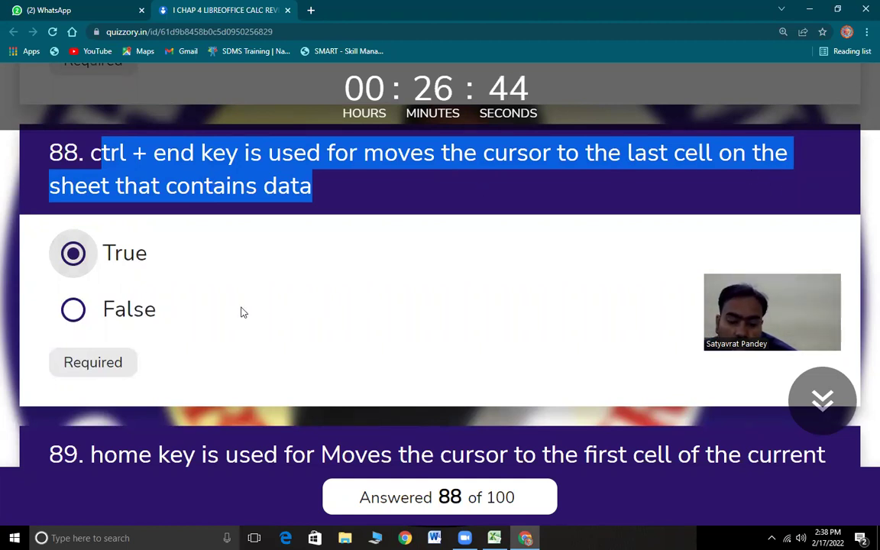
scroll(220, 350, "down", 4)
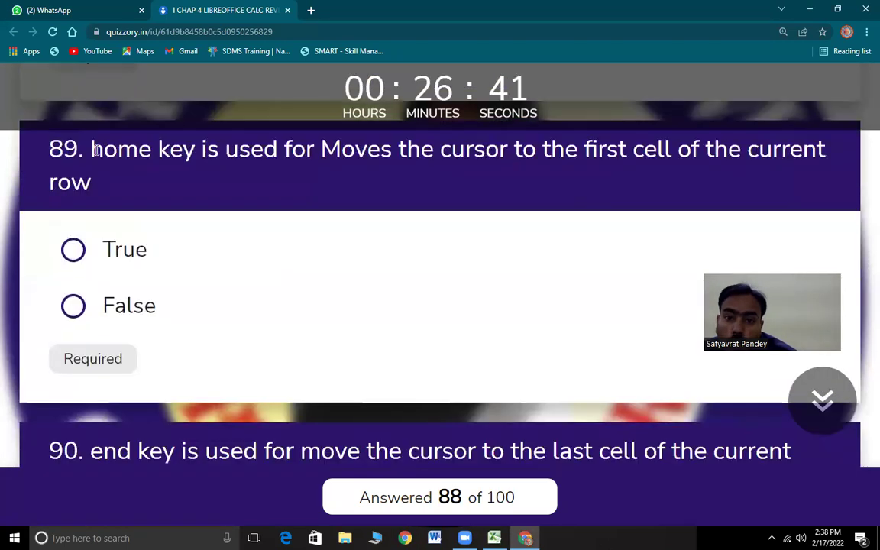
left_click_drag(91, 147, 360, 181)
left_click_drag(500, 175, 443, 175)
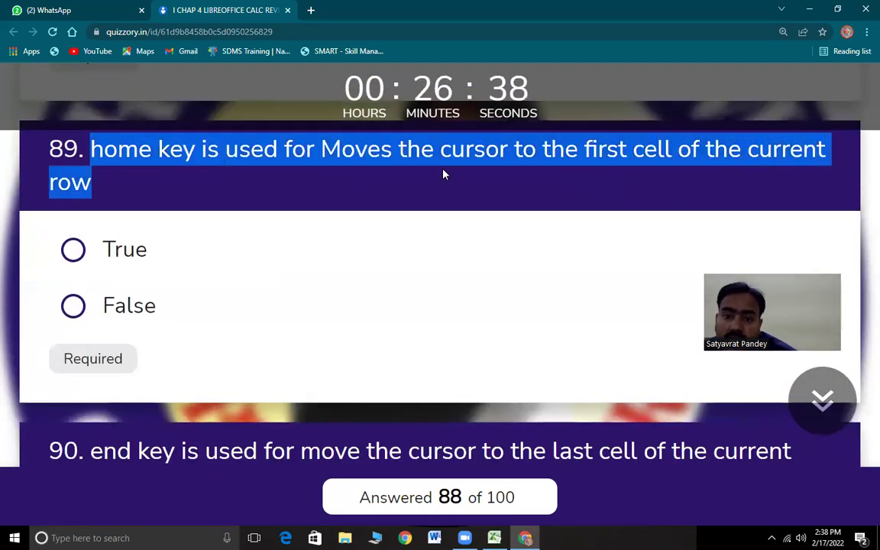
- Mark questions 89 and 90 True
left_click(86, 255)
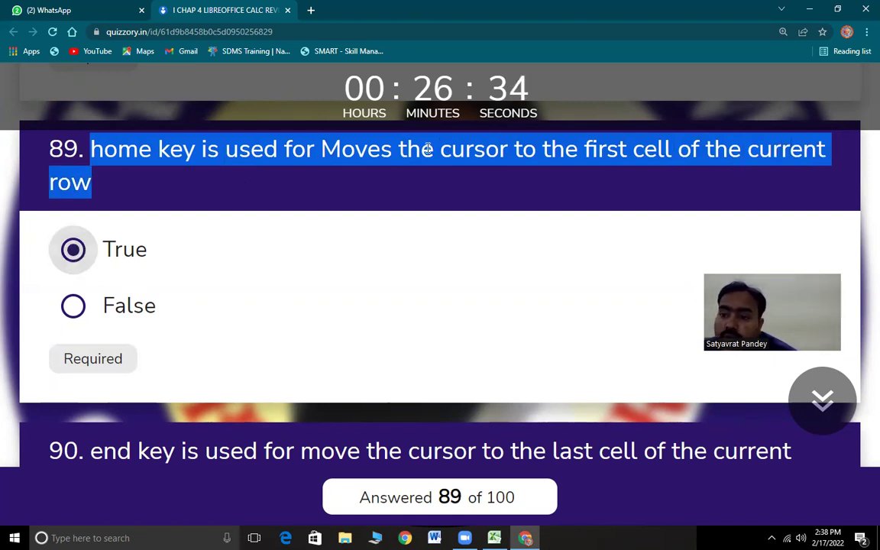
scroll(242, 324, "down", 3)
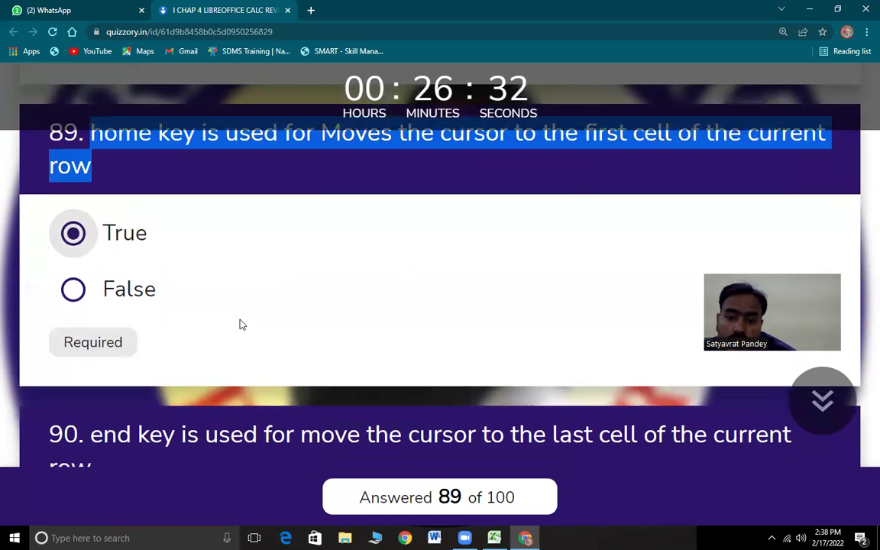
left_click_drag(103, 267, 432, 302)
scroll(412, 311, "down", 2)
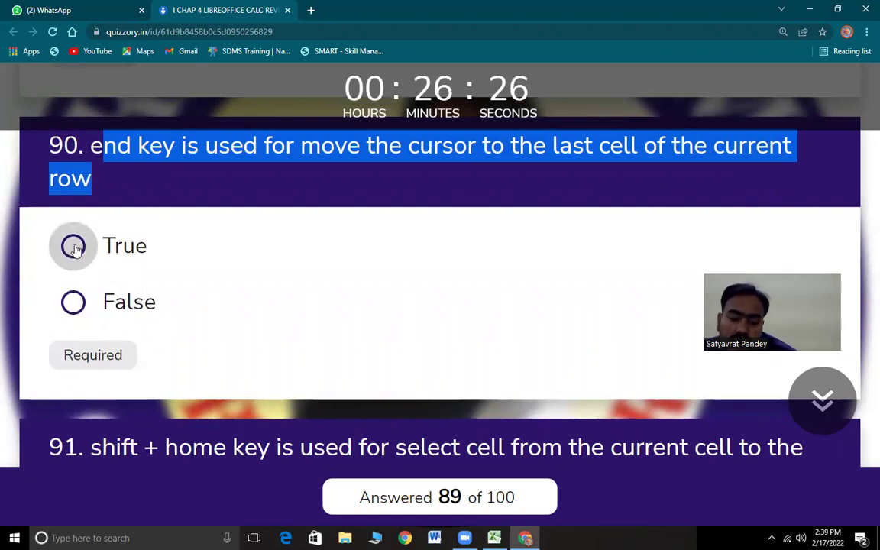
left_click(205, 246)
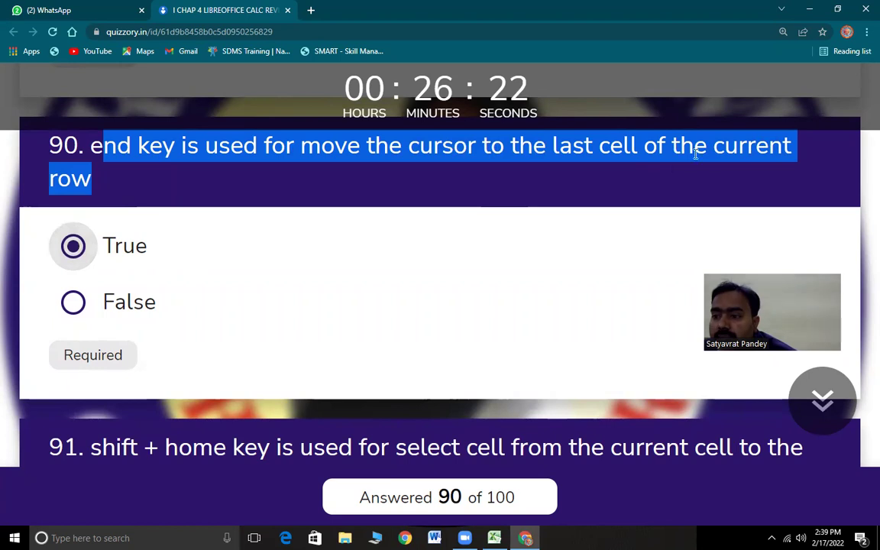
- Mark question 91, on Shift + Home selecting to the row's first cell, True
scroll(176, 336, "down", 3)
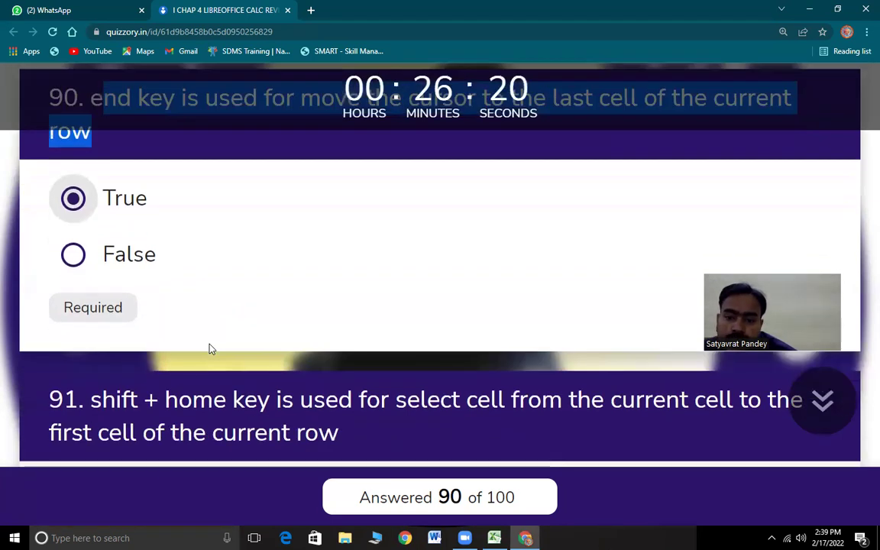
left_click_drag(122, 205, 405, 230)
left_click_drag(506, 226, 606, 233)
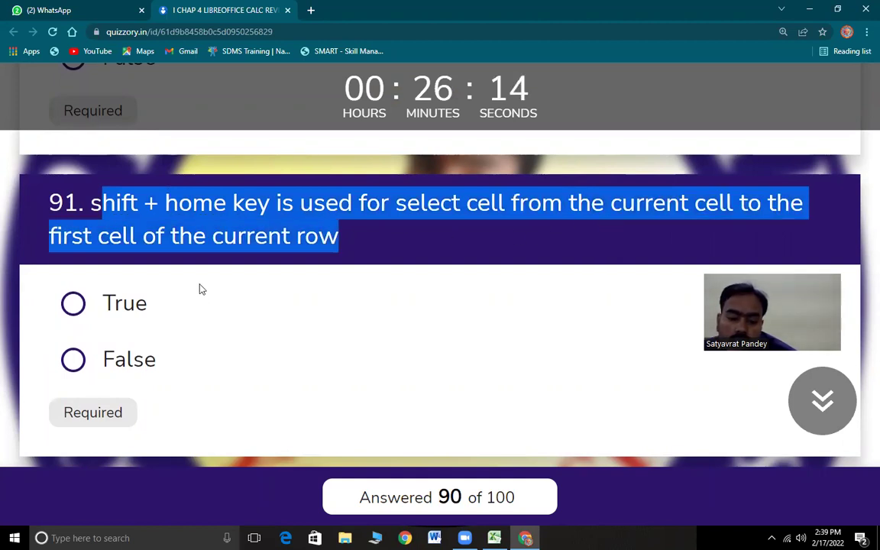
left_click(73, 304)
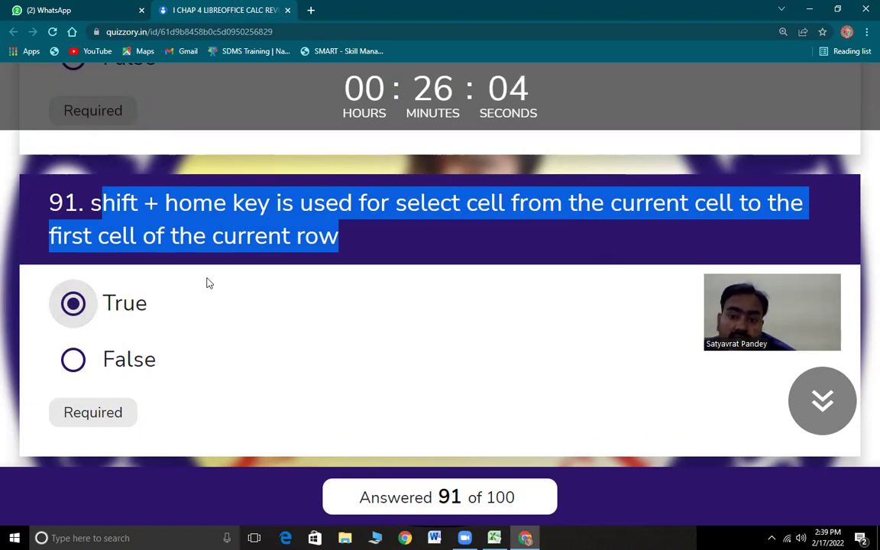
scroll(199, 395, "down", 4)
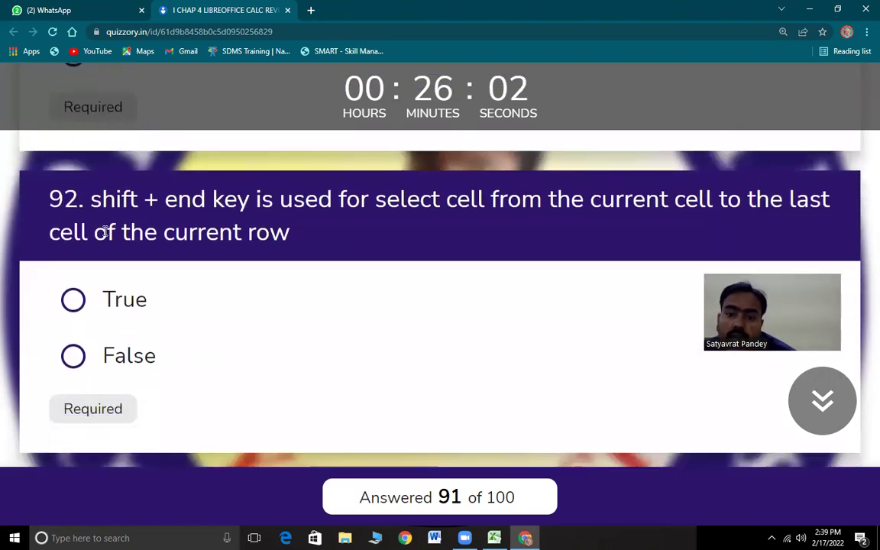
left_click_drag(90, 200, 524, 226)
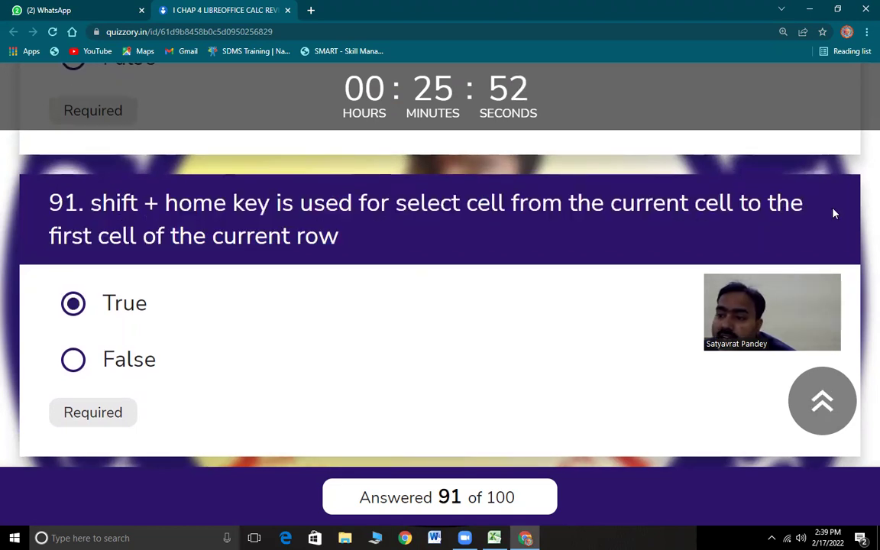
left_click_drag(71, 237, 42, 241)
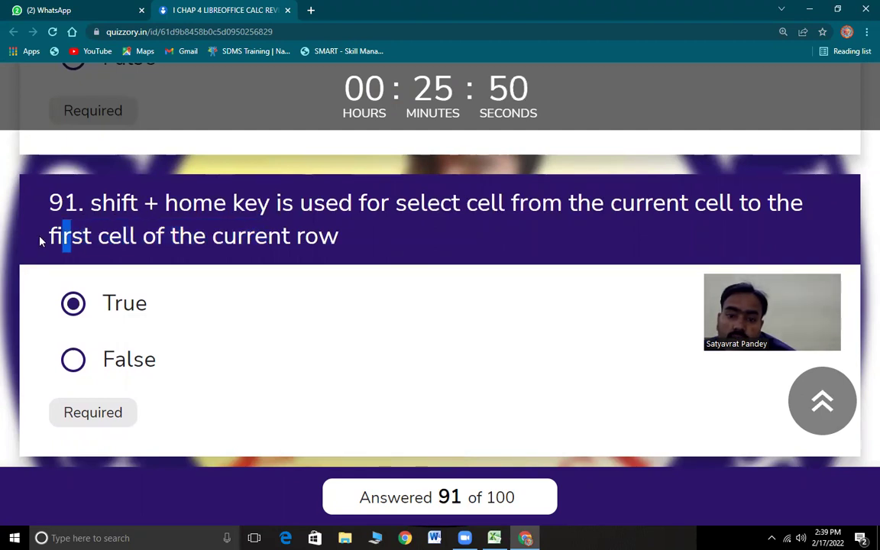
left_click_drag(141, 215, 156, 237)
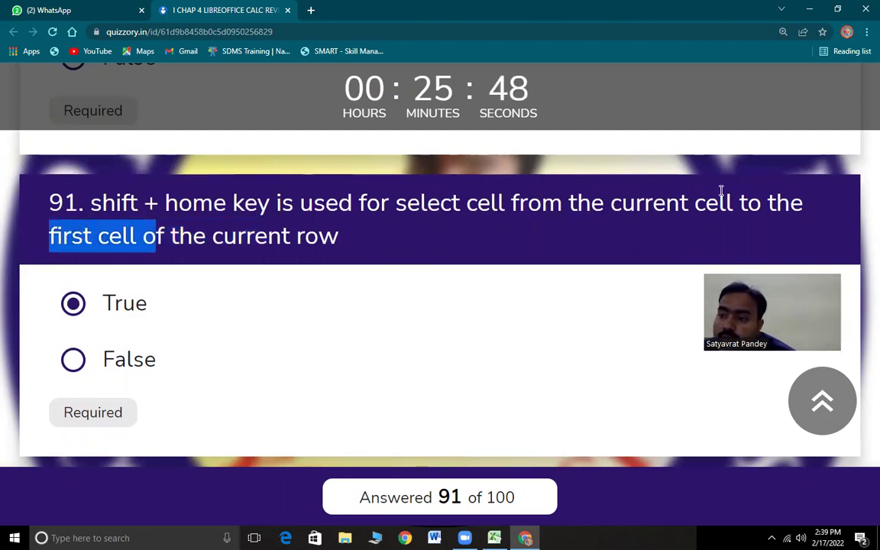
left_click_drag(619, 203, 354, 253)
scroll(258, 374, "down", 5)
scroll(261, 369, "up", 2)
left_click_drag(102, 199, 206, 199)
- Mark questions 92 and 93 True
left_click_drag(609, 197, 294, 233)
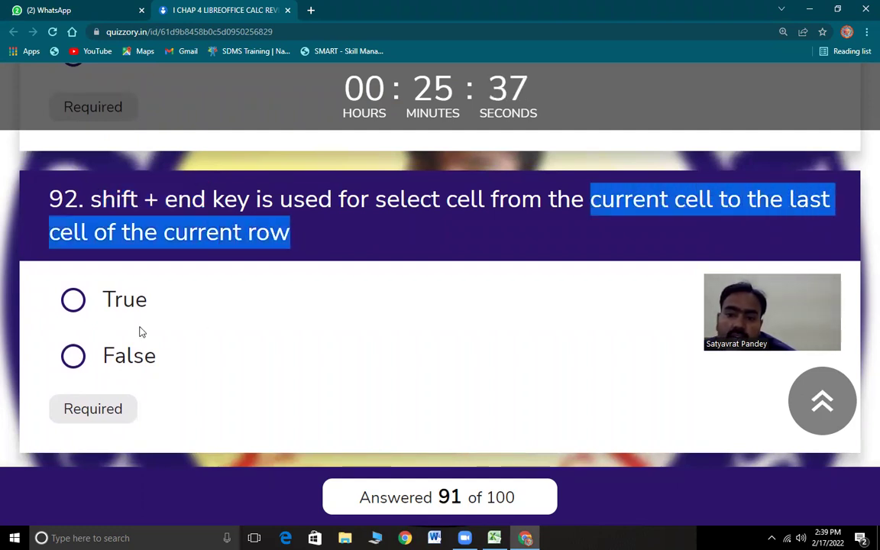
left_click(239, 319)
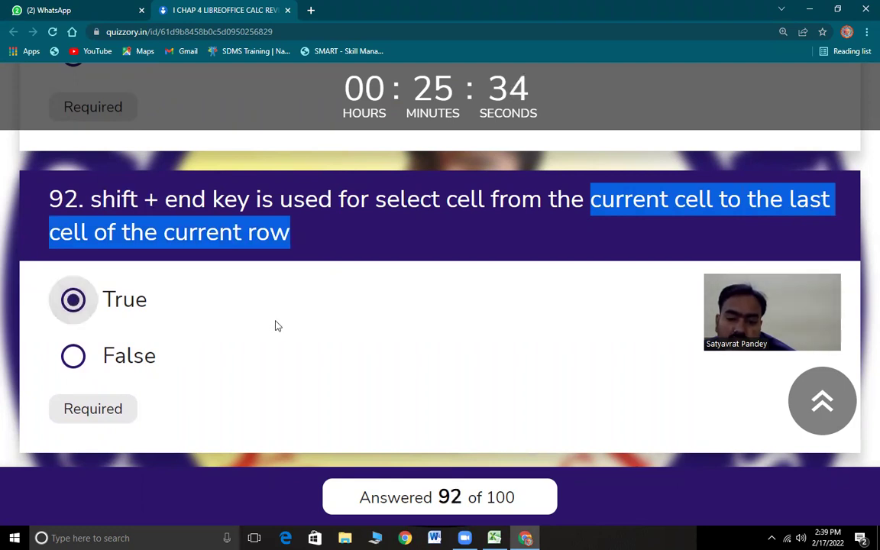
scroll(278, 326, "down", 4)
left_click_drag(102, 196, 449, 236)
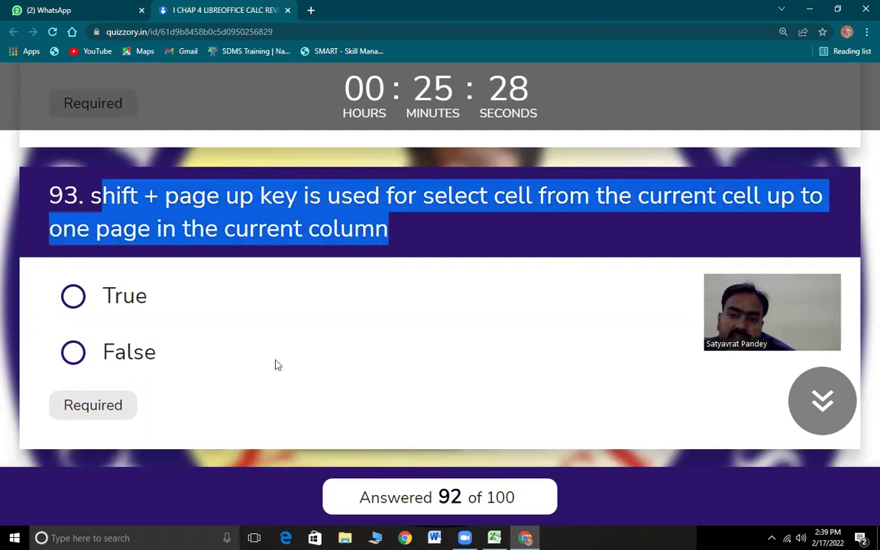
left_click(108, 296)
- Mark questions 94 and 95, on Shift + Ctrl + F2, True
left_click_drag(103, 195, 604, 218)
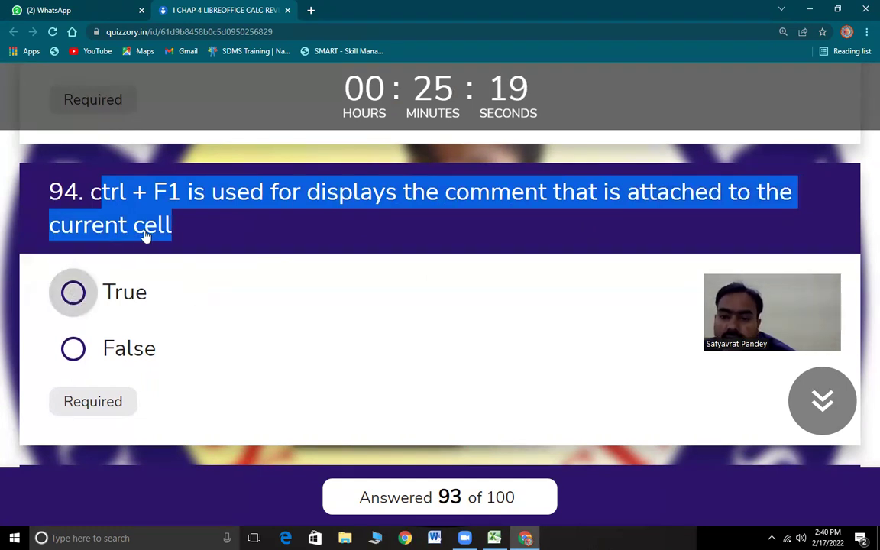
left_click(215, 284)
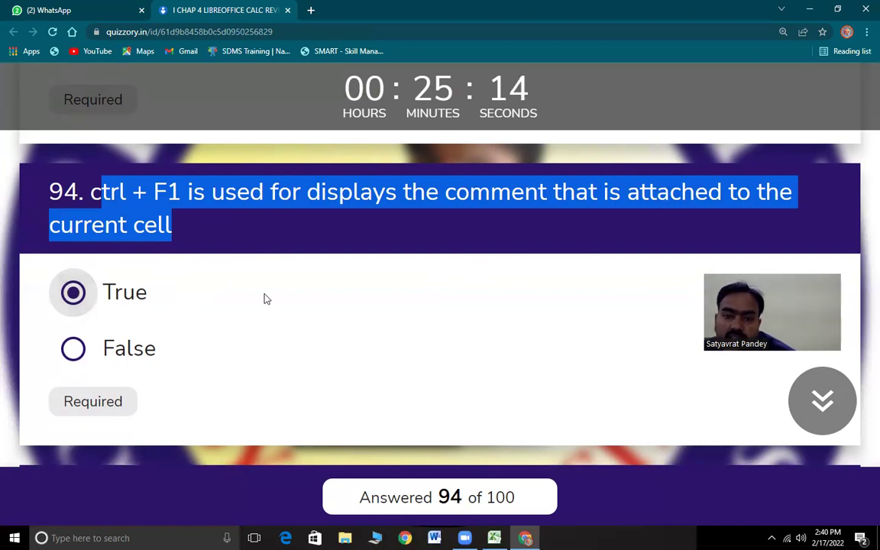
scroll(190, 376, "down", 1)
left_click_drag(85, 249, 598, 283)
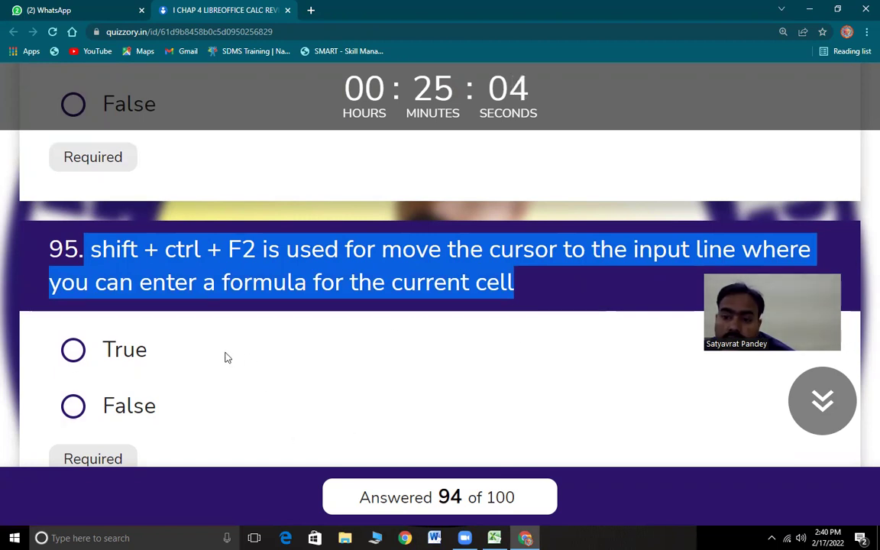
scroll(202, 368, "down", 2)
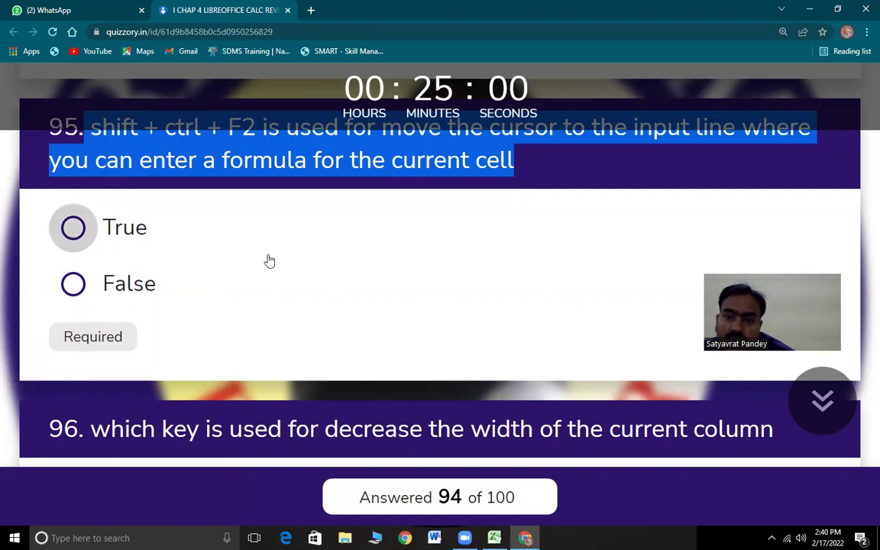
left_click(246, 257)
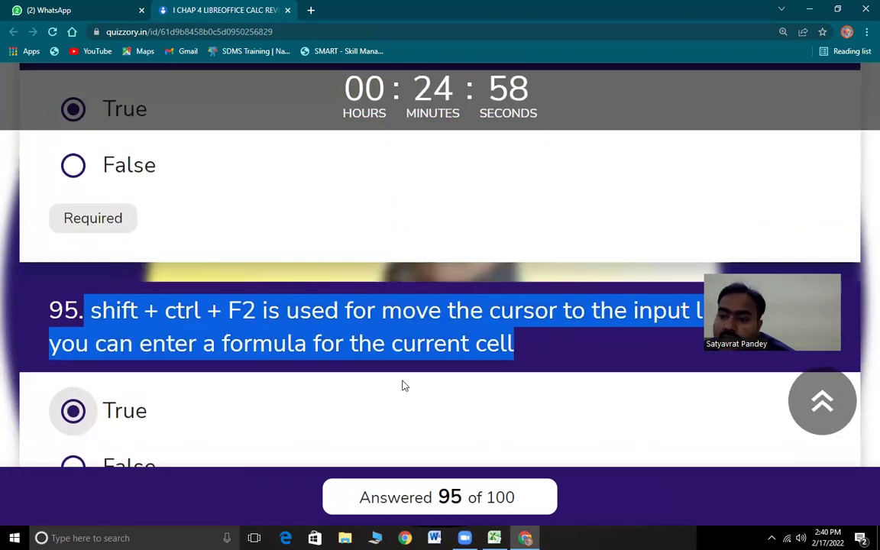
scroll(403, 385, "down", 2)
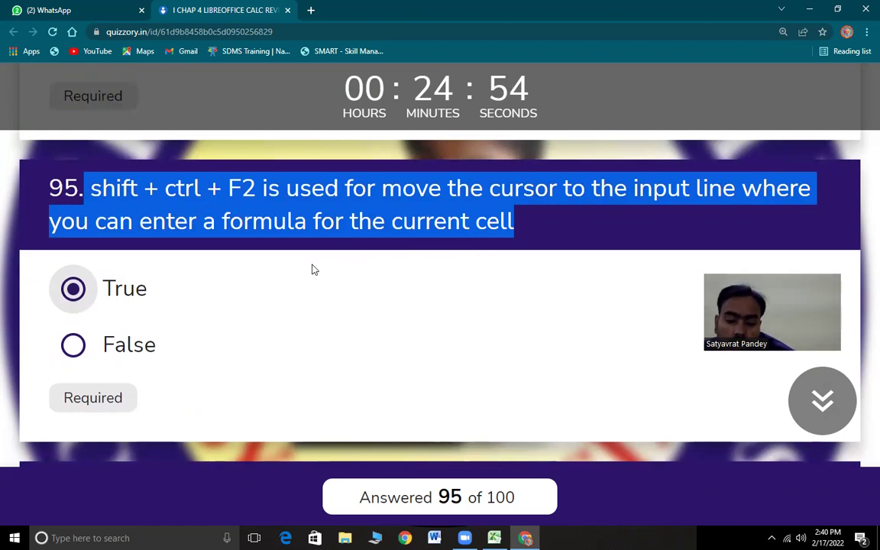
scroll(307, 300, "down", 4)
left_click_drag(90, 245, 718, 252)
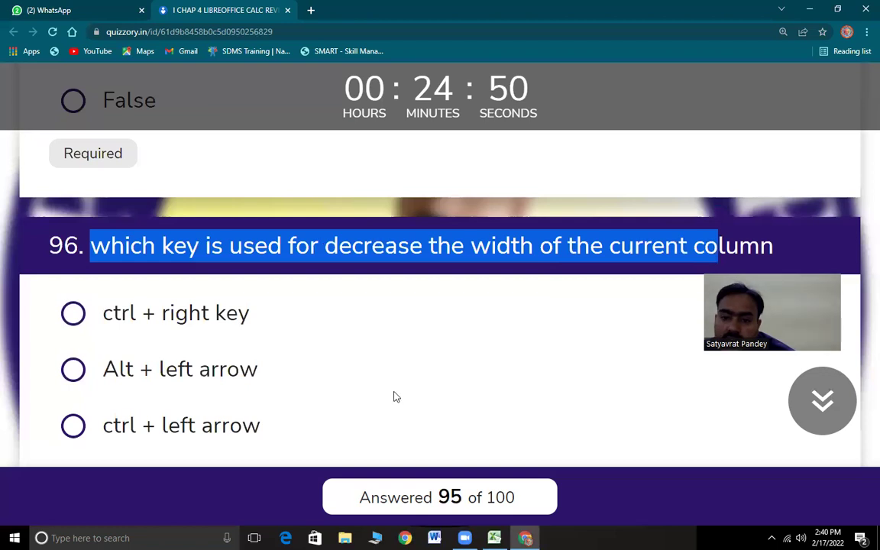
- Answer question 96 with Alt + left arrow and question 97 with Alt + right arrow
scroll(381, 393, "down", 1)
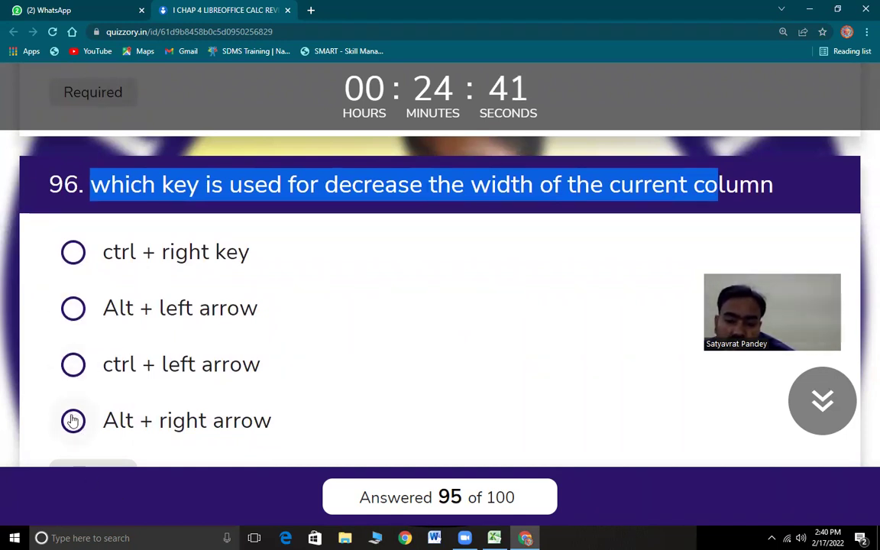
left_click(510, 298)
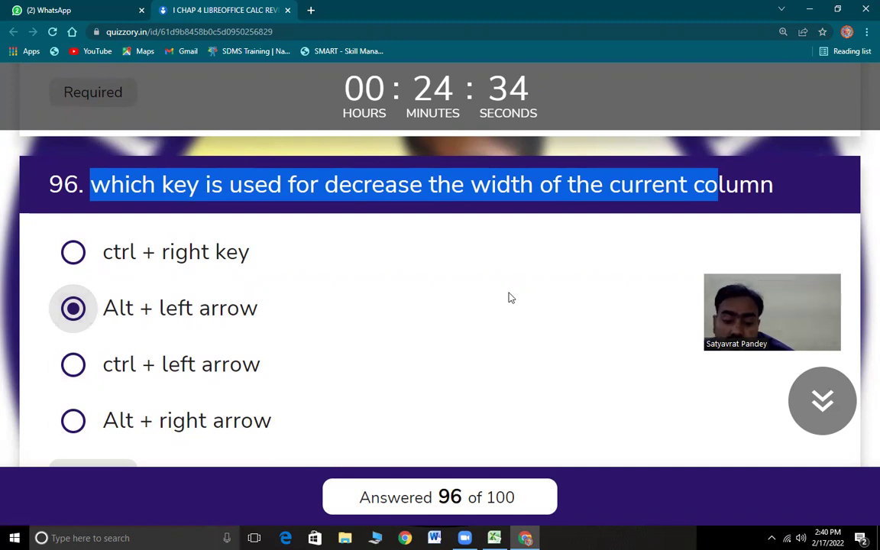
scroll(395, 352, "down", 4)
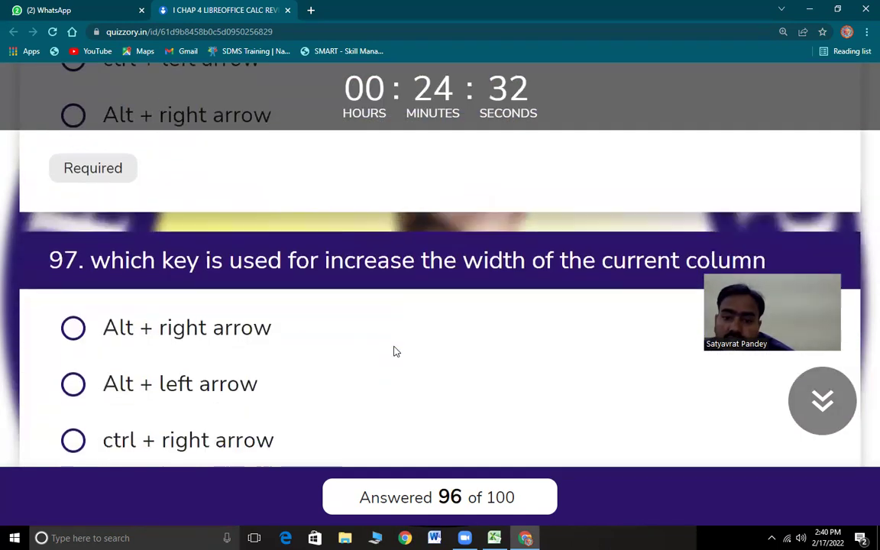
scroll(395, 352, "down", 1)
left_click_drag(107, 201, 427, 202)
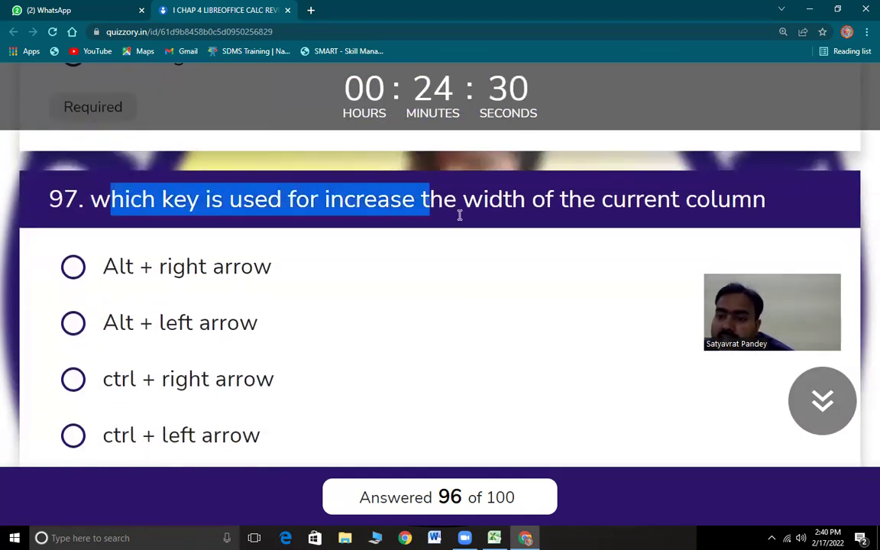
left_click(327, 200)
left_click_drag(327, 200, 753, 200)
scroll(421, 326, "down", 1)
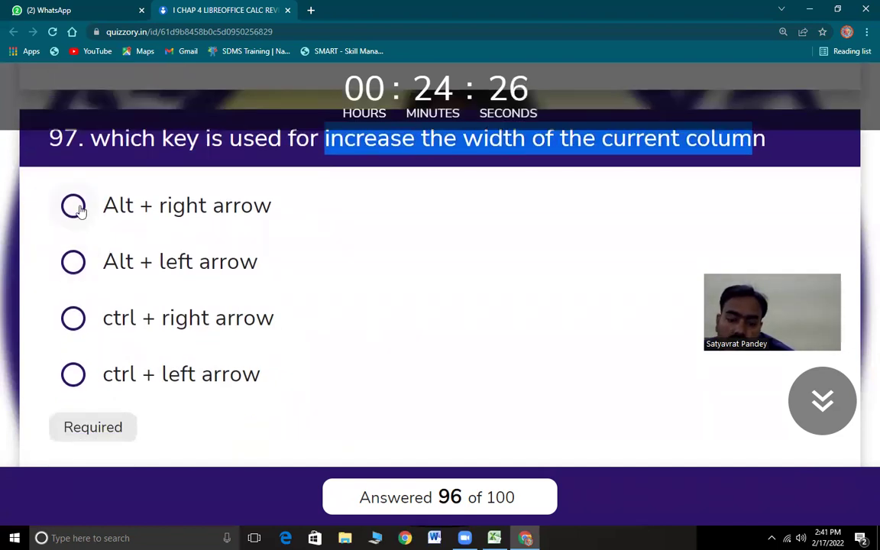
key("space")
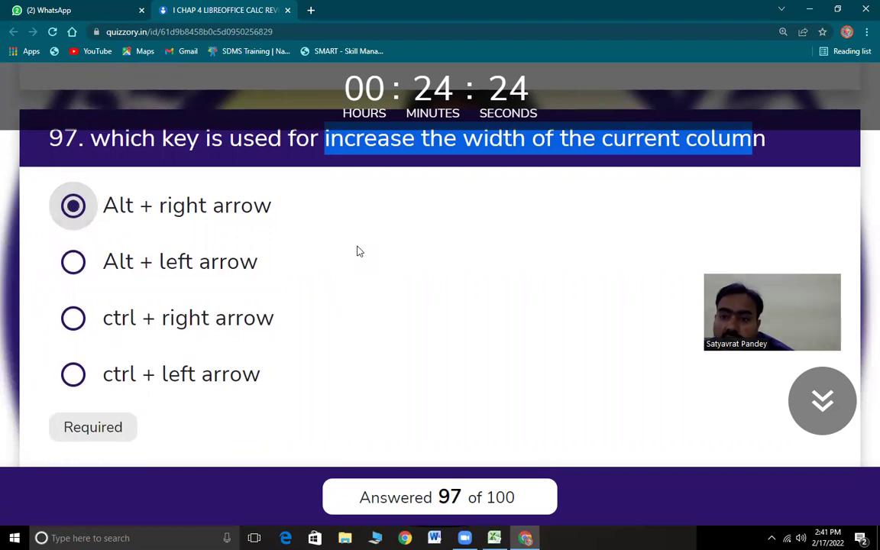
- Mark question 98 True
scroll(372, 231, "up", 1)
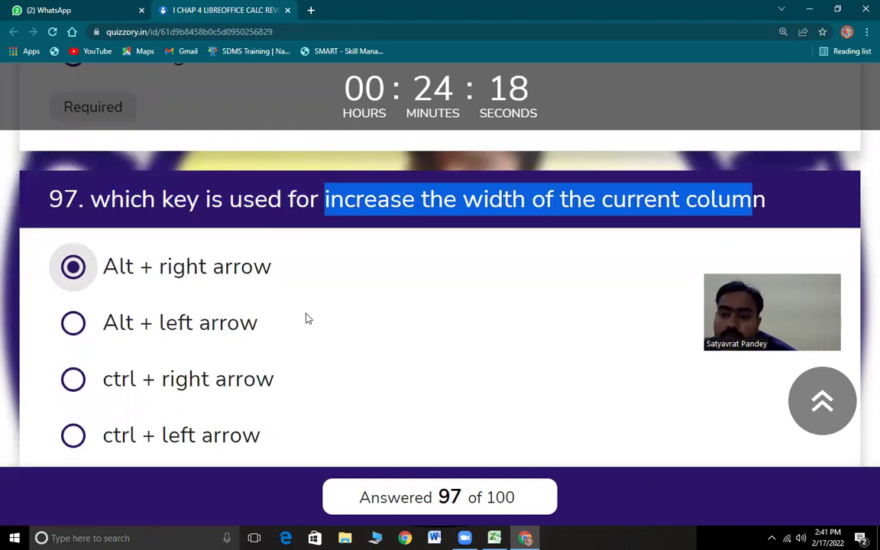
scroll(200, 358, "down", 5)
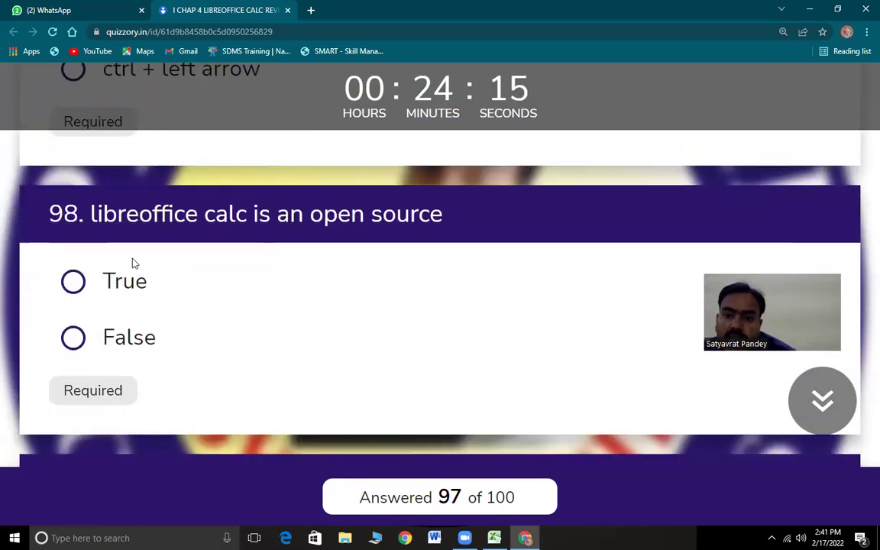
left_click_drag(92, 212, 497, 223)
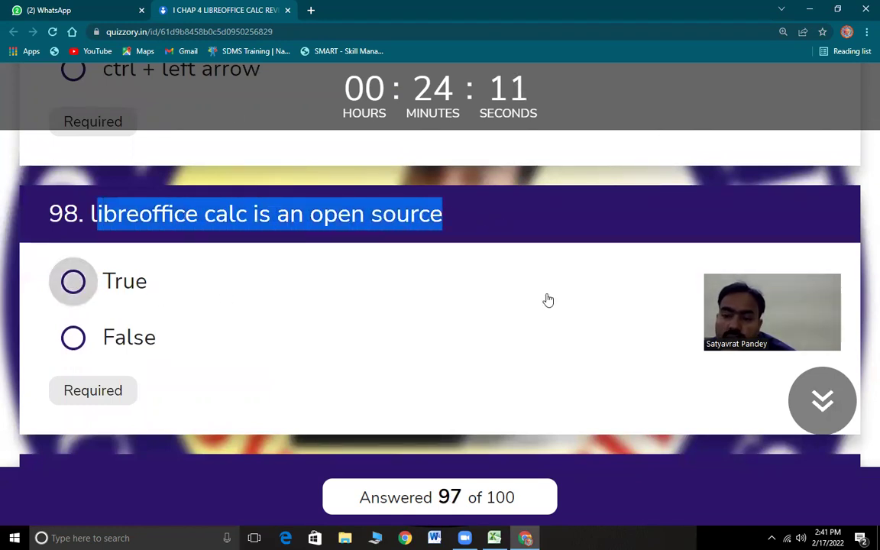
left_click(251, 279)
scroll(276, 340, "down", 3)
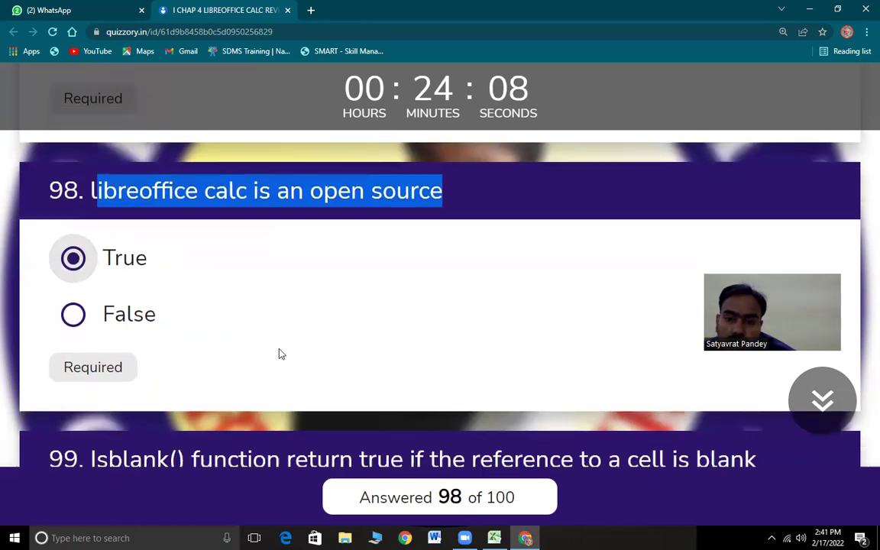
left_click_drag(91, 238, 746, 243)
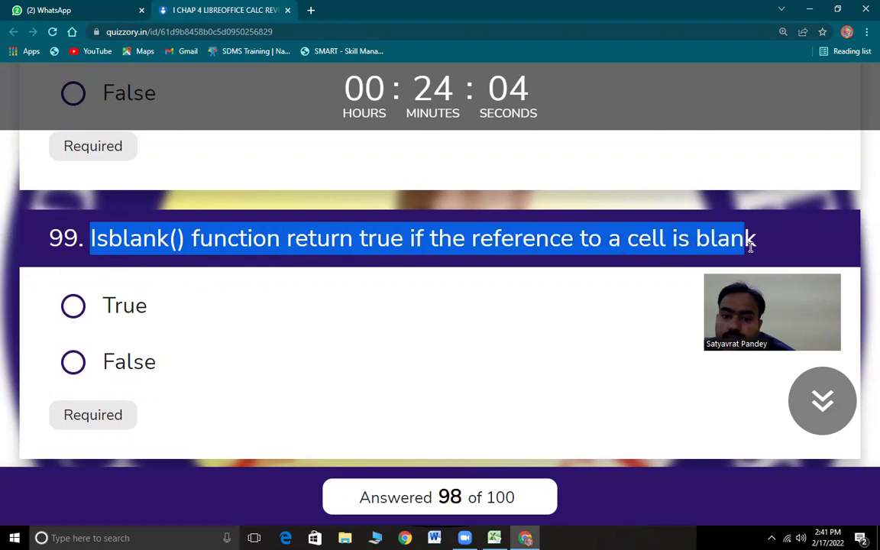
- Enter =ISBLANK(K2) in Excel cell O7, fixing the incomplete first attempt
left_click(495, 538)
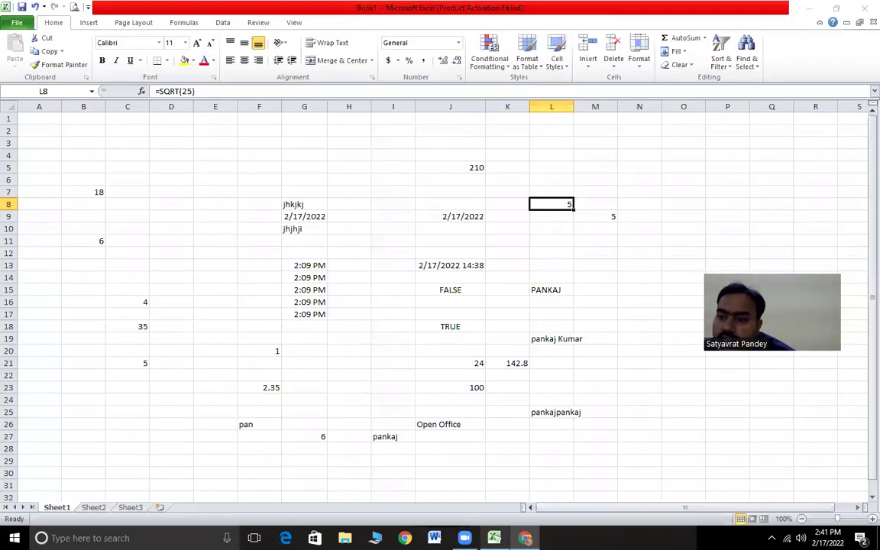
left_click(658, 204)
left_click(685, 196)
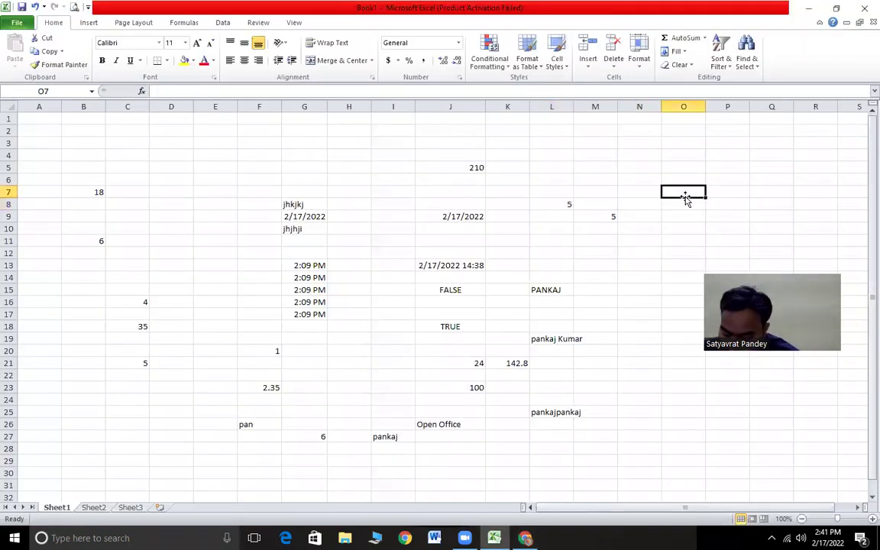
type("=is")
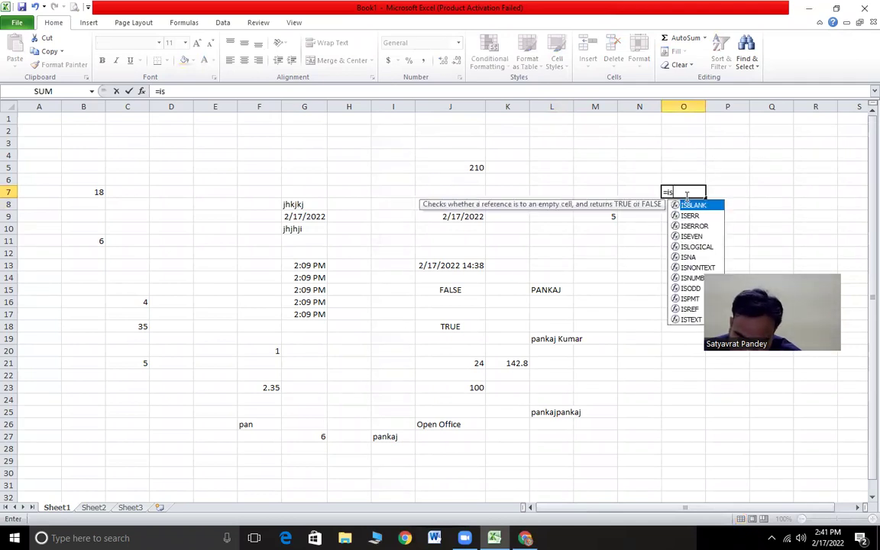
type("blank")
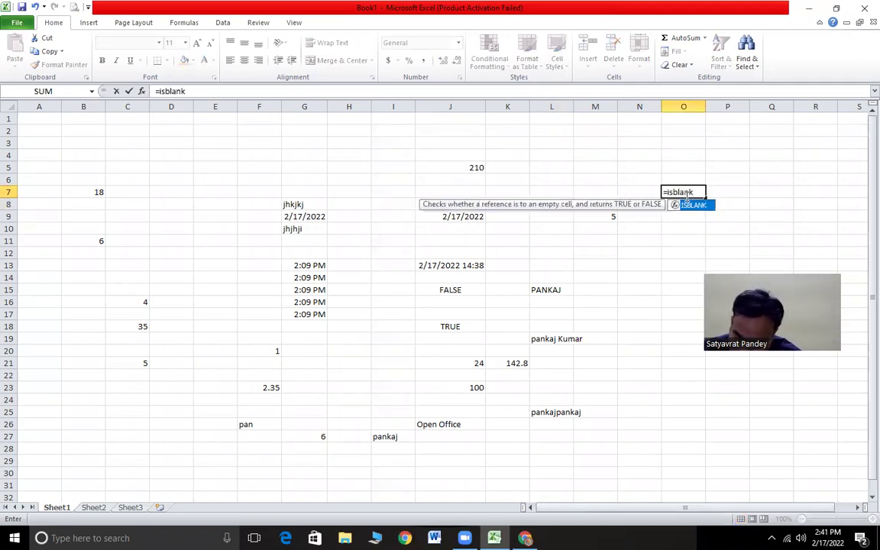
type("()")
key("Return")
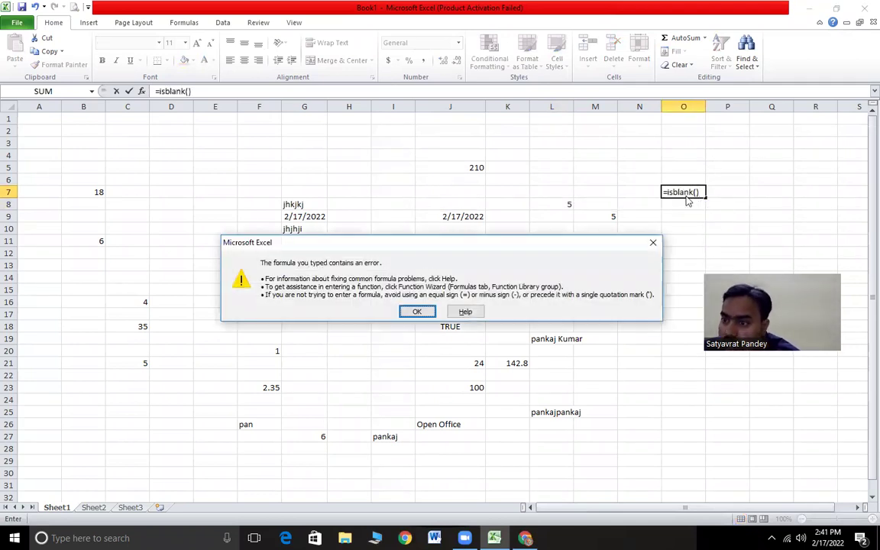
key("Return")
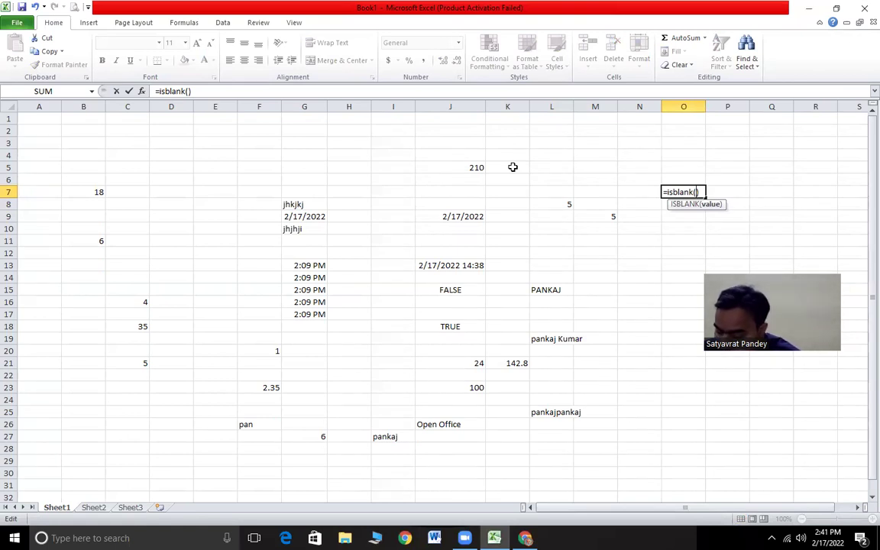
type("k")
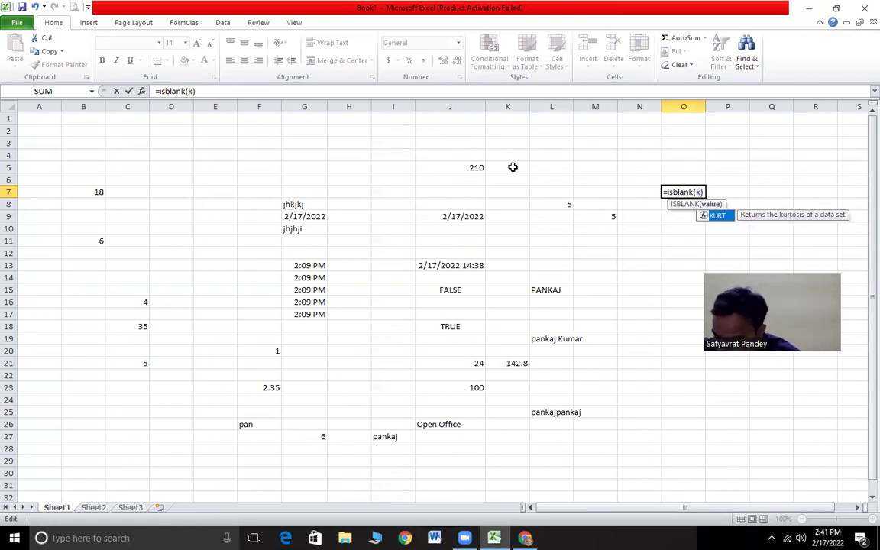
type("2)")
key("Return")
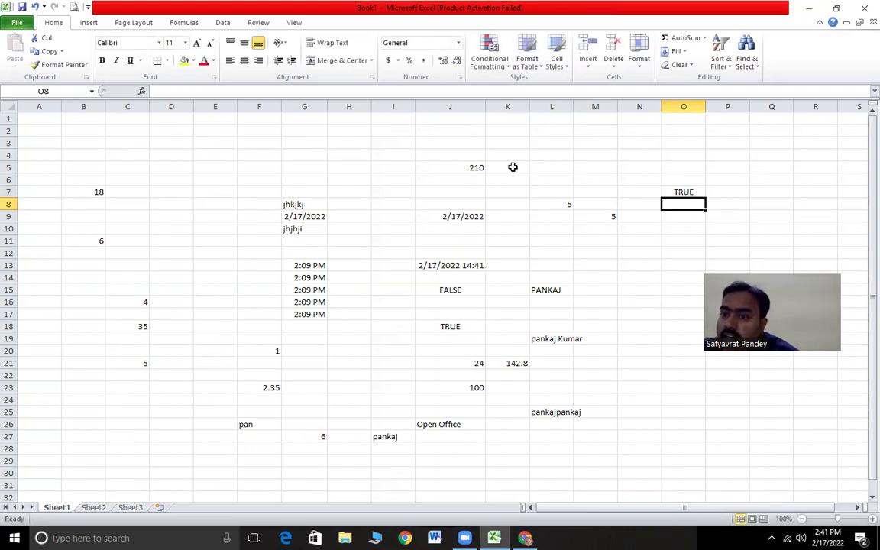
- Verify K2 is empty and O7 shows TRUE, then return to the quiz
left_click(507, 130)
left_click(10, 130)
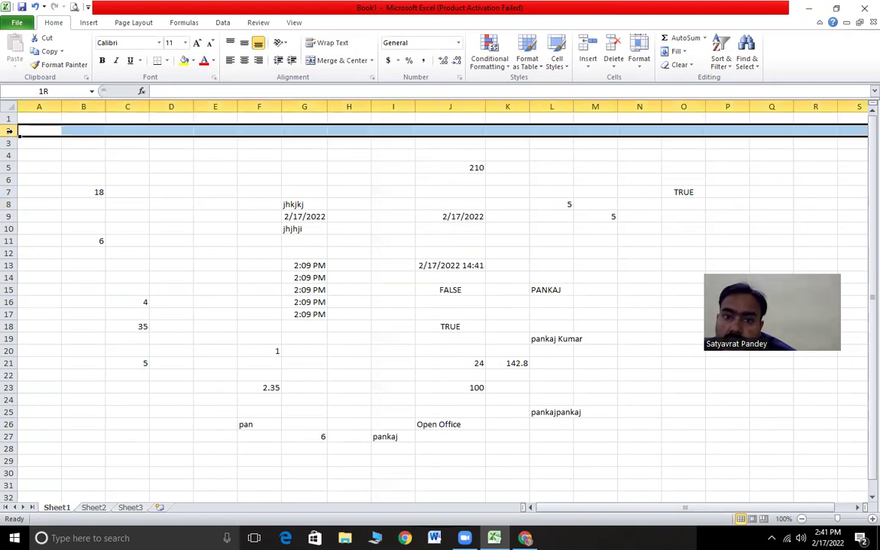
left_click(515, 130)
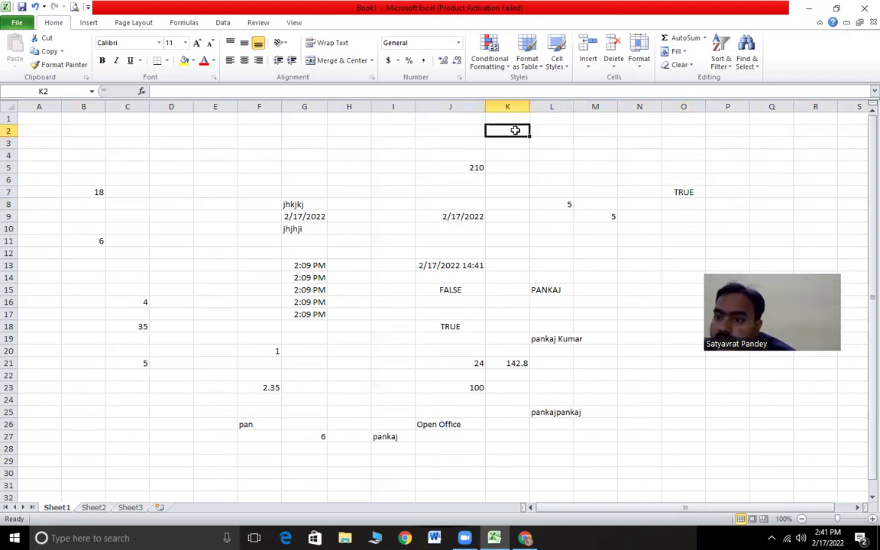
left_click(691, 192)
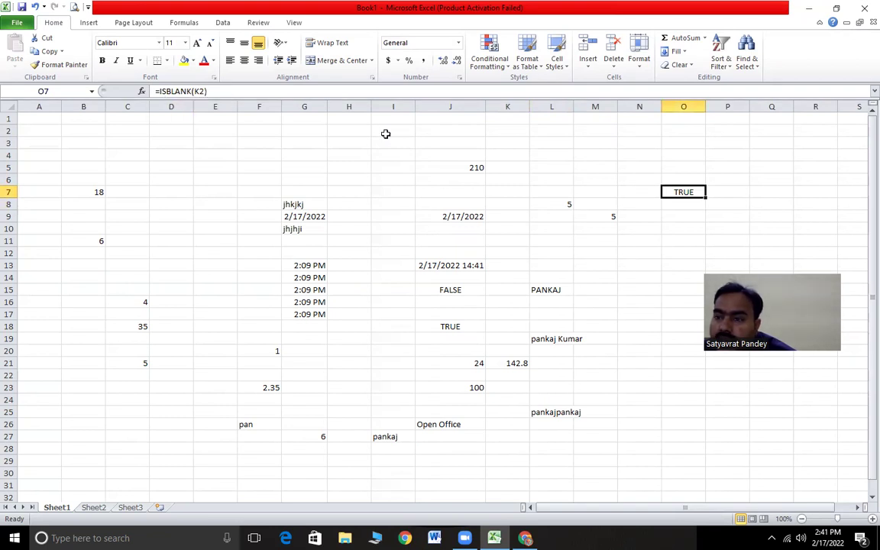
left_click(697, 227)
left_click(688, 193)
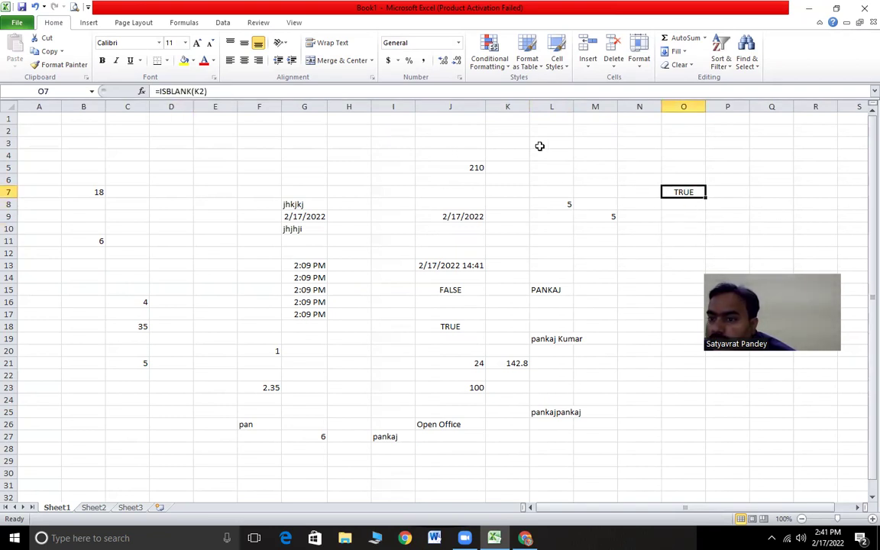
key("alt+Tab")
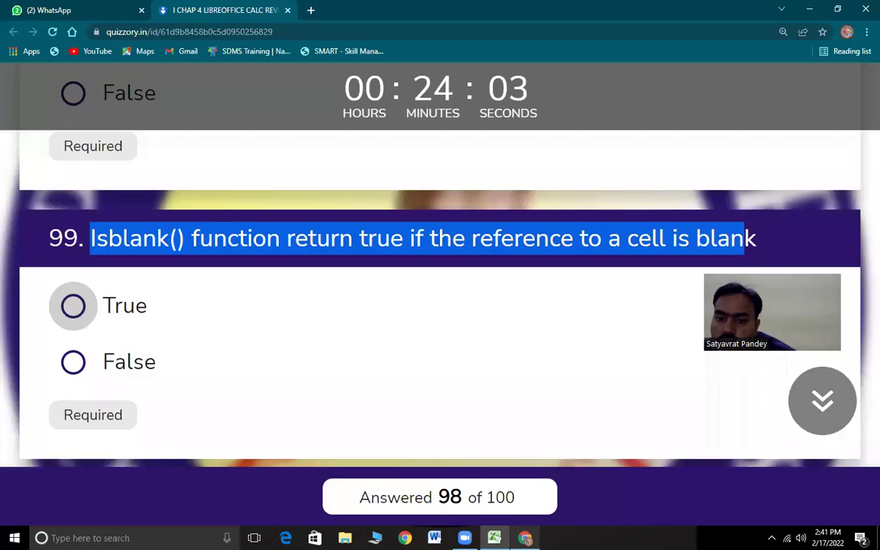
- Mark question 99 True, then switch to Excel for question 100
left_click(73, 305)
left_click_drag(119, 207, 527, 223)
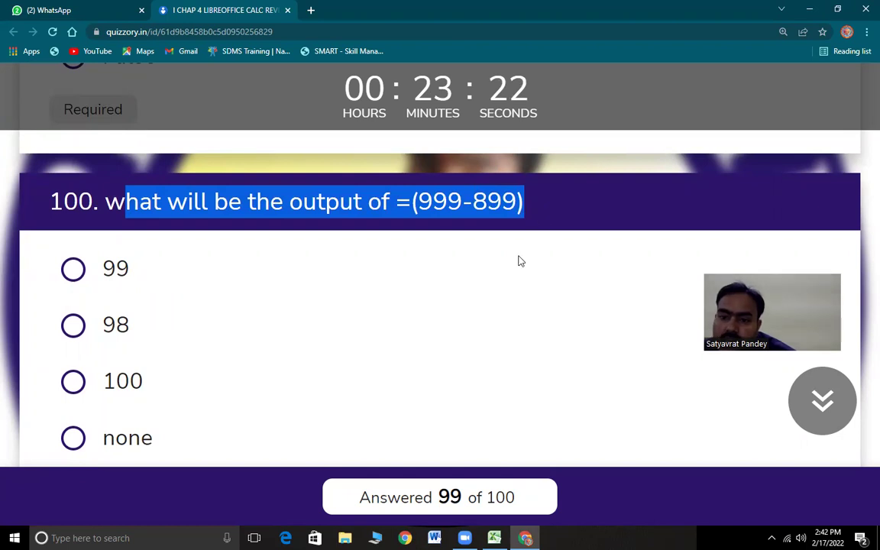
scroll(504, 264, "down", 1)
key("alt+Tab")
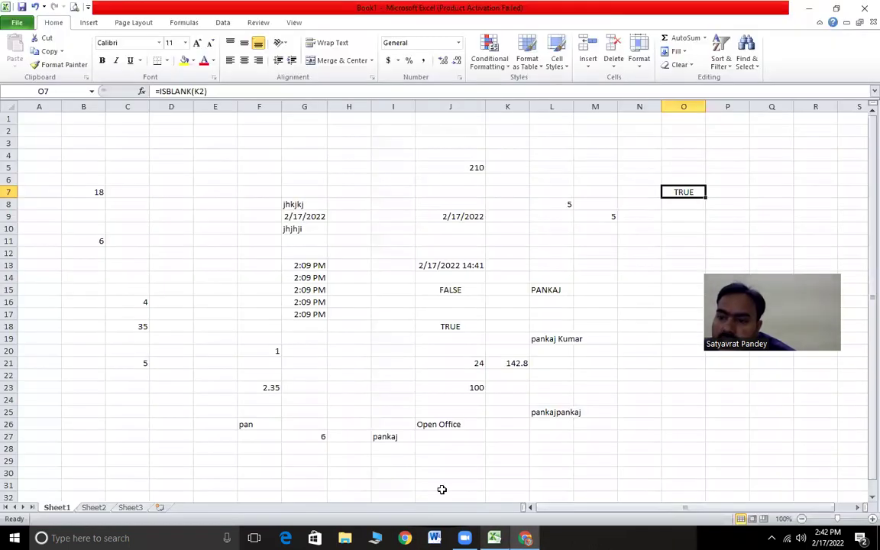
- Enter =(999-899) in Excel cell M11 to get 100, then go back to the quiz
left_click(614, 242)
type("=")
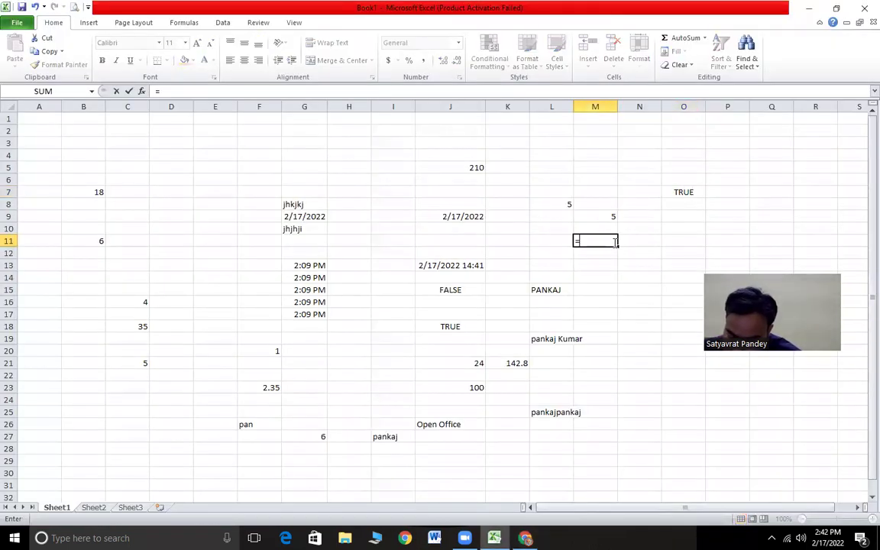
type("(999-899")
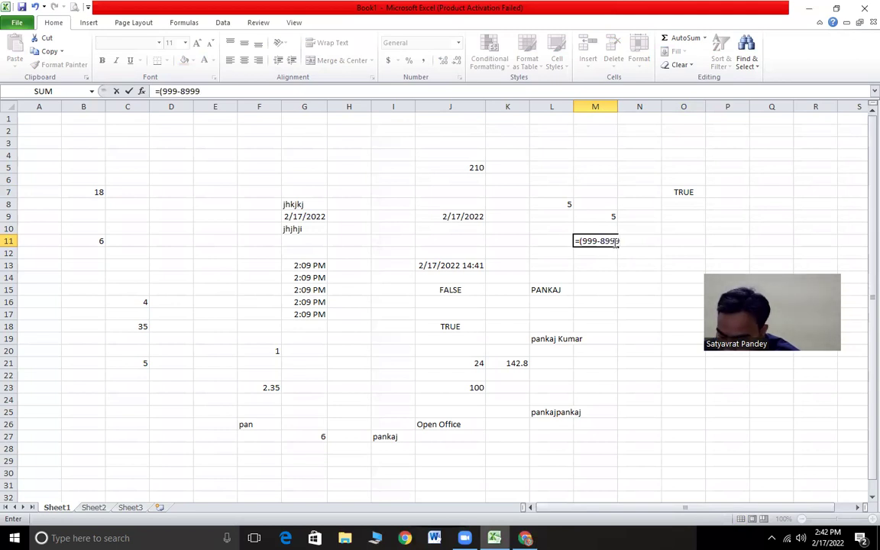
key("Return")
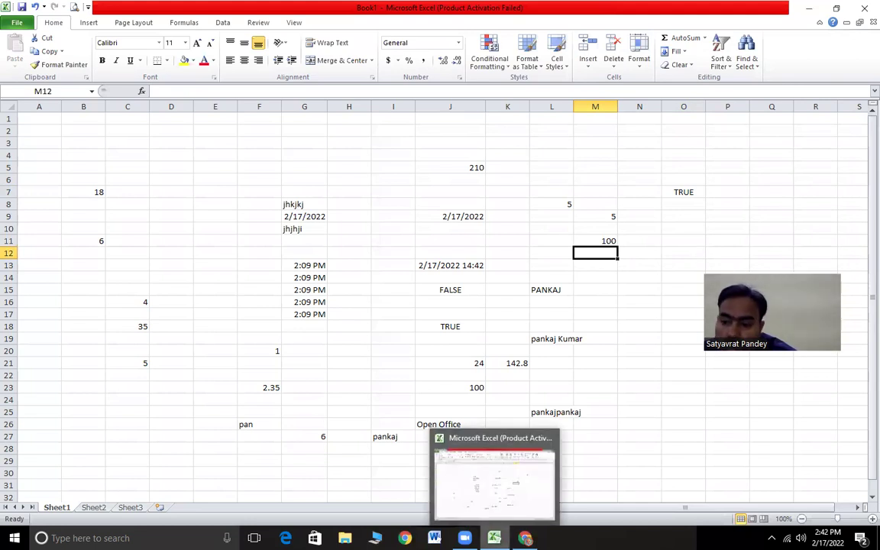
left_click(525, 538)
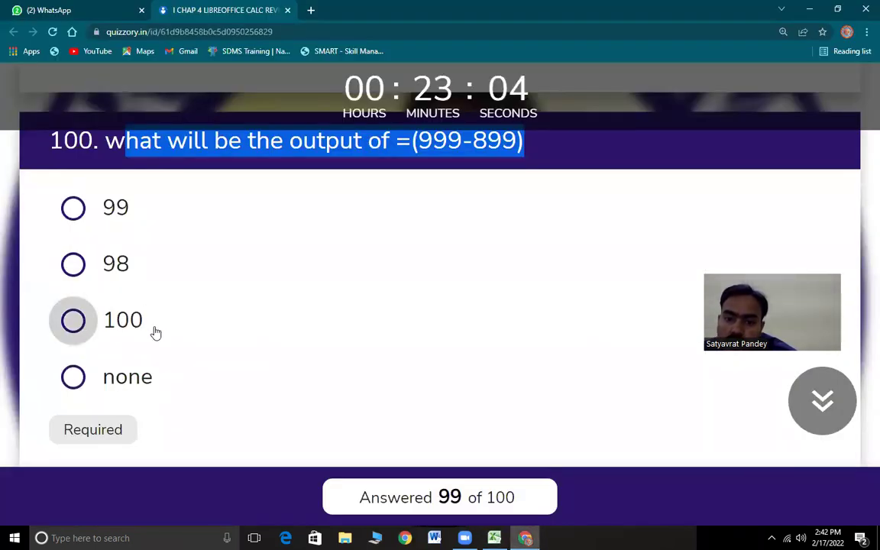
- Answer question 100 with '100' and submit the quiz
left_click(154, 330)
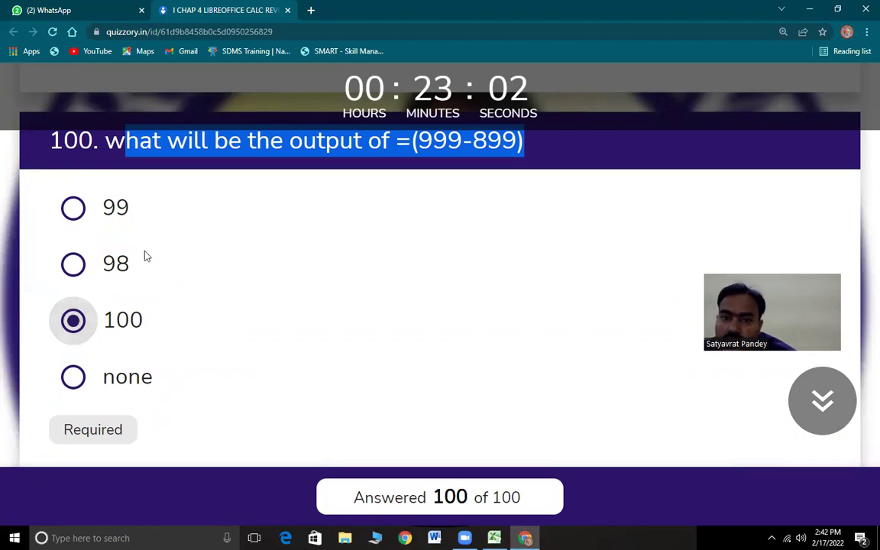
scroll(480, 427, "down", 3)
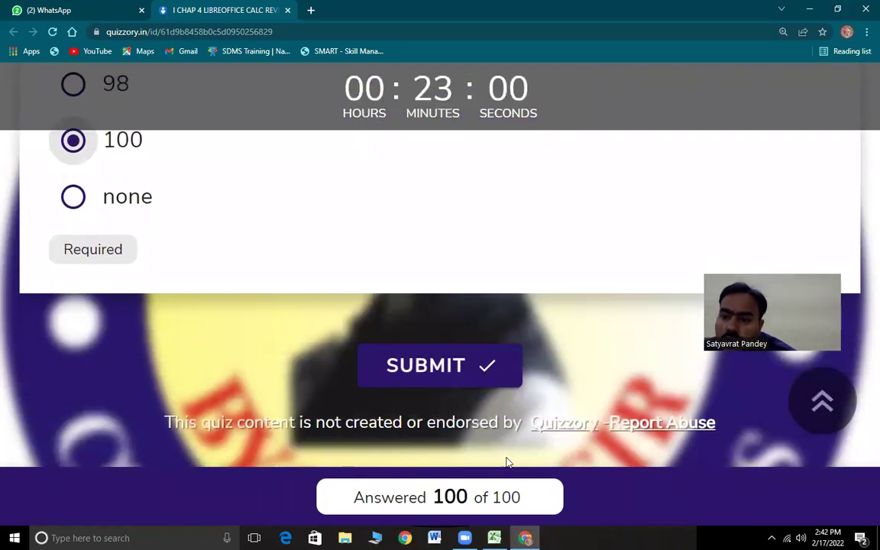
left_click(433, 370)
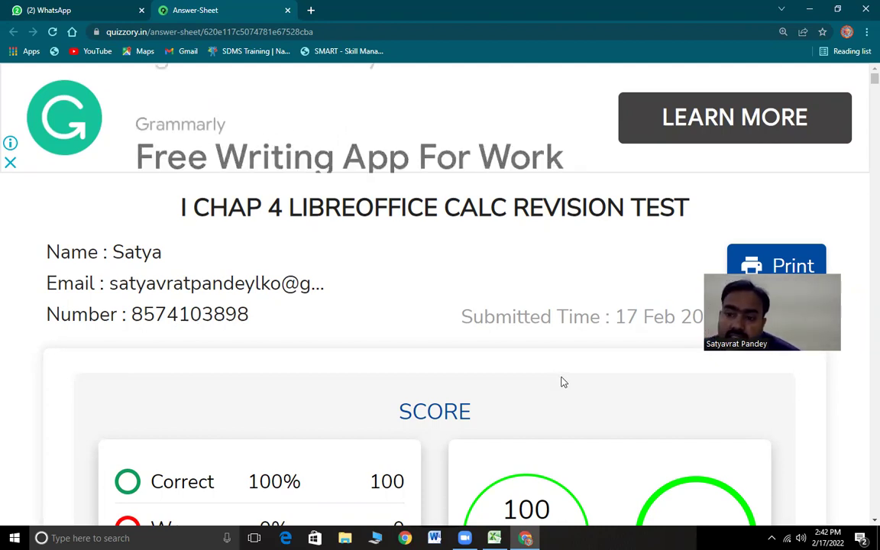
- Scroll the answer sheet to view the 100/100 score
scroll(524, 393, "down", 2)
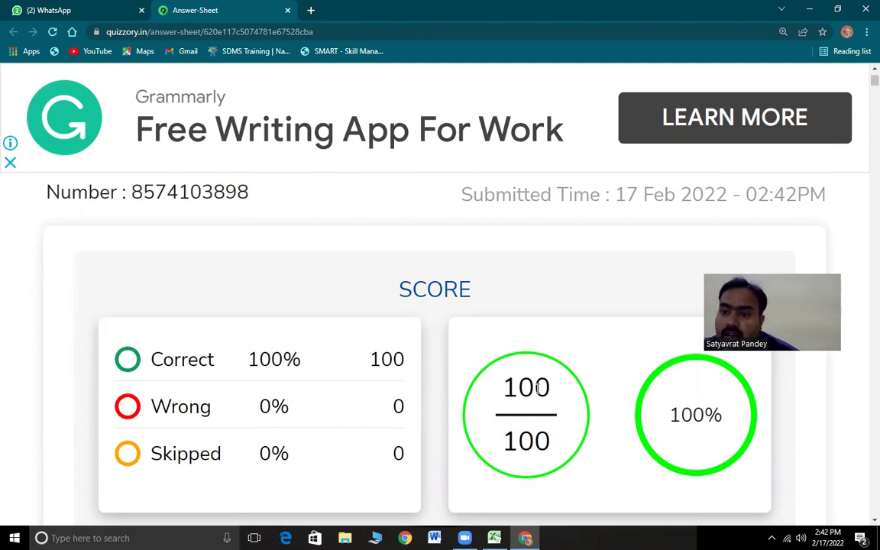
scroll(538, 388, "down", 3)
scroll(521, 385, "up", 1)
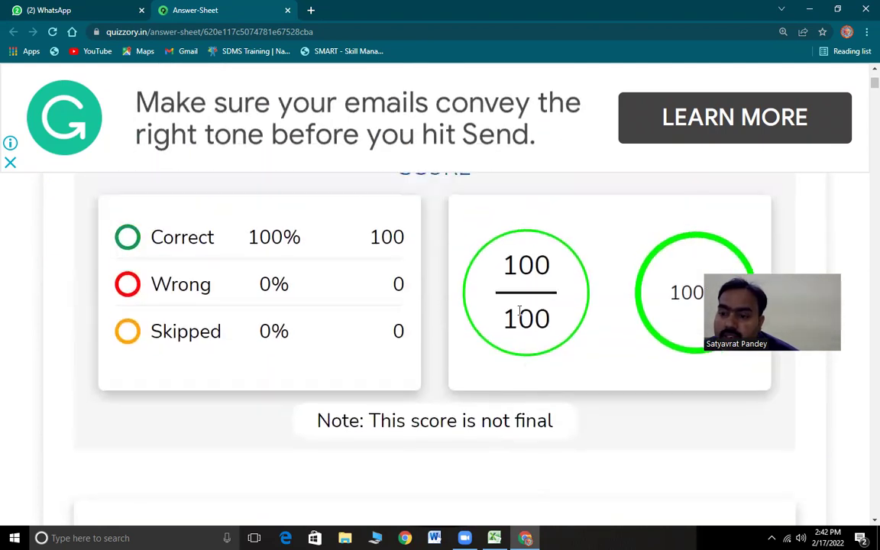